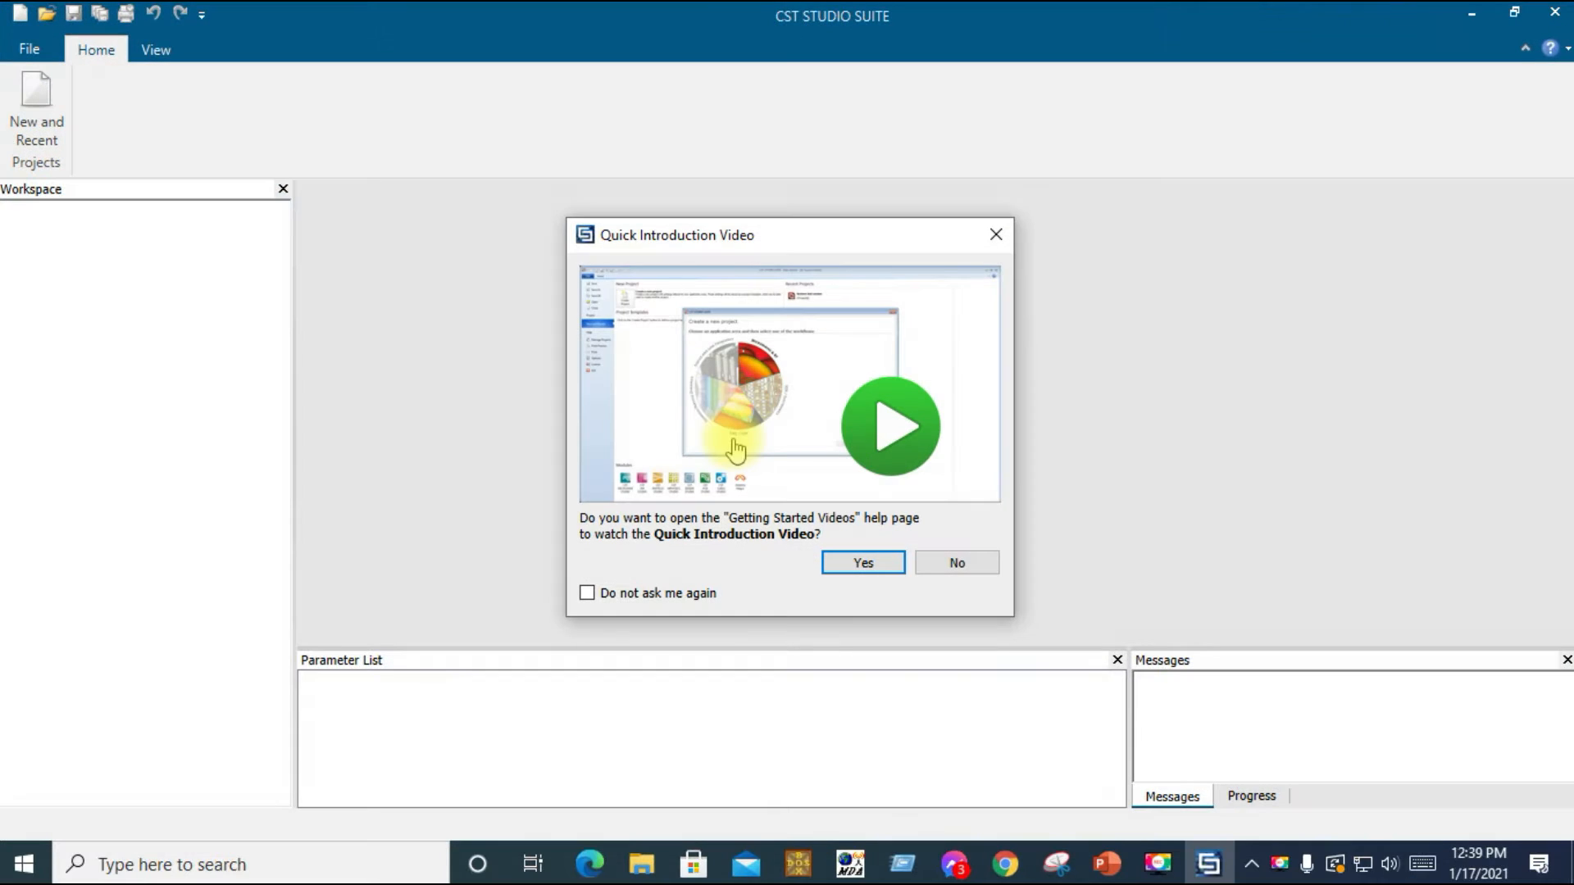
# Dismiss the introduction video prompt and start a new project template for Microwaves & RF/Optical, Antennas, with the Wire workflow
pyautogui.click(951, 562)
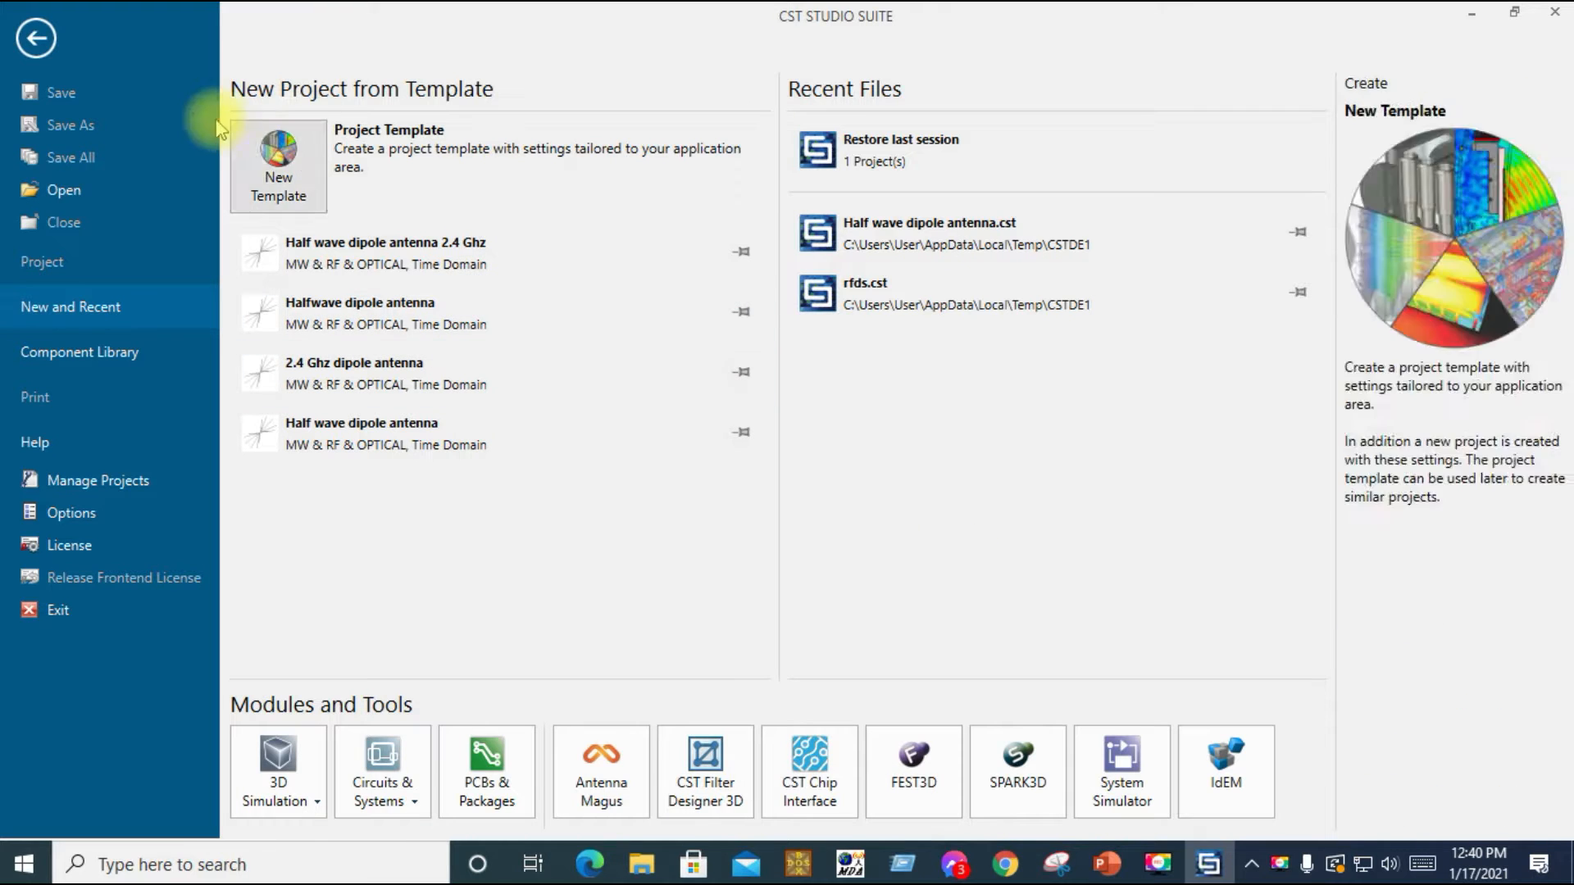
pyautogui.click(287, 168)
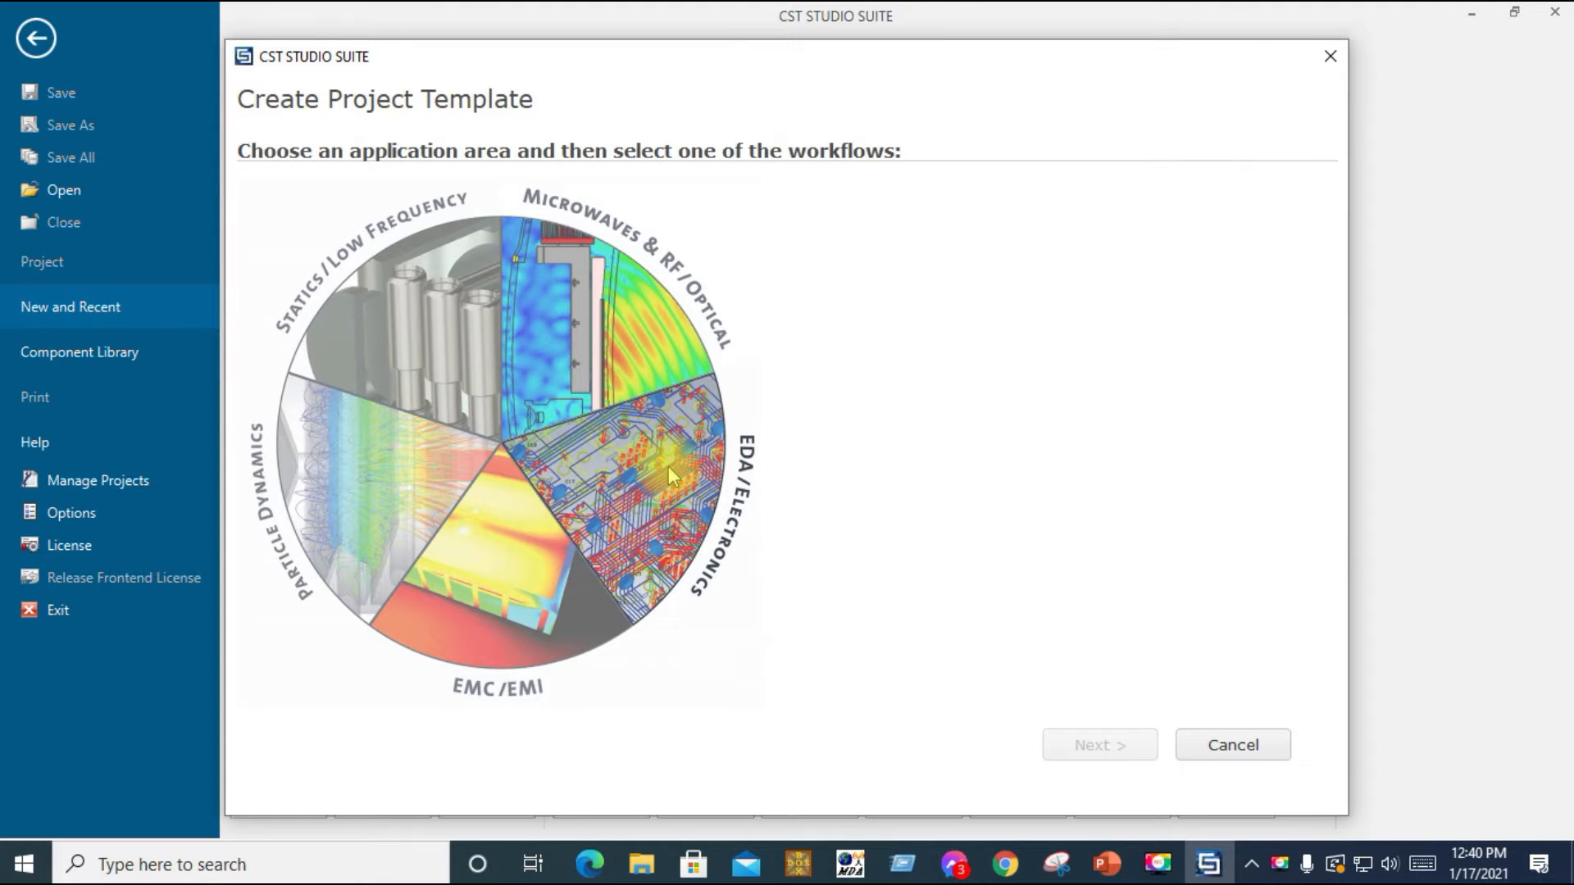
pyautogui.click(567, 302)
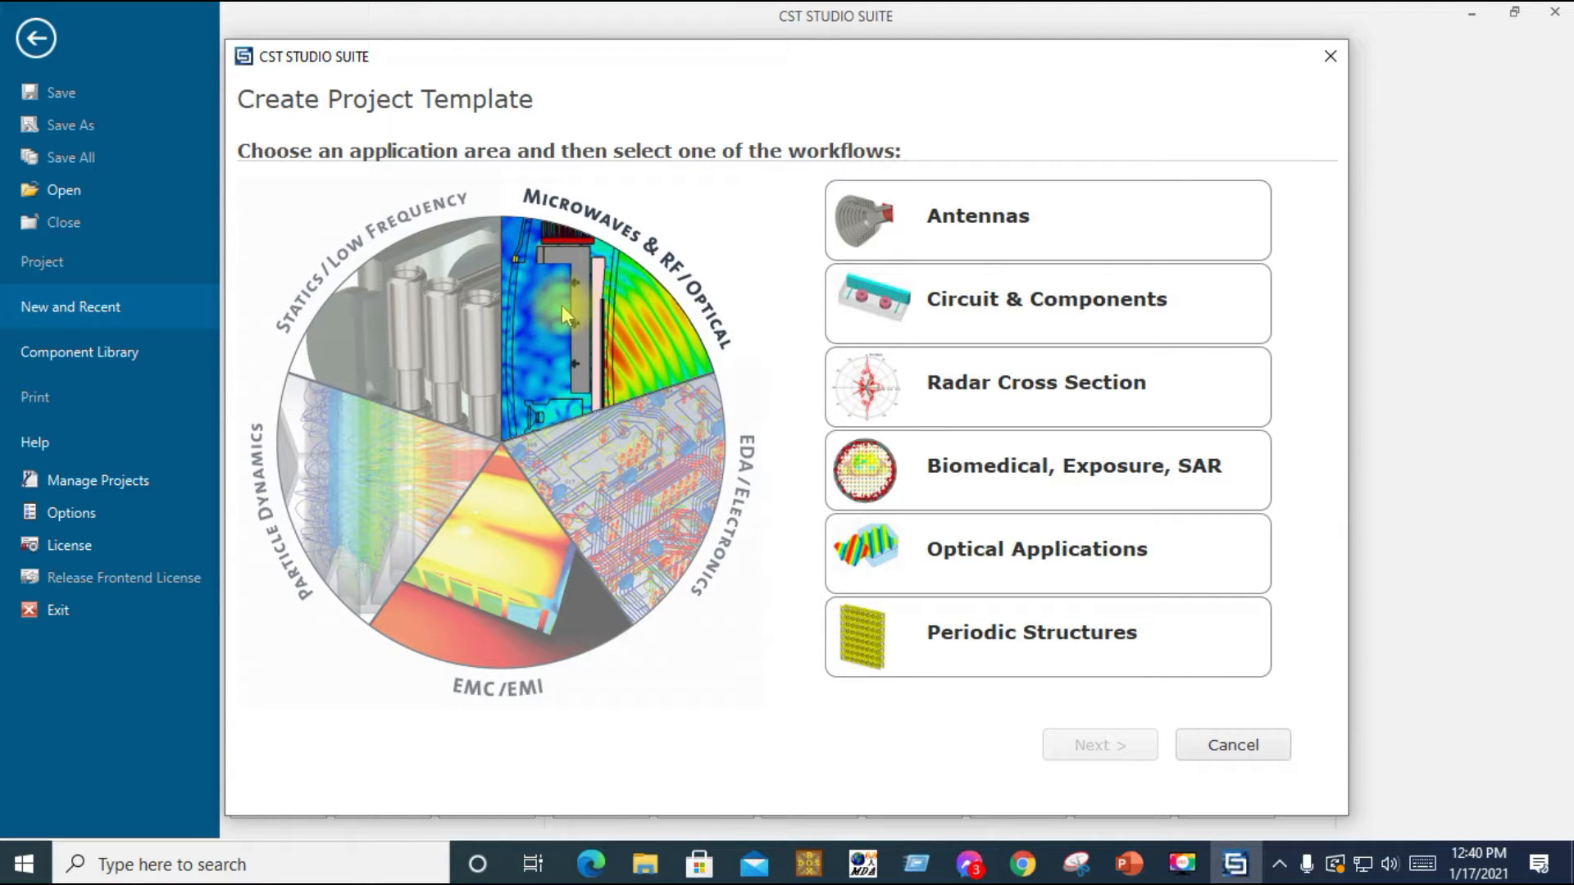
pyautogui.click(960, 223)
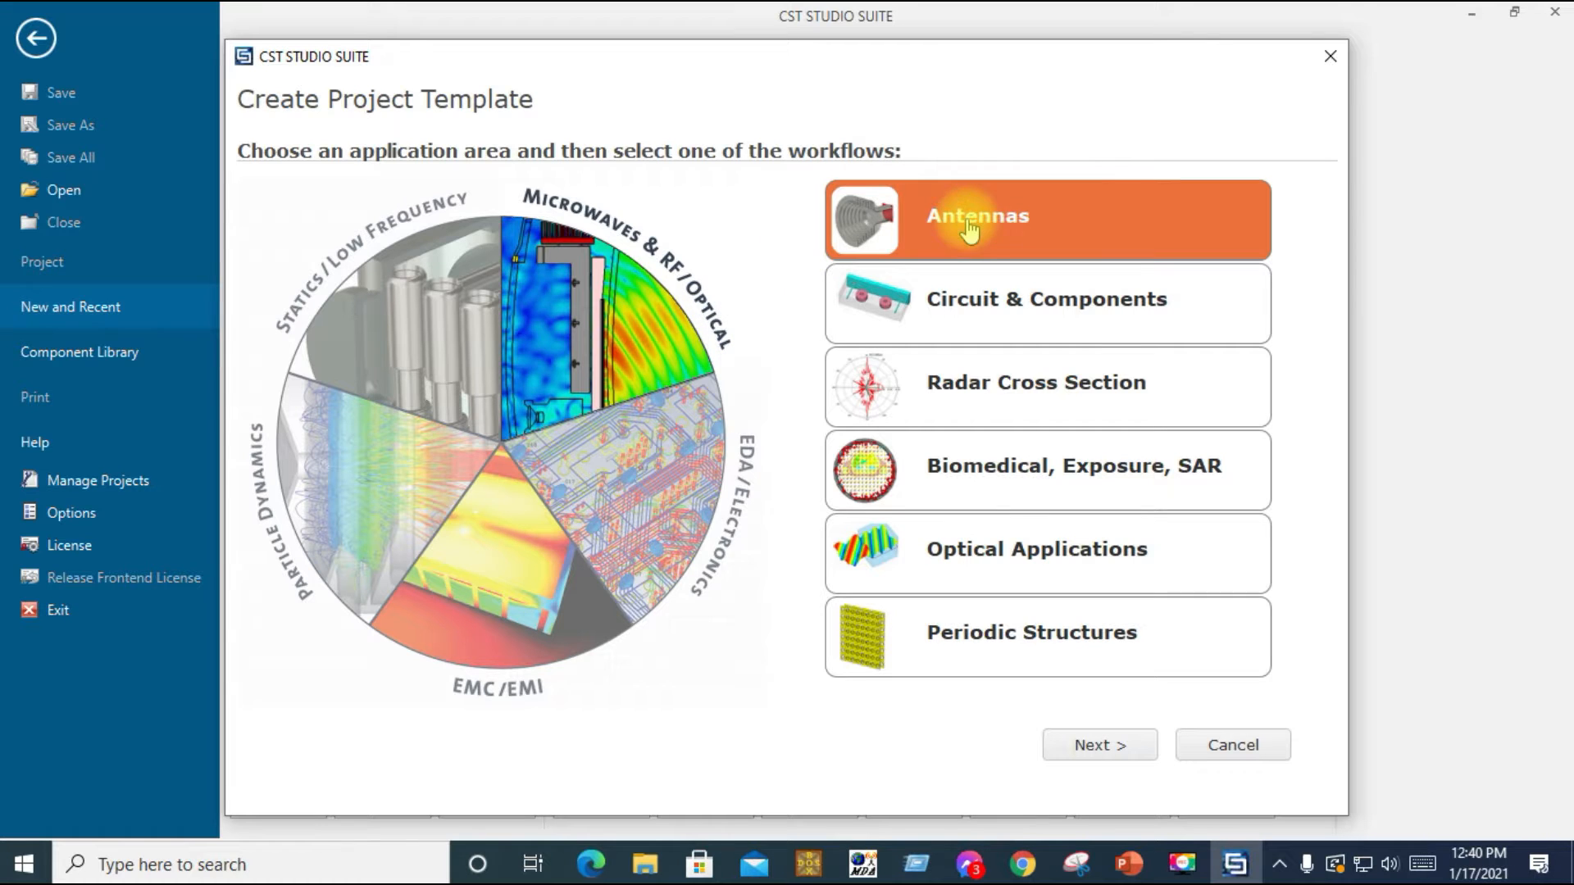
pyautogui.click(1081, 748)
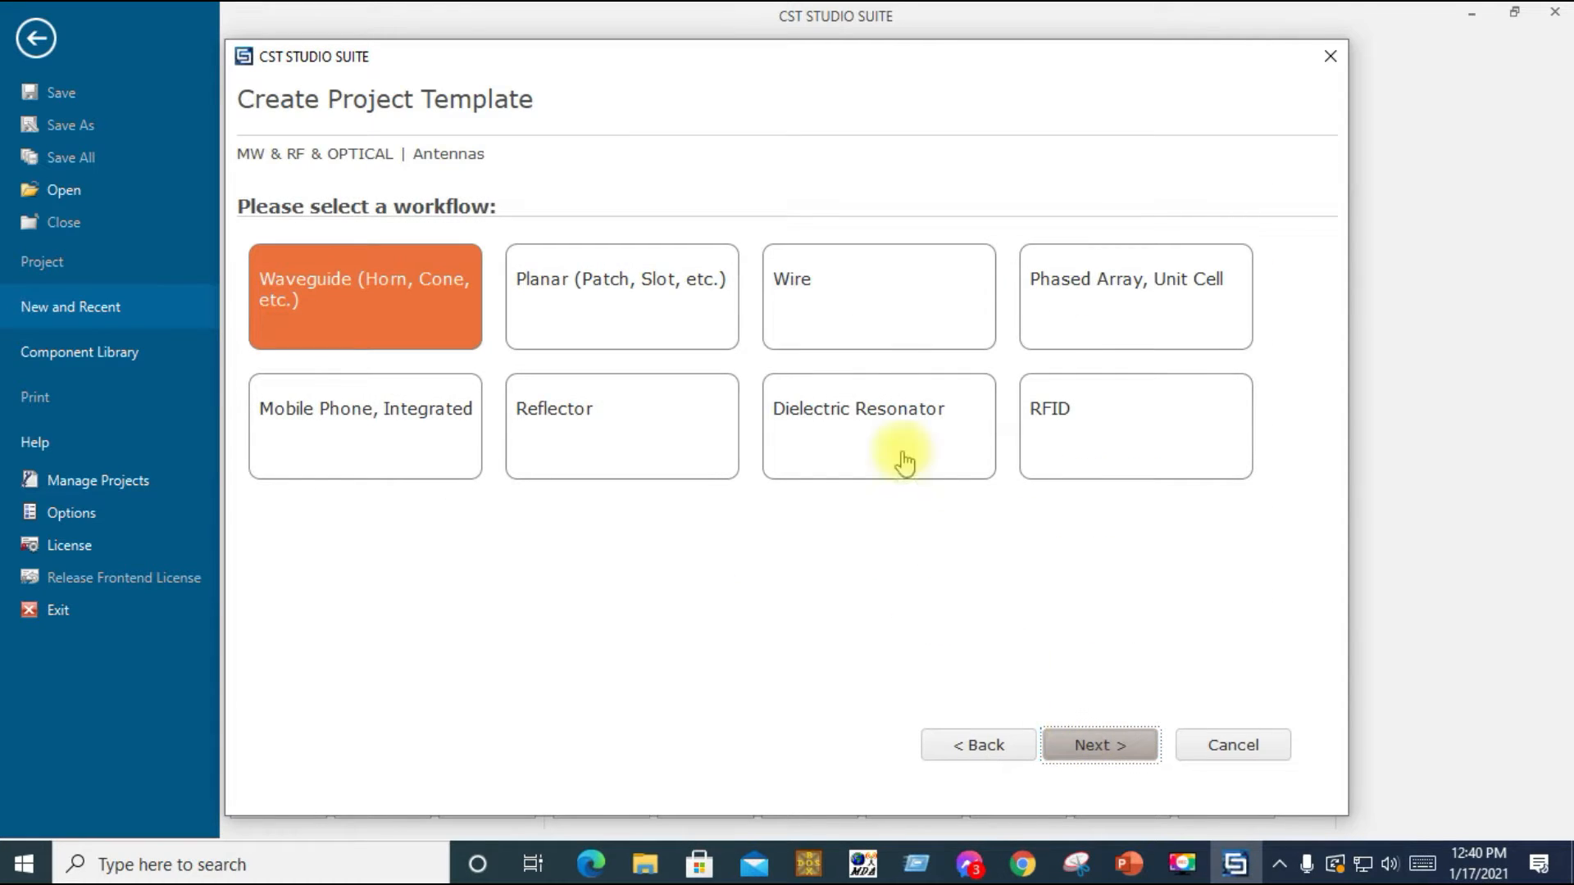
pyautogui.click(855, 310)
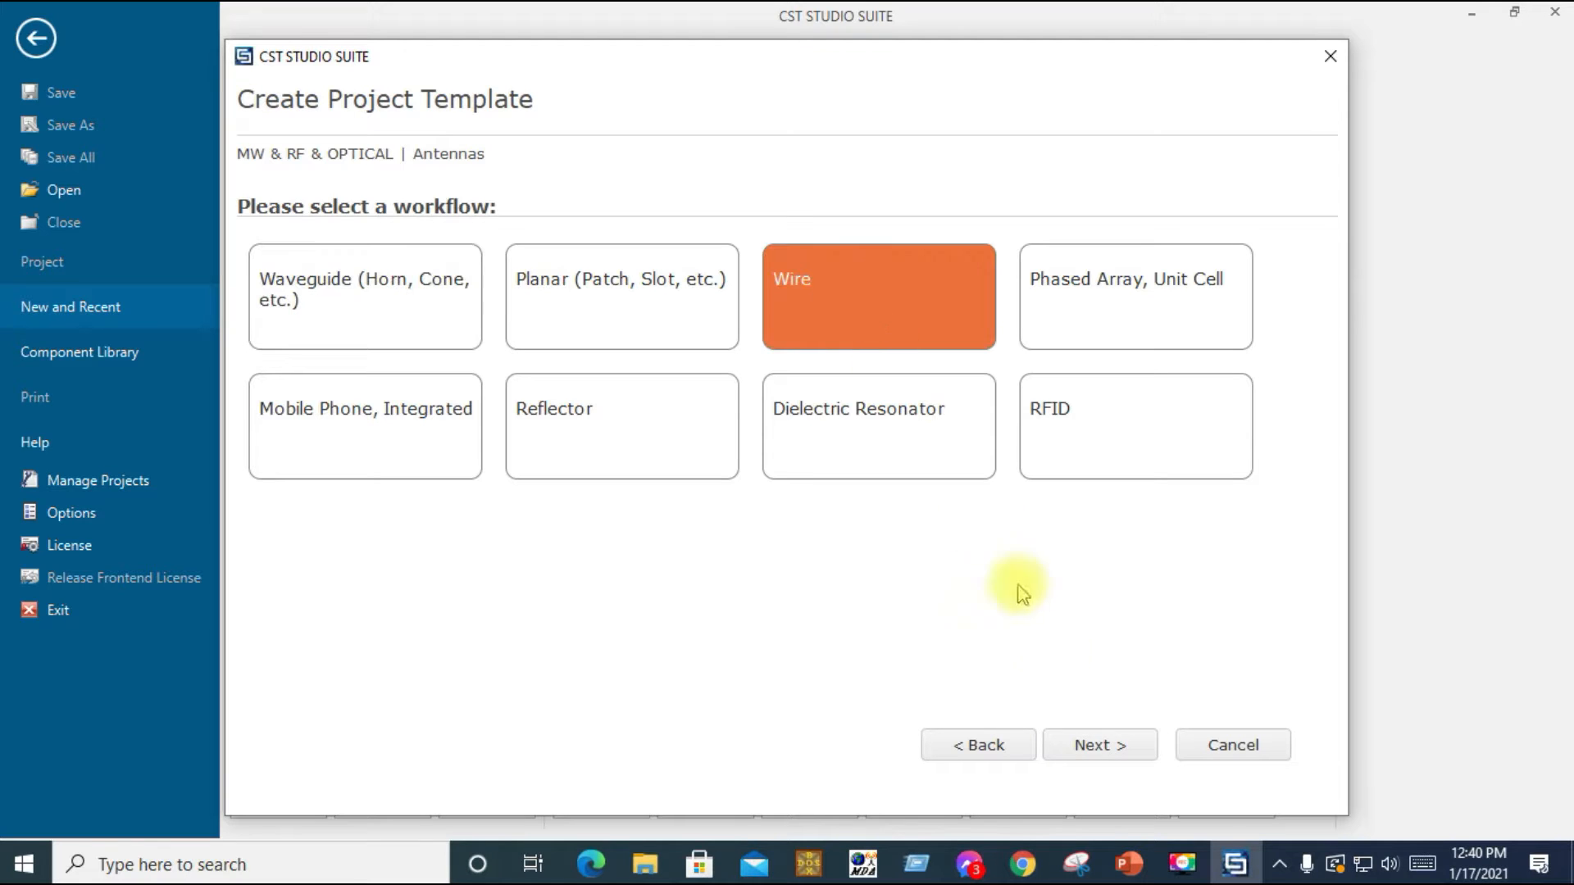
pyautogui.click(1101, 751)
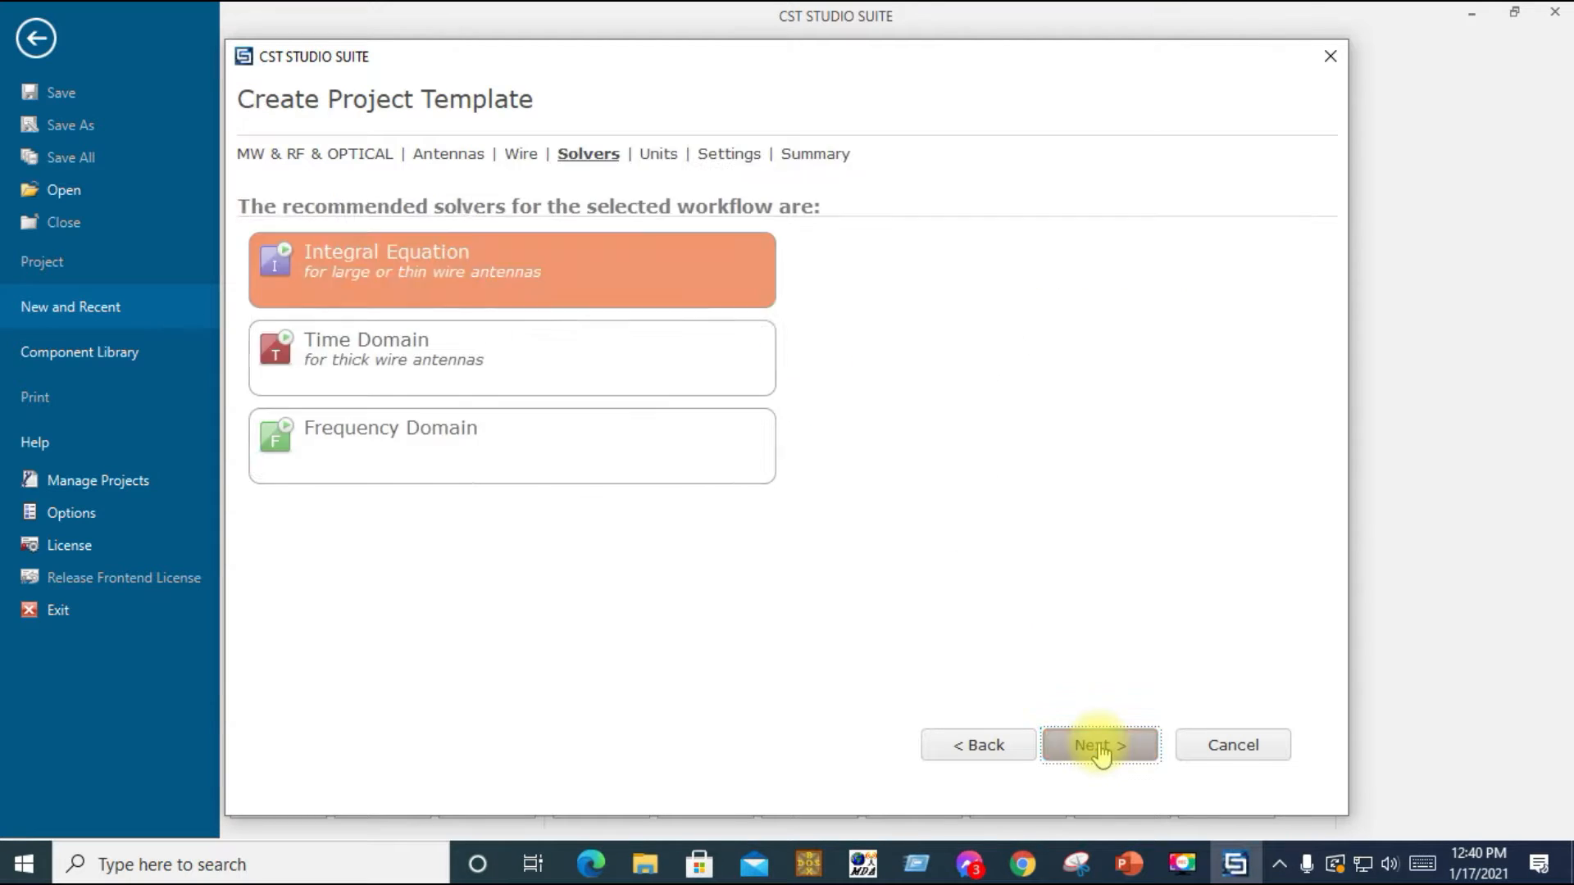
# Choose the Time Domain solver for the template and accept the default units of mm, GHz, ns and Kelvin
pyautogui.click(531, 367)
pyautogui.click(1080, 746)
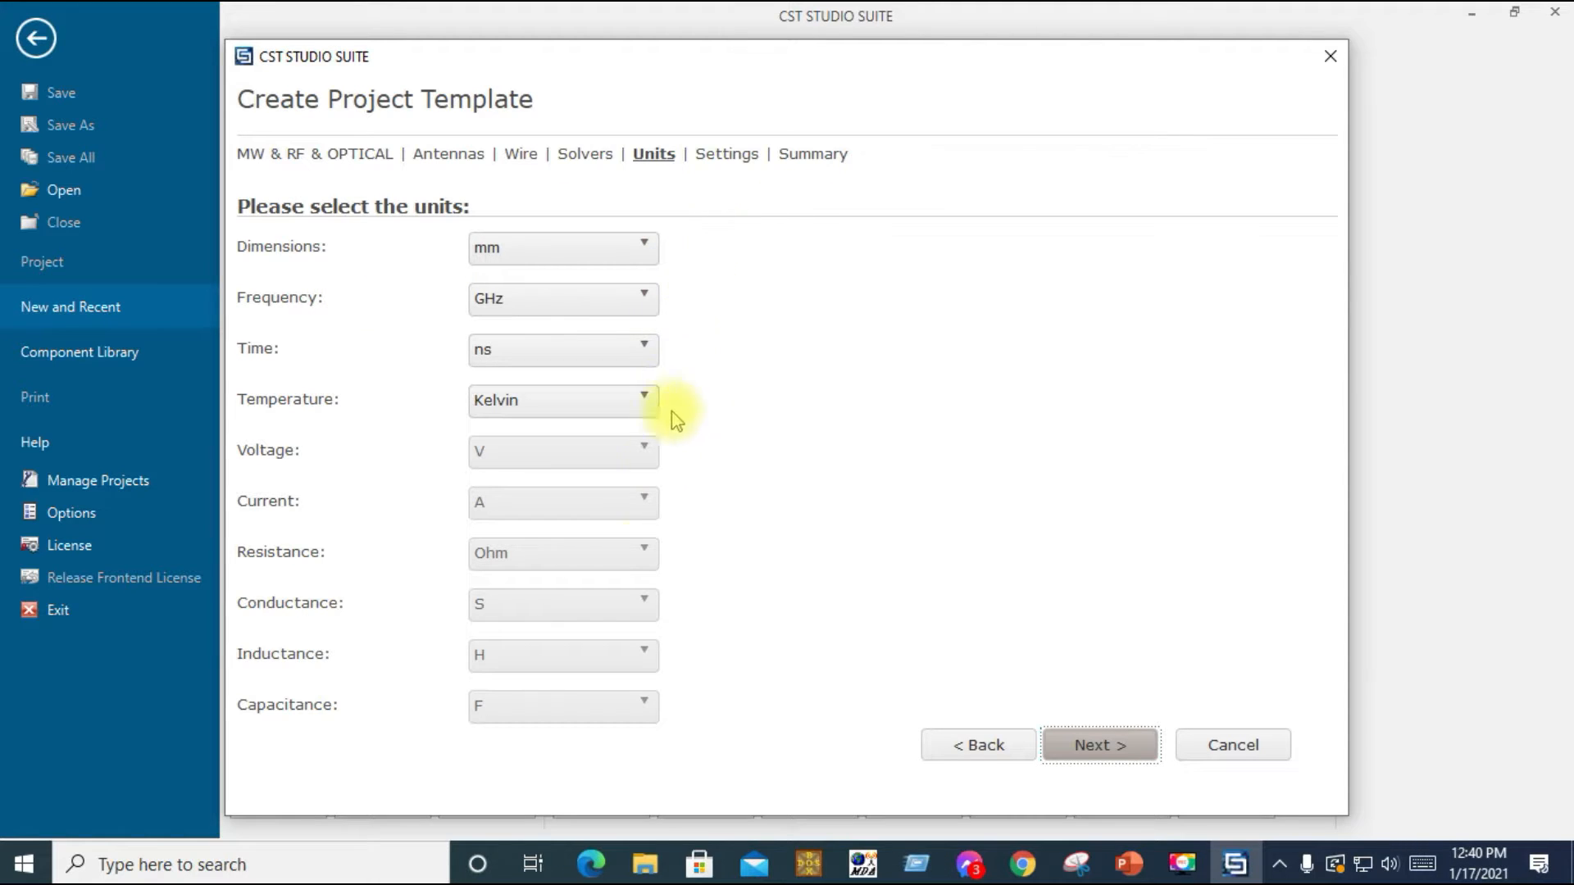
pyautogui.click(1094, 748)
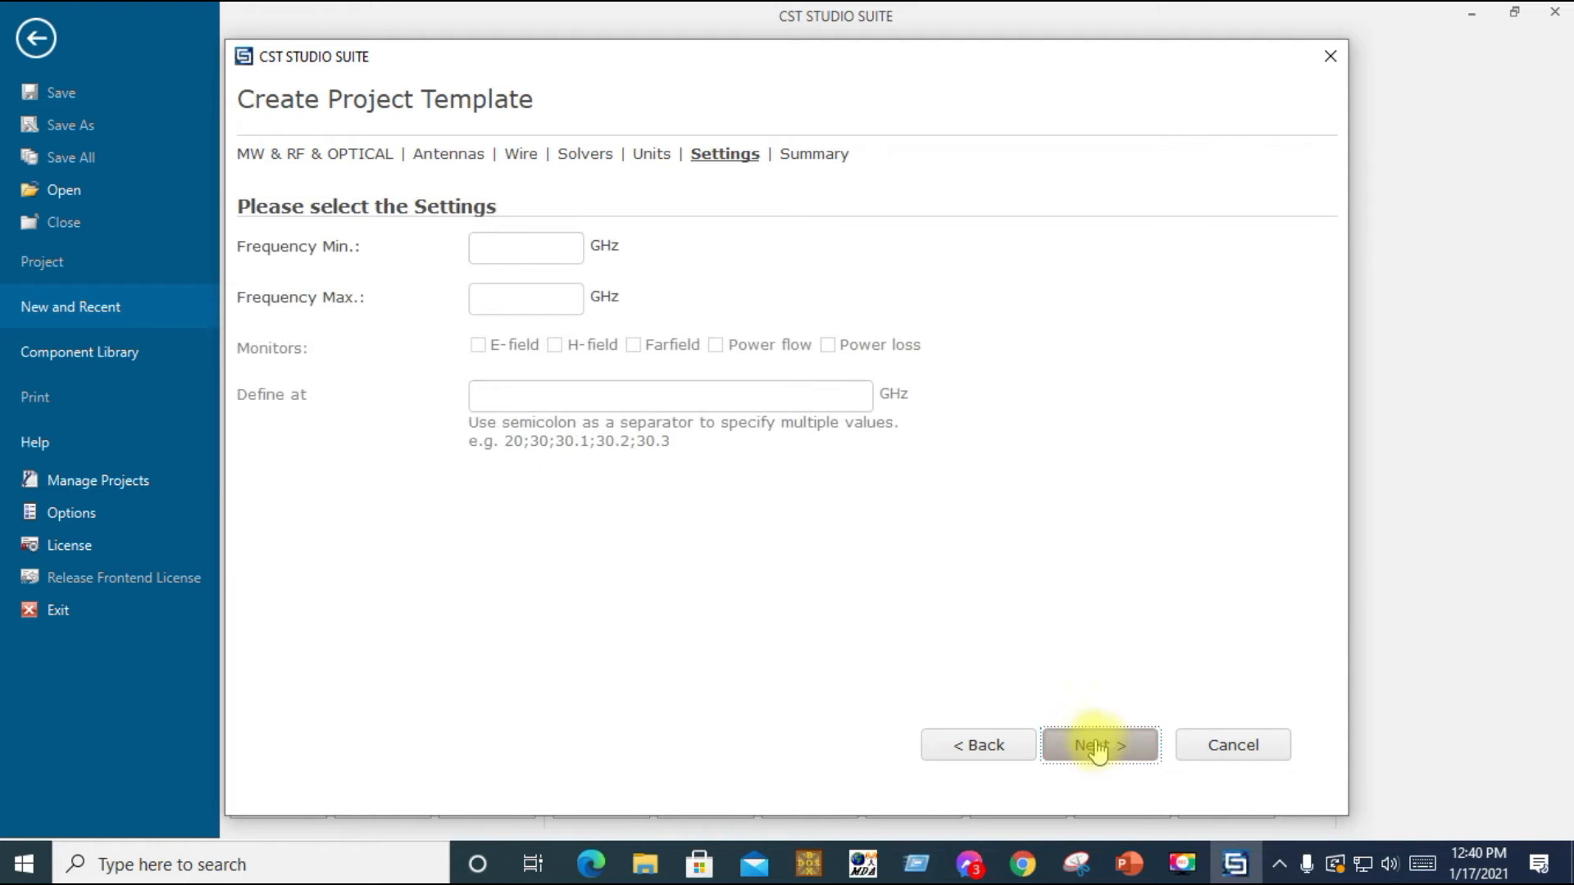
# Set the template's frequency range to a minimum of 1 GHz and a maximum of 10 GHz
pyautogui.click(509, 244)
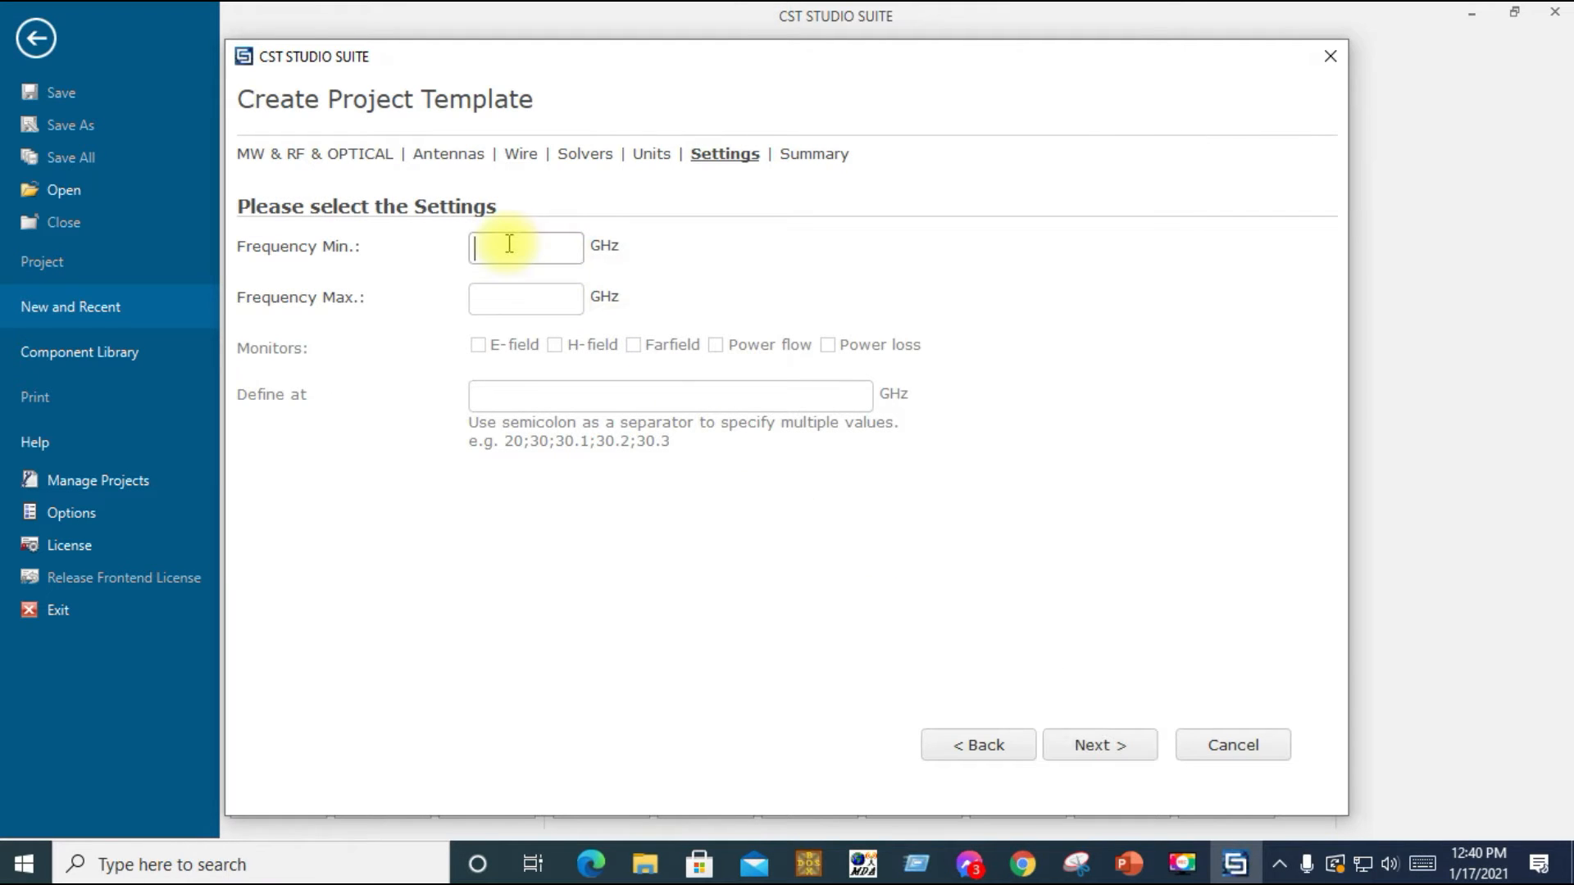
pyautogui.write('1')
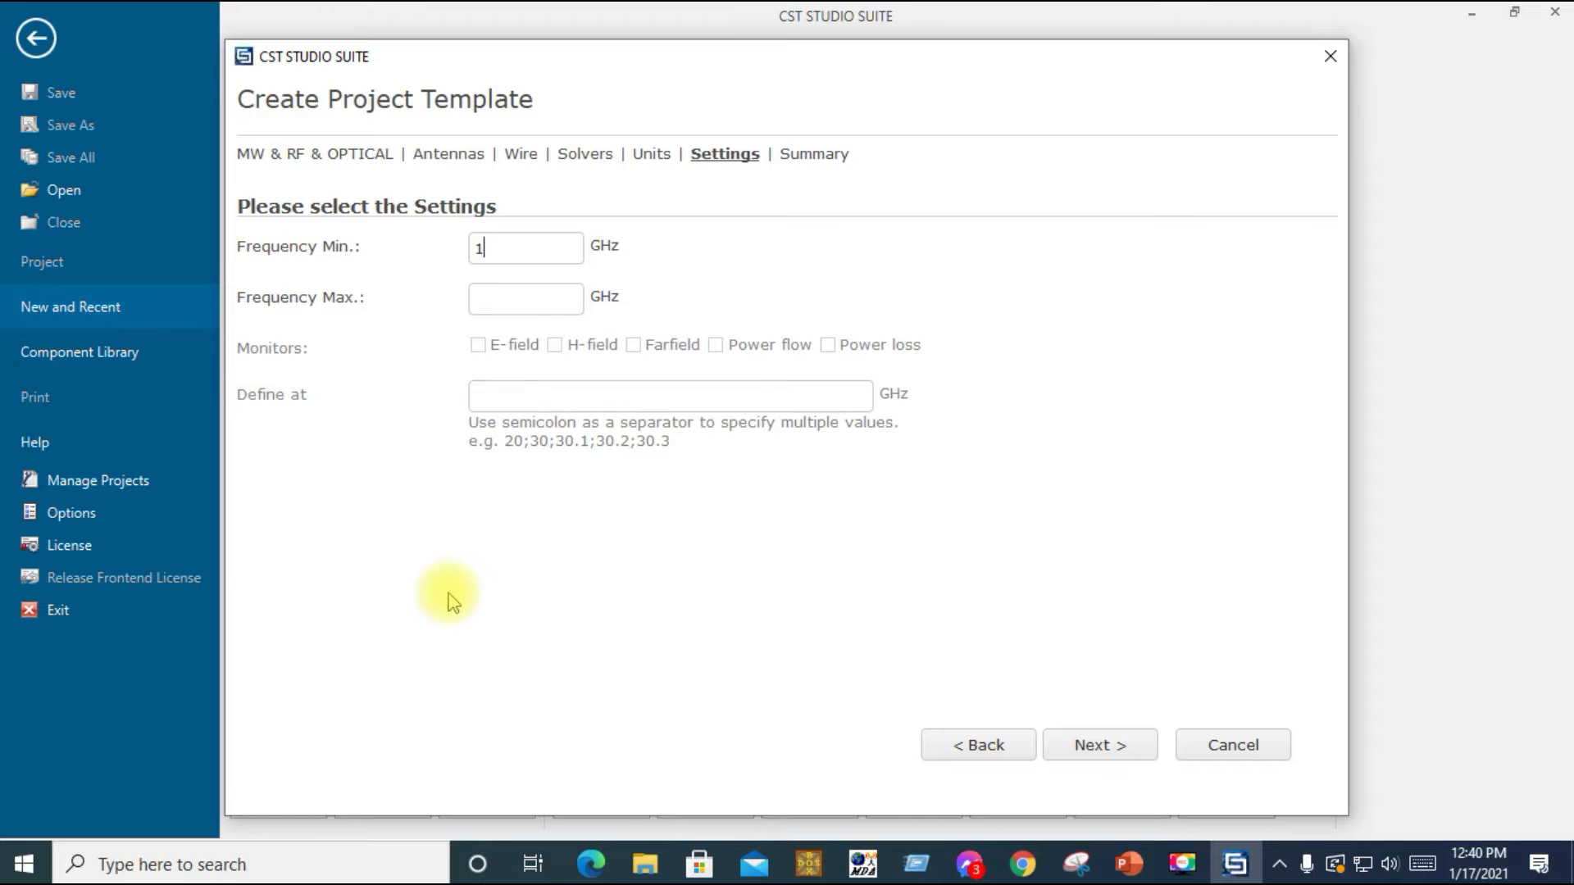
pyautogui.click(512, 303)
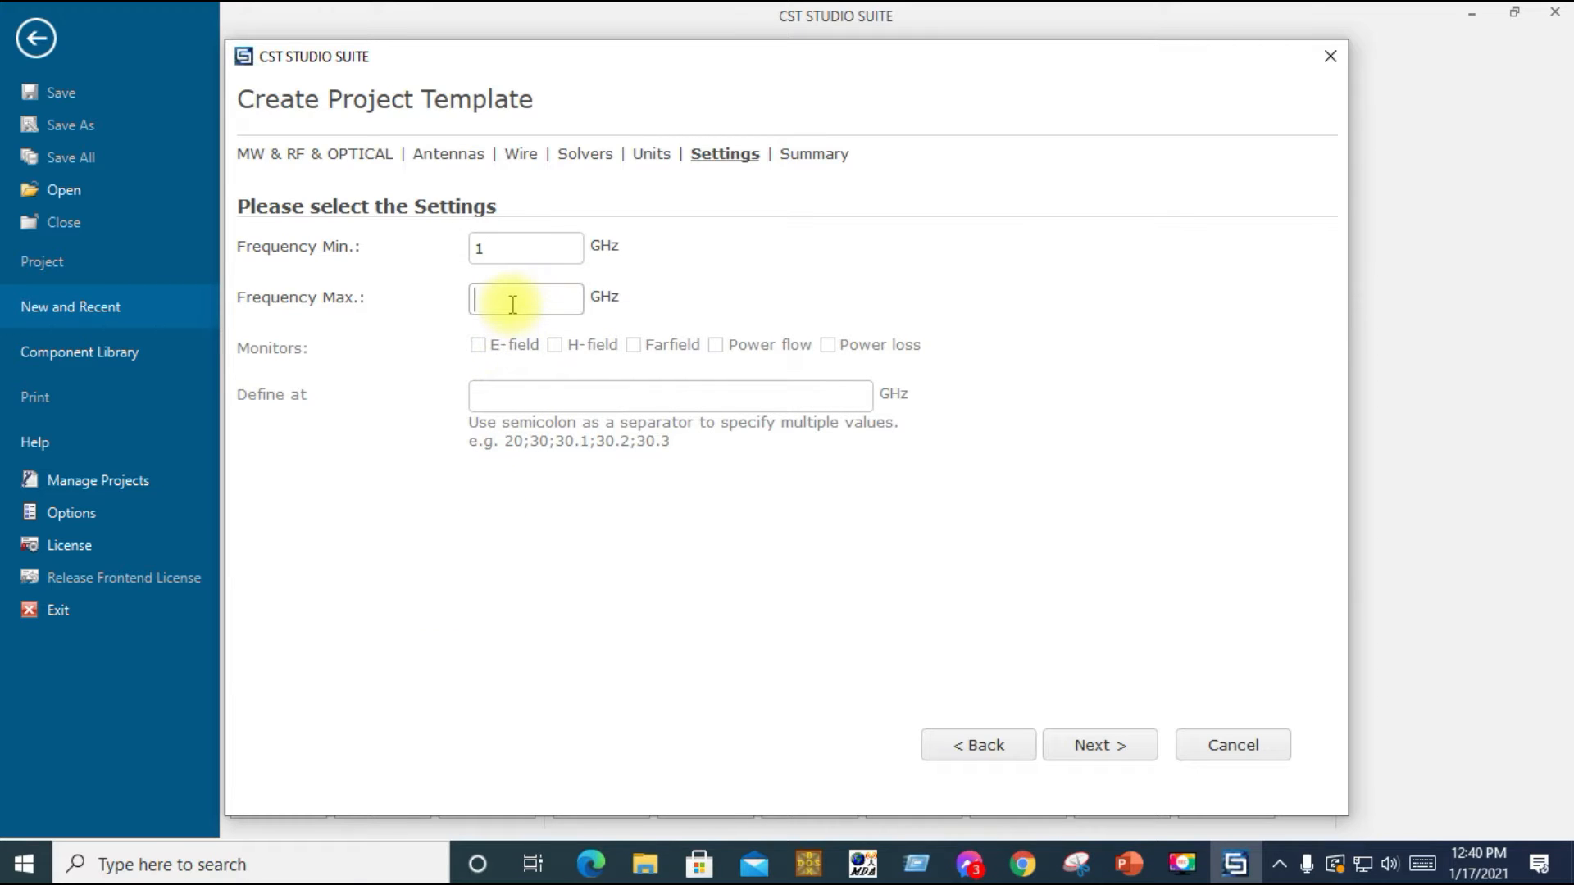
pyautogui.write('10')
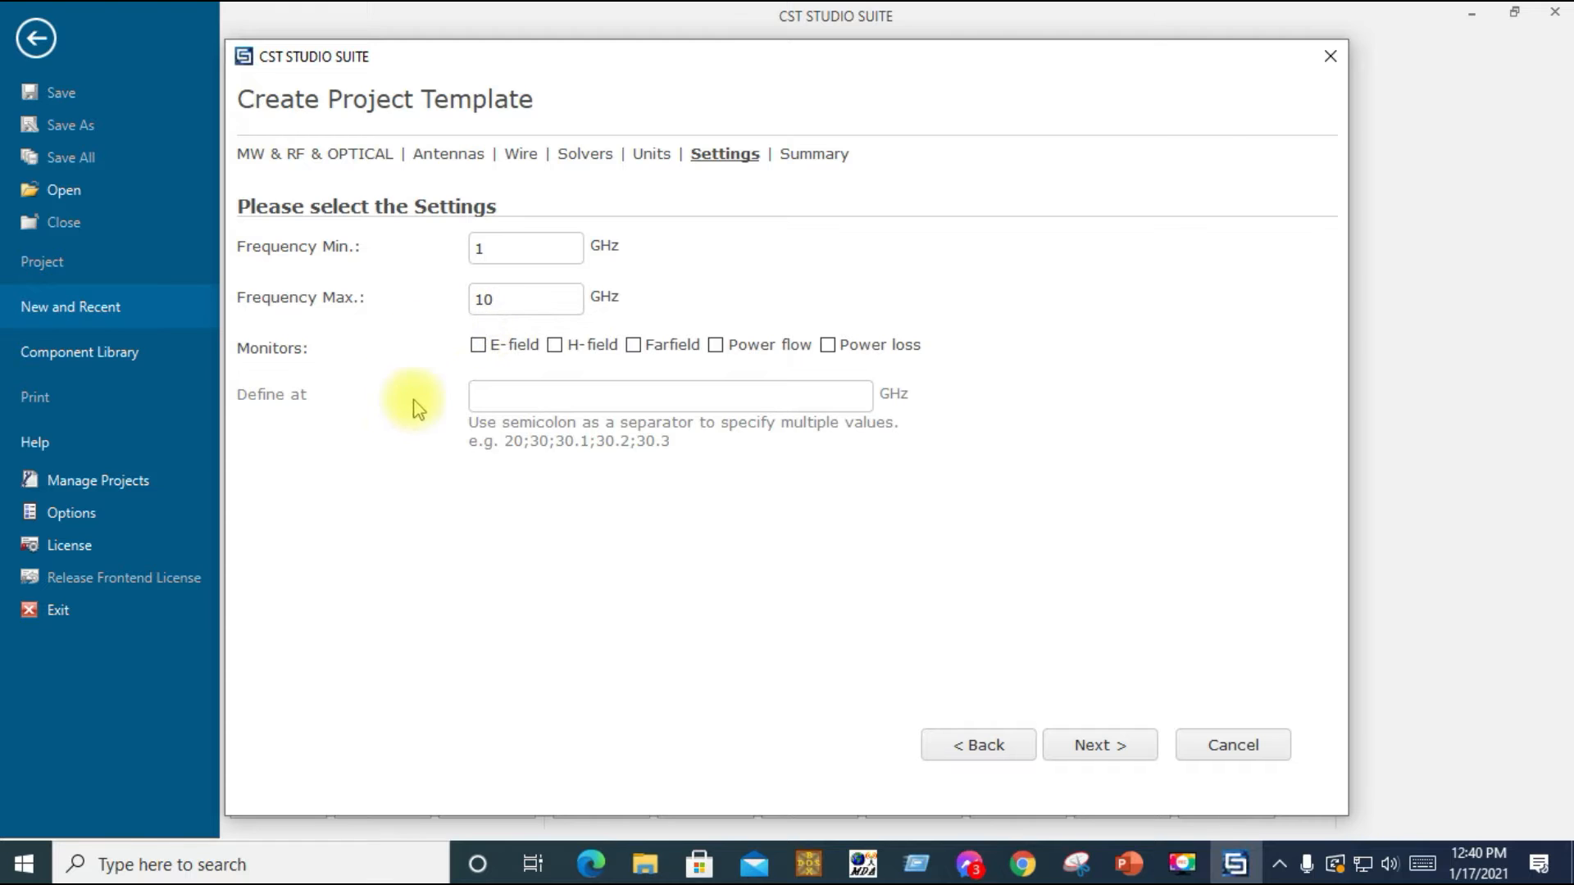
# Enable the E-field, H-field and Farfield monitors, define them at 1;2.4;10 GHz, and continue to the summary
pyautogui.click(478, 345)
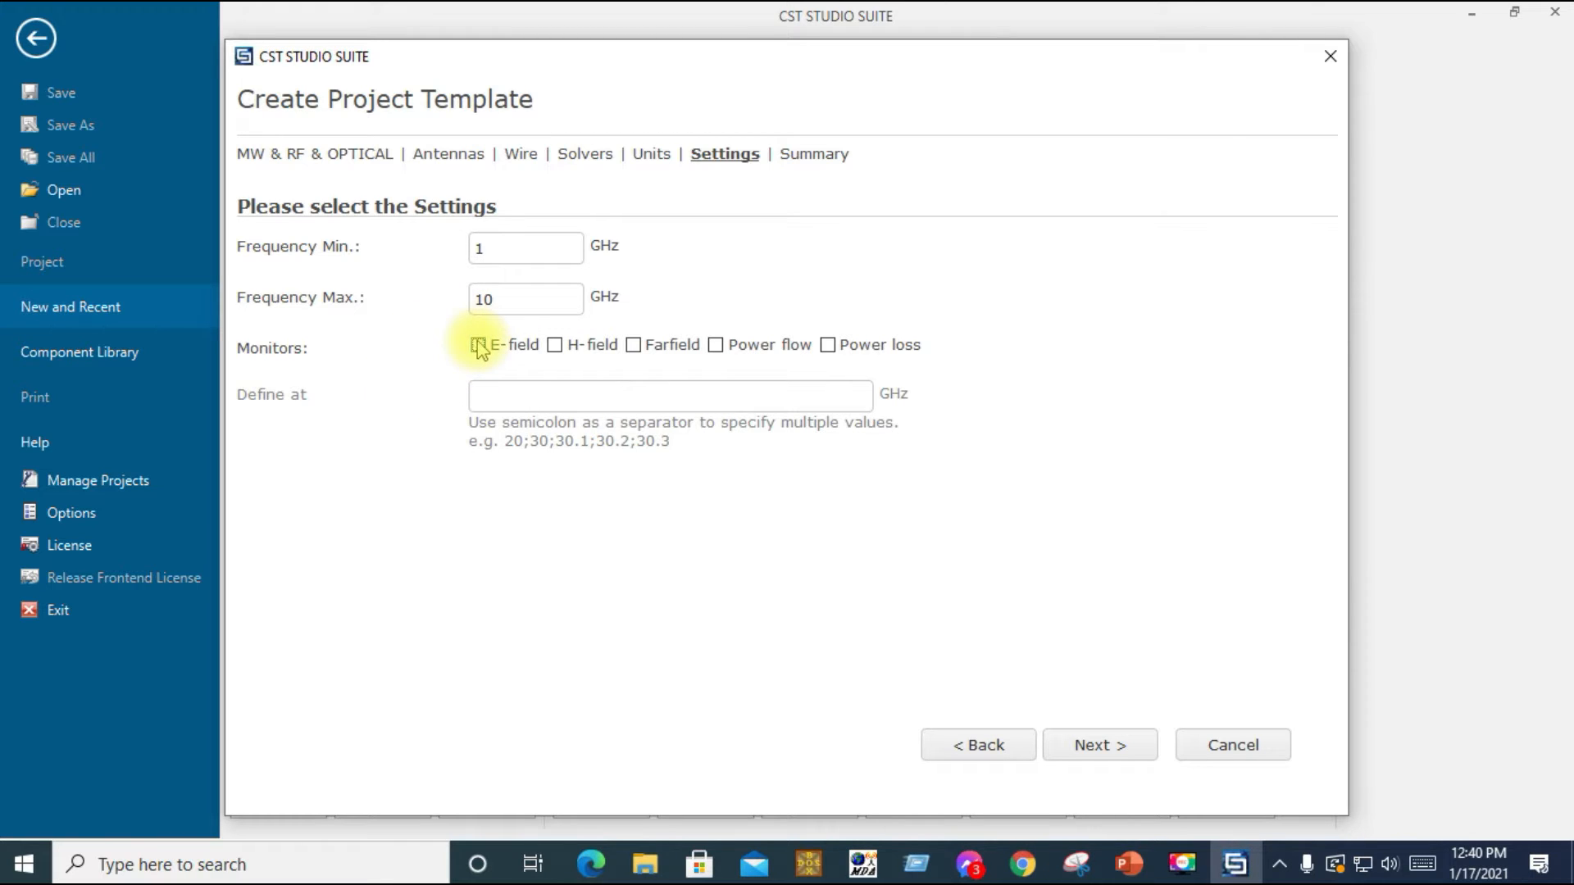
pyautogui.click(555, 345)
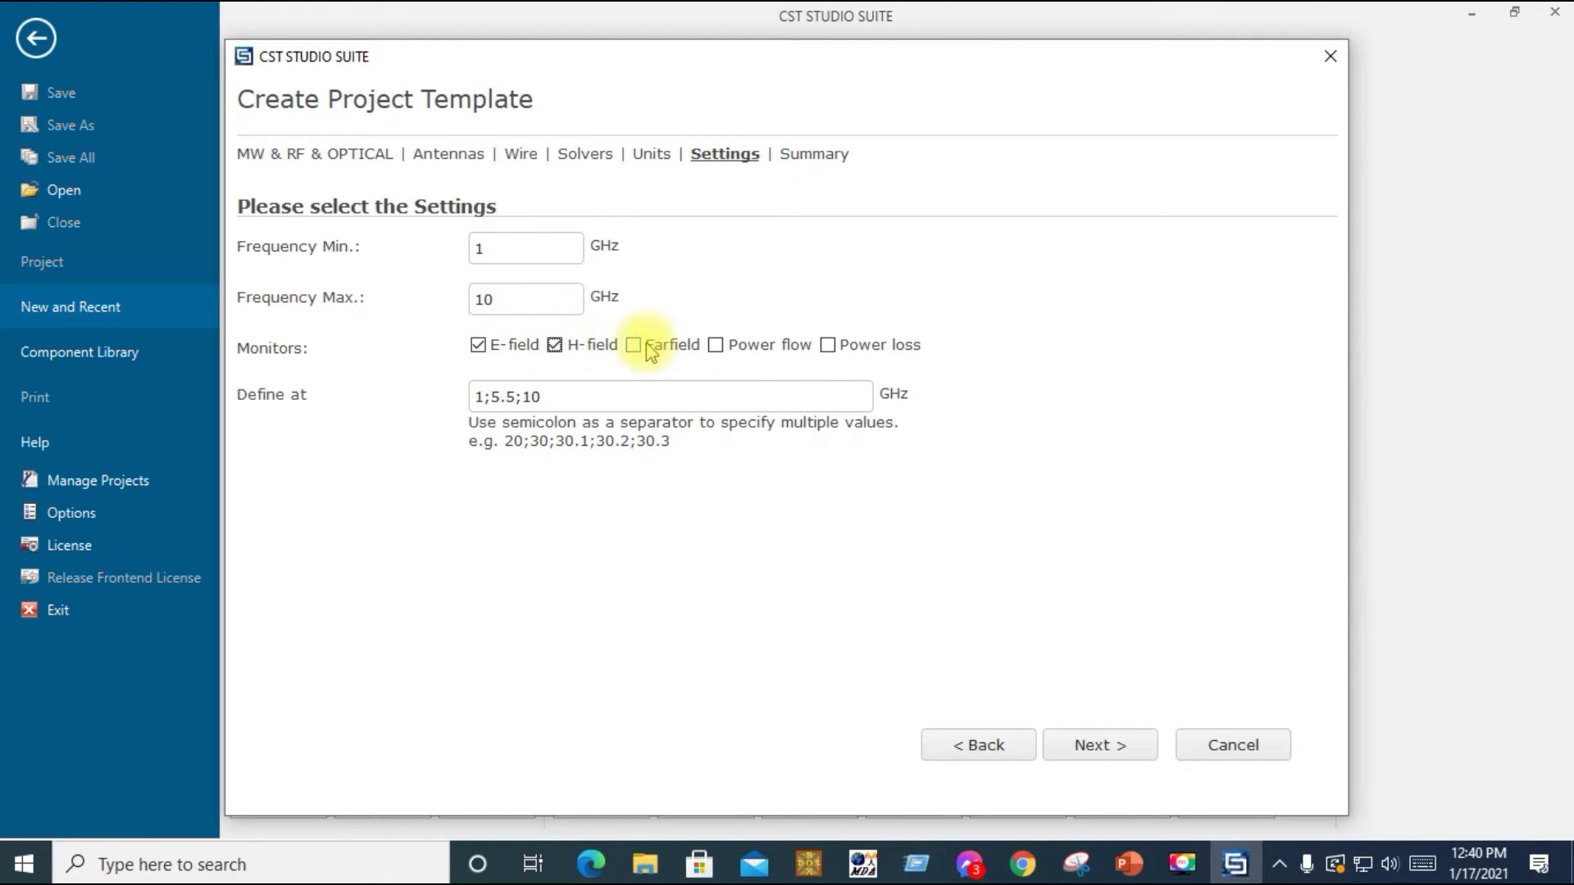
pyautogui.click(636, 348)
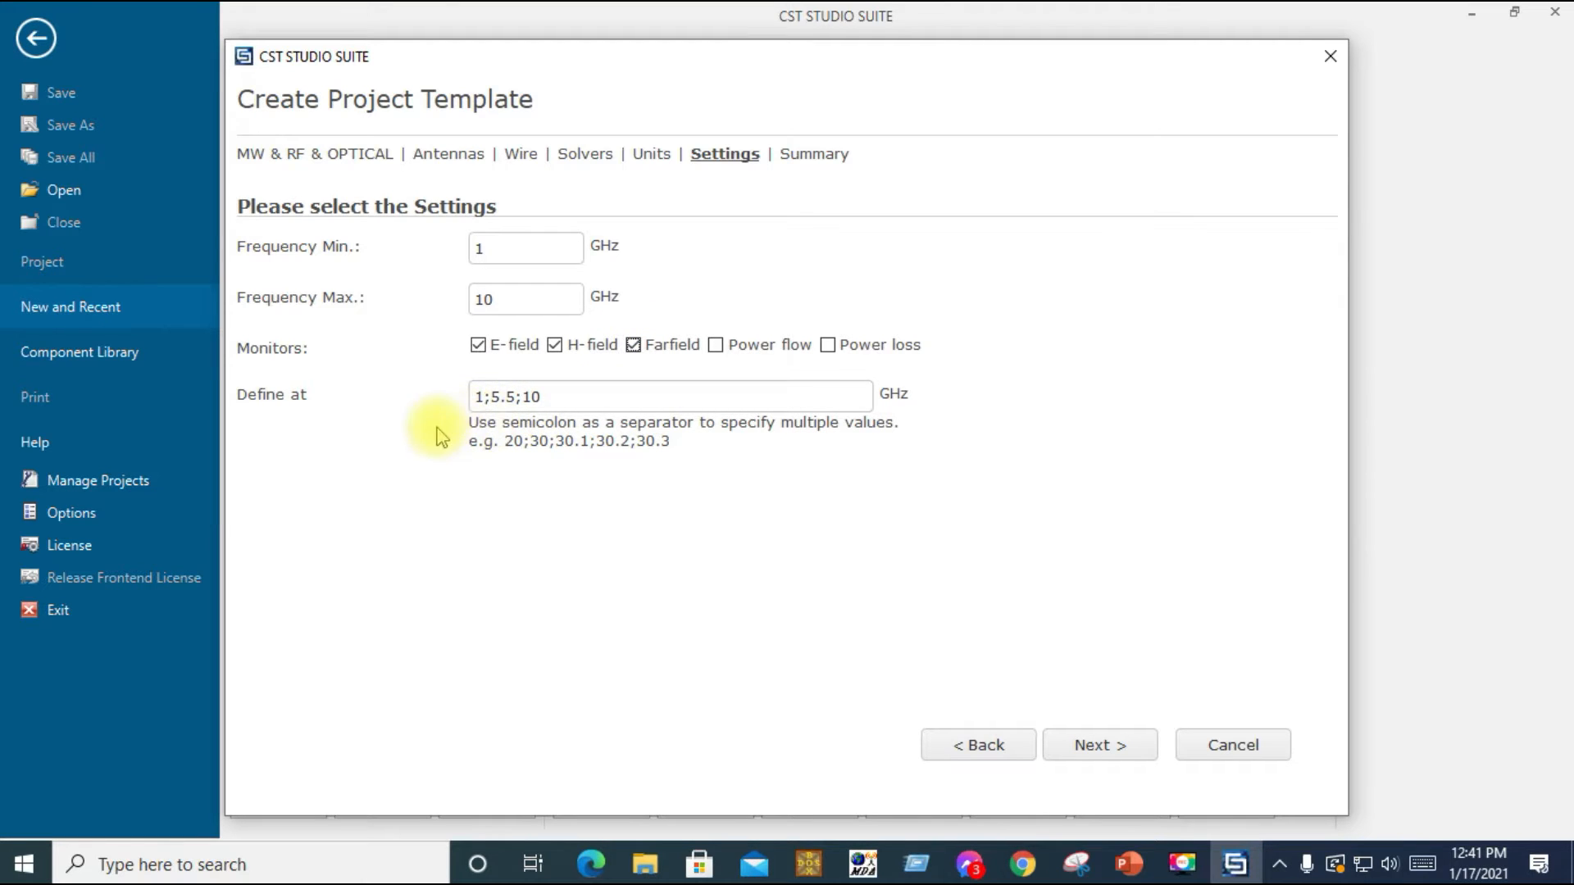
pyautogui.click(513, 398)
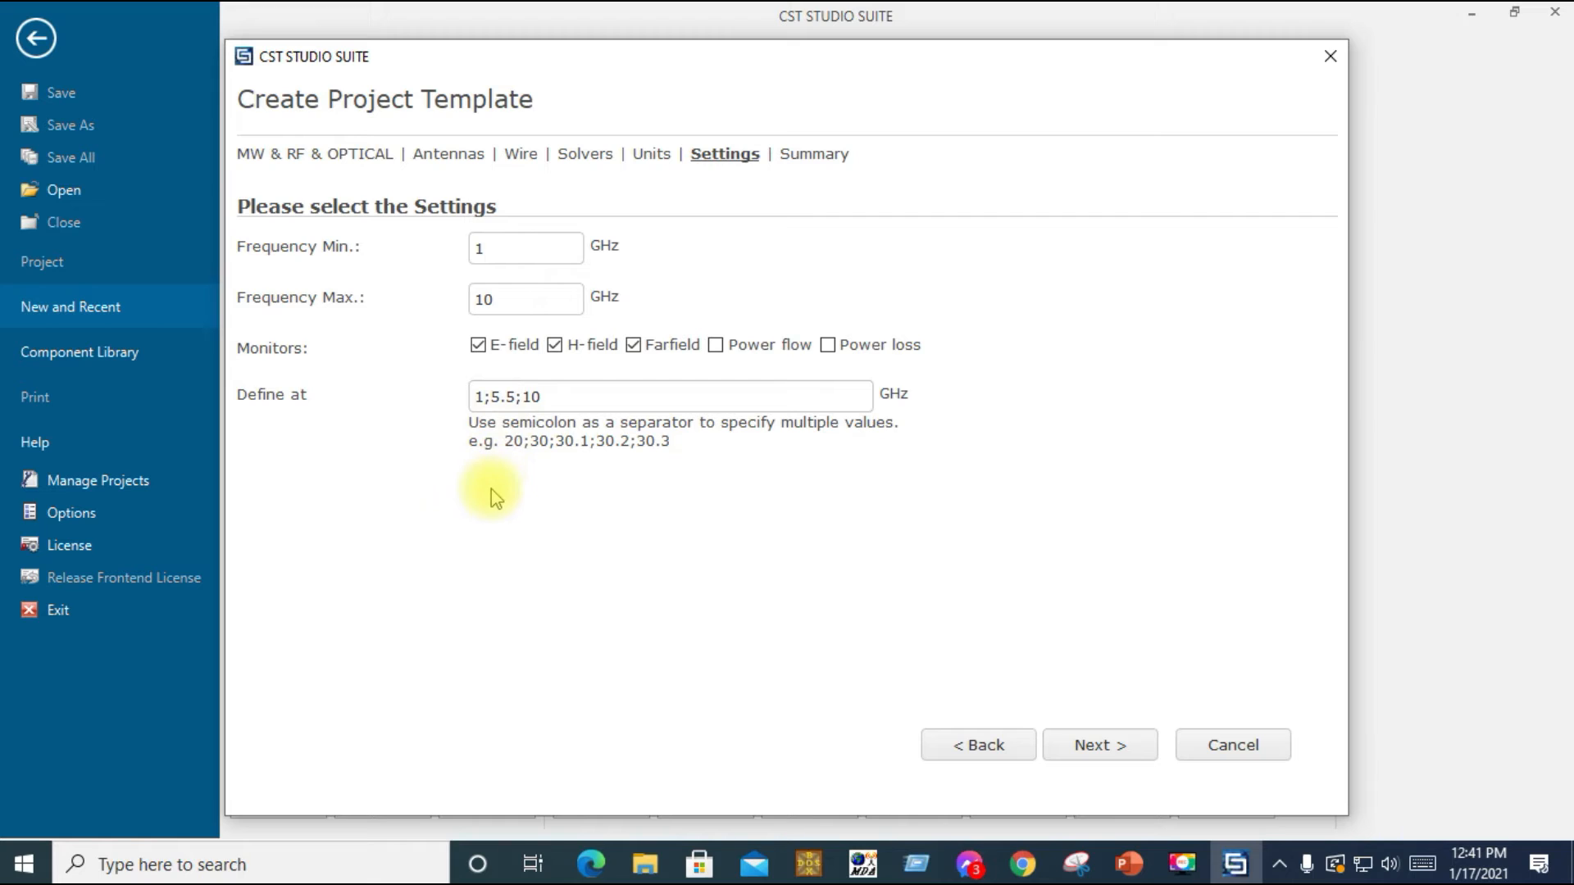
pyautogui.press('BackSpace')
pyautogui.press('BackSpace')
pyautogui.press('BackSpace')
pyautogui.write('2.4')
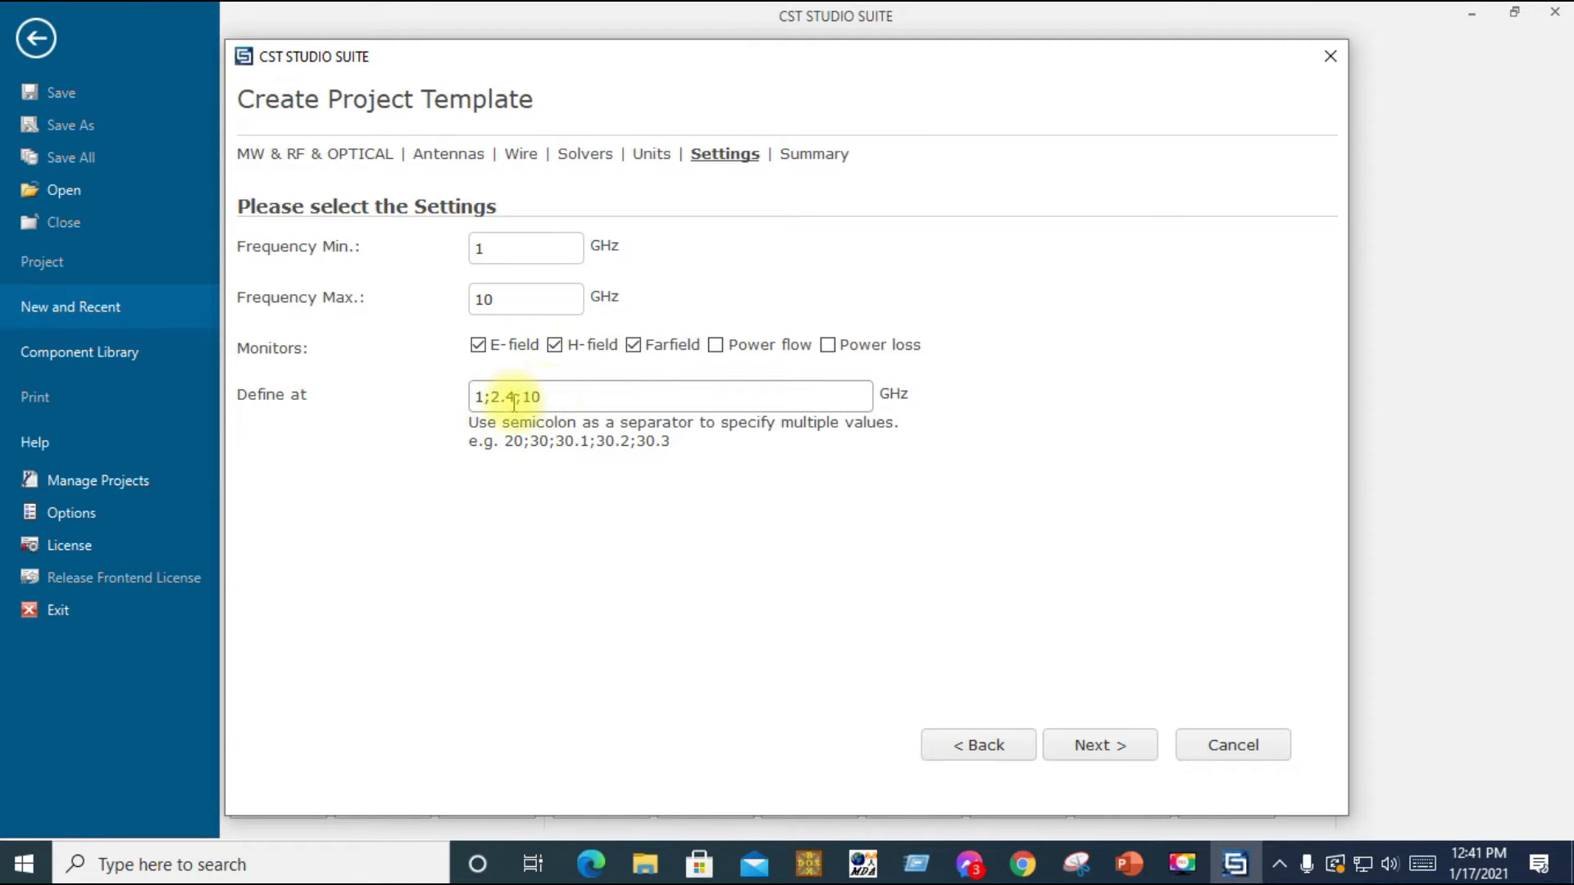
pyautogui.moveTo(493, 400); pyautogui.dragTo(516, 400)
pyautogui.click(1098, 753)
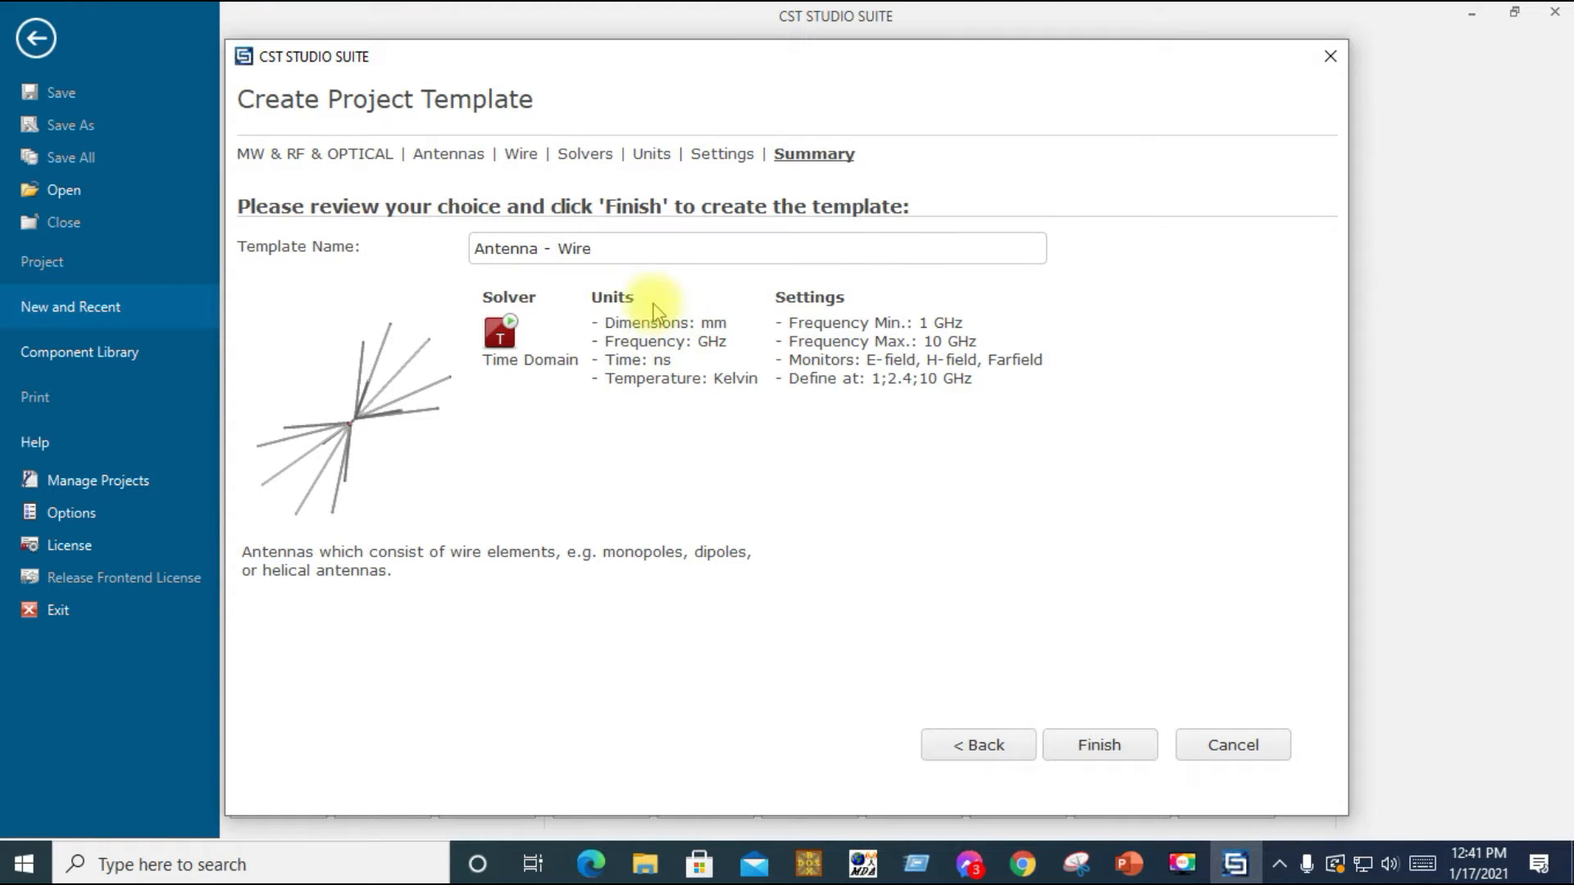
# Name the template "2.4 Ghz Half wave dipole antenna" and finish creating the project
pyautogui.press('BackSpace')
pyautogui.press('BackSpace')
pyautogui.press('BackSpace')
pyautogui.press('BackSpace')
pyautogui.press('BackSpace')
pyautogui.press('BackSpace')
pyautogui.press('BackSpace')
pyautogui.press('BackSpace')
pyautogui.press('BackSpace')
pyautogui.press('BackSpace')
pyautogui.press('BackSpace')
pyautogui.press('BackSpace')
pyautogui.press('BackSpace')
pyautogui.press('BackSpace')
pyautogui.write('2.4 Ghz H')
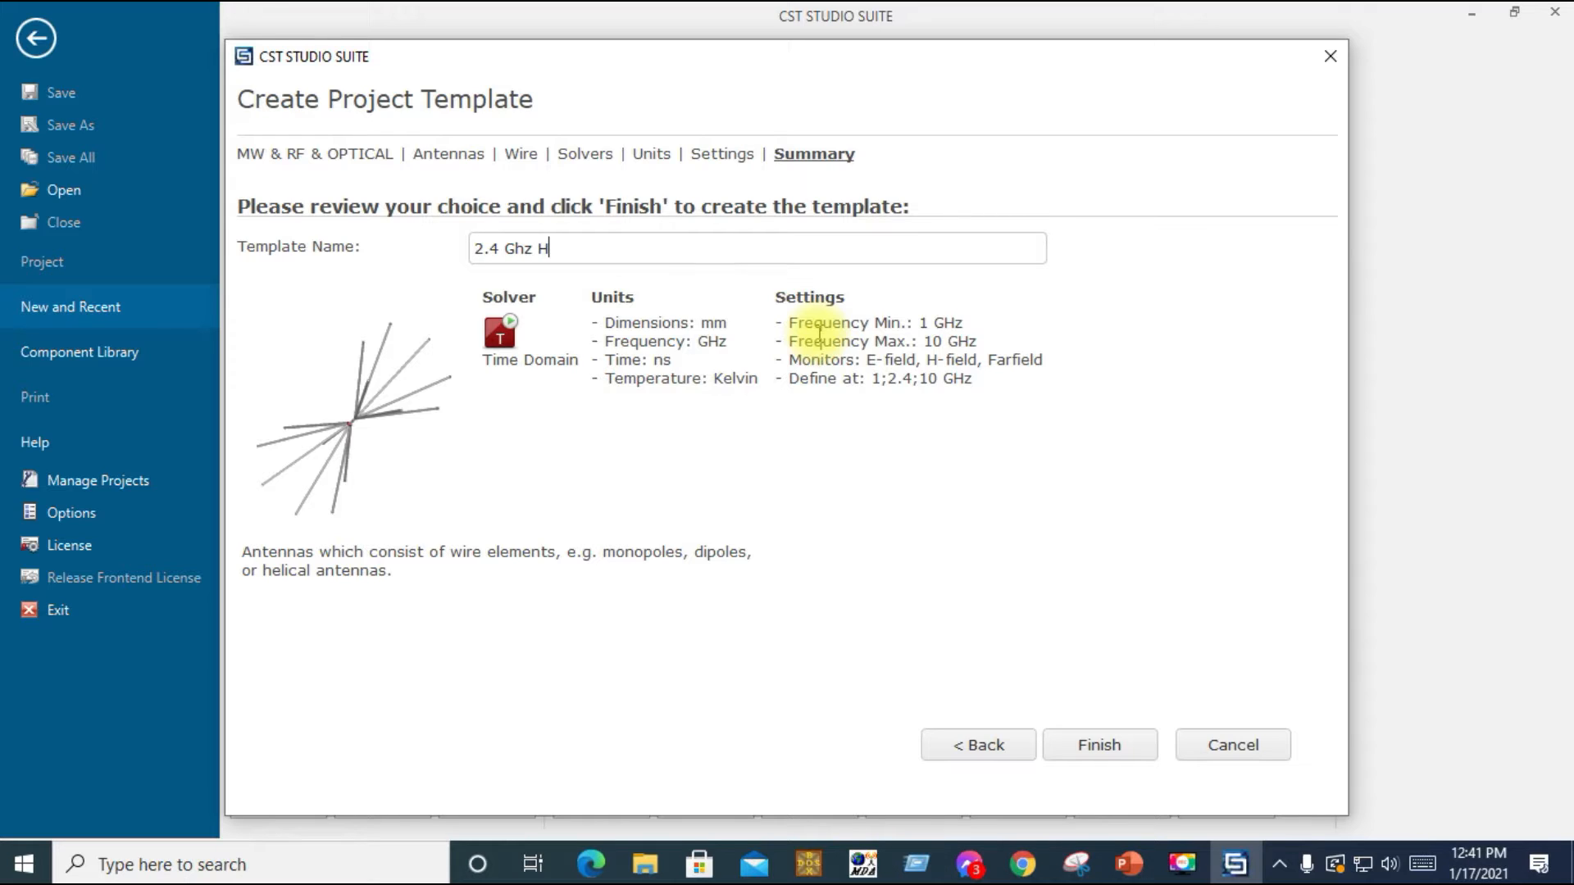
pyautogui.write('alf wave dipole antenna')
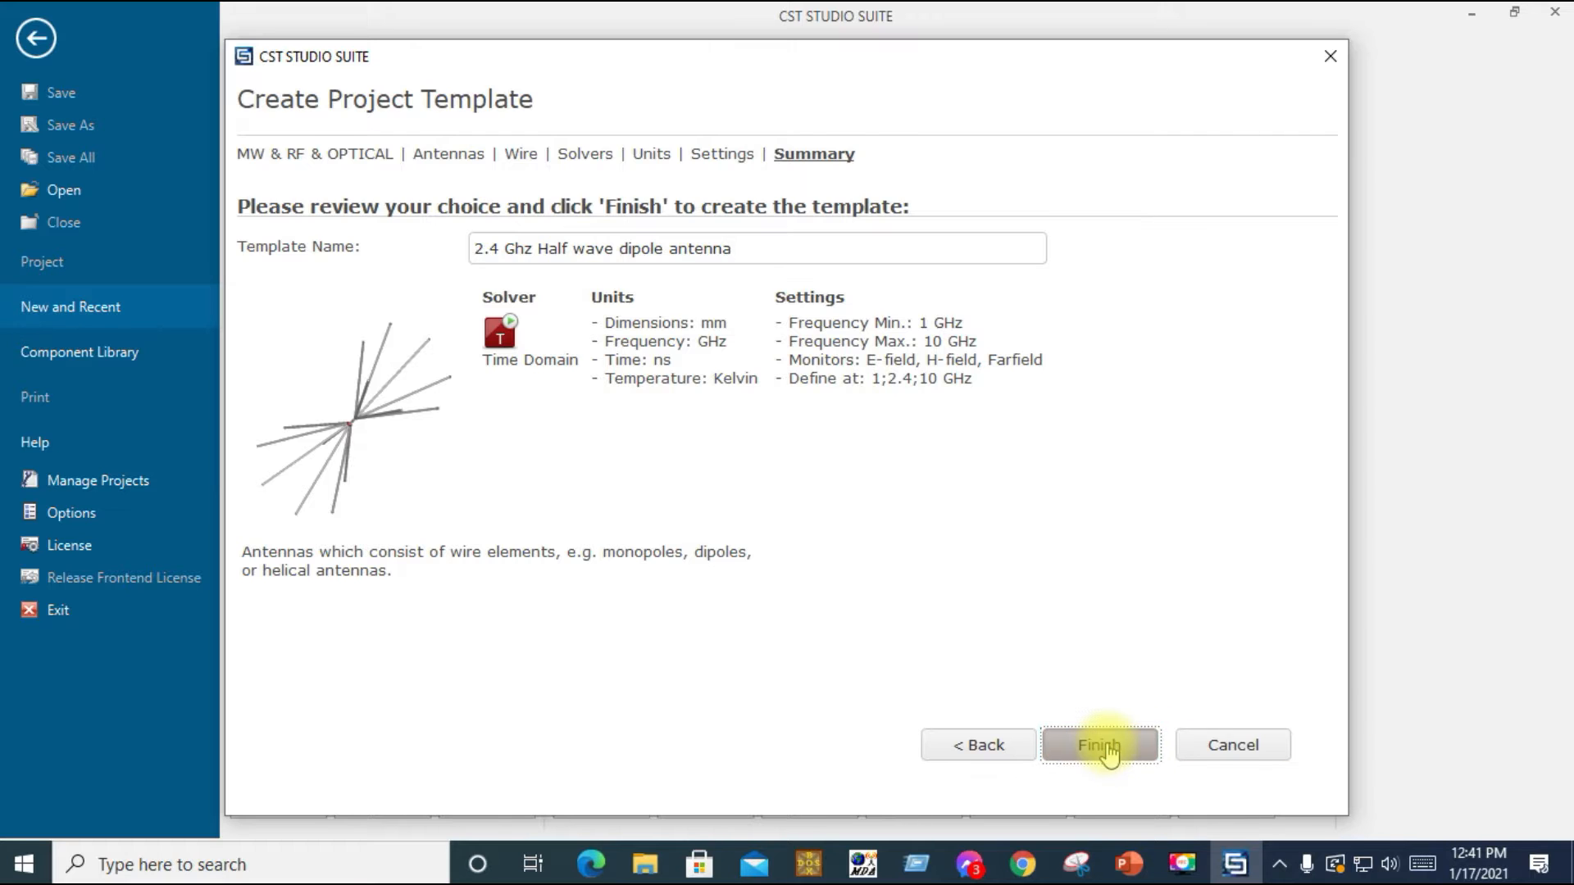
pyautogui.click(1106, 748)
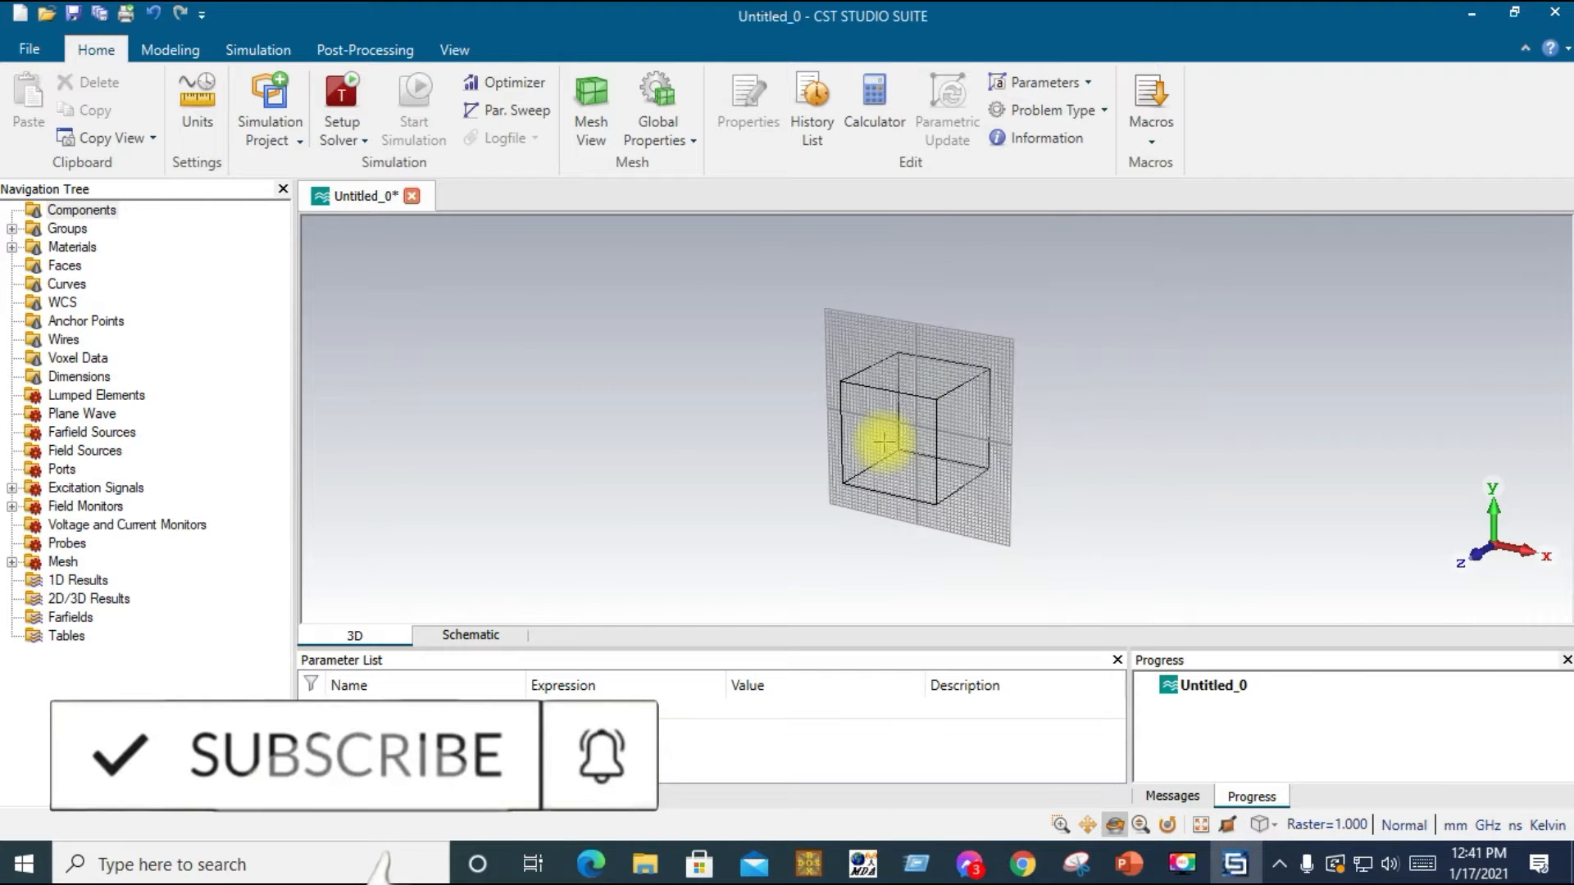
# Define parameter R as 1.5 with the description "Radius of dipole", and add a second parameter named L
pyautogui.scroll(5, 884, 442)
pyautogui.scroll(2, 884, 442)
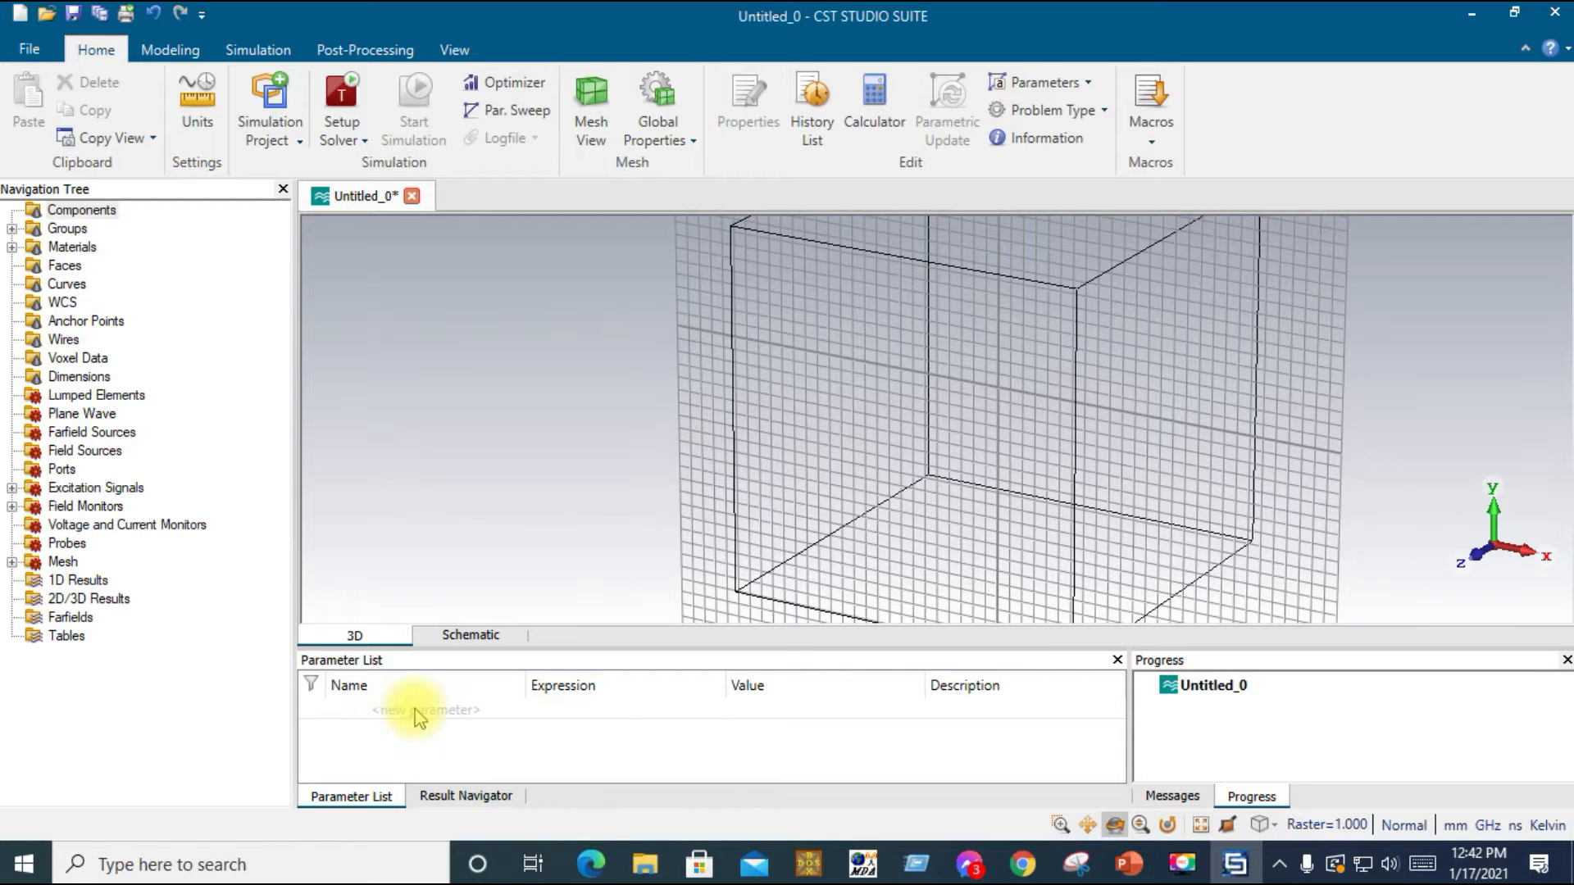
pyautogui.click(419, 712)
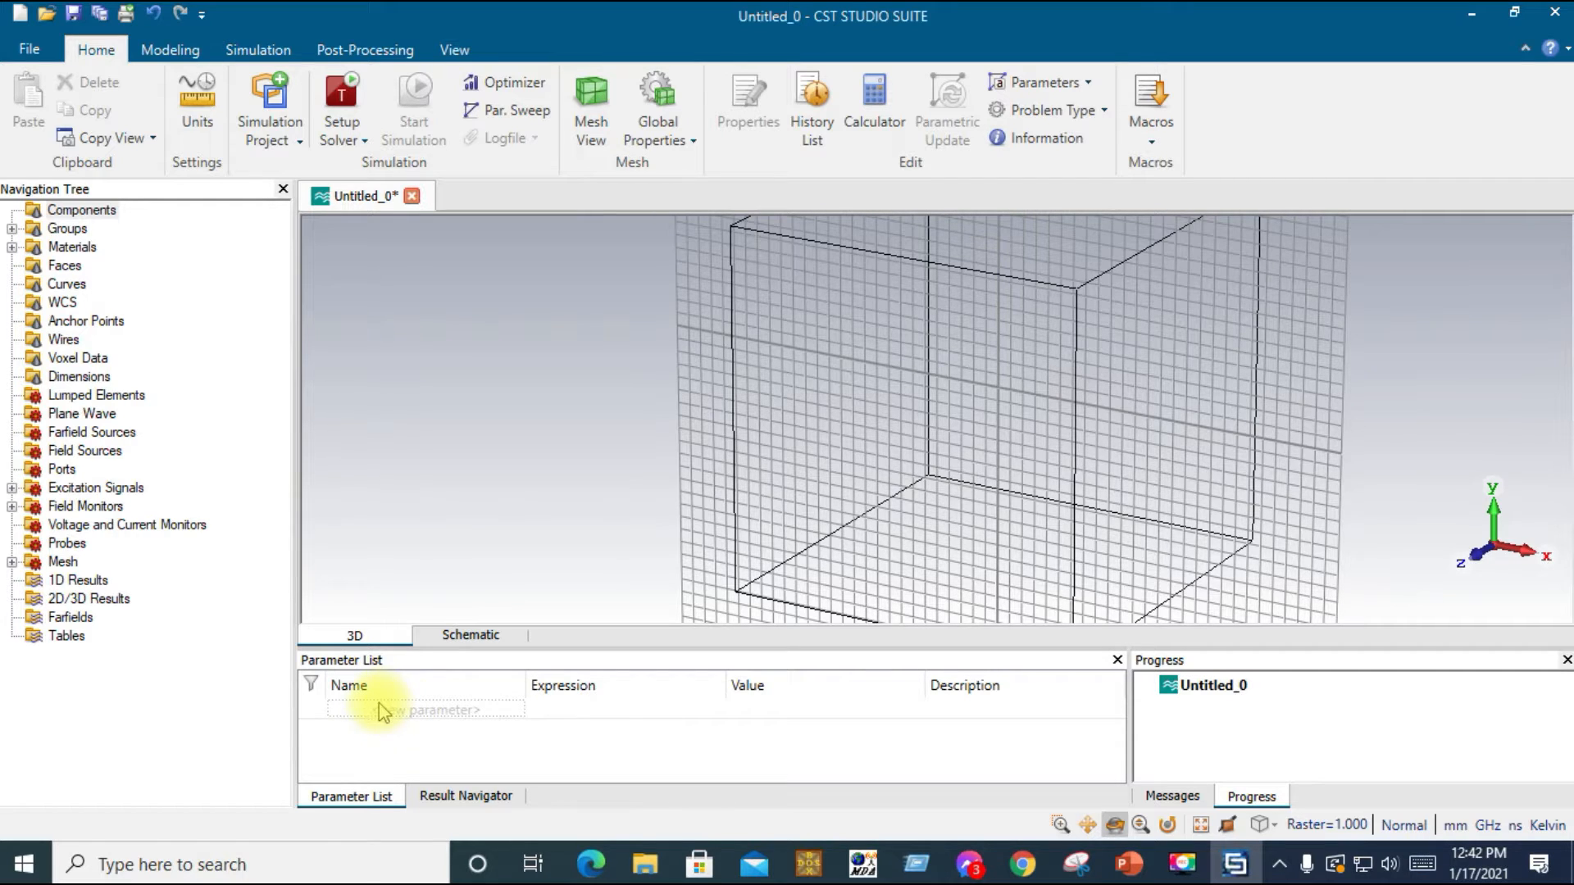
pyautogui.click(381, 711)
pyautogui.write('R')
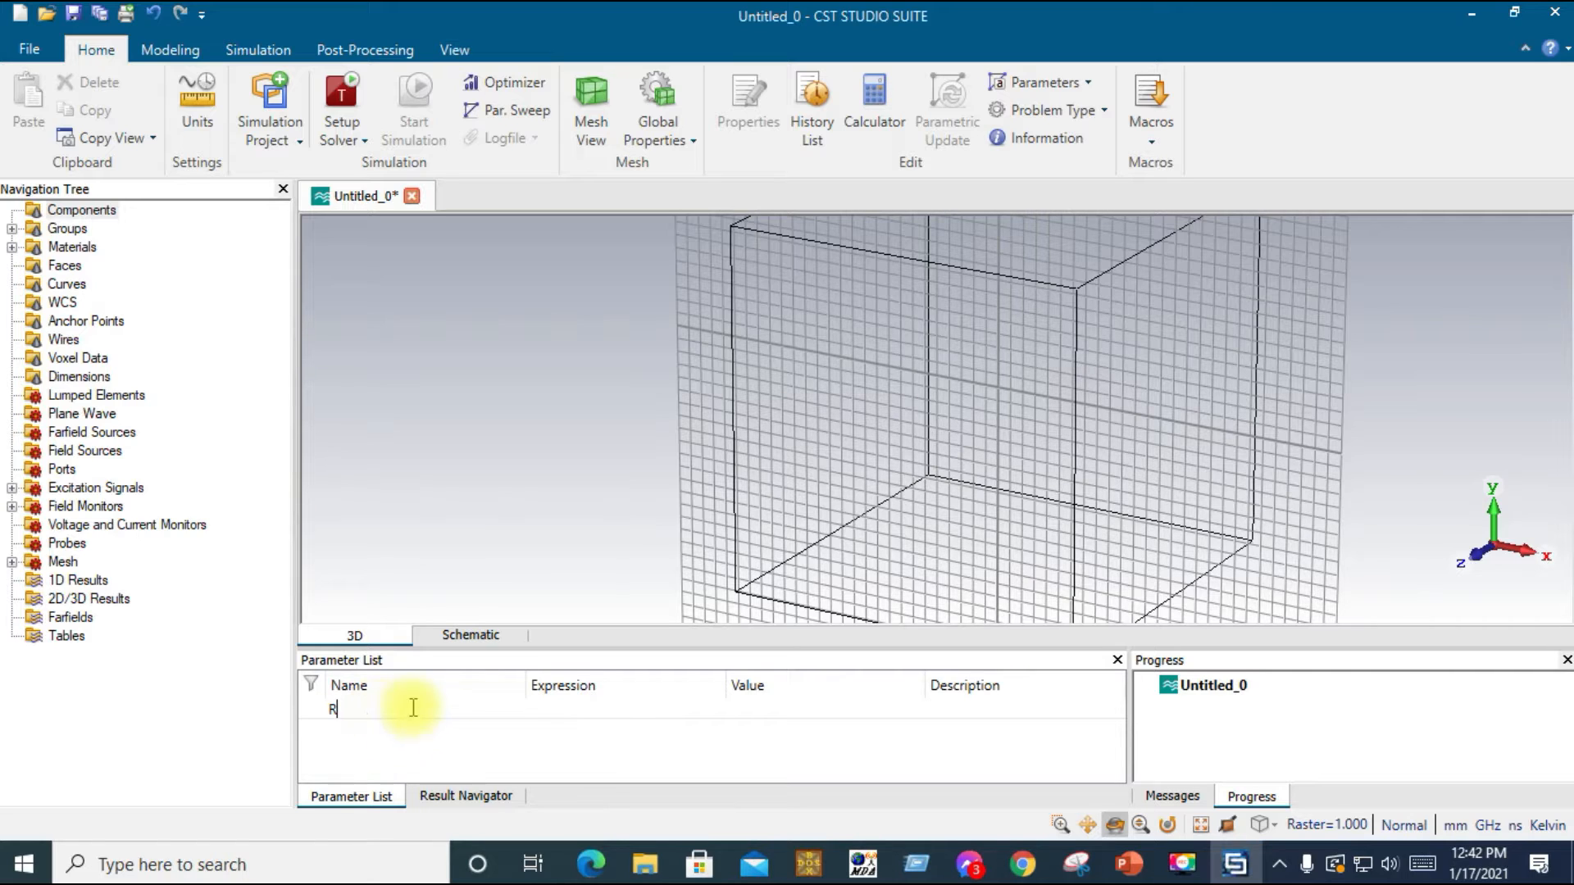
pyautogui.click(560, 711)
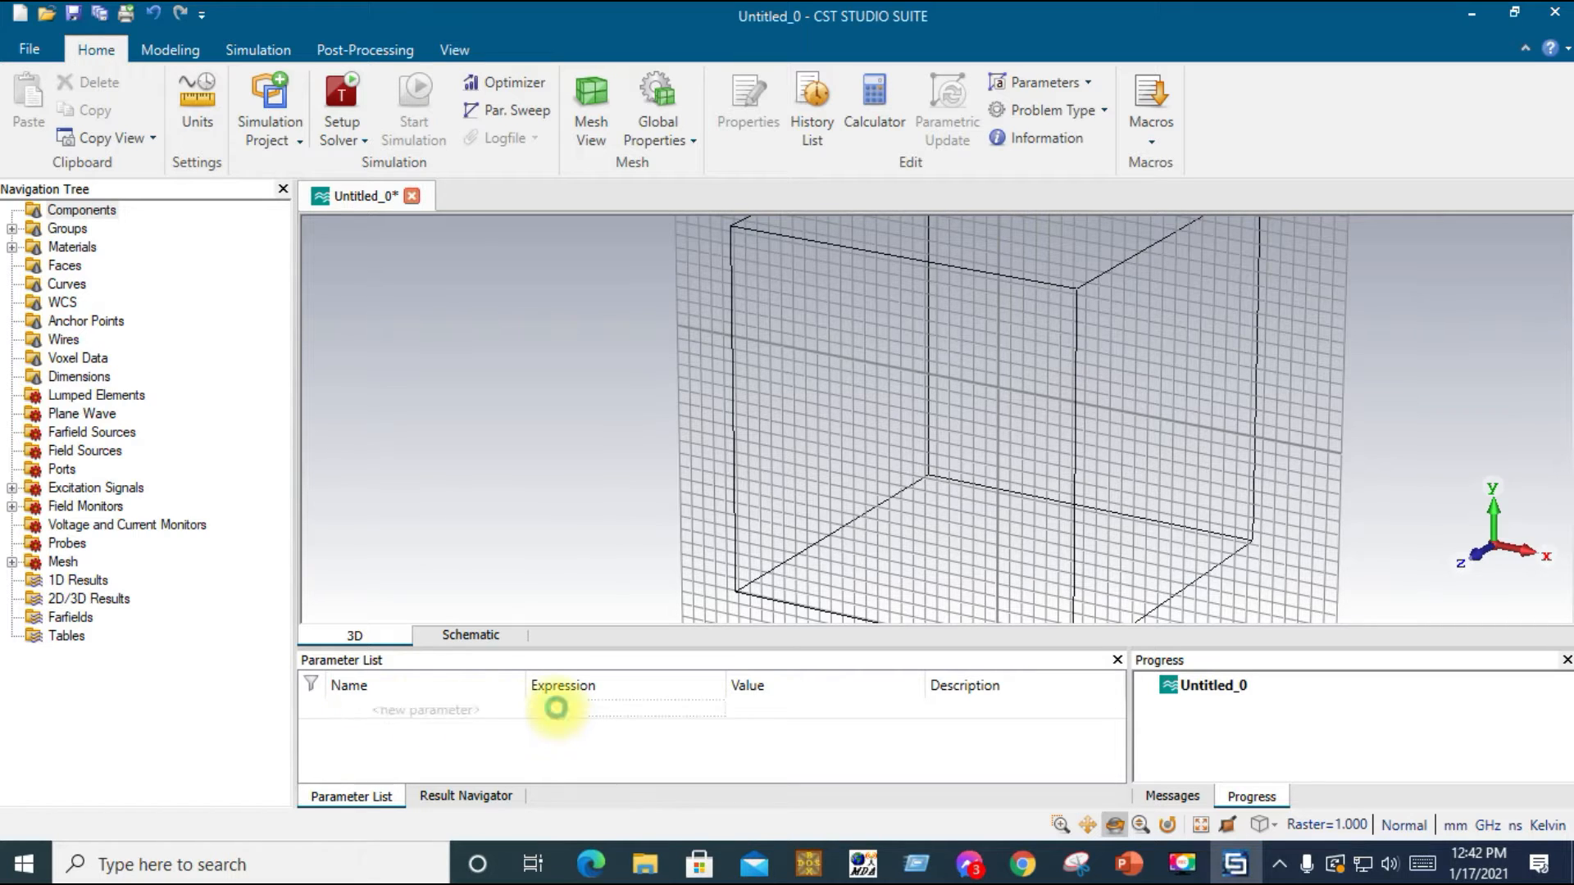
pyautogui.write('1.5')
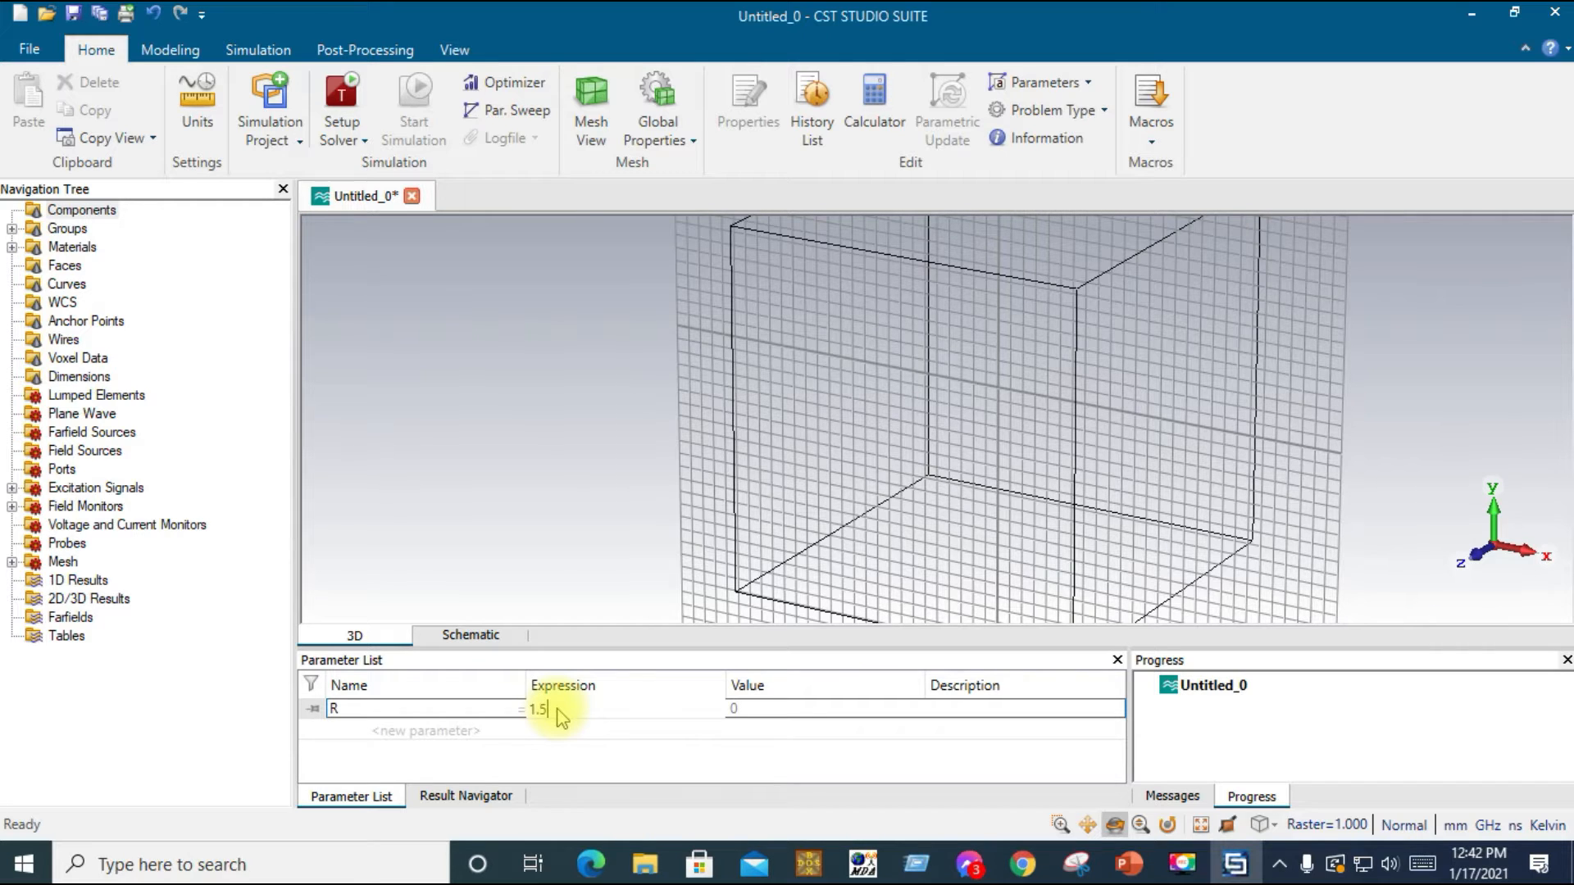
pyautogui.press('Return')
pyautogui.click(971, 710)
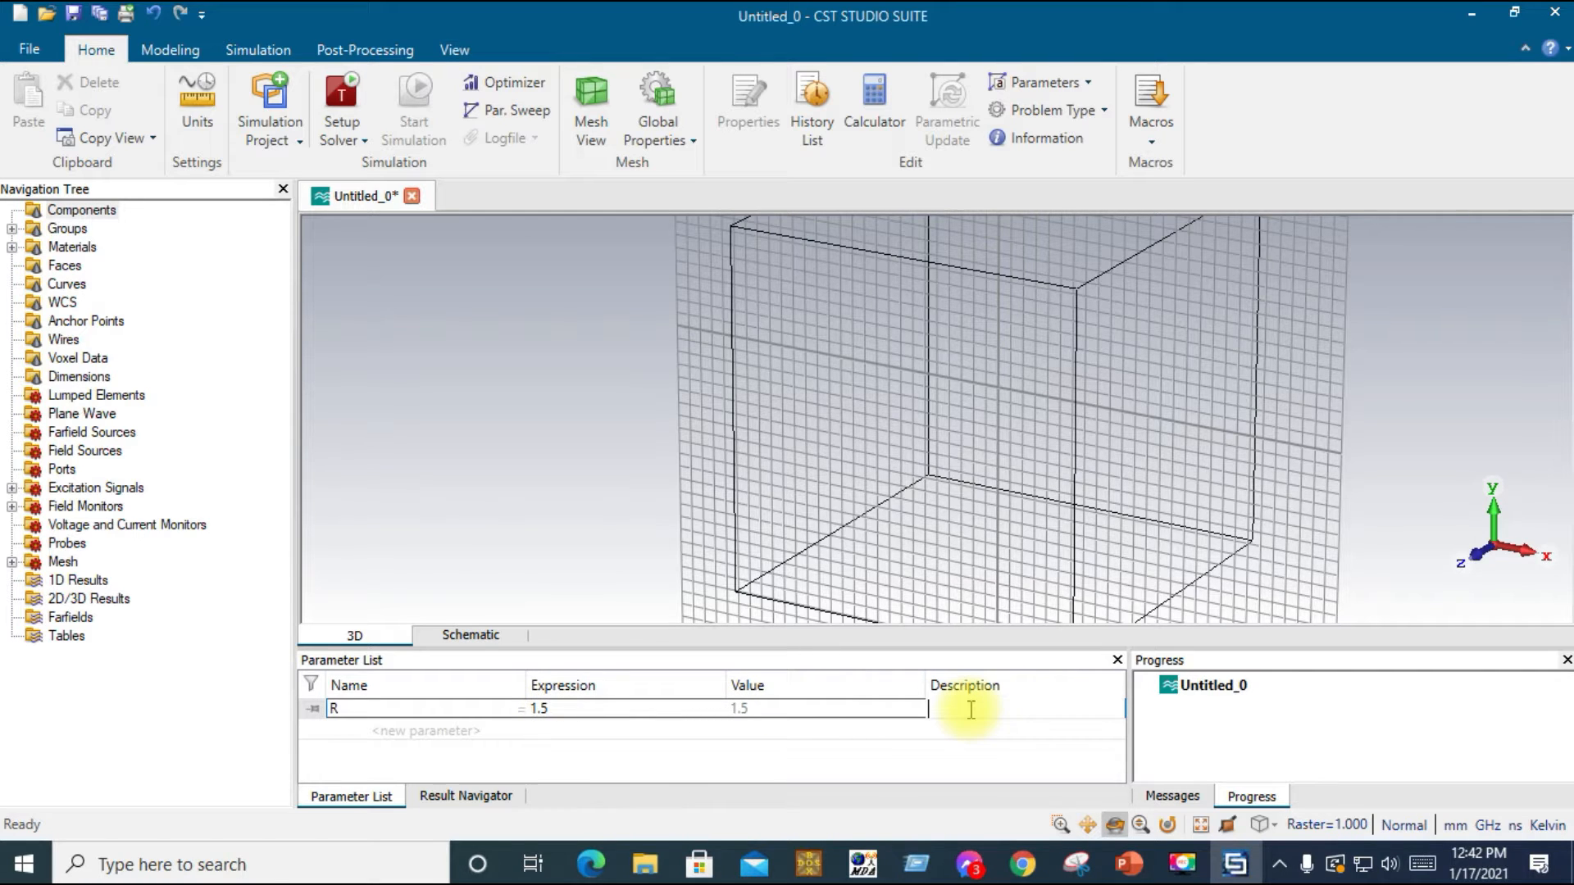
pyautogui.write('Radius of dipole')
pyautogui.click(369, 729)
pyautogui.click(371, 729)
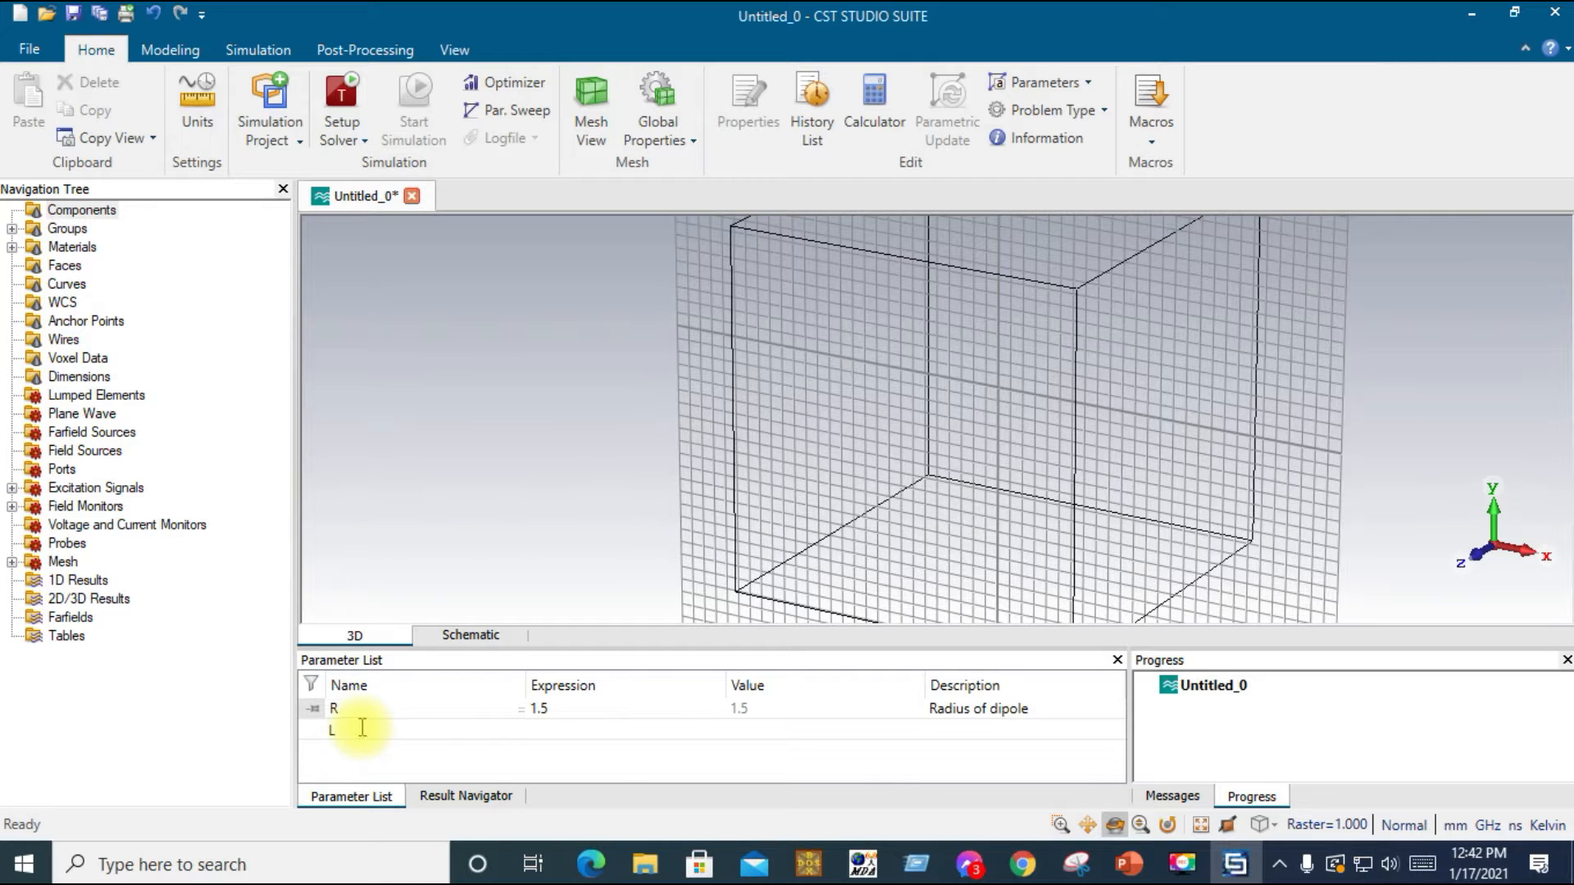
# Calculate the wavelength at 2.4 GHz with the Calculate Wavelength macro, then close the calculator
pyautogui.click(1152, 121)
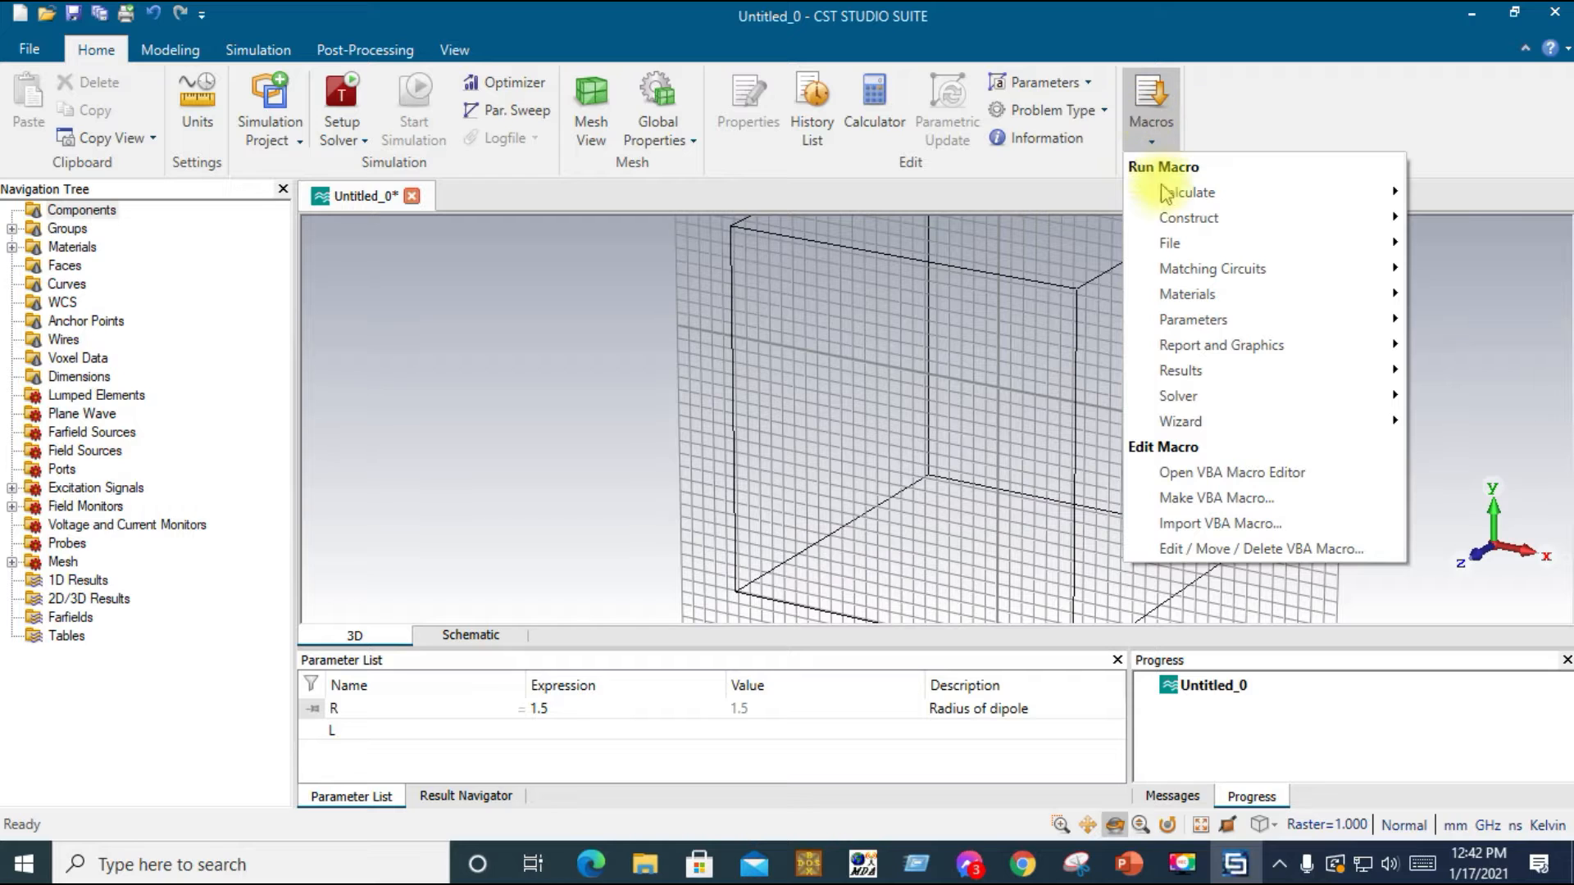
pyautogui.moveTo(1166, 201)
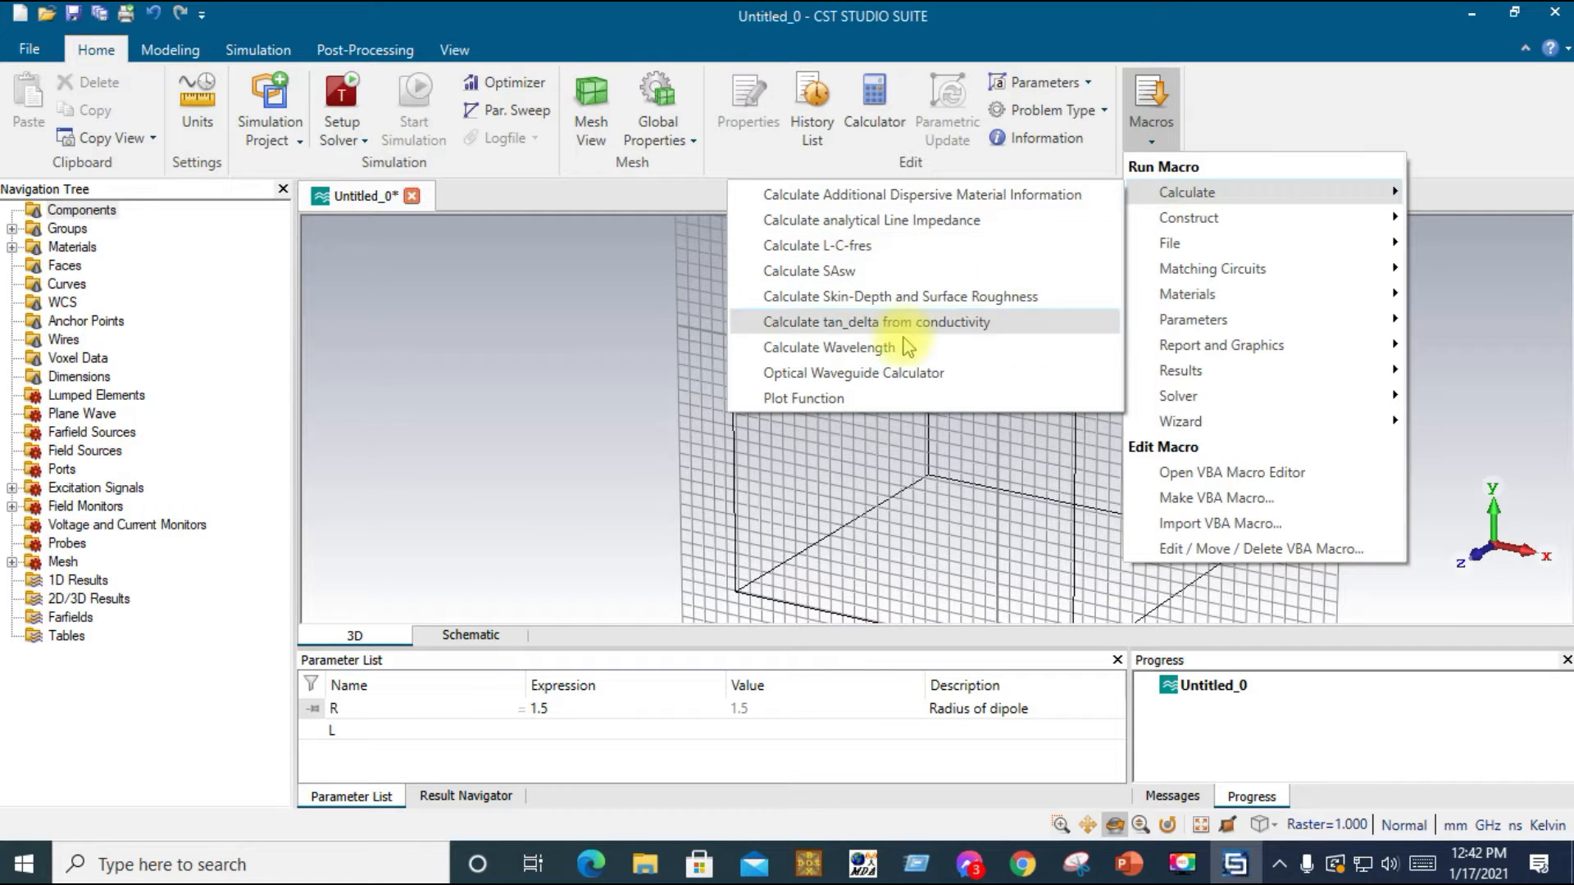
pyautogui.click(901, 350)
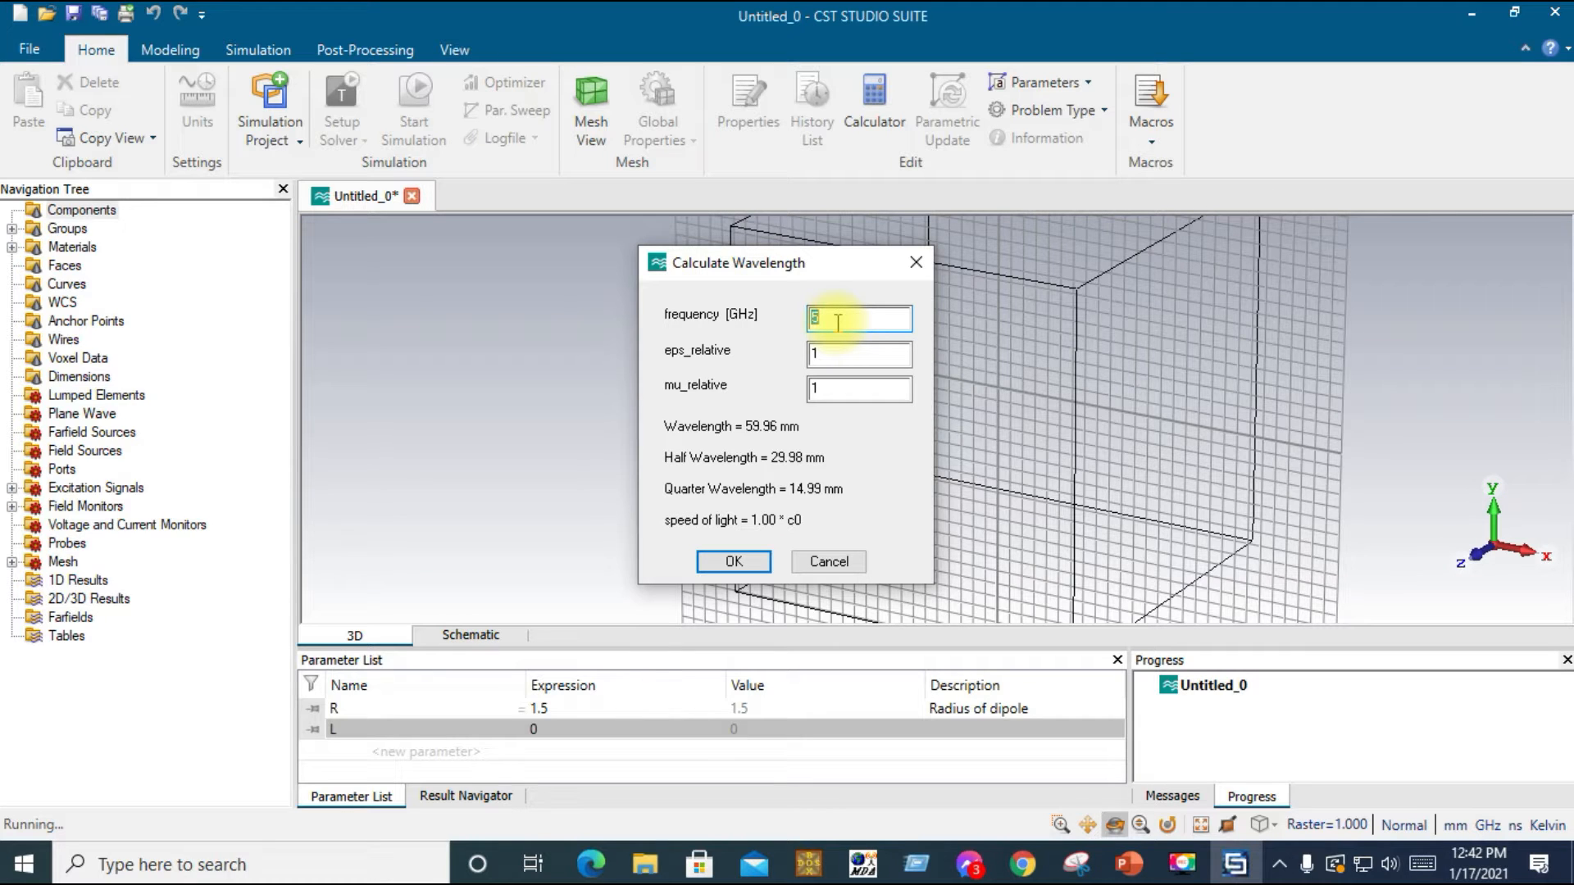
pyautogui.write('2.4')
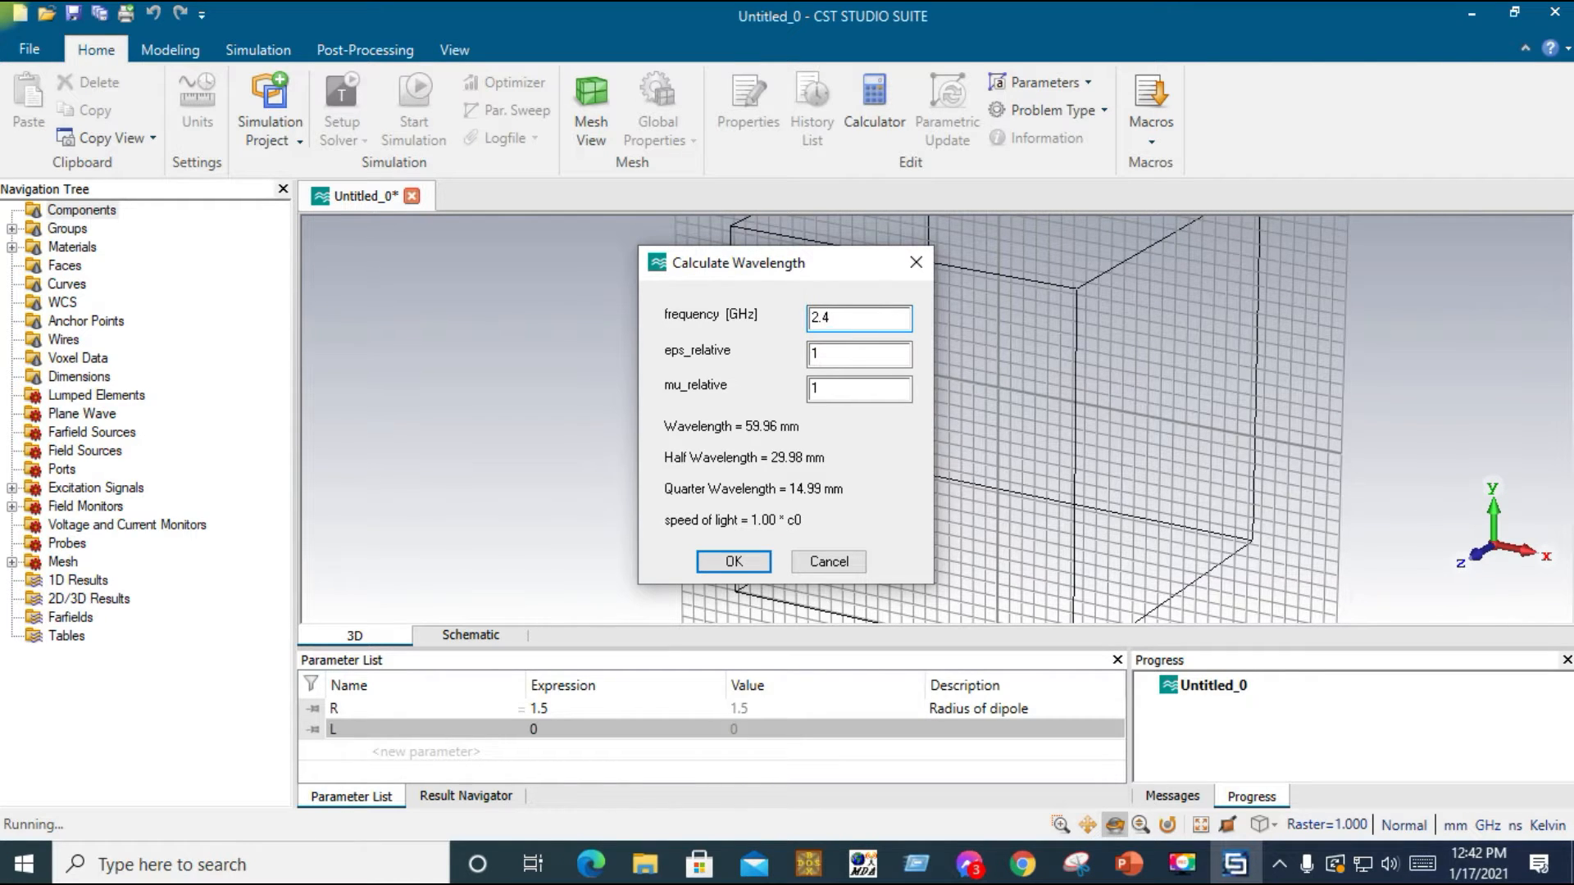
pyautogui.press('Return')
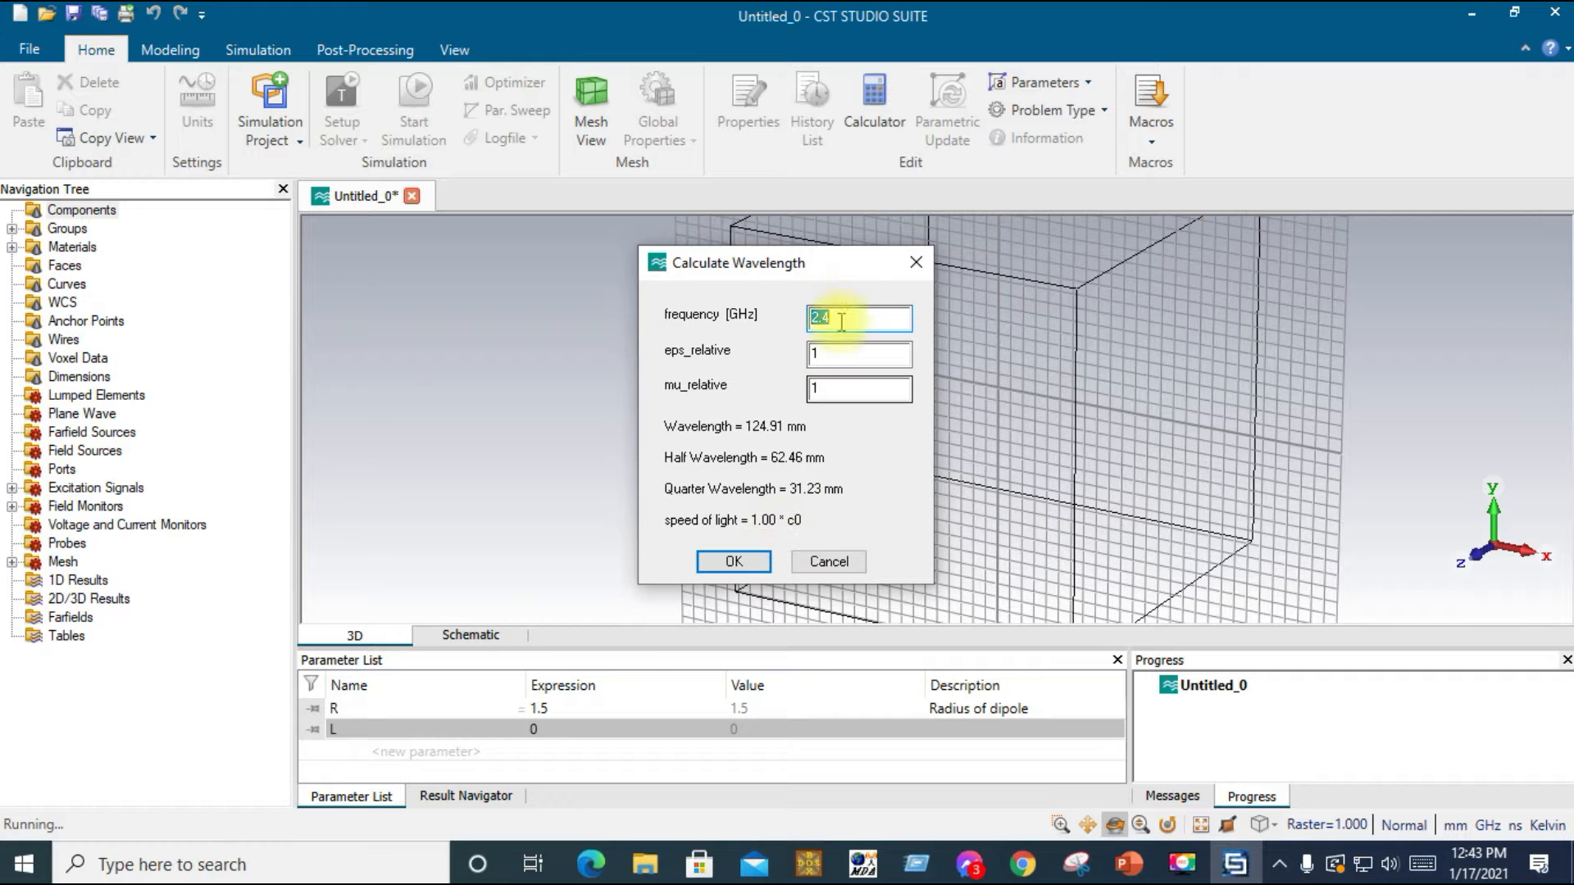
pyautogui.click(916, 263)
# Set parameter L to 62.46 and describe it as "Length of dipole"
pyautogui.doubleClick(552, 727)
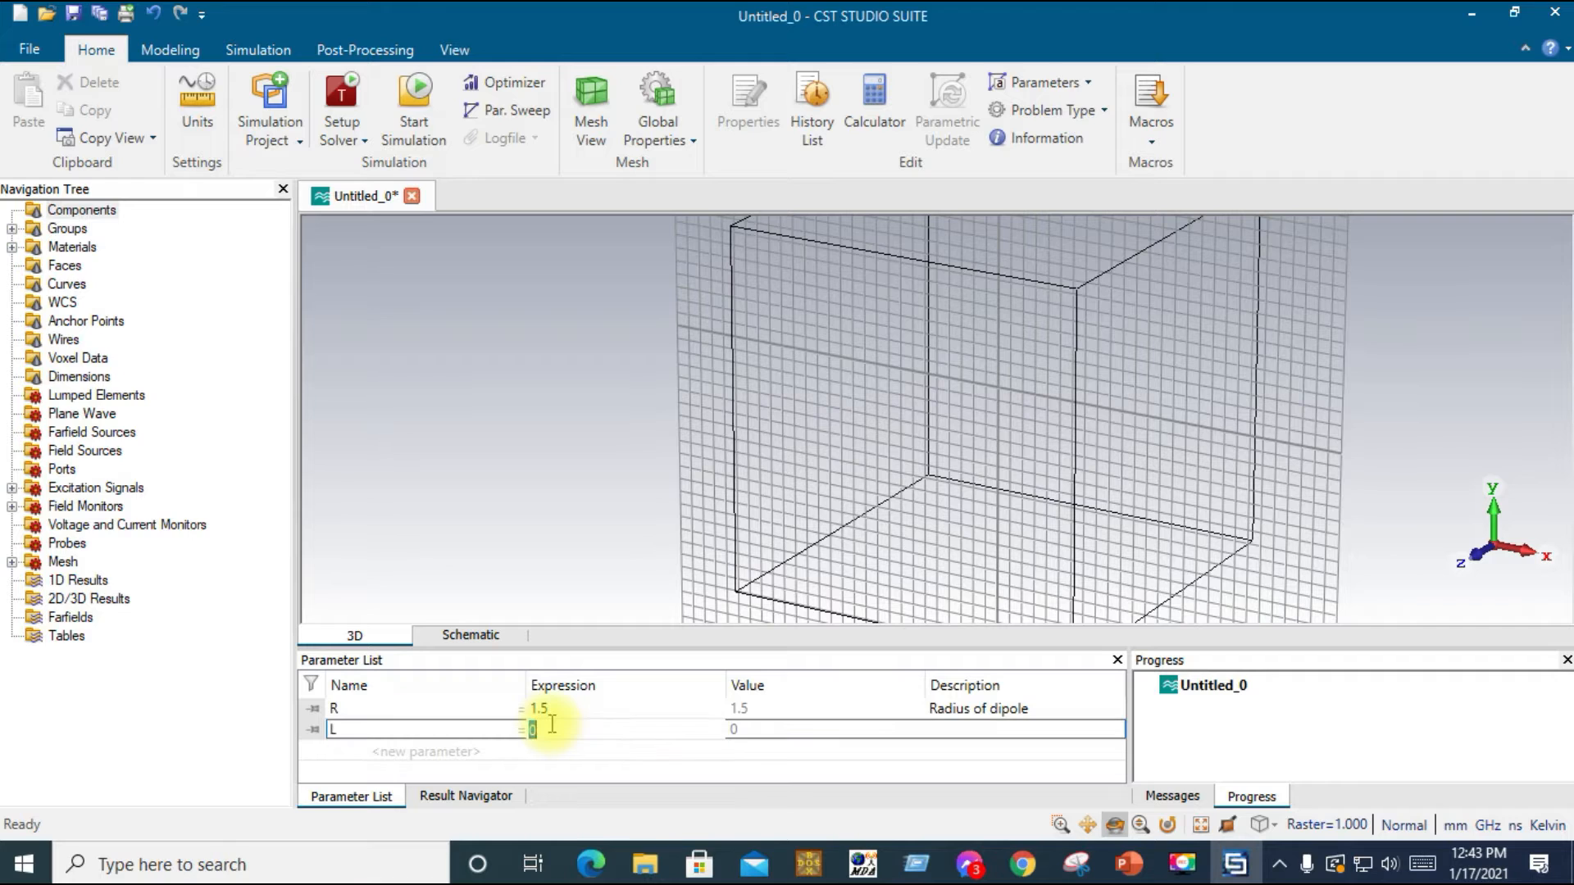
pyautogui.write('46')
pyautogui.press('Return')
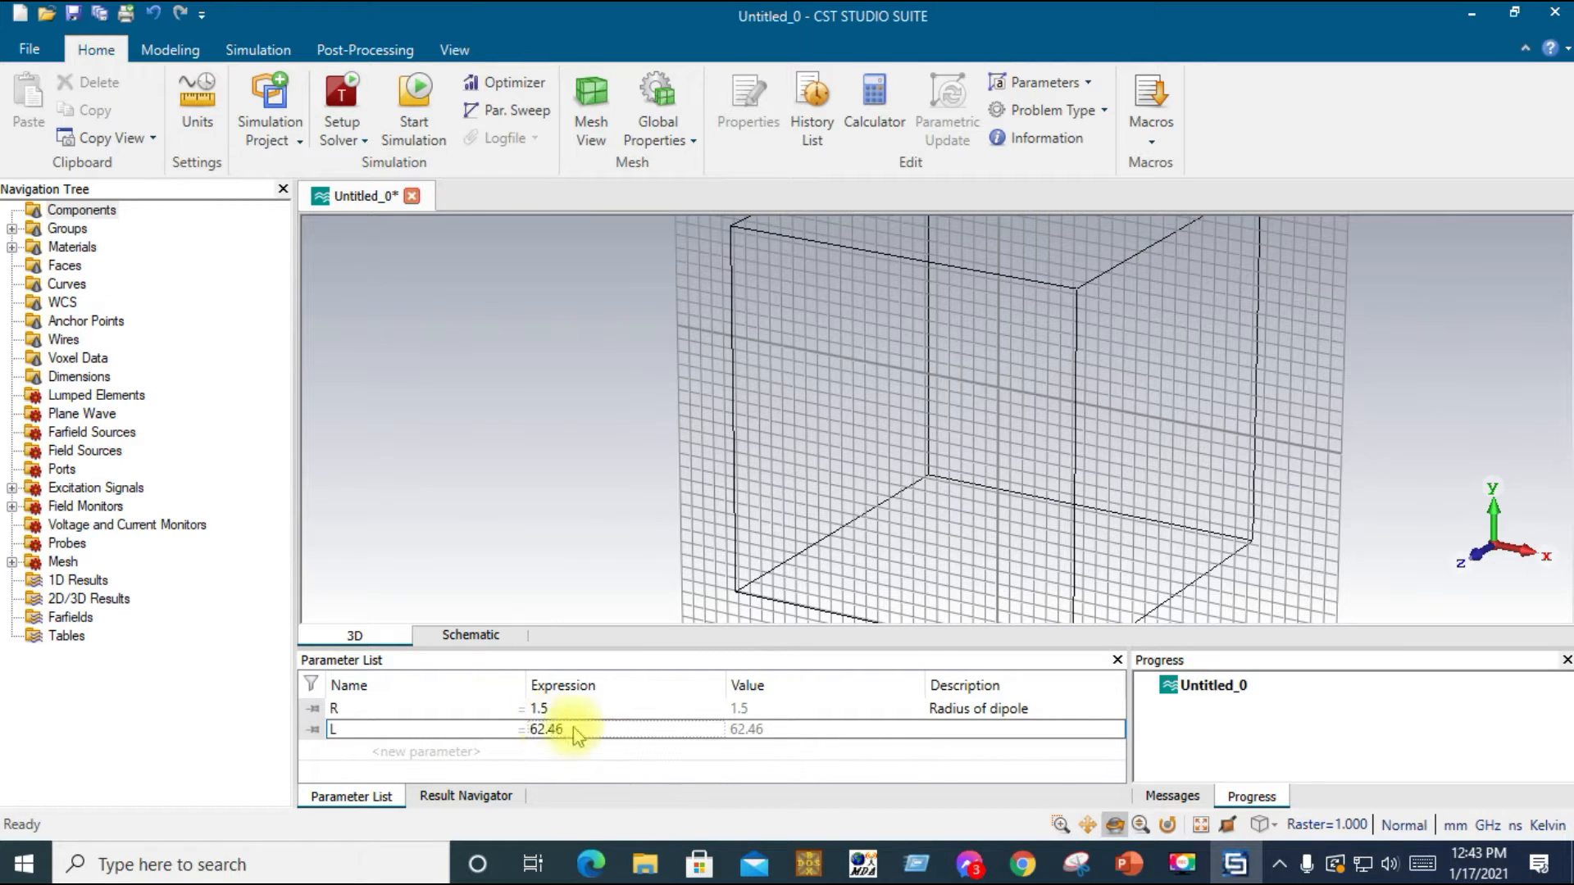
pyautogui.click(947, 732)
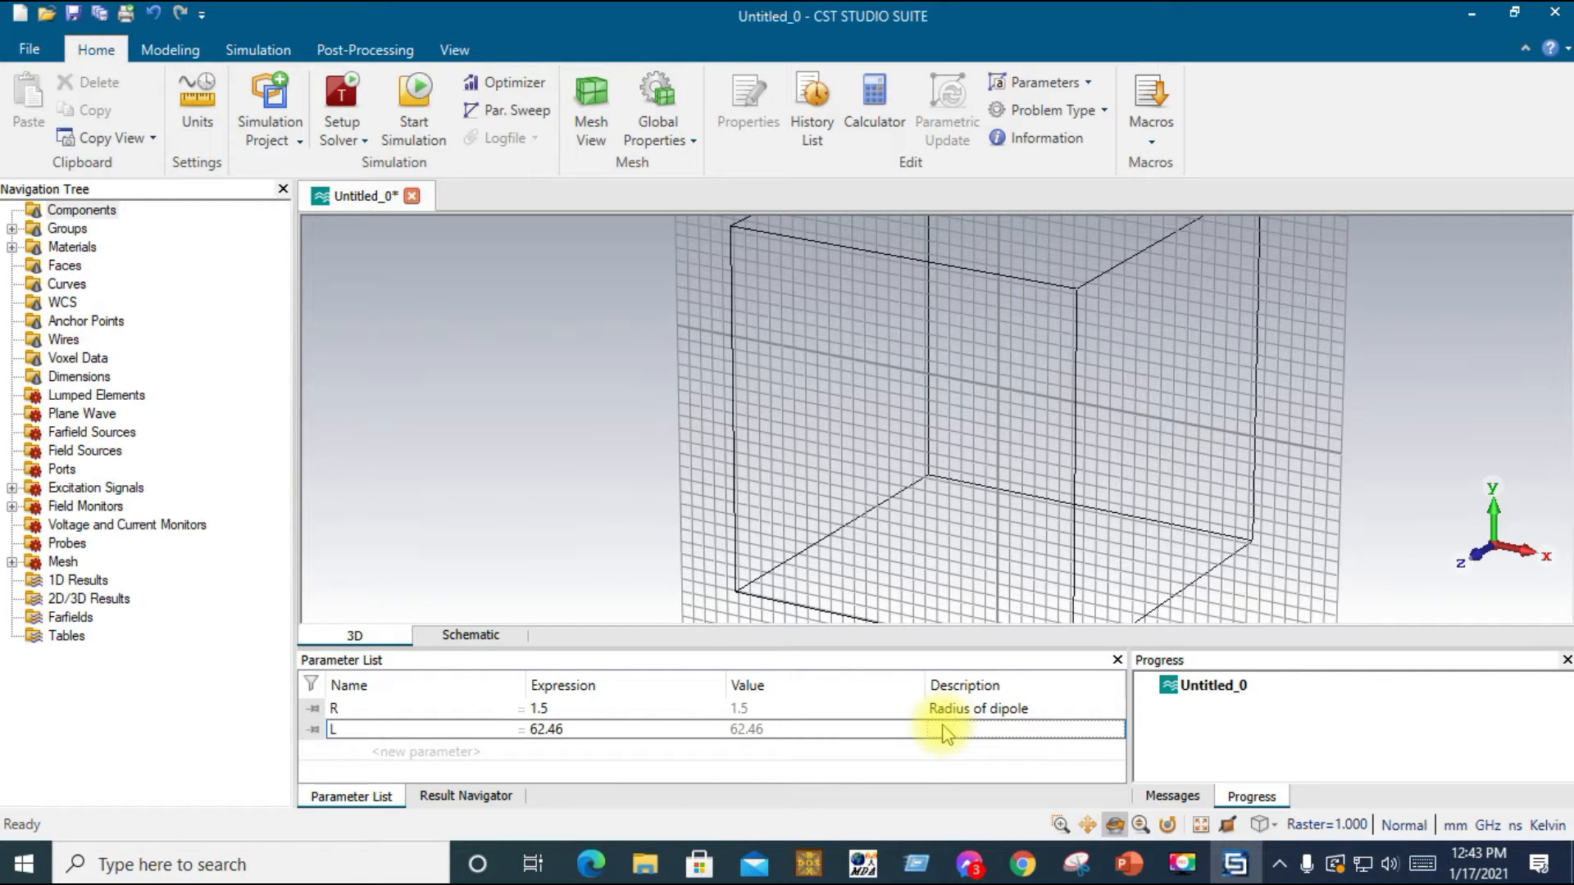
pyautogui.click(945, 727)
pyautogui.write('Length of dipole')
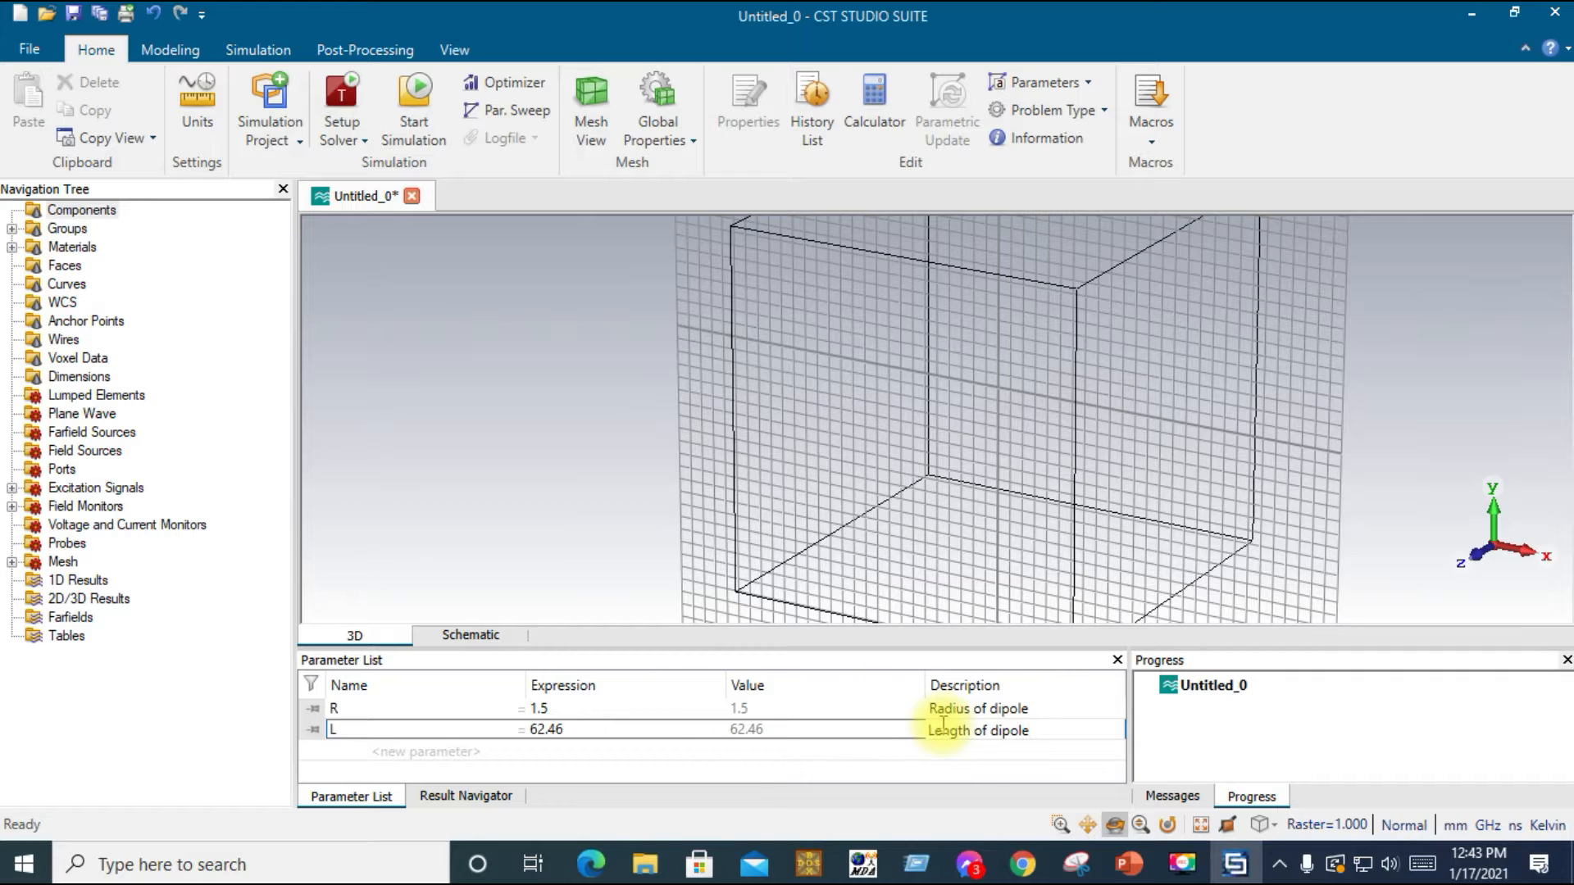
# Add a parameter F with the value 10 and the description "Length of feed"
pyautogui.click(410, 749)
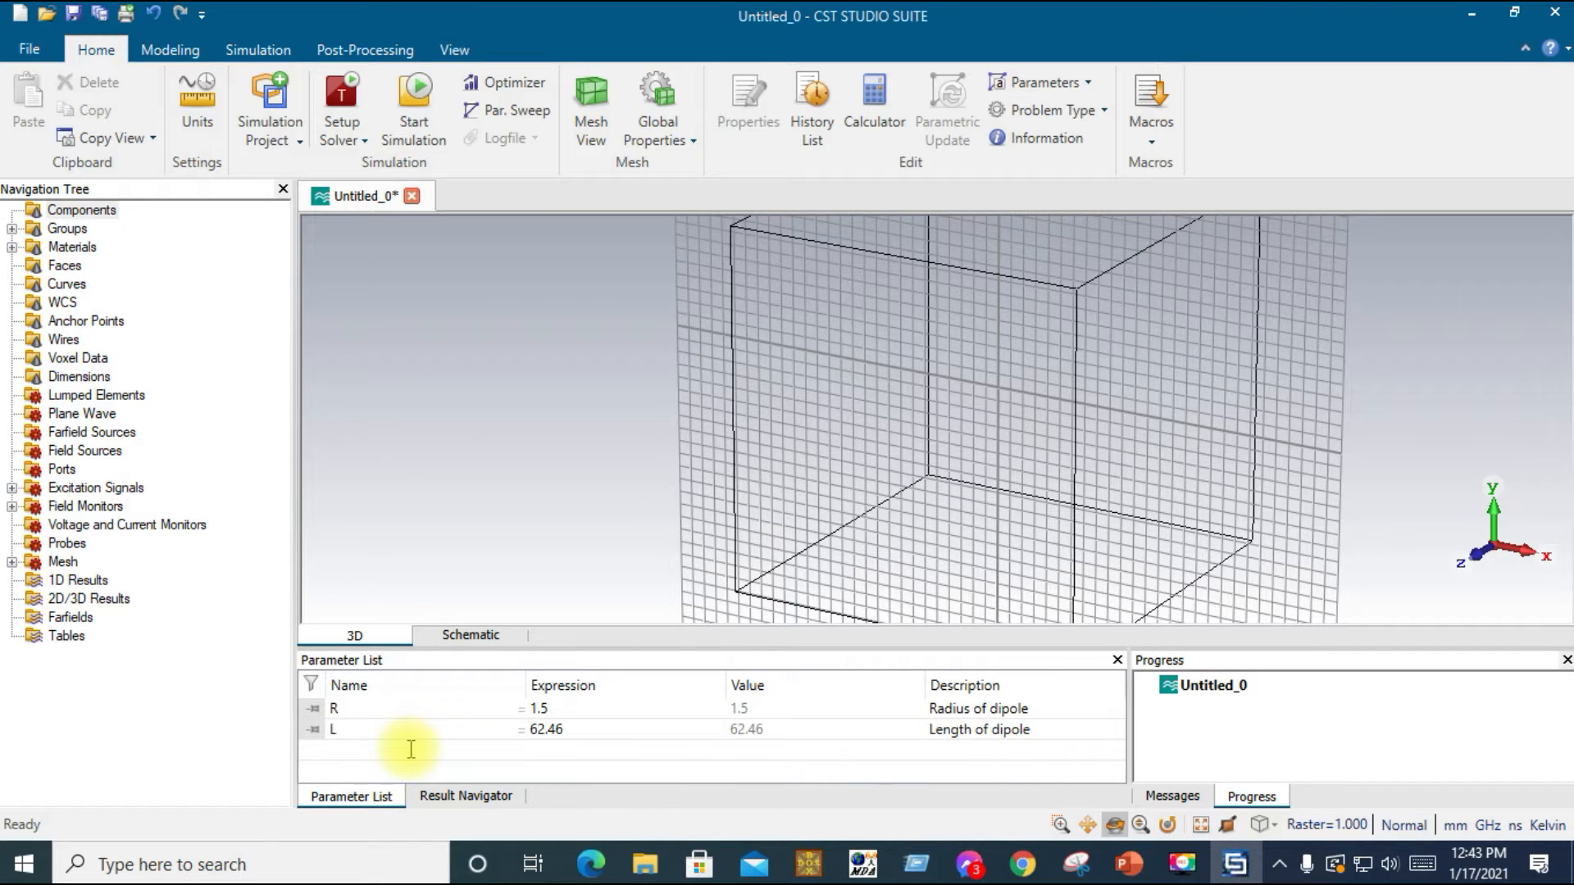
pyautogui.write('F')
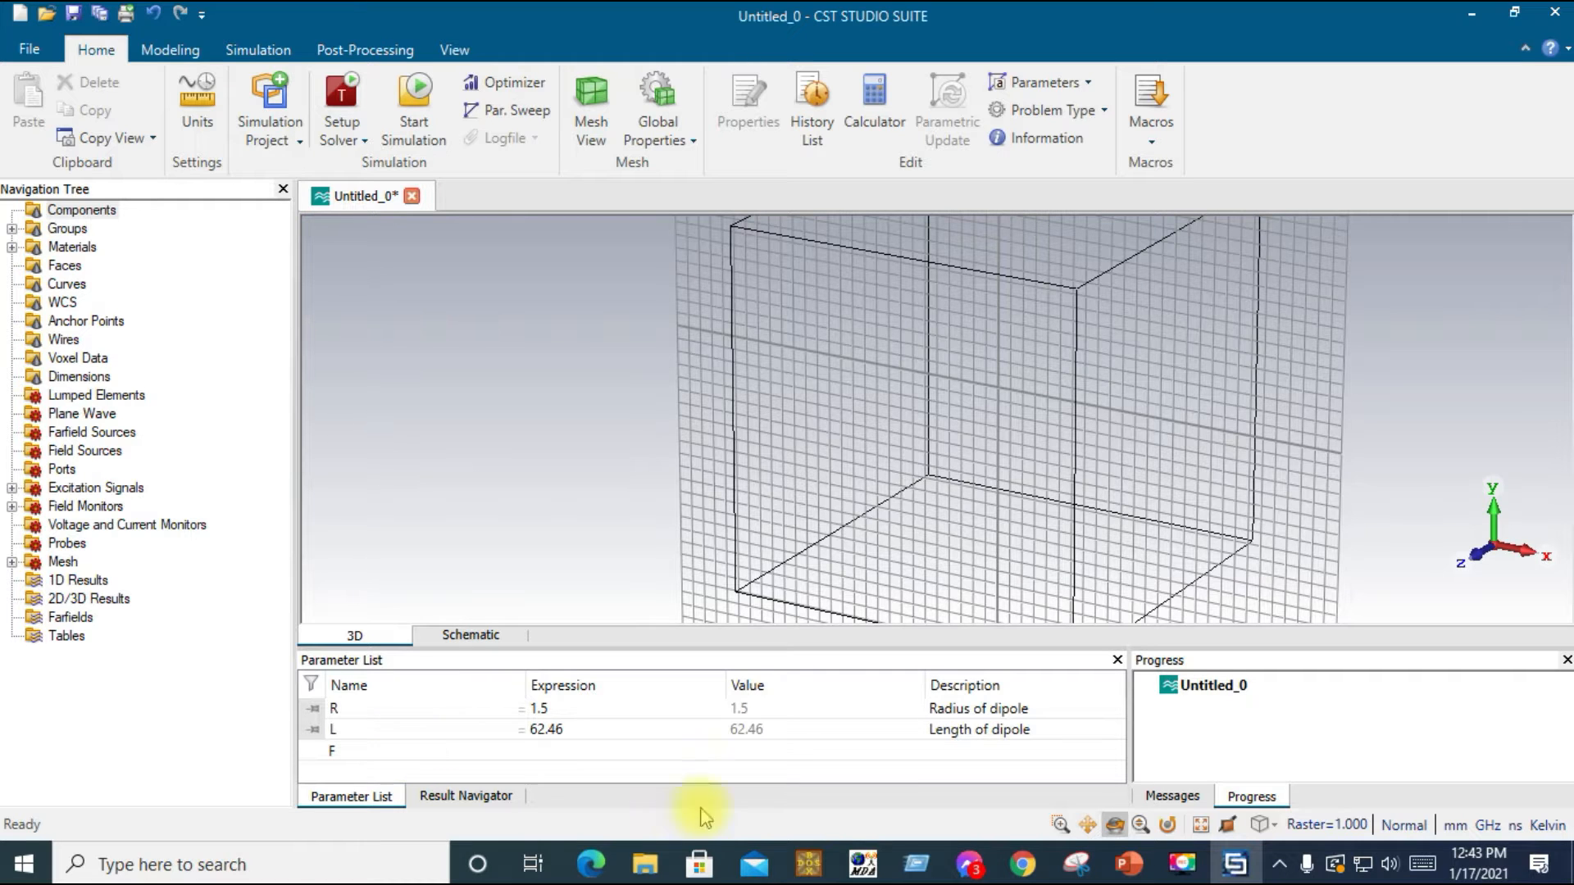
pyautogui.click(1181, 864)
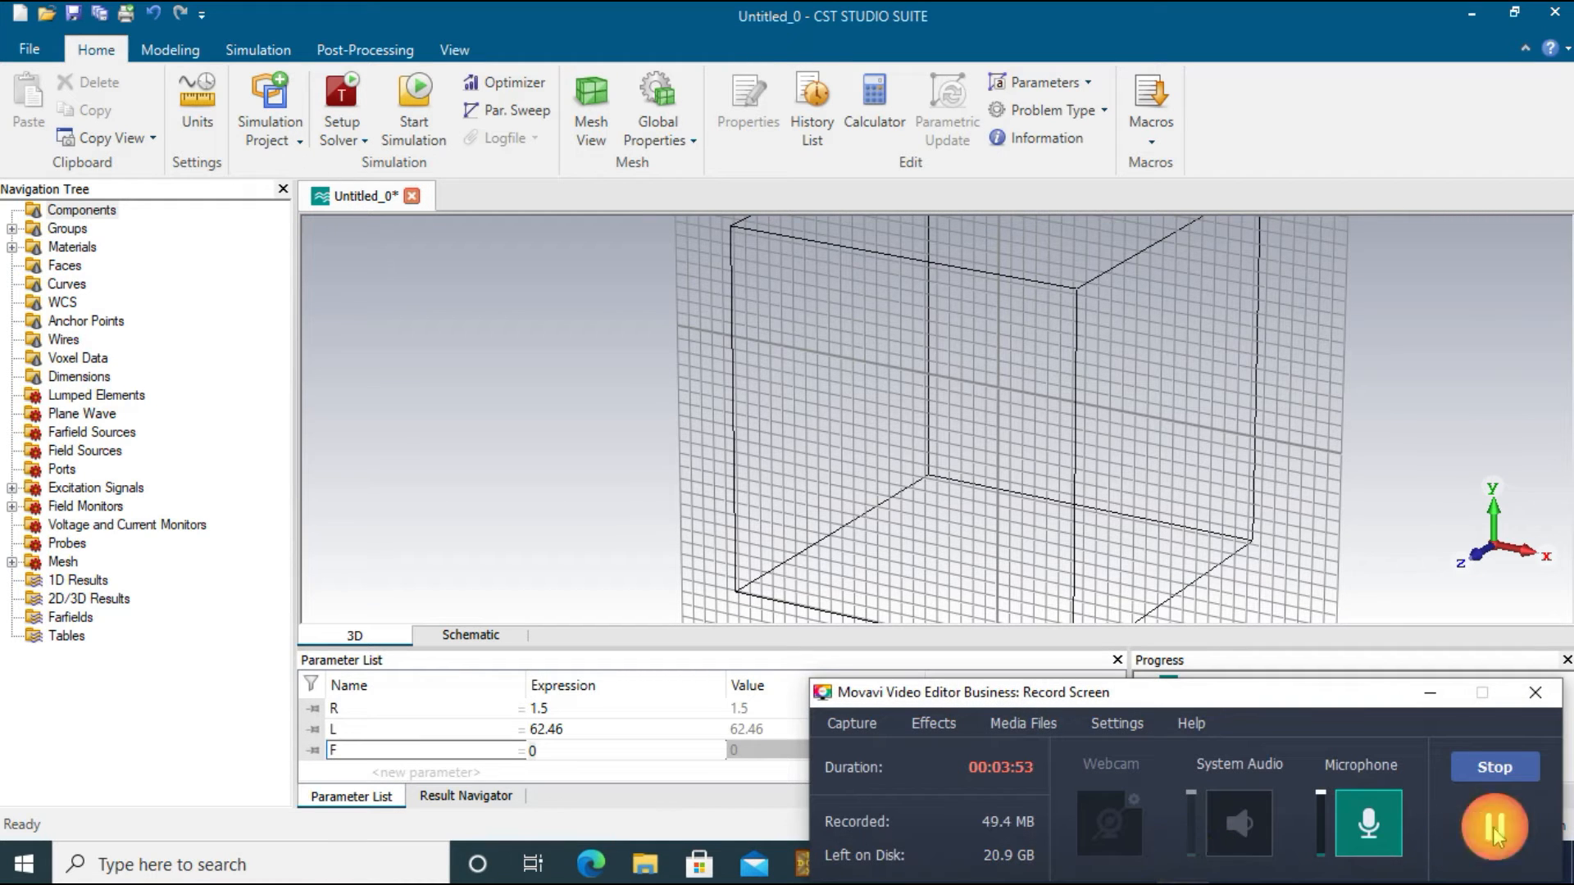
pyautogui.click(1429, 696)
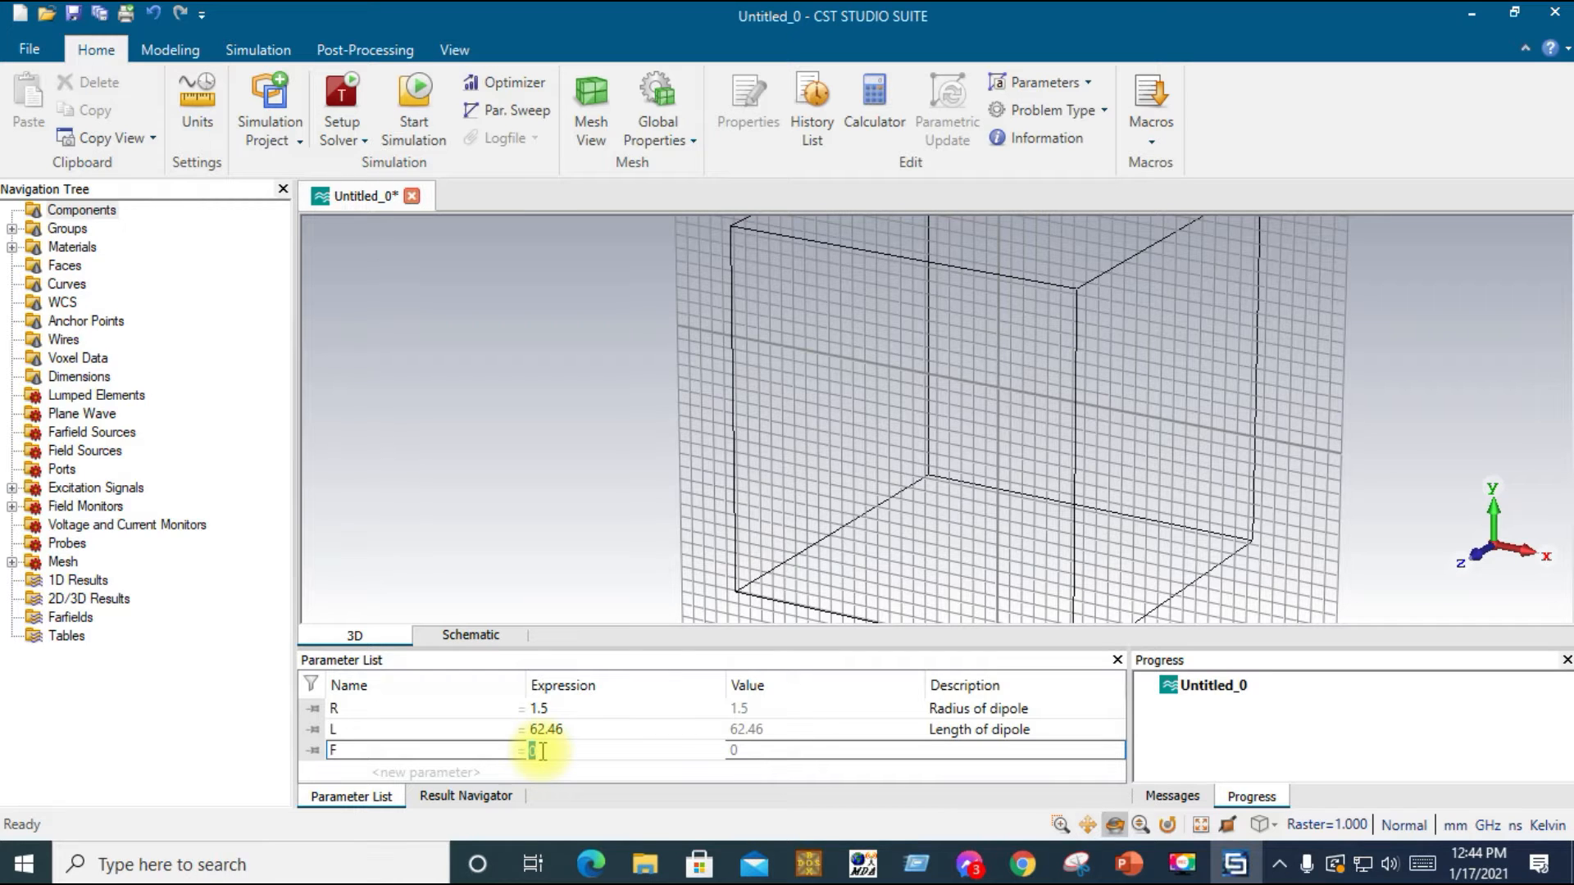
pyautogui.write('10')
pyautogui.press('Return')
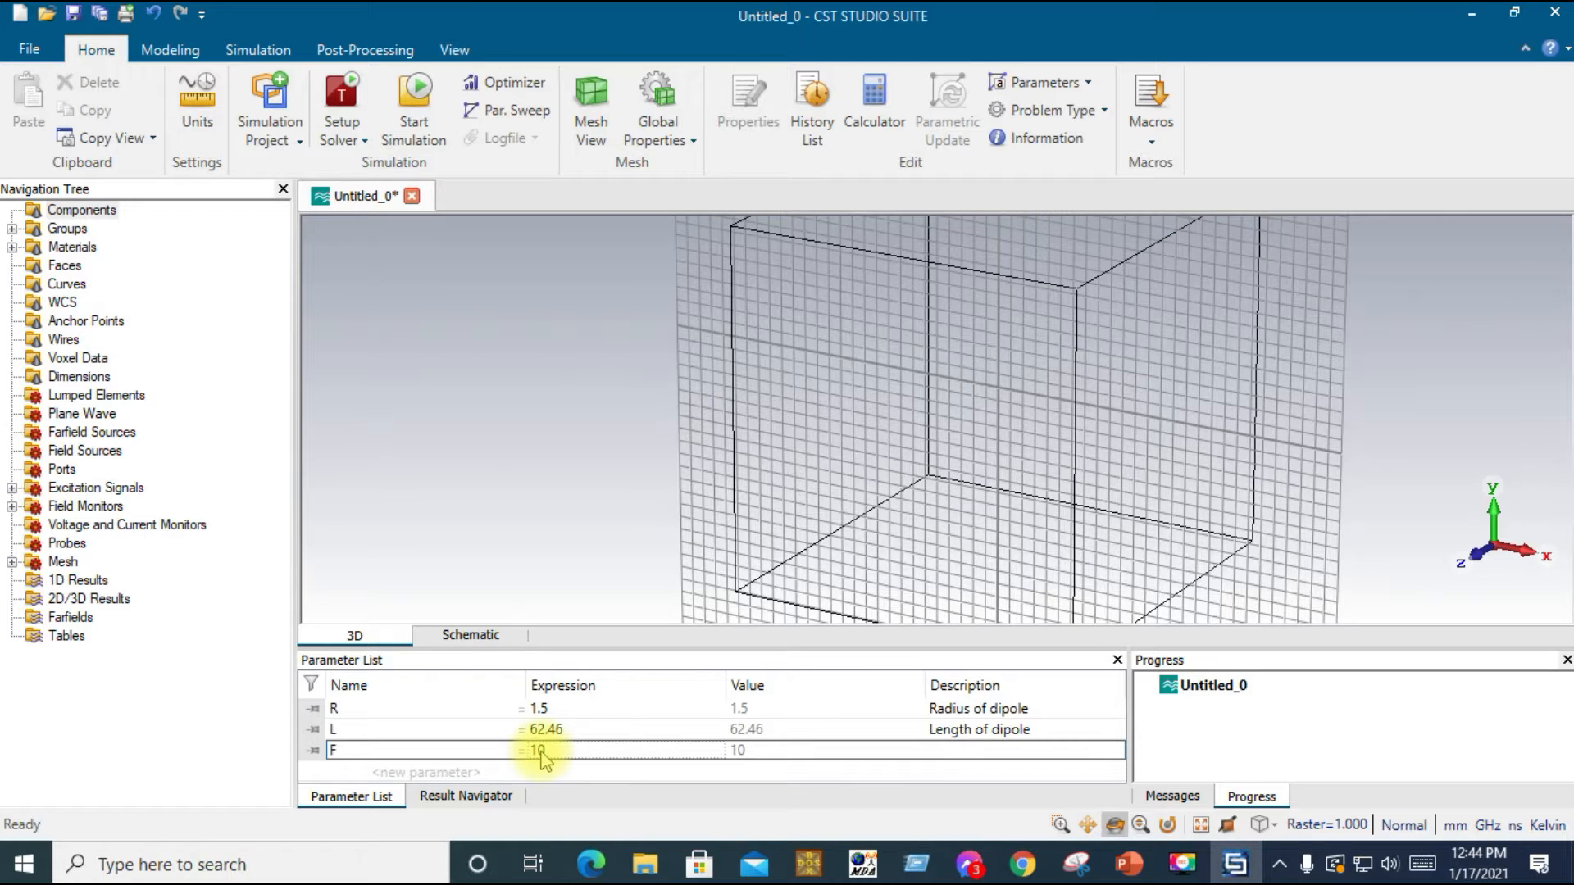
pyautogui.click(948, 750)
pyautogui.write('Length of fed')
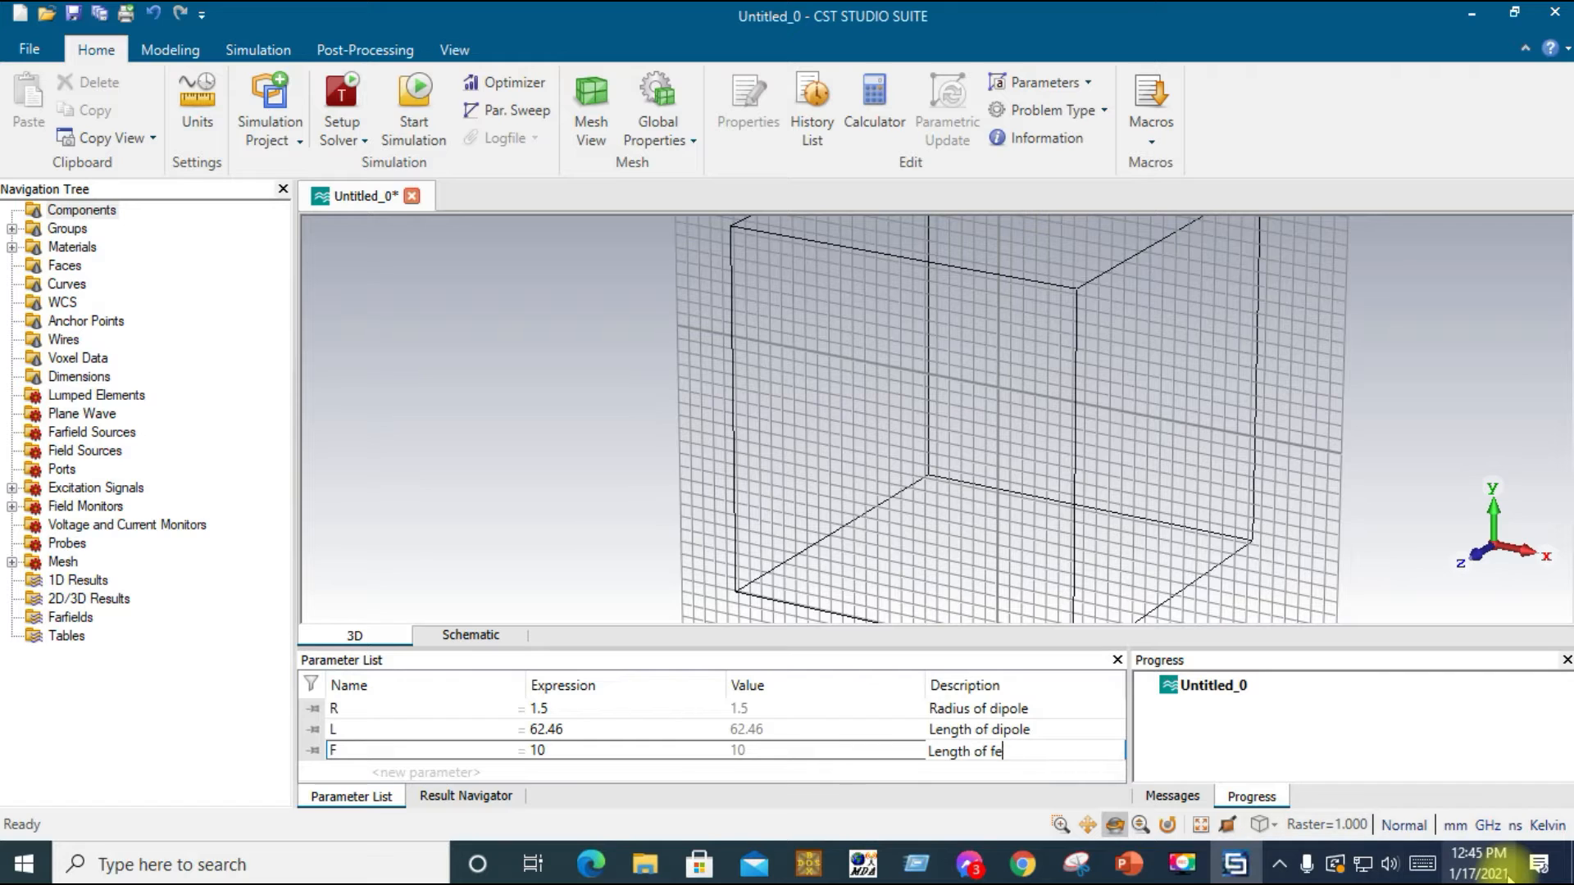
pyautogui.press('BackSpace')
pyautogui.write('ed')
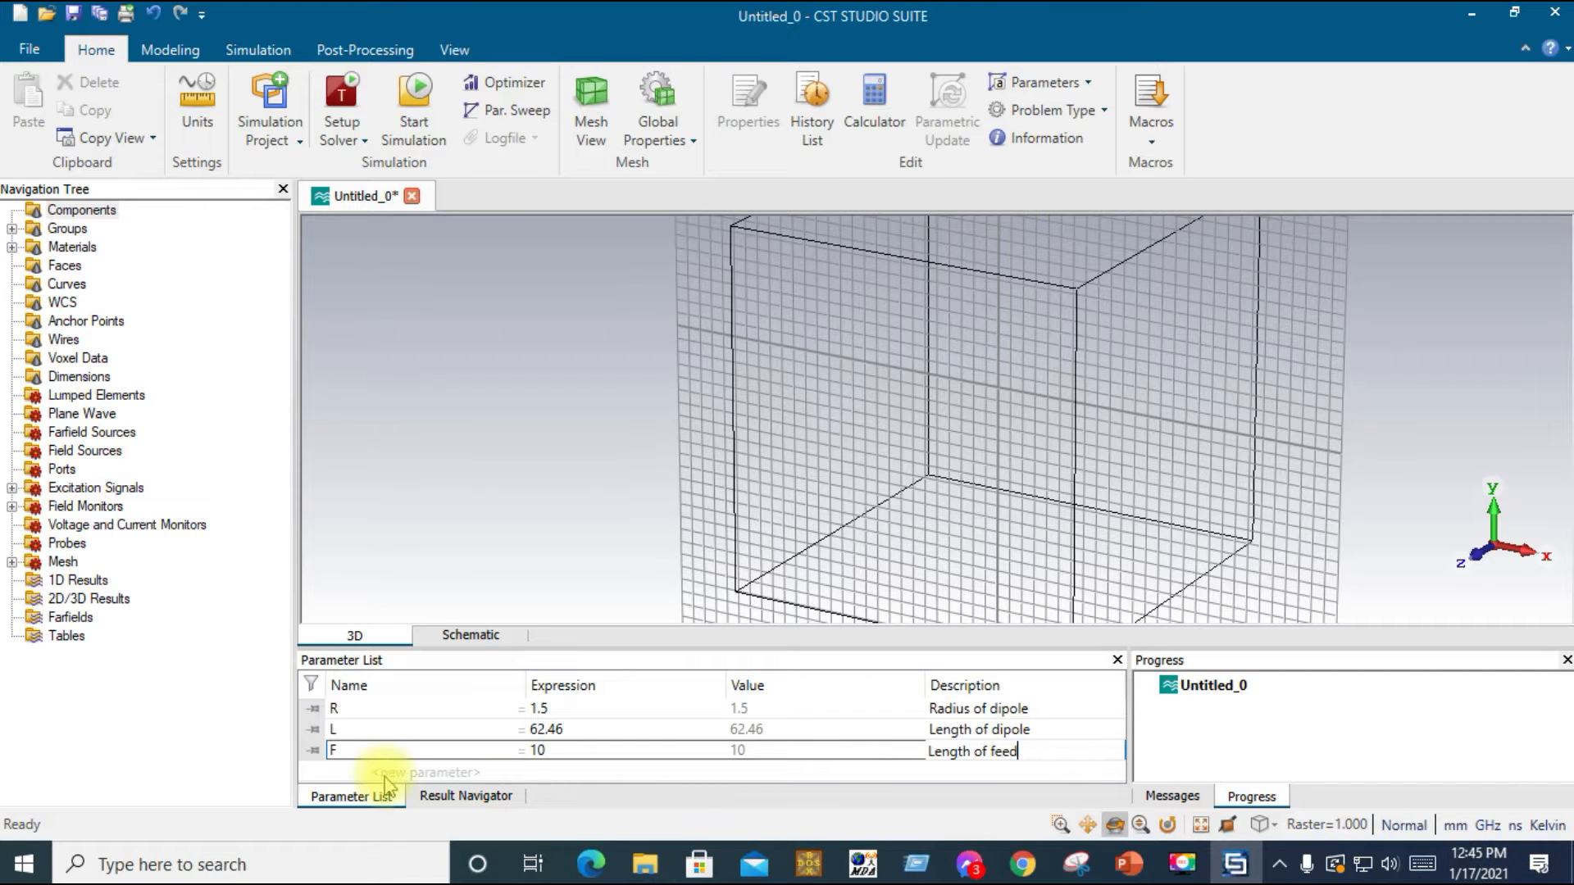
# Add a parameter Z with the value 73 and the description "Impedance"
pyautogui.click(373, 775)
pyautogui.click(372, 772)
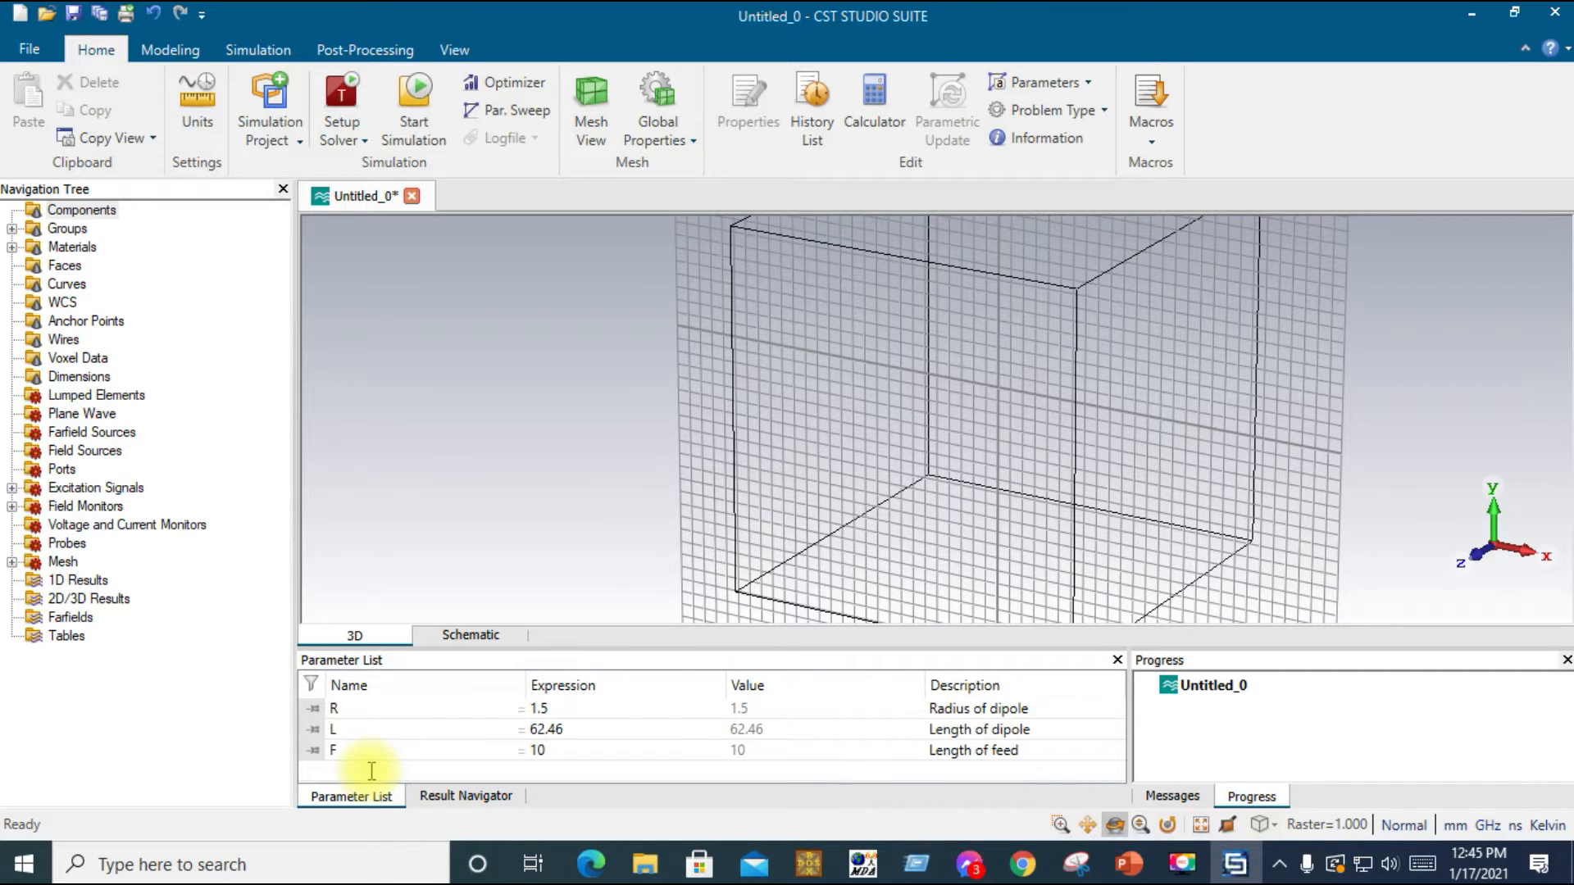
pyautogui.write('Z')
pyautogui.click(536, 770)
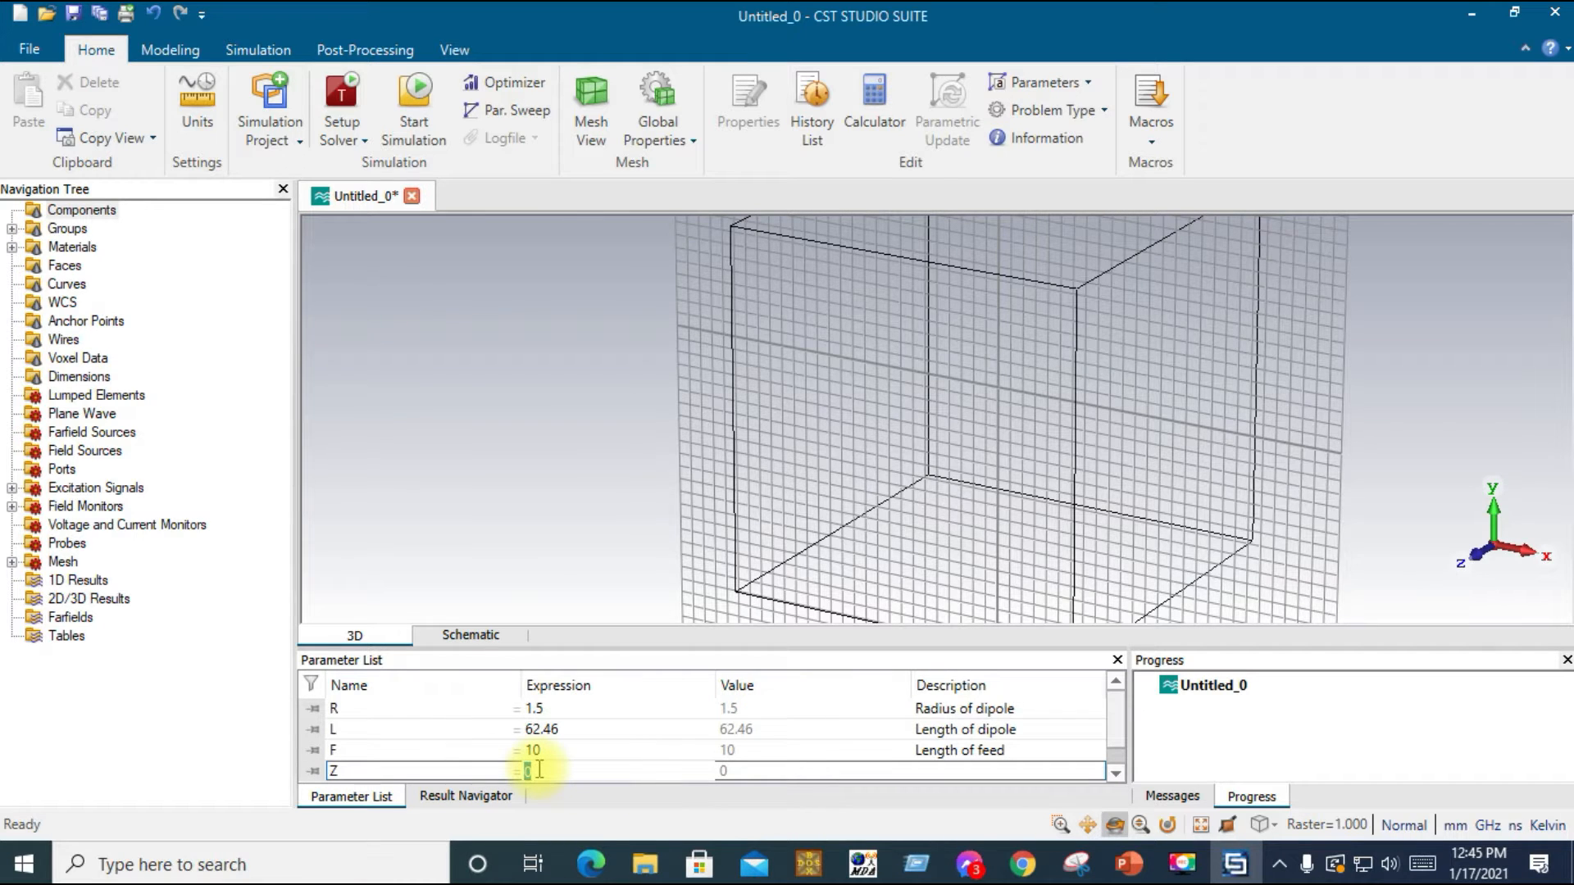
pyautogui.write('73')
pyautogui.click(838, 775)
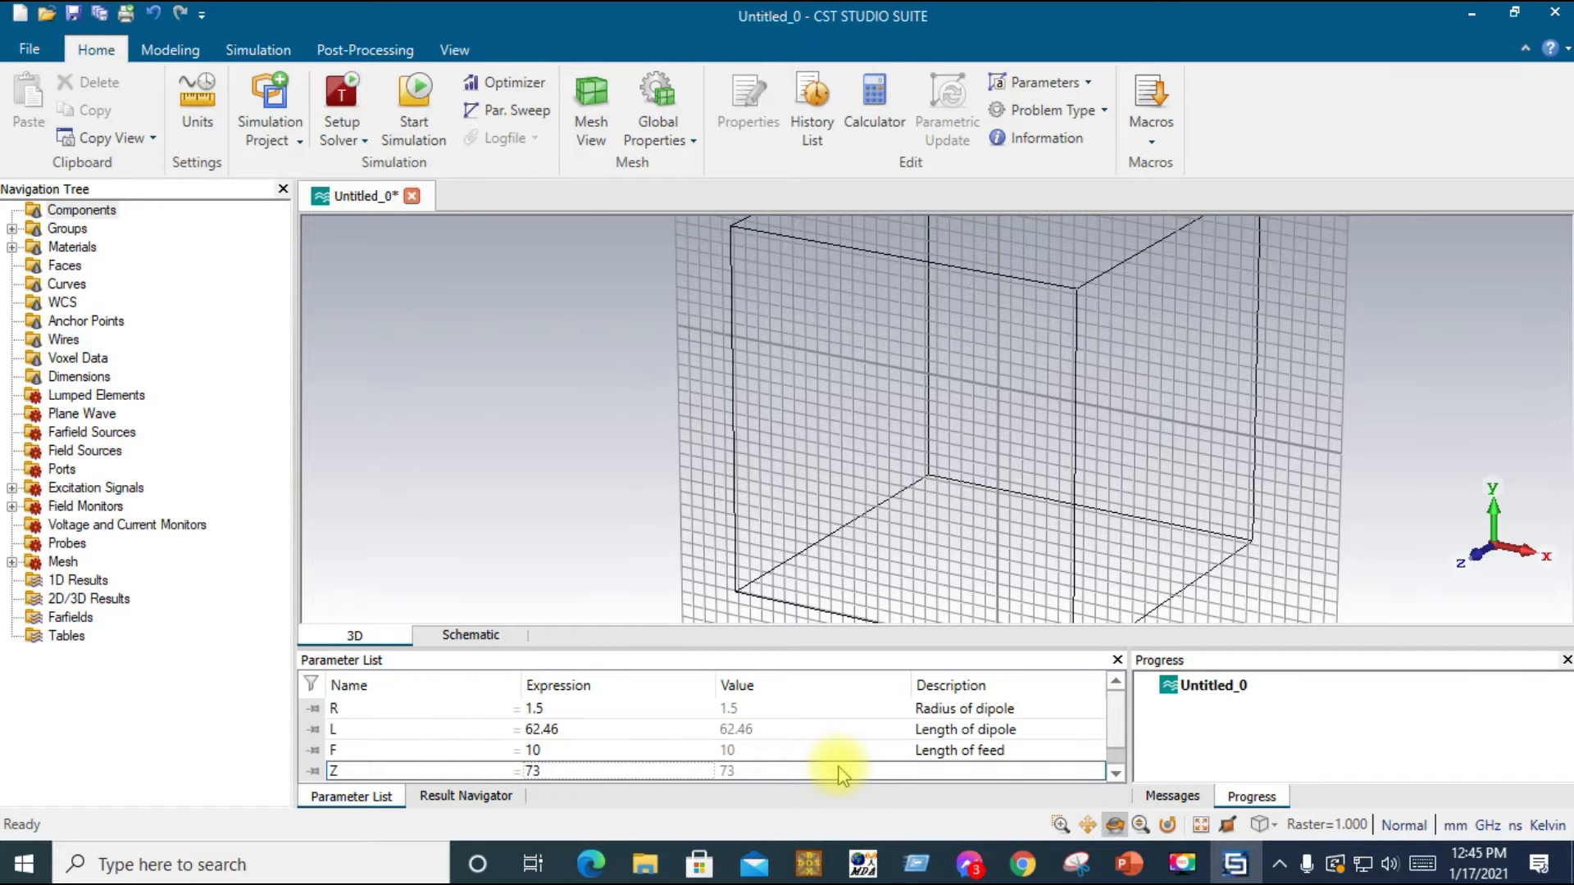
pyautogui.click(947, 773)
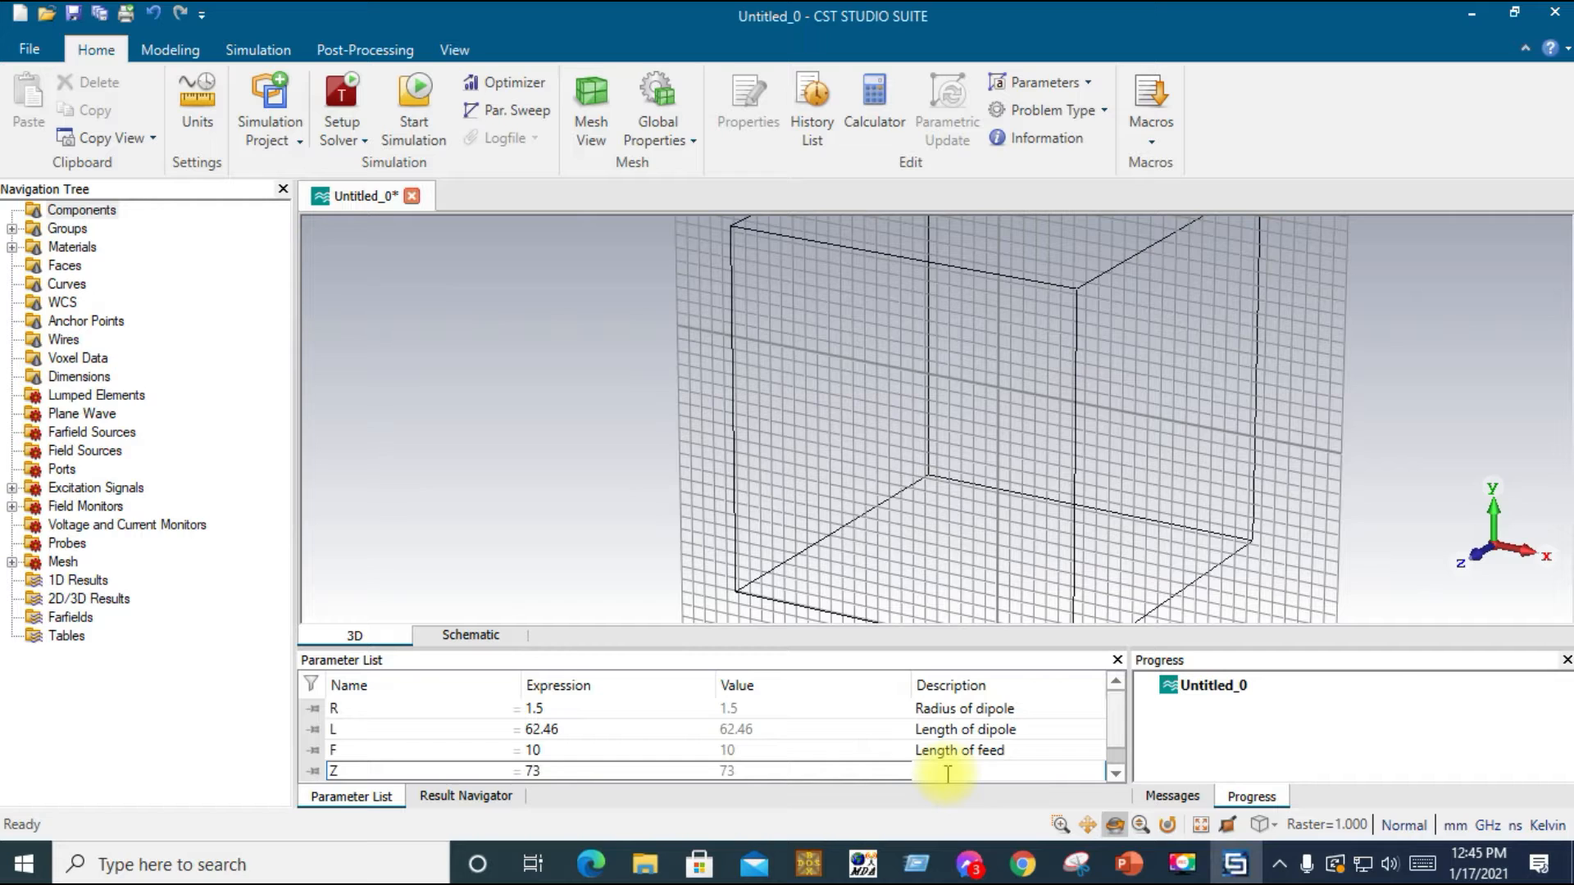
pyautogui.write('Impedance')
pyautogui.press('Return')
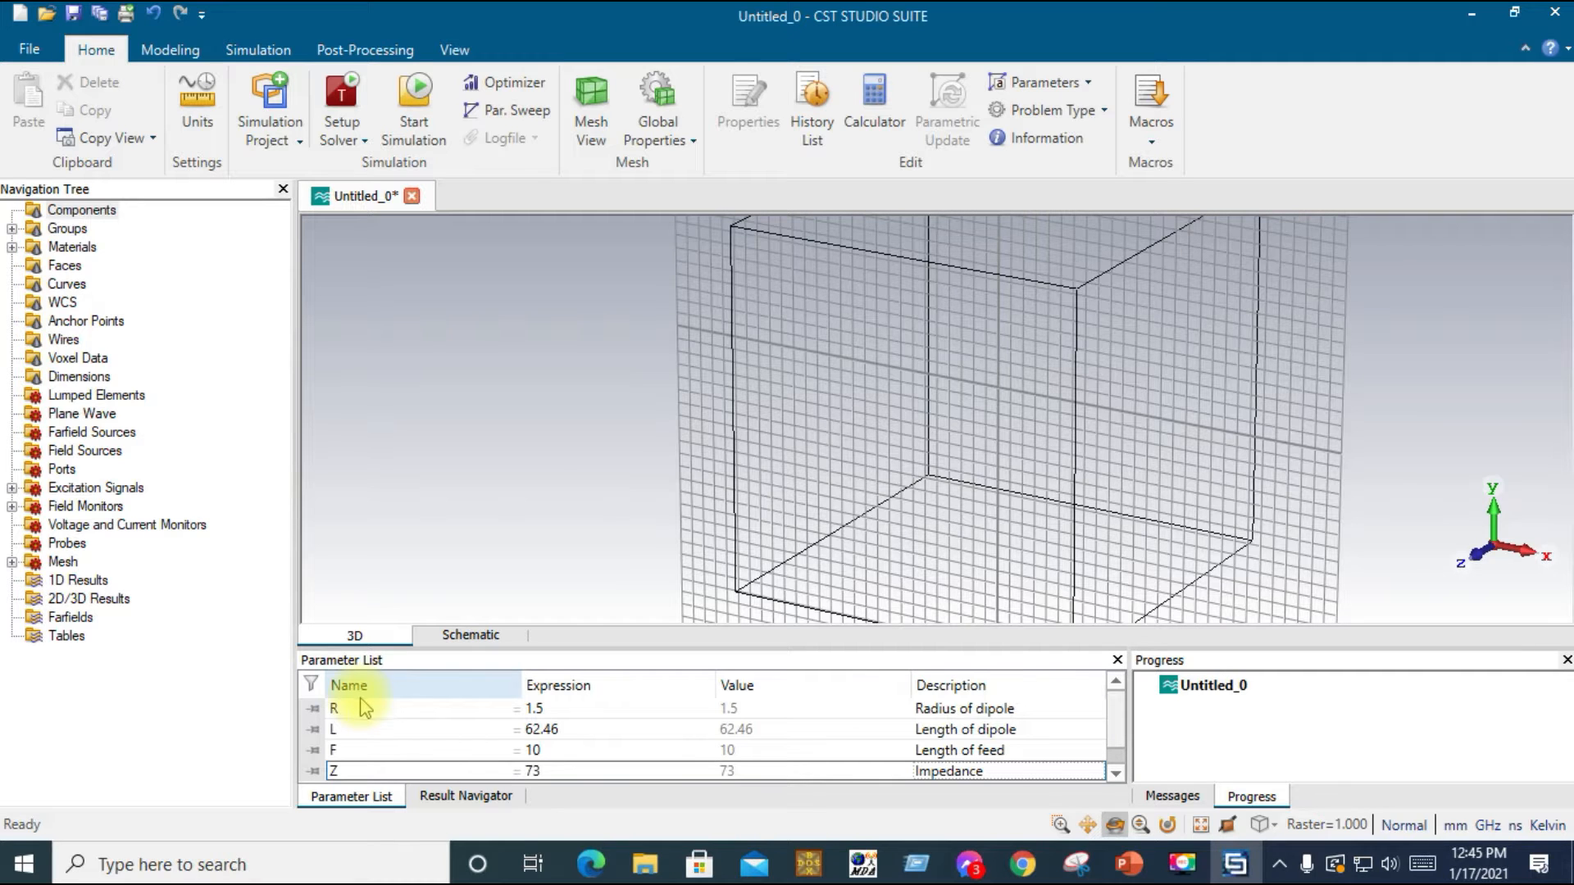
pyautogui.click(1202, 868)
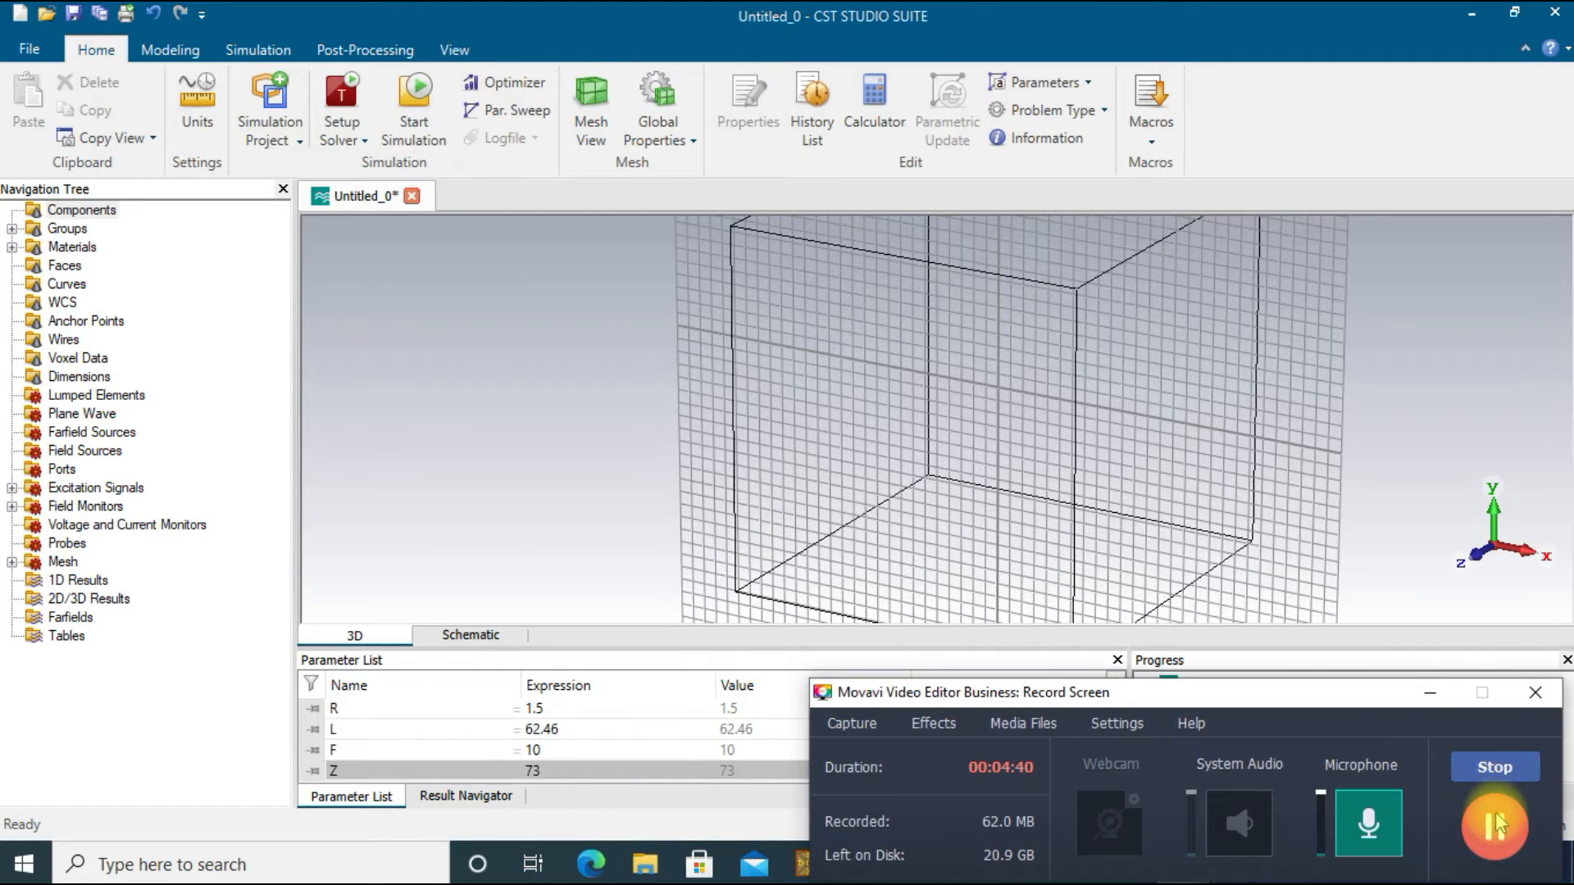
pyautogui.click(1429, 693)
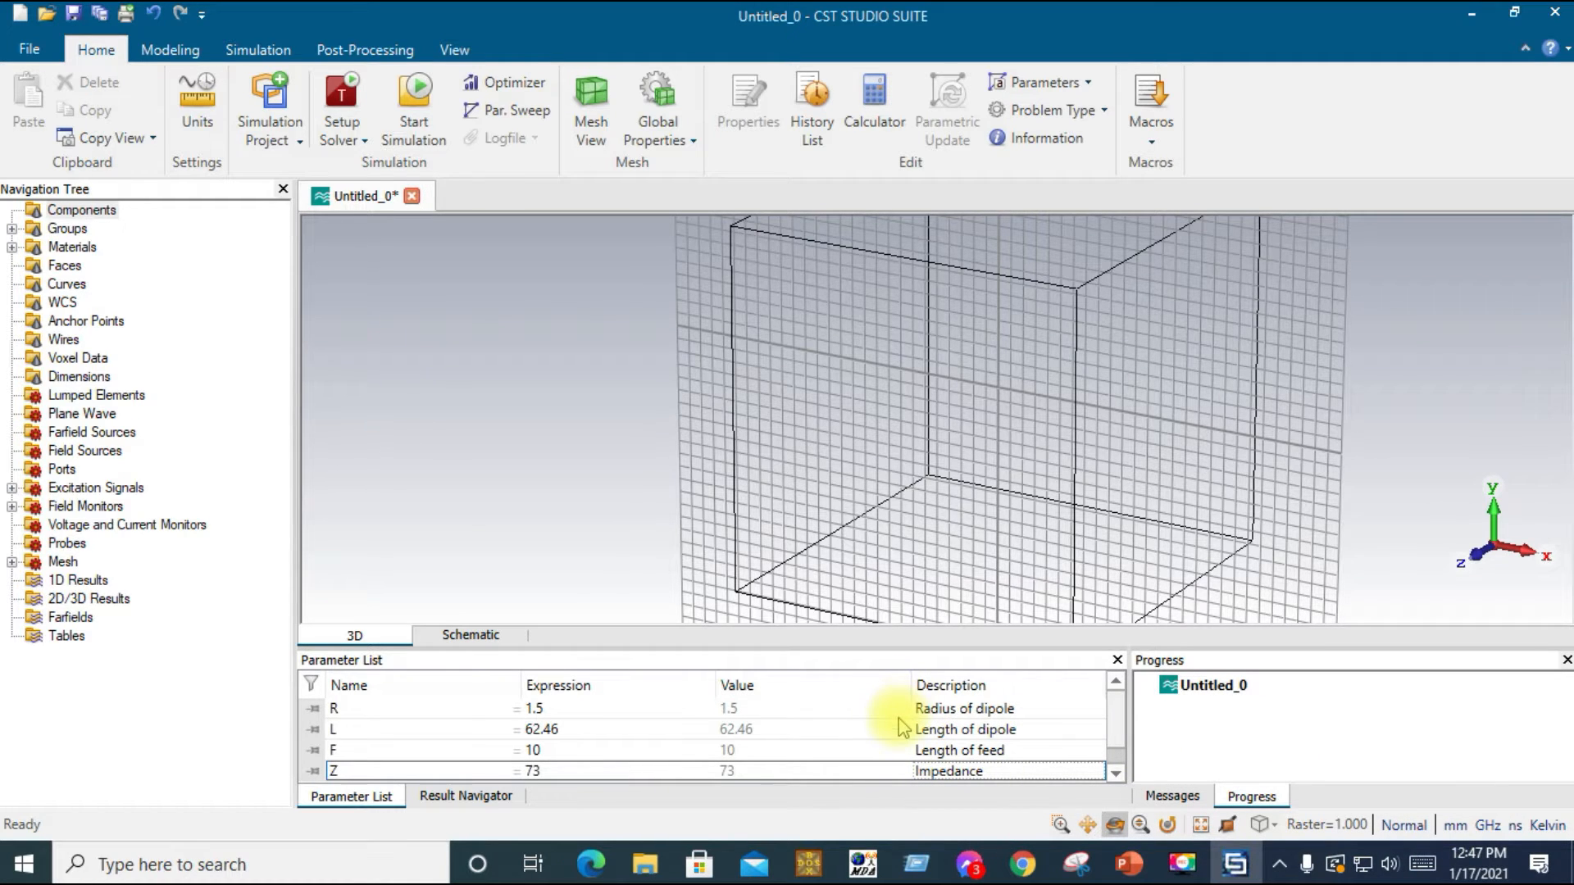
# Sketch a solid cylinder along Z from the origin, about 3.5 mm in radius and 20 mm high, and bring up its settings
pyautogui.click(168, 49)
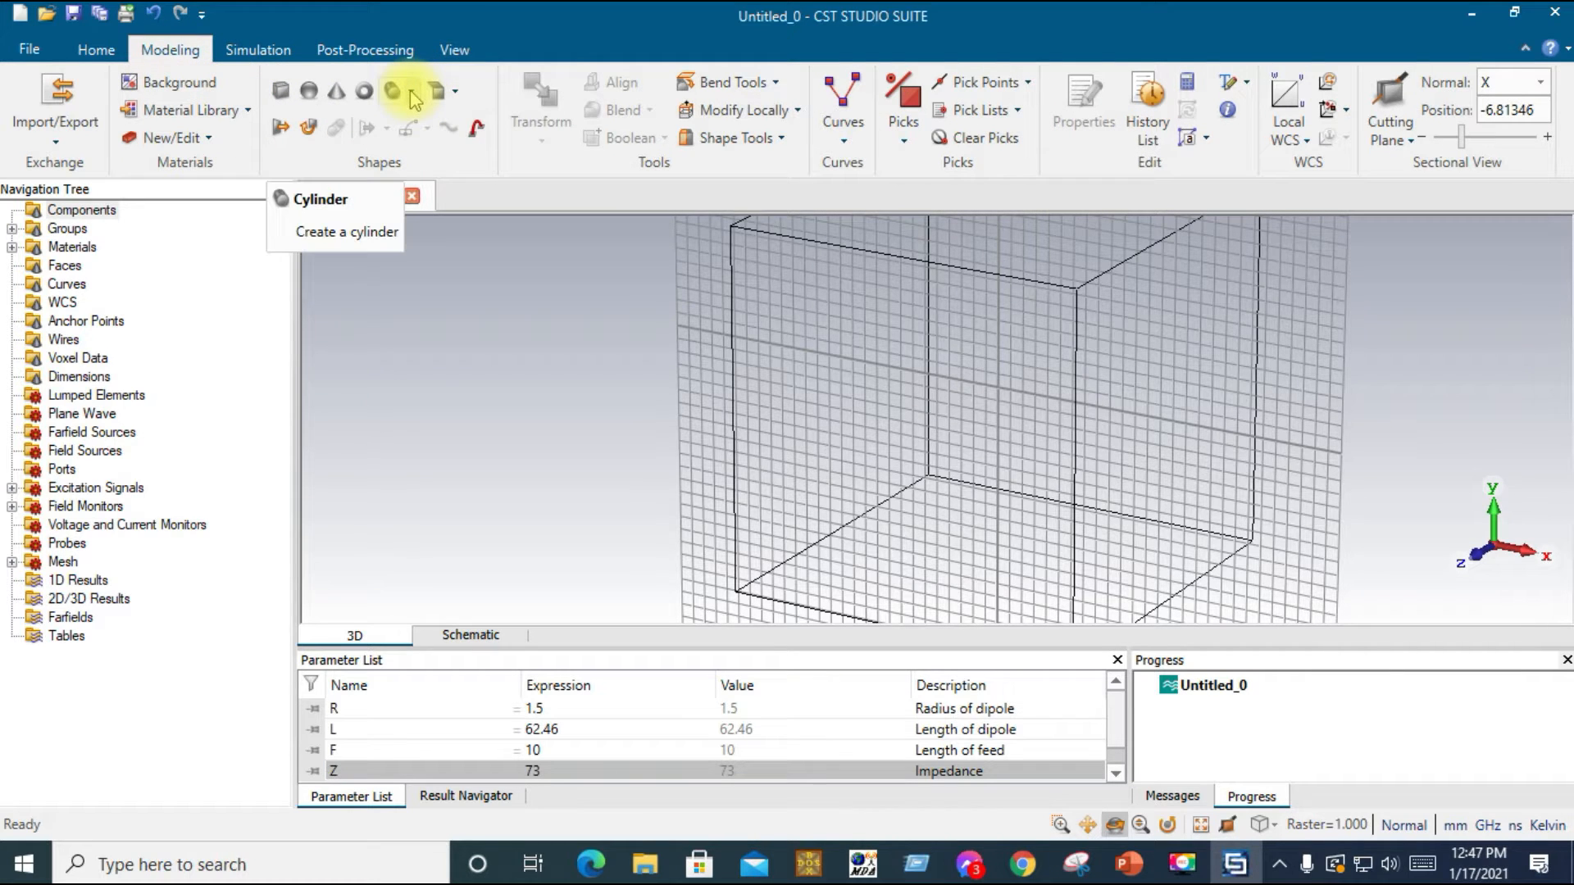
pyautogui.click(401, 94)
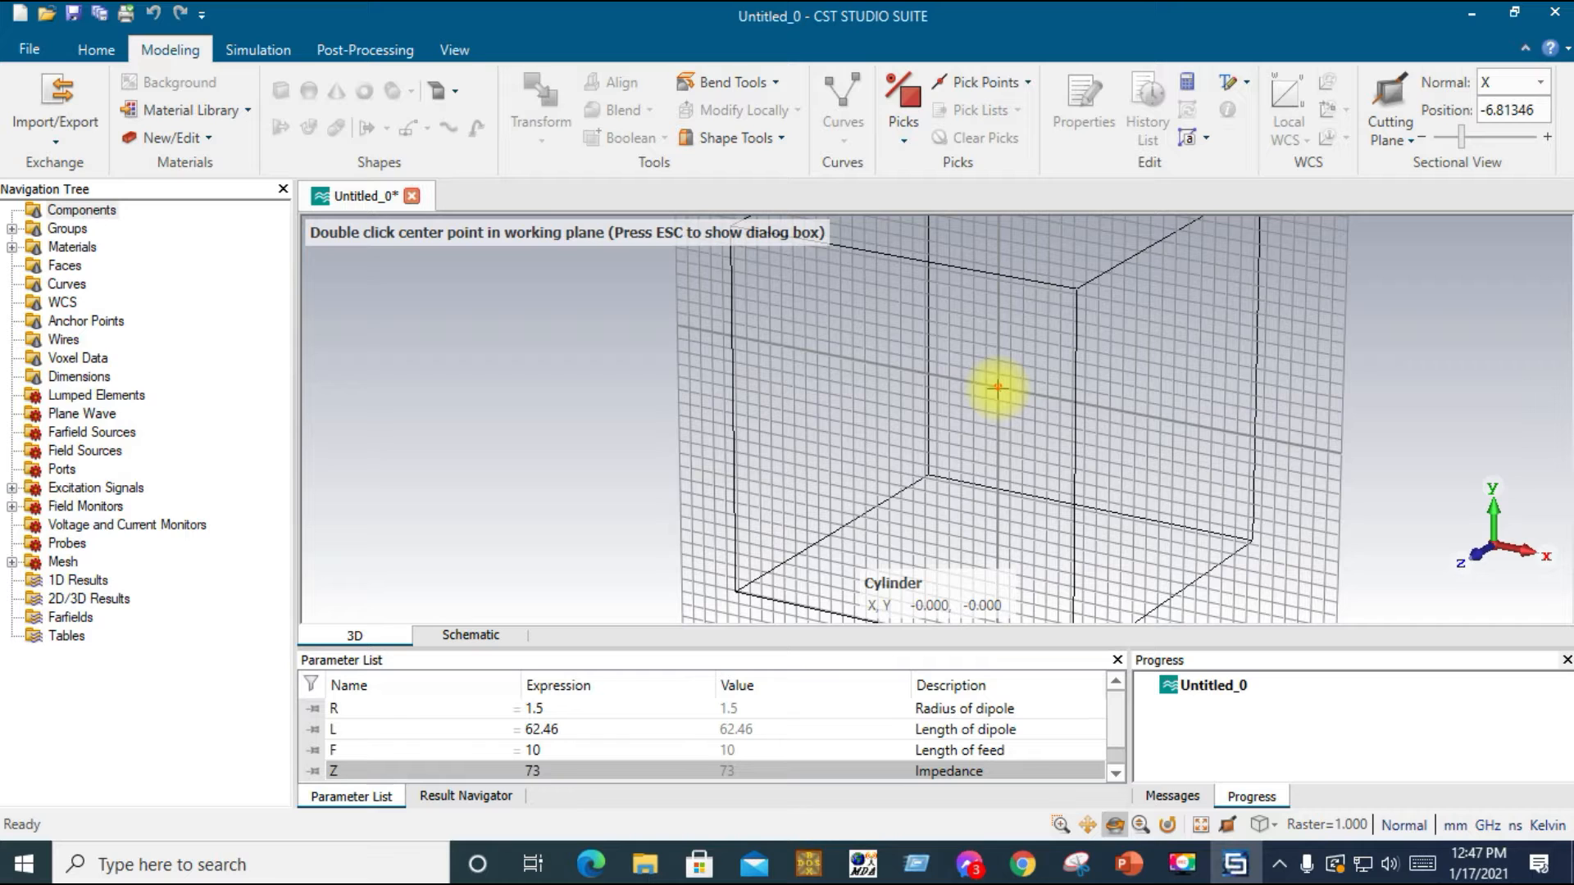
pyautogui.doubleClick(996, 388)
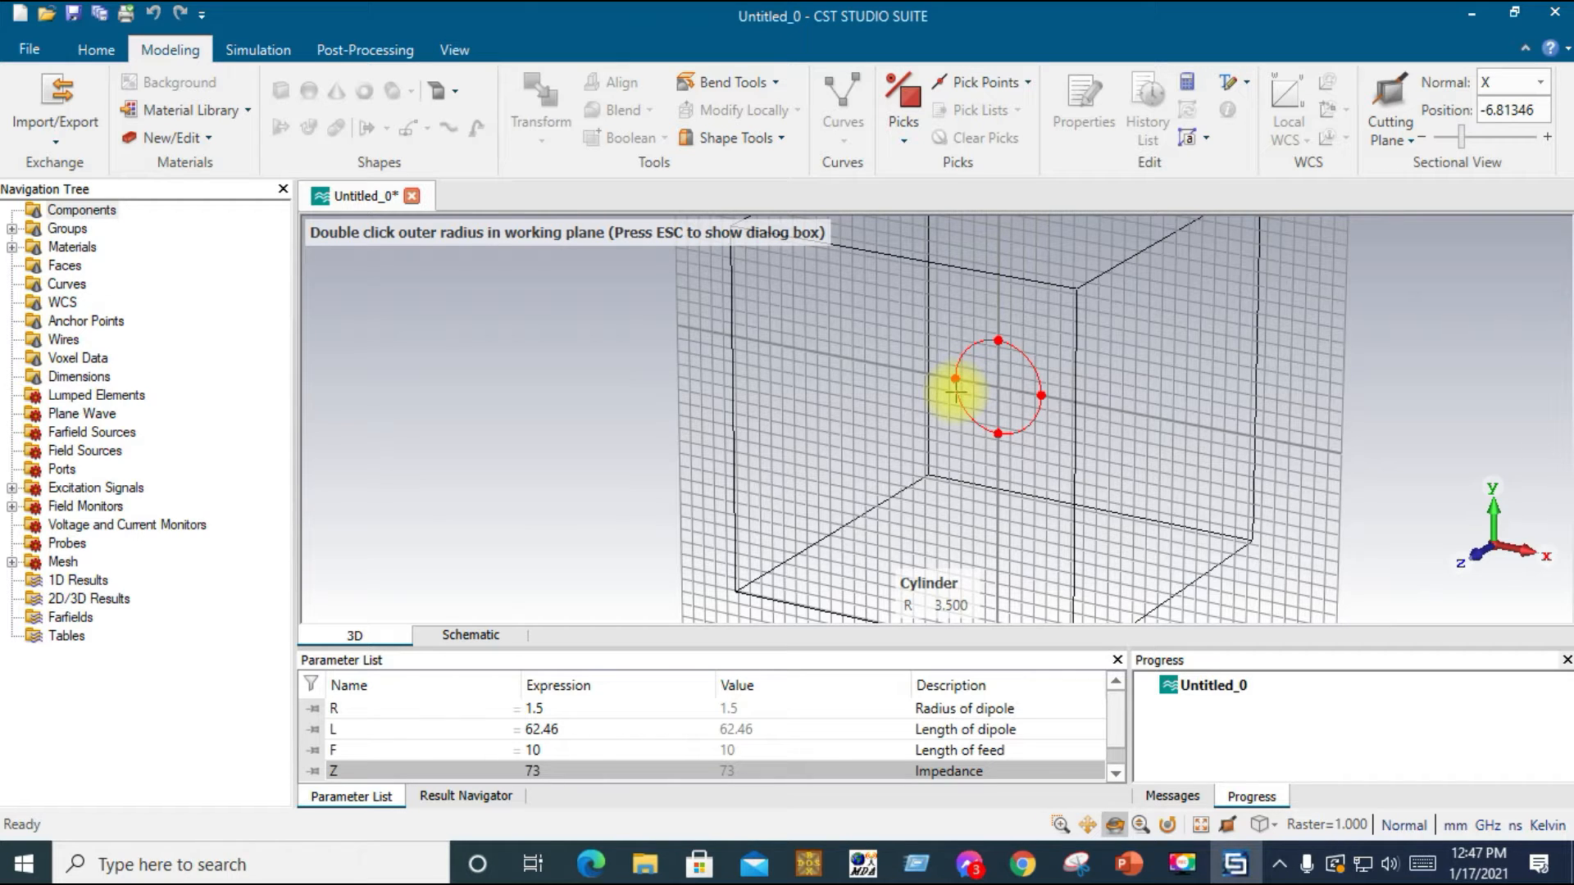
pyautogui.doubleClick(956, 391)
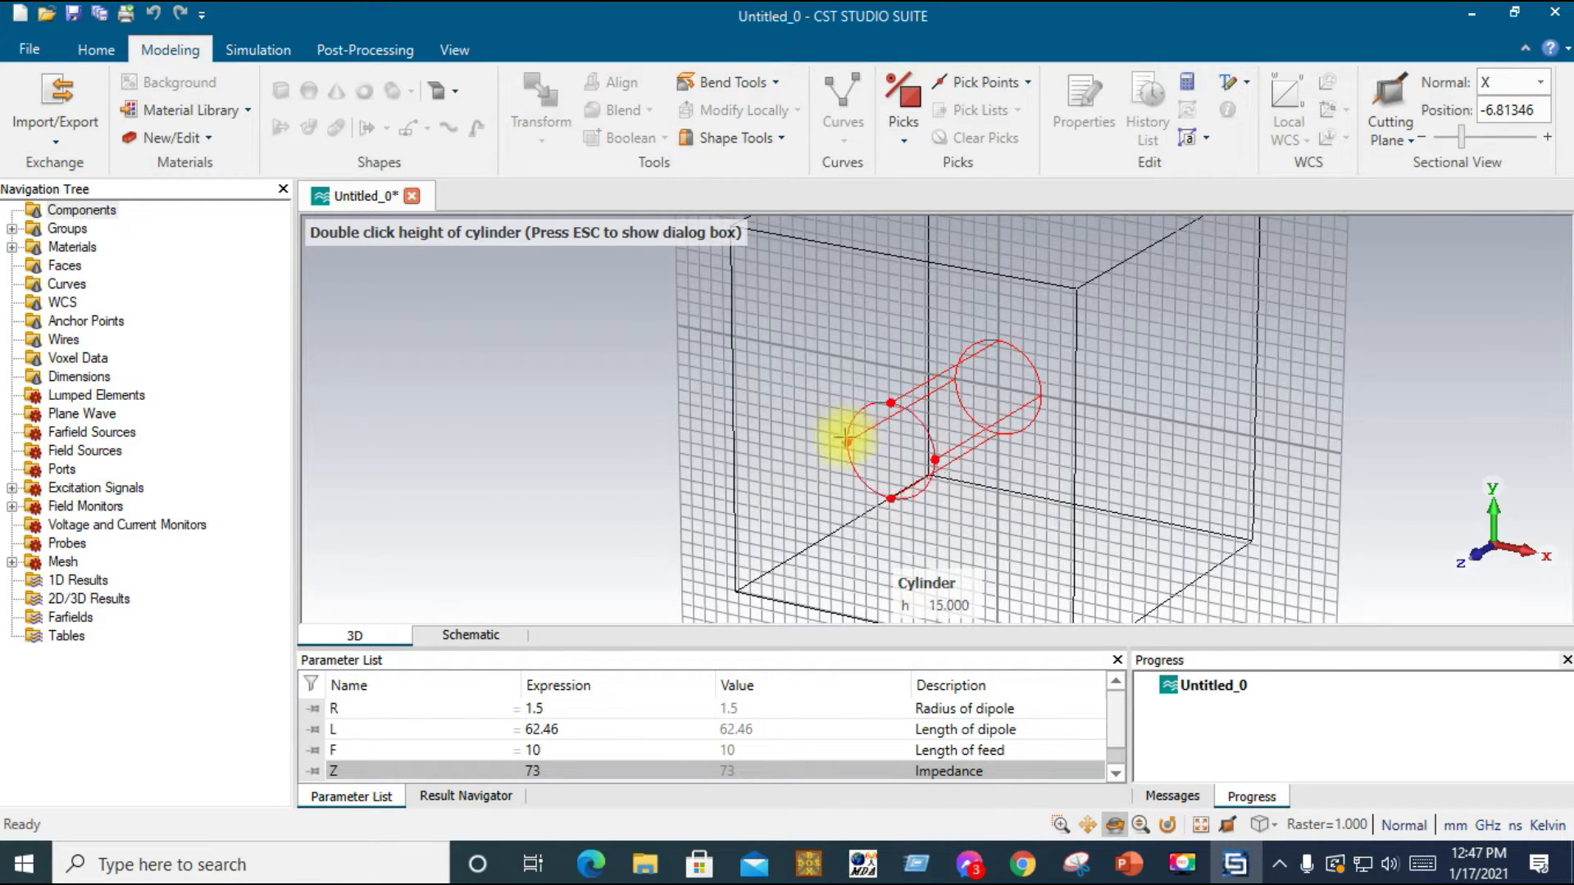
pyautogui.doubleClick(809, 457)
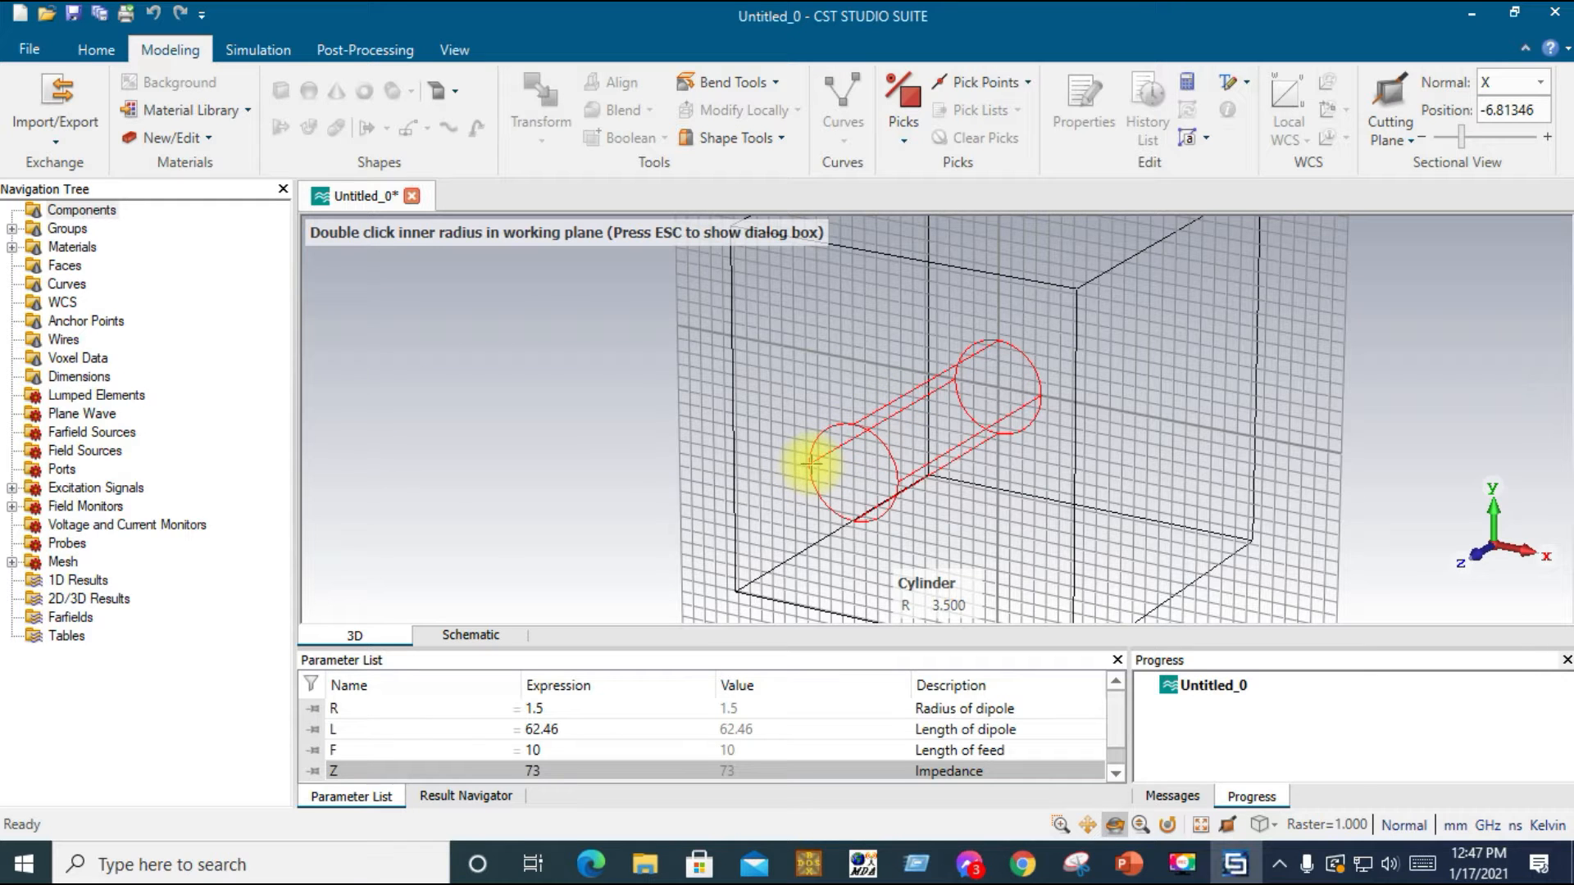
pyautogui.press('Escape')
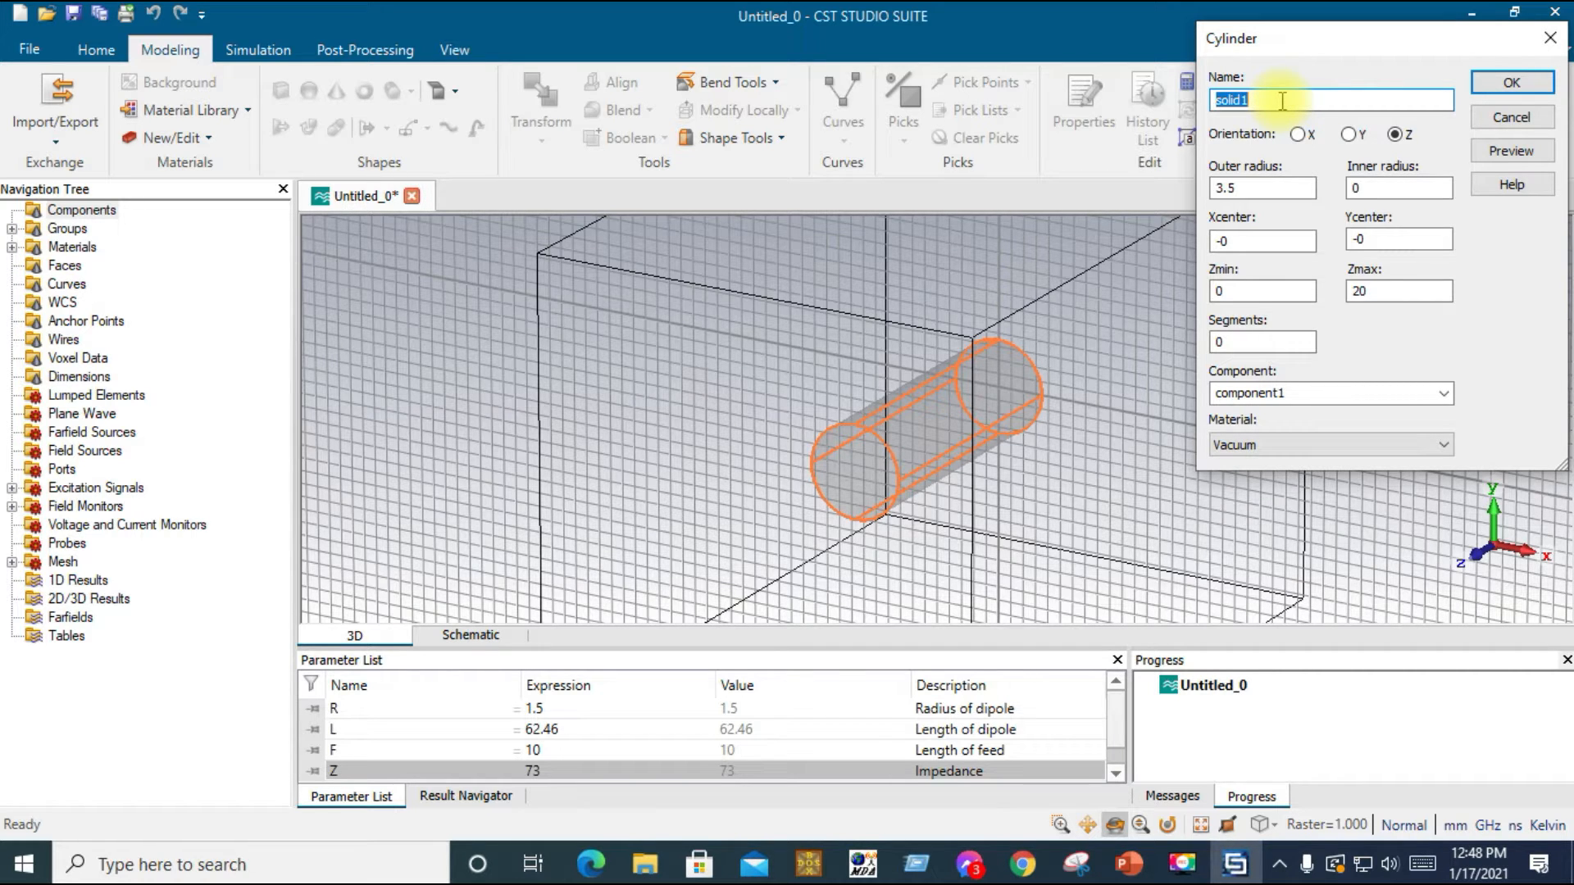
# Name the cylinder "Dipole" and set its outer radius to the parameter R
pyautogui.press('BackSpace')
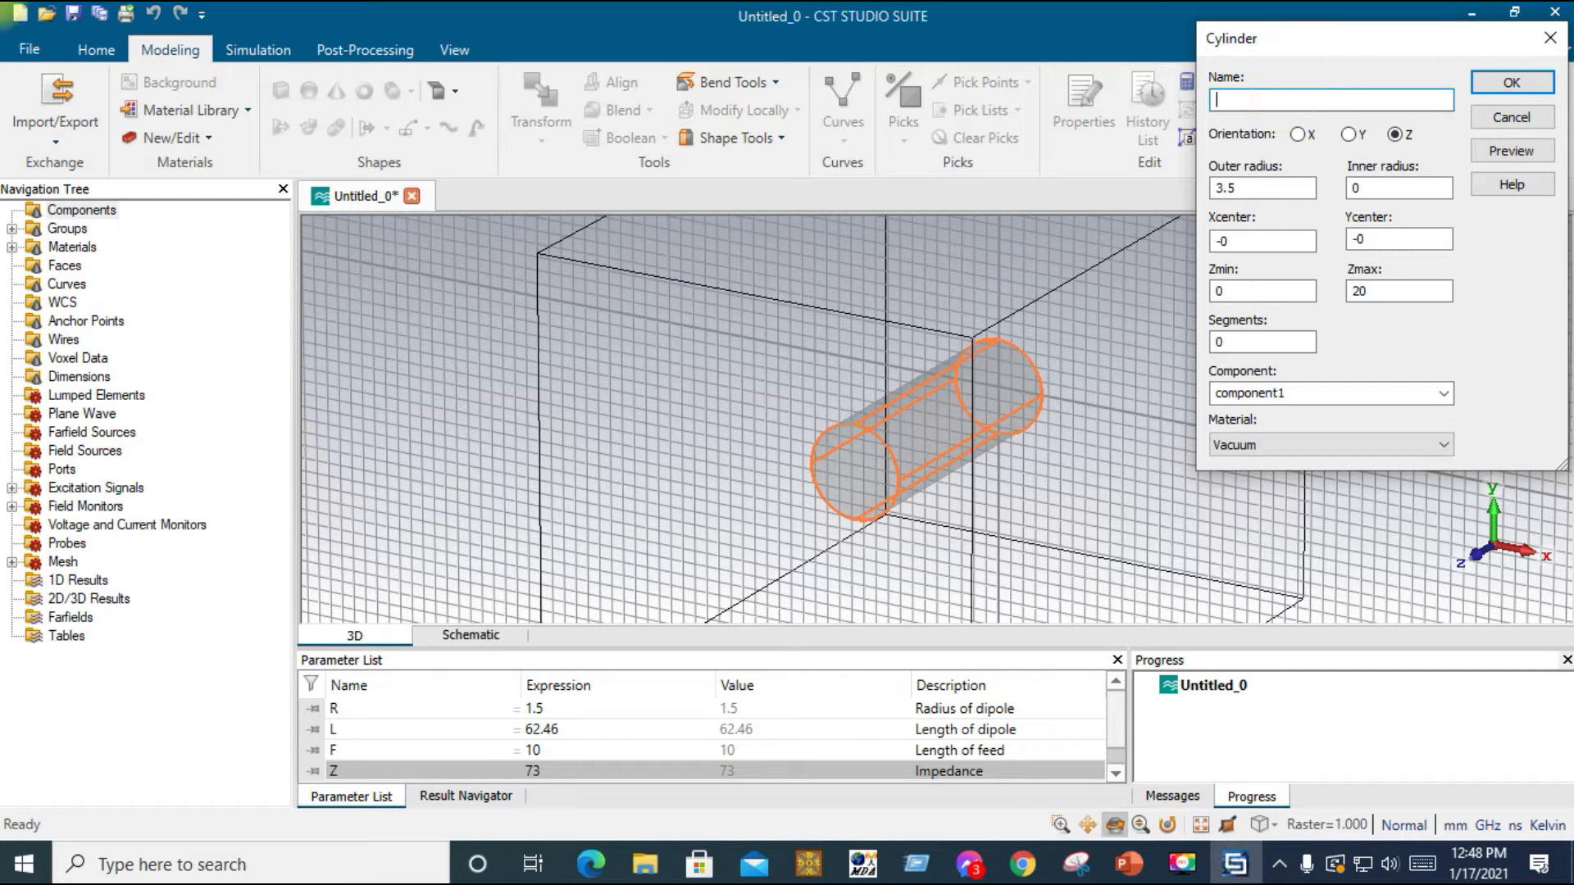
pyautogui.write('Dipole')
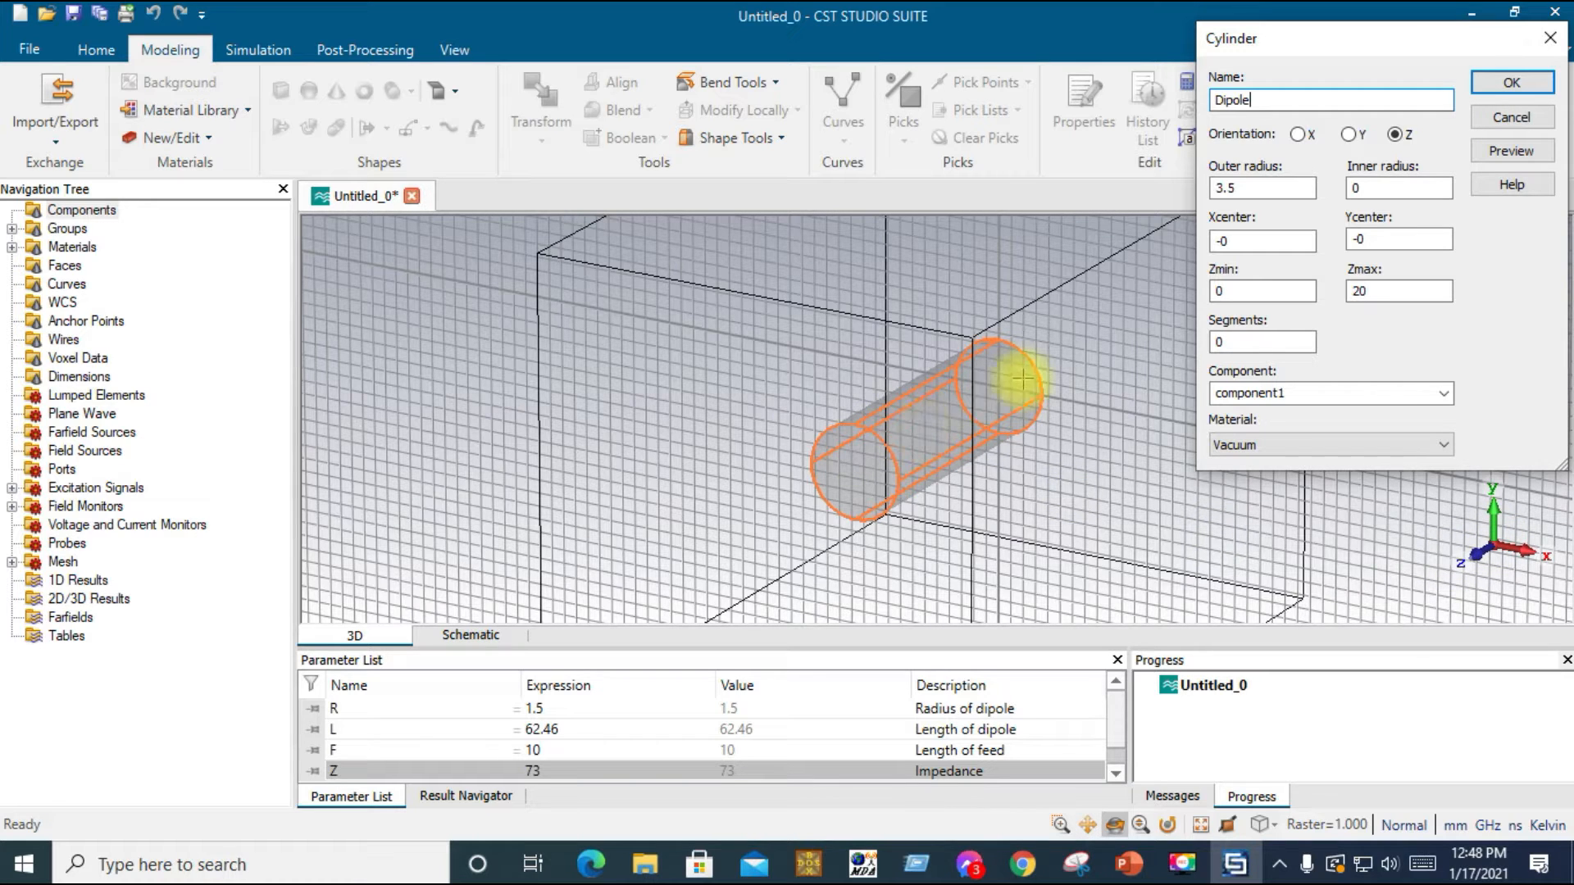
pyautogui.click(1266, 189)
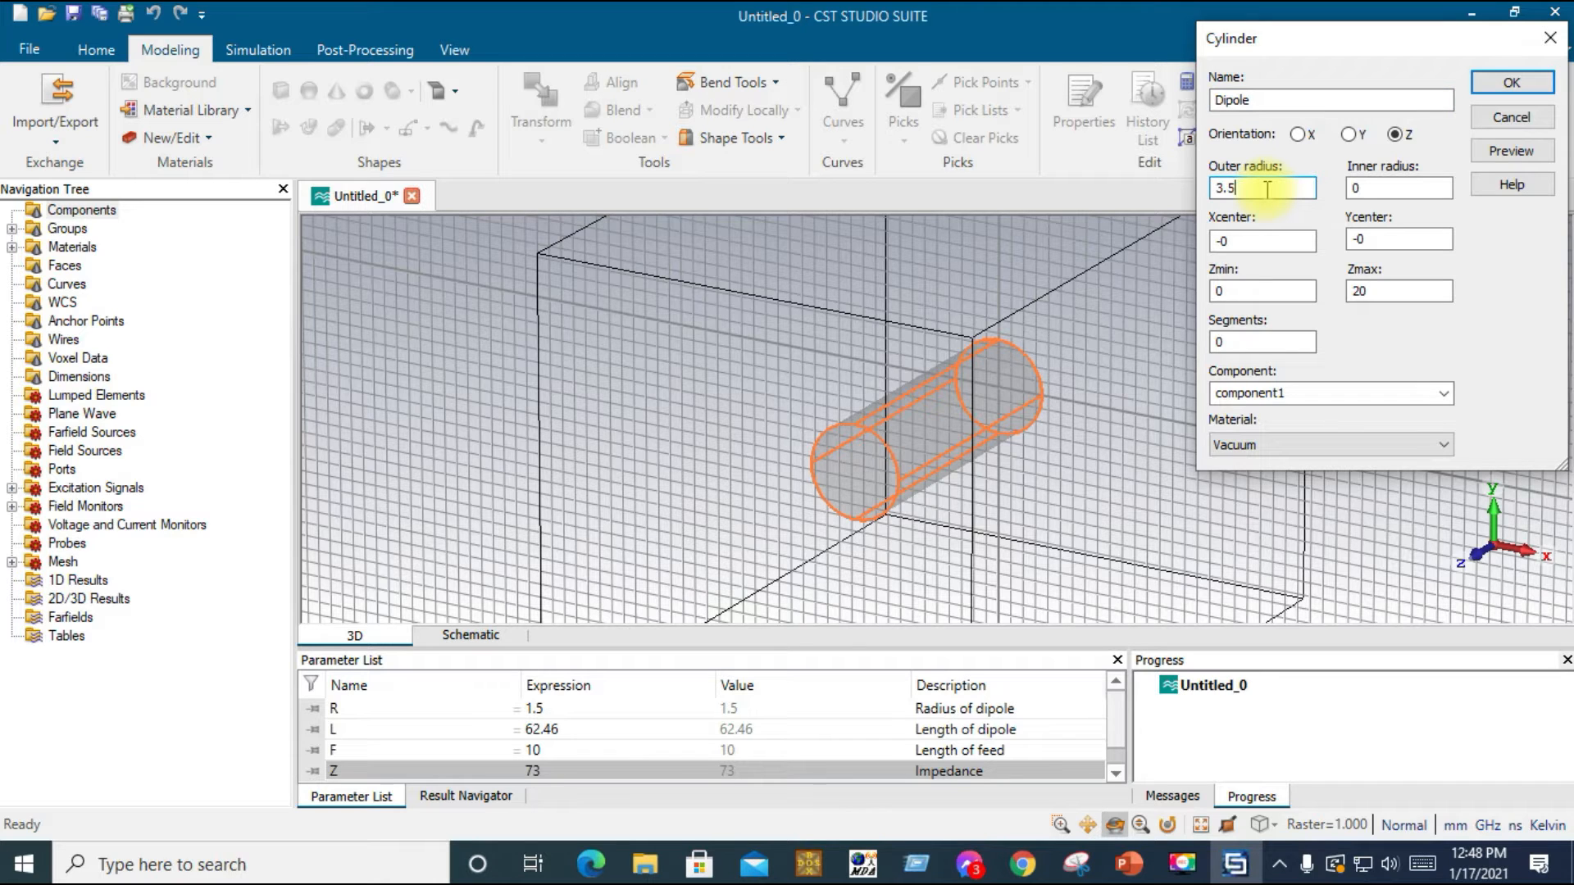
pyautogui.press('BackSpace')
pyautogui.press('BackSpace')
pyautogui.press('BackSpace')
pyautogui.write('R')
# Set the Dipole cylinder's Xcenter and Ycenter to 0
pyautogui.click(1237, 238)
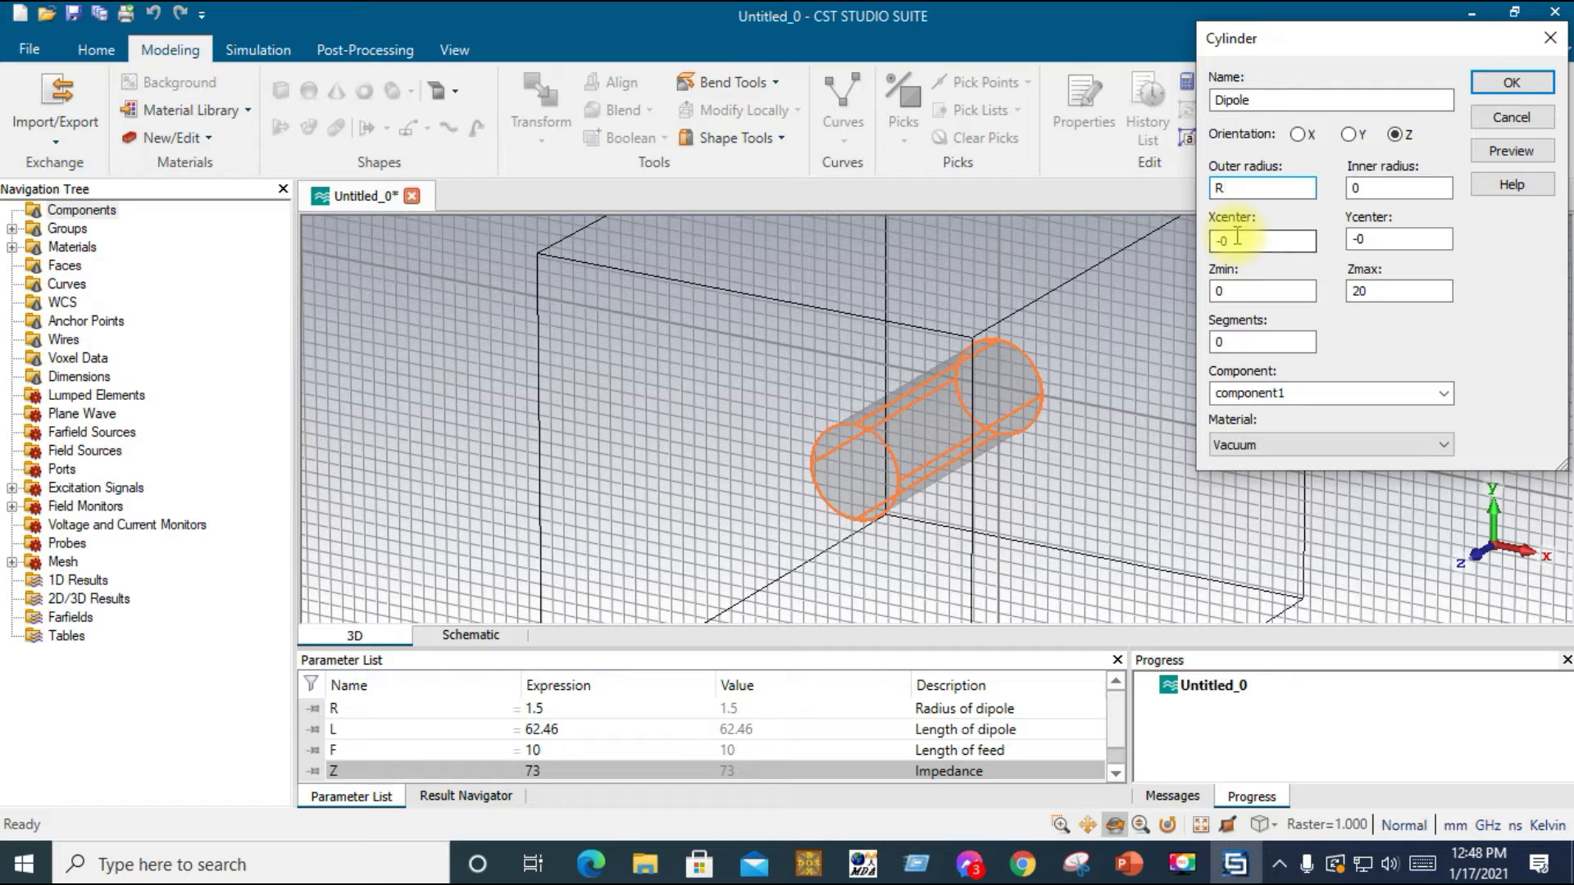
pyautogui.write('0')
pyautogui.click(1380, 236)
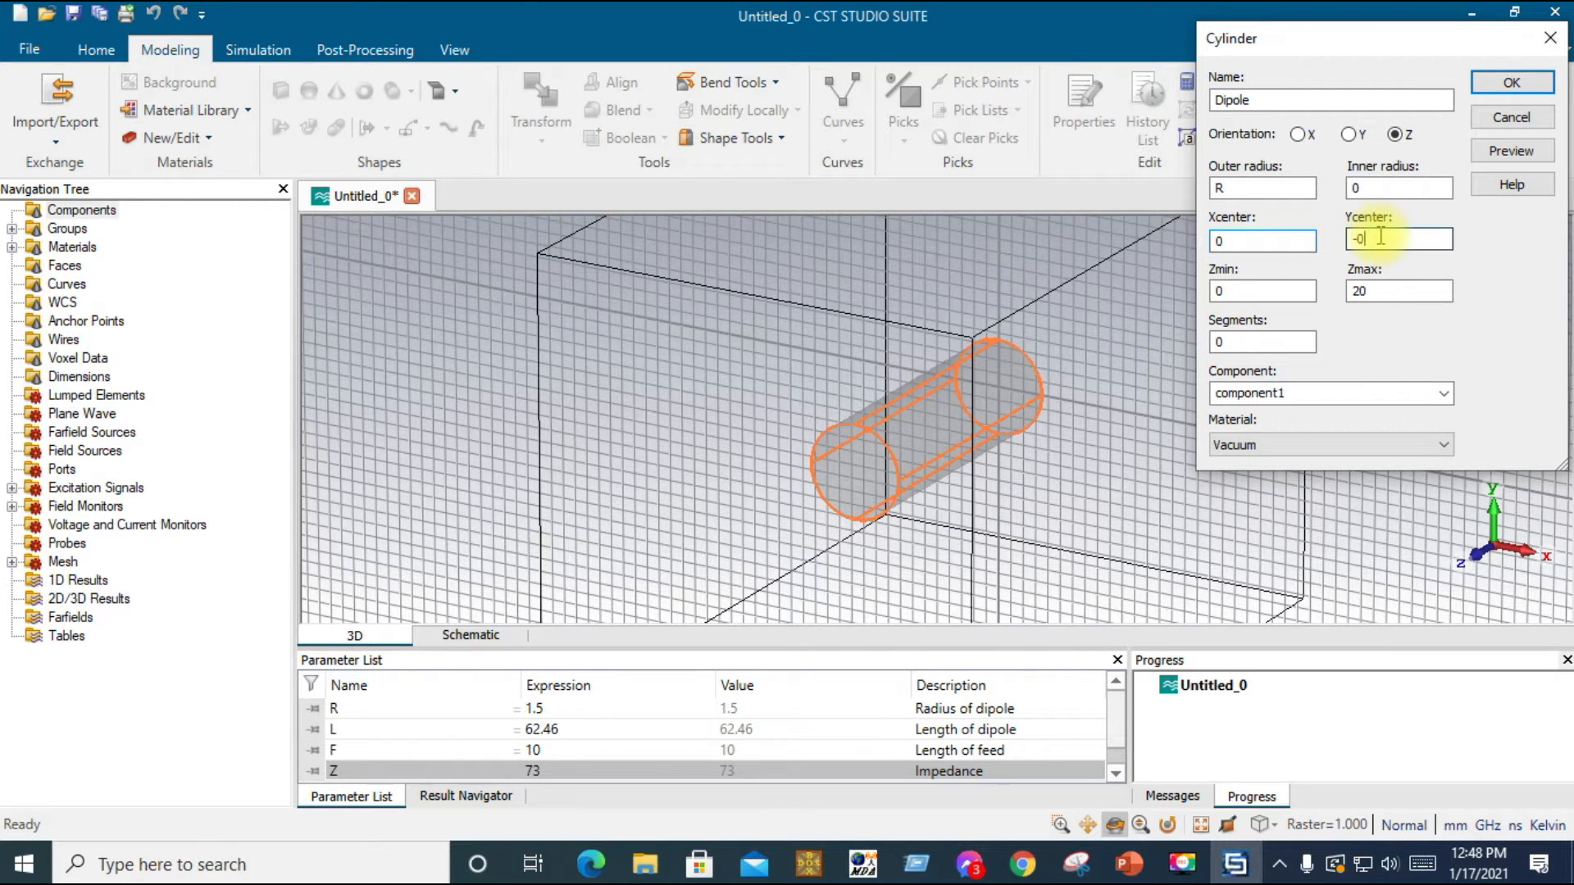
pyautogui.write('0')
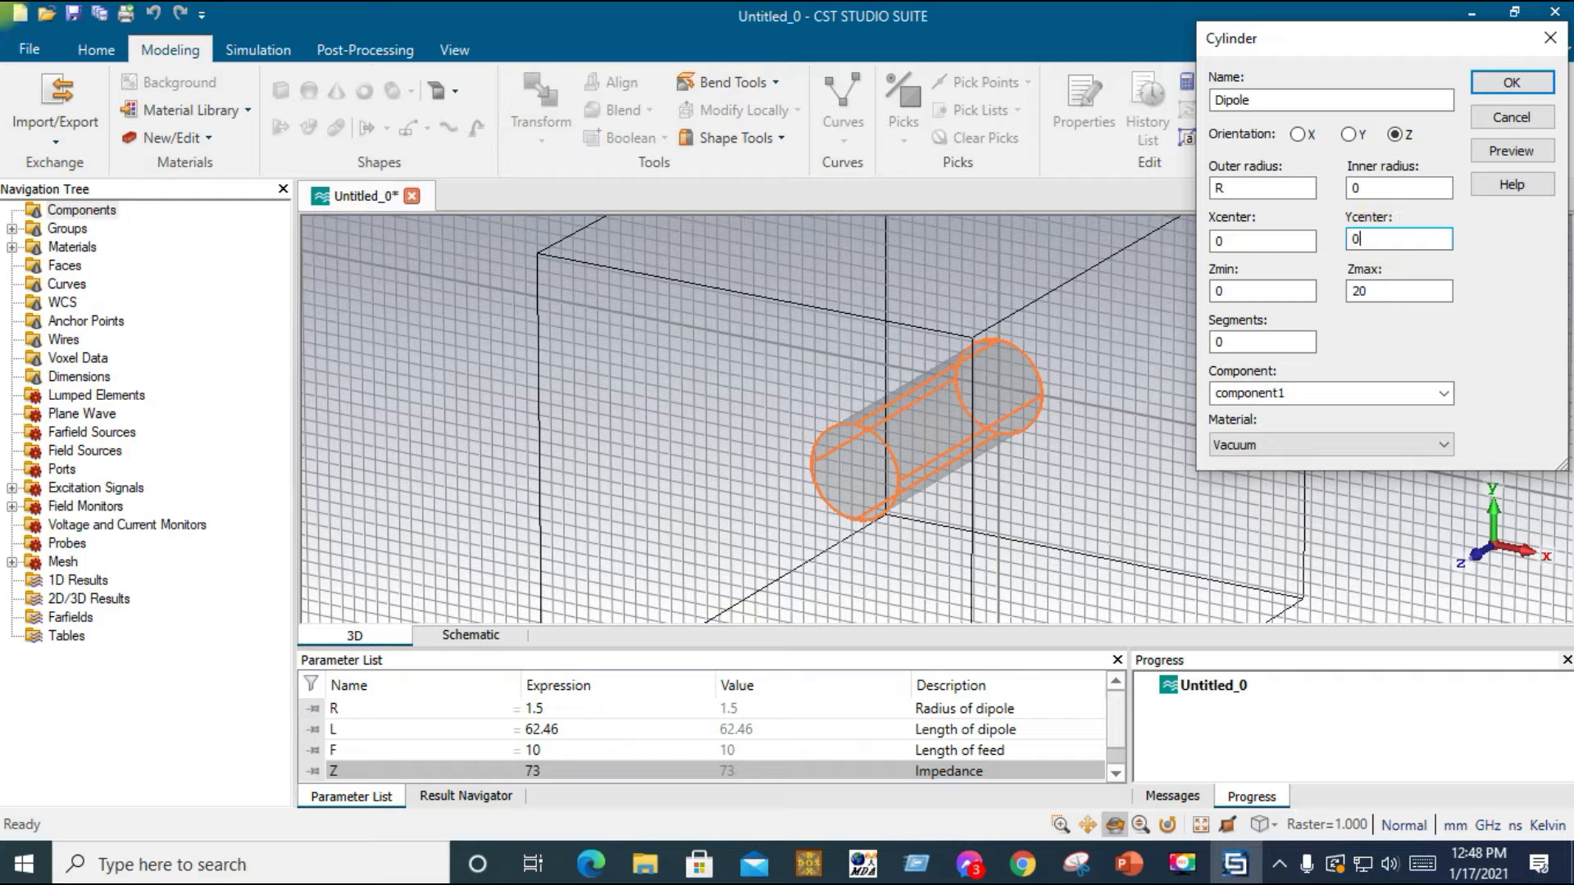
# Set the Dipole cylinder's Zmin to -L/2 and its Zmax to L/2
pyautogui.click(1254, 291)
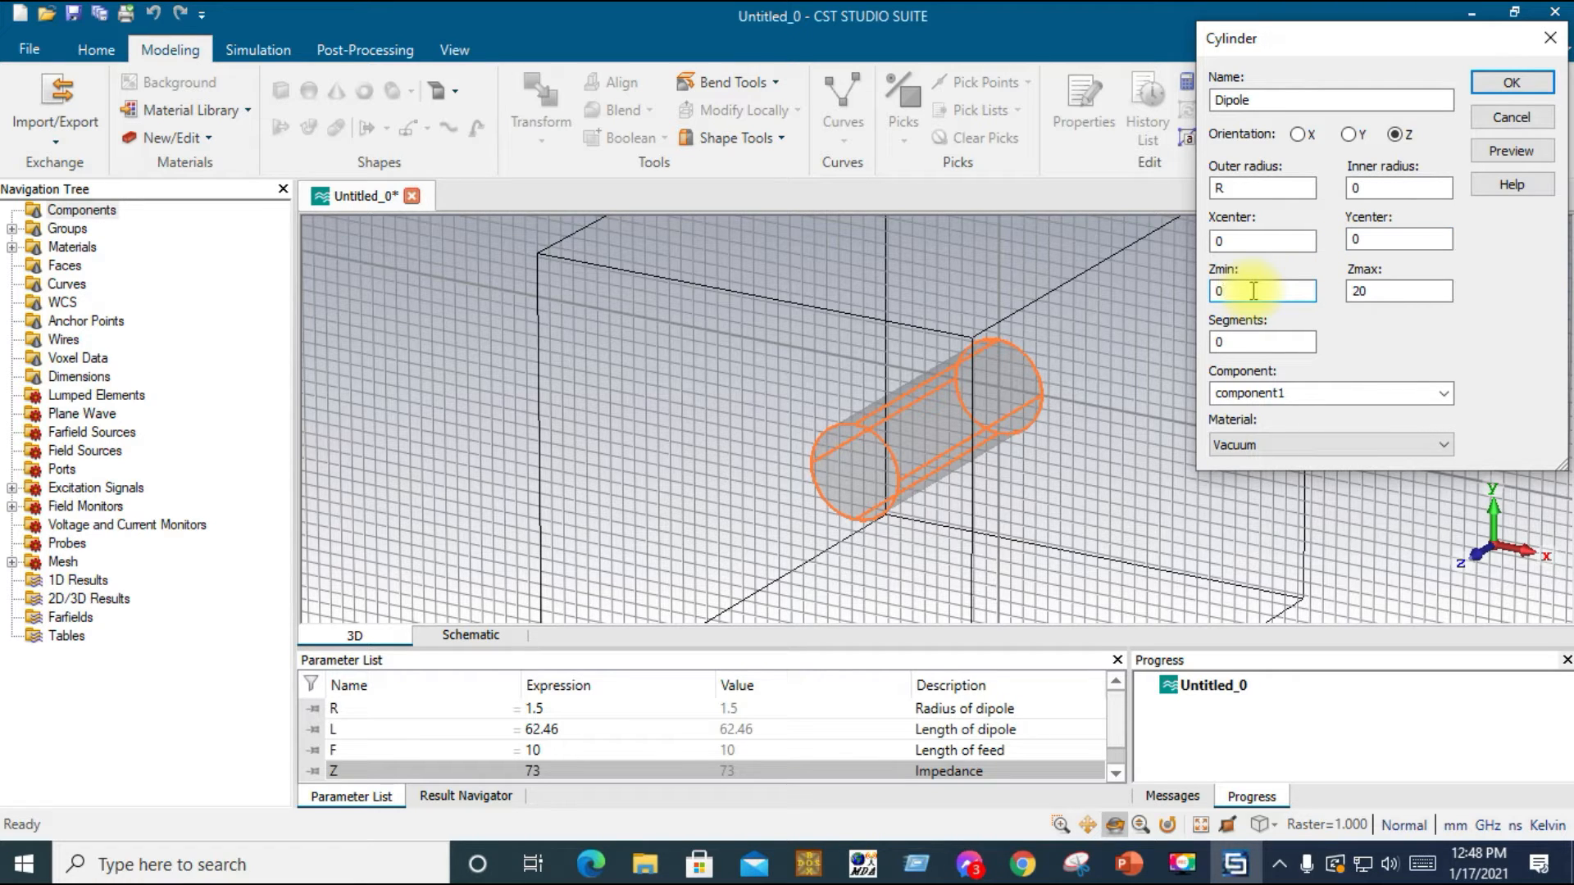
pyautogui.press('BackSpace')
pyautogui.write('-')
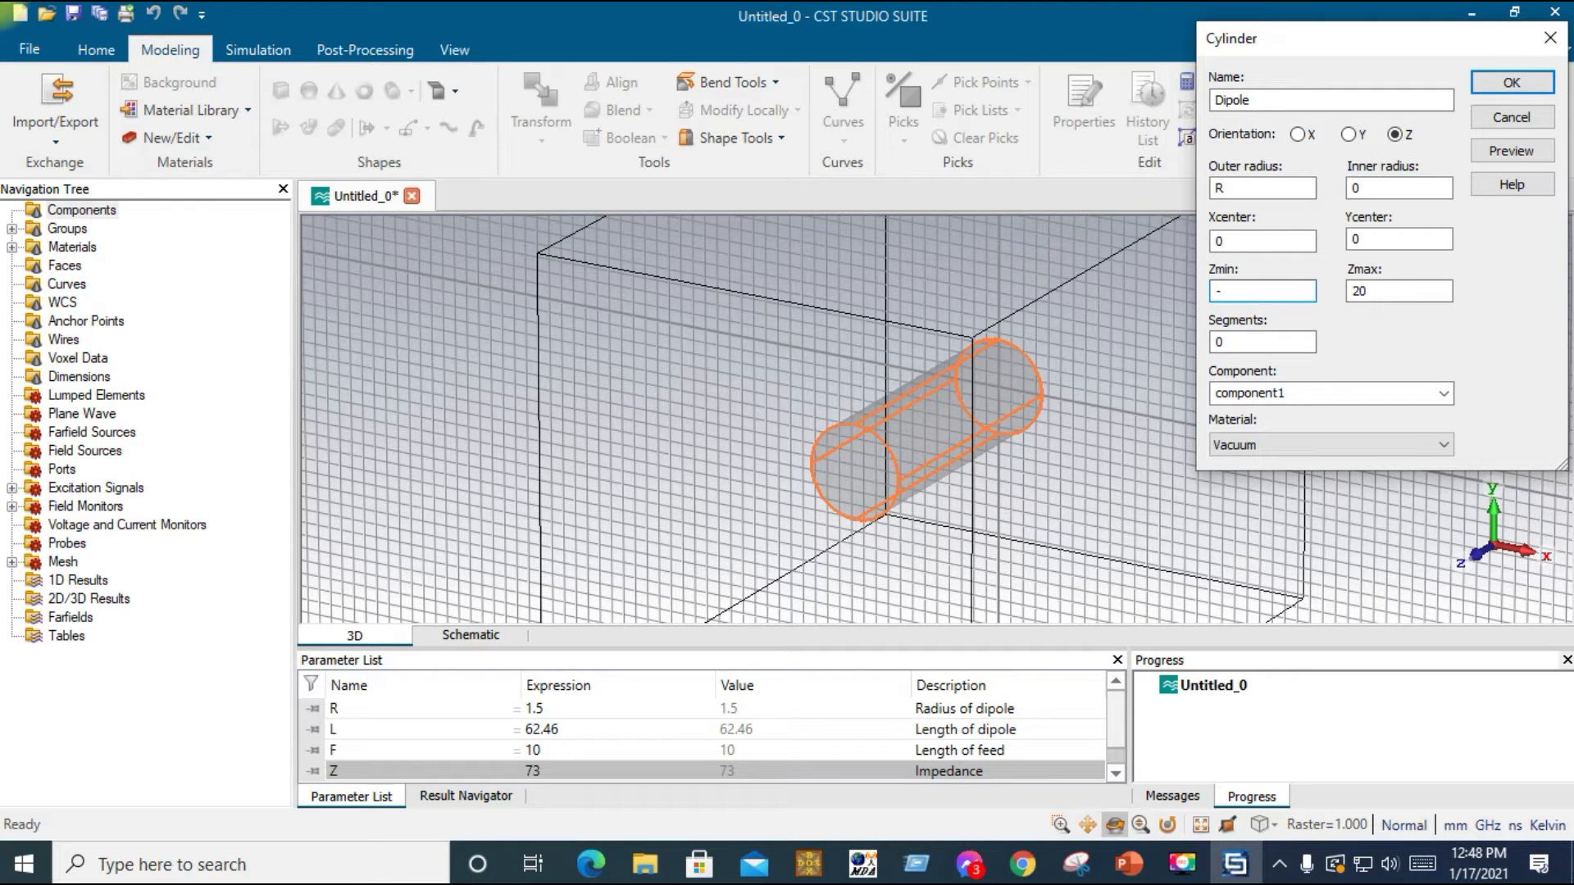
pyautogui.write('L/2')
pyautogui.click(1380, 291)
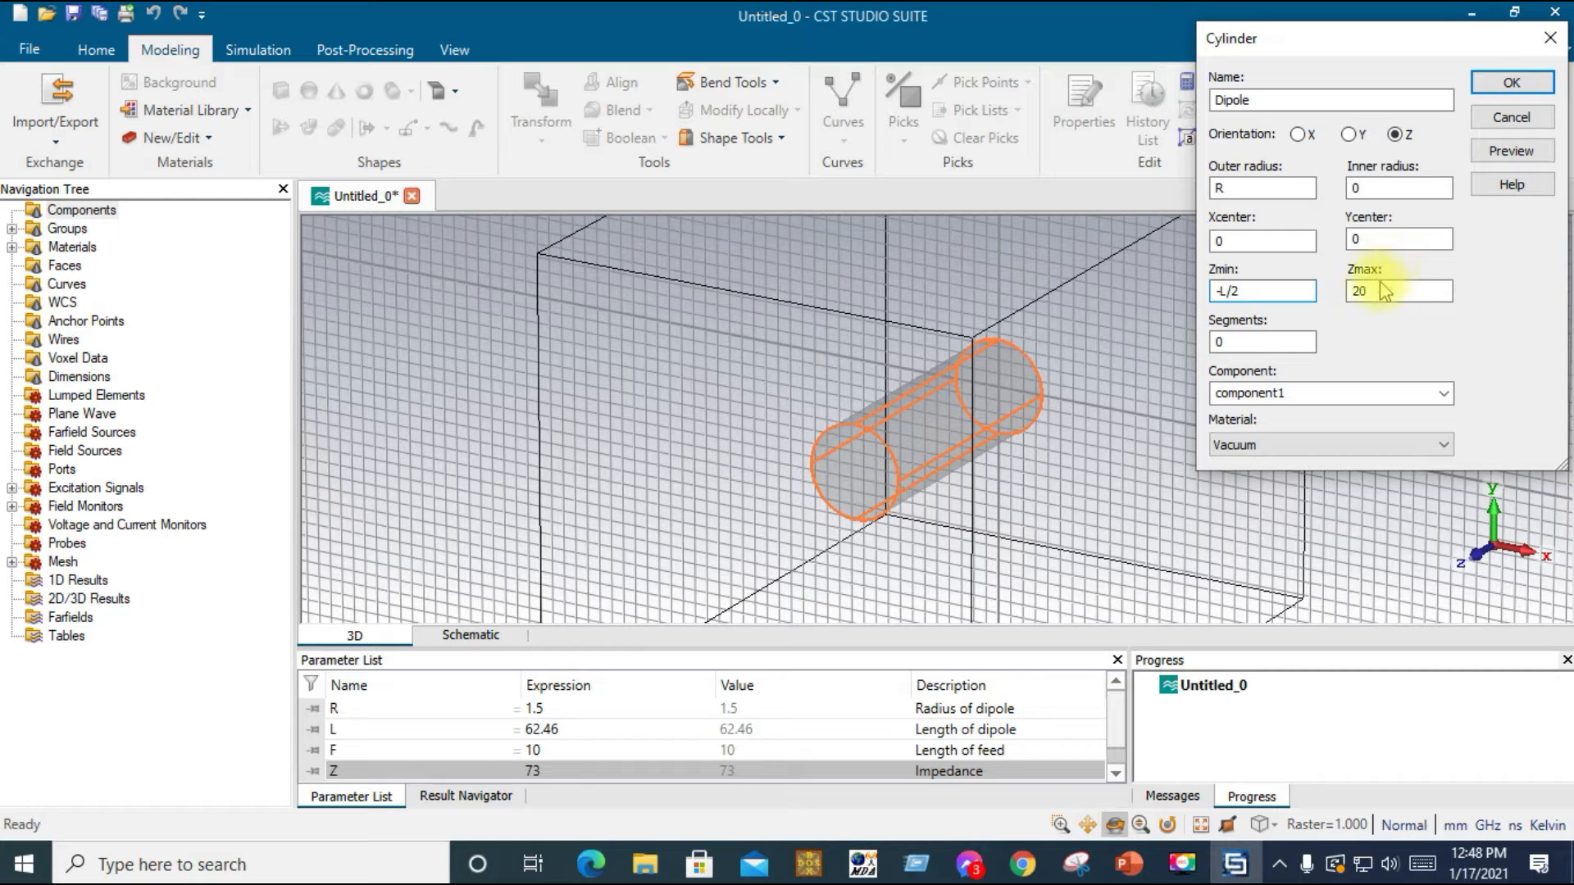
pyautogui.press('BackSpace')
pyautogui.press('BackSpace')
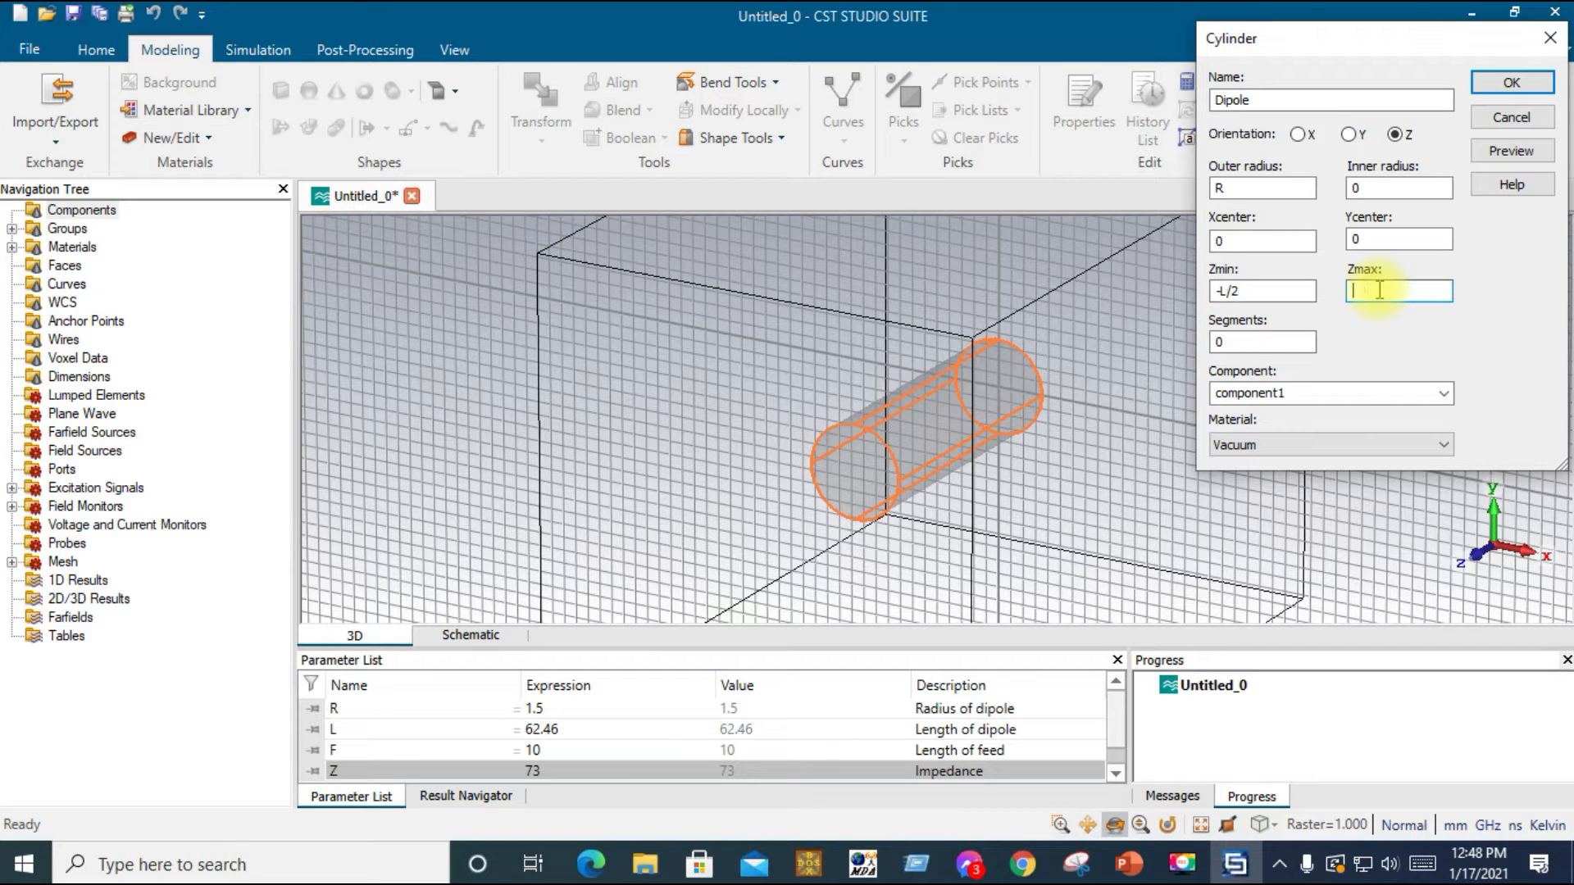
pyautogui.write('L')
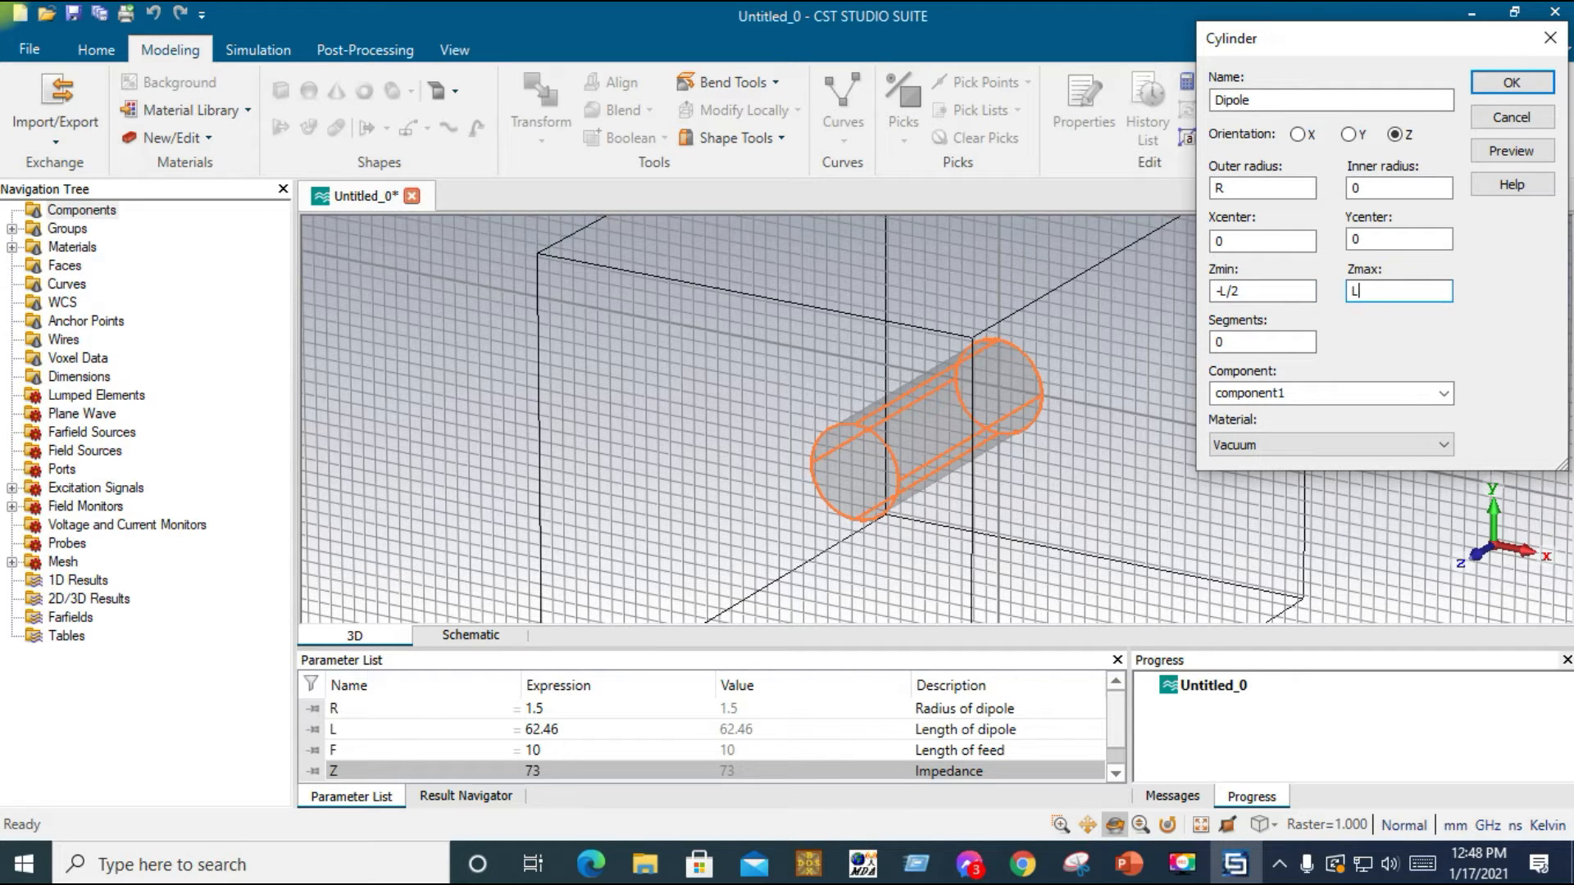
pyautogui.write('/2')
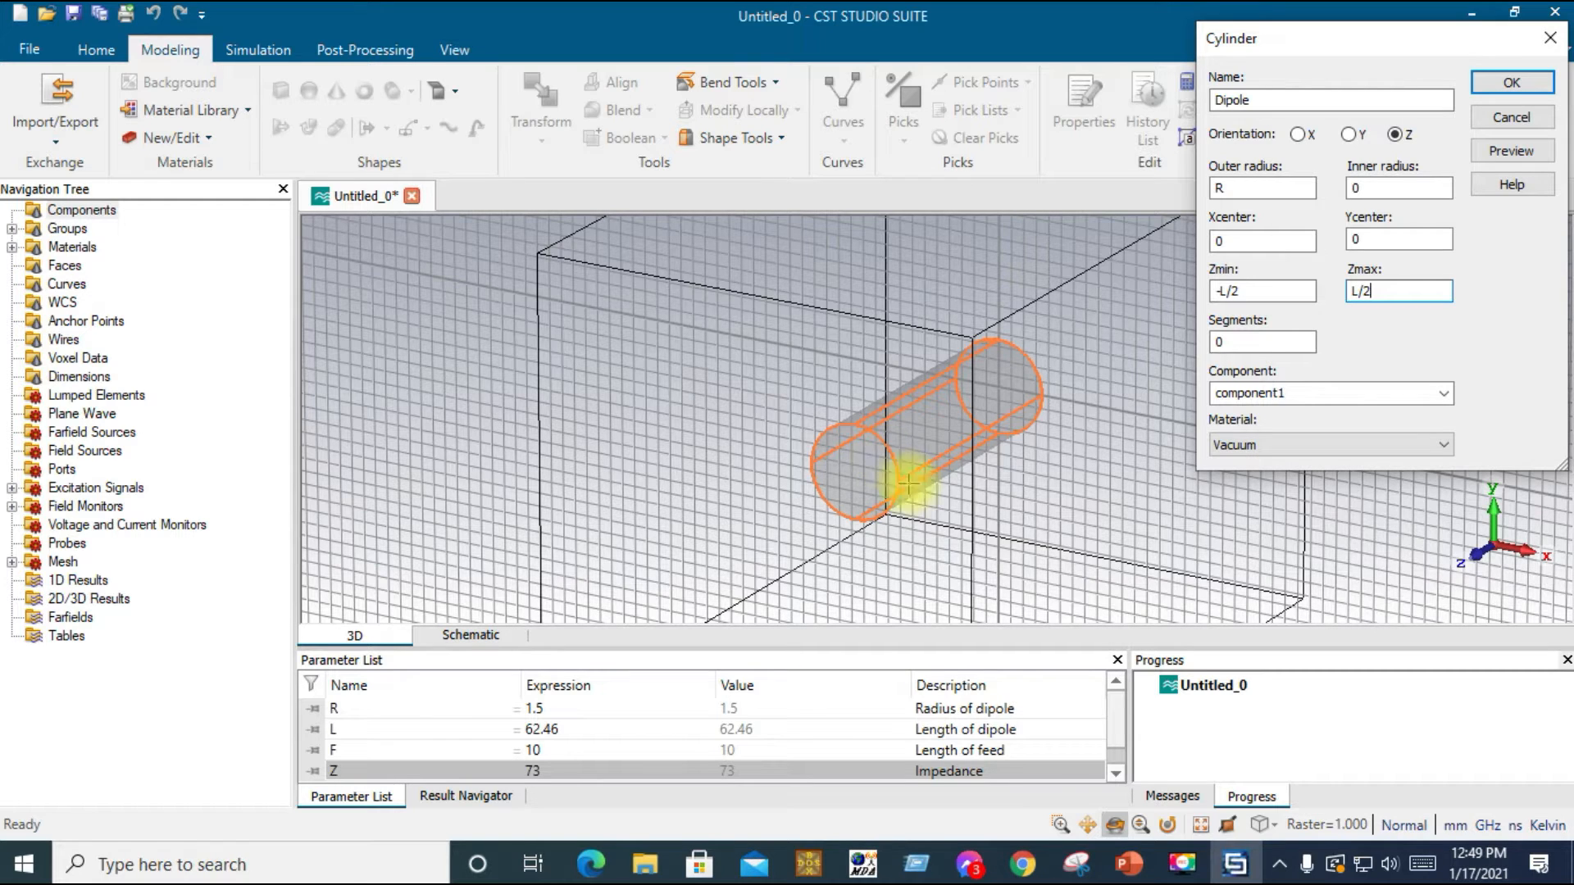
# Assign PEC as the Dipole cylinder's material, preview the shape and create it
pyautogui.click(1285, 451)
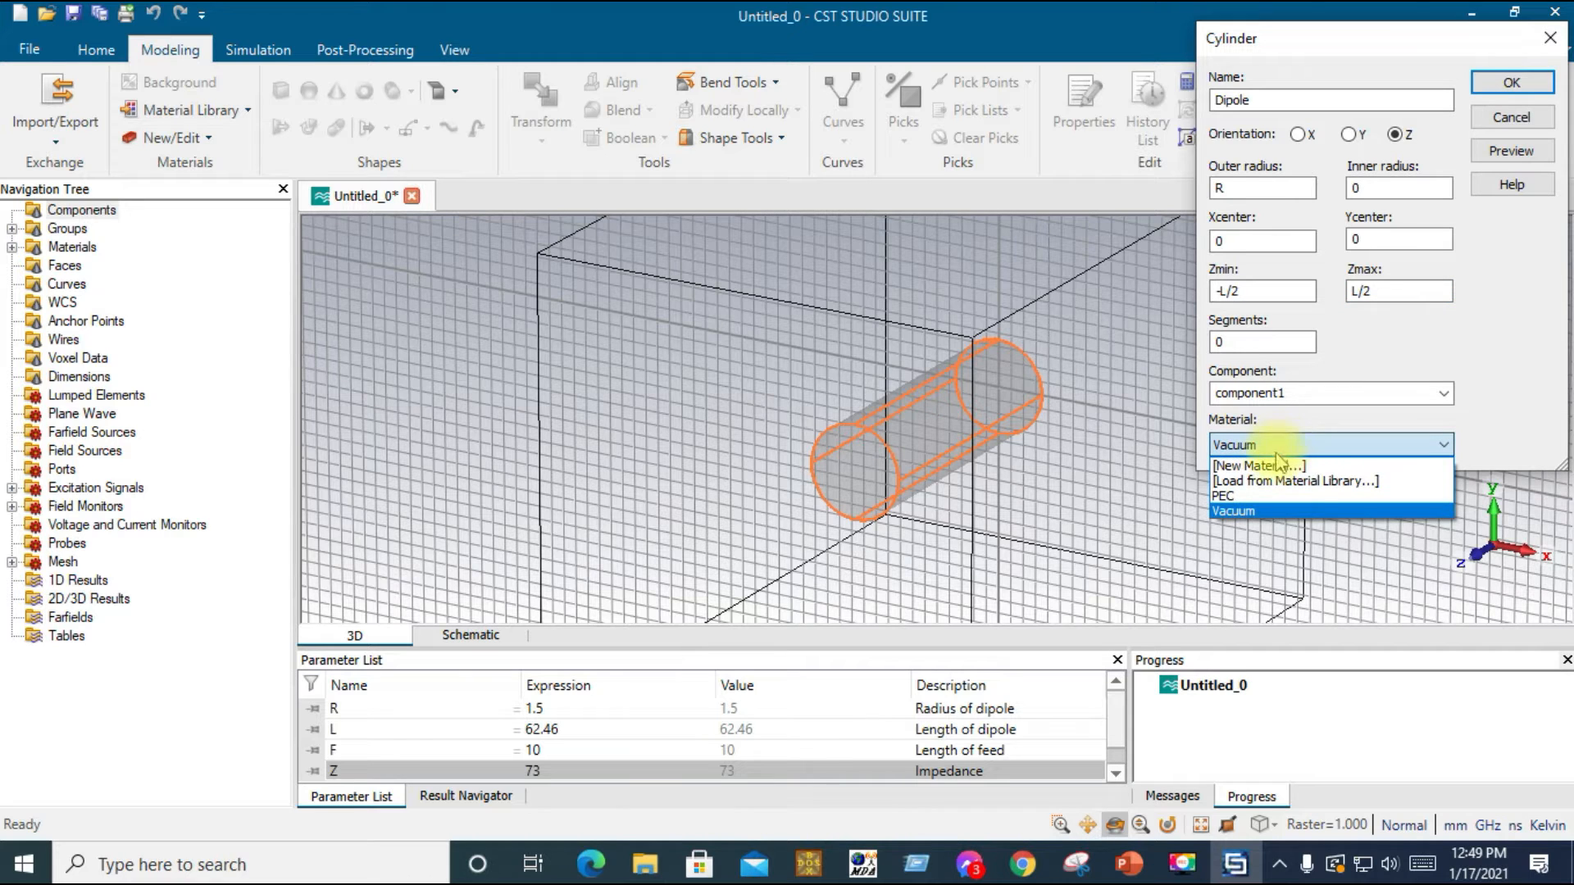
pyautogui.click(1273, 500)
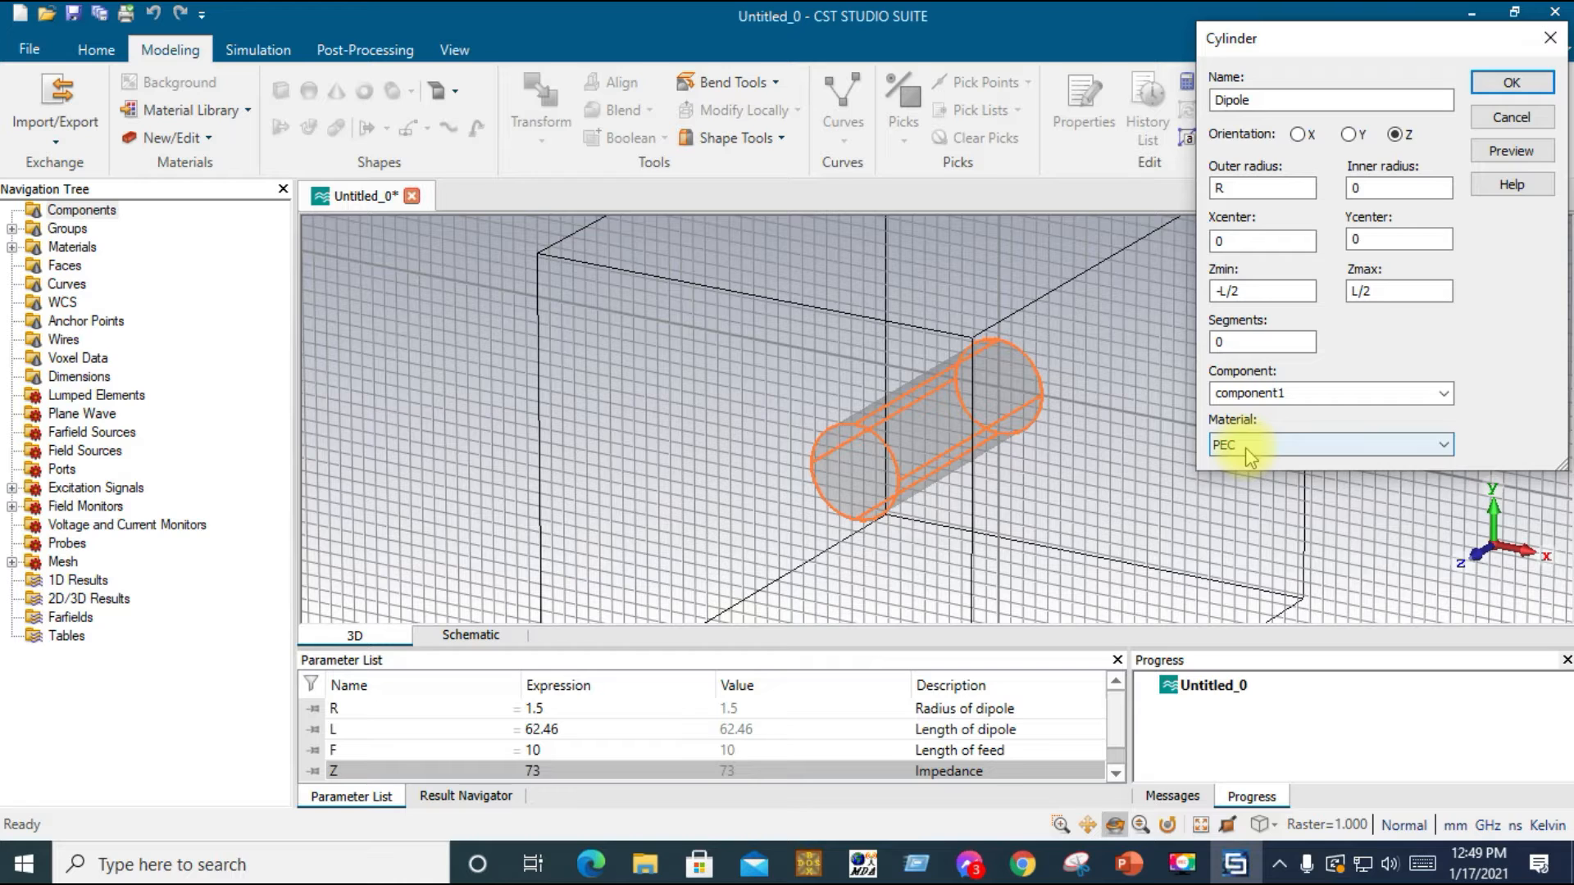
pyautogui.click(1250, 455)
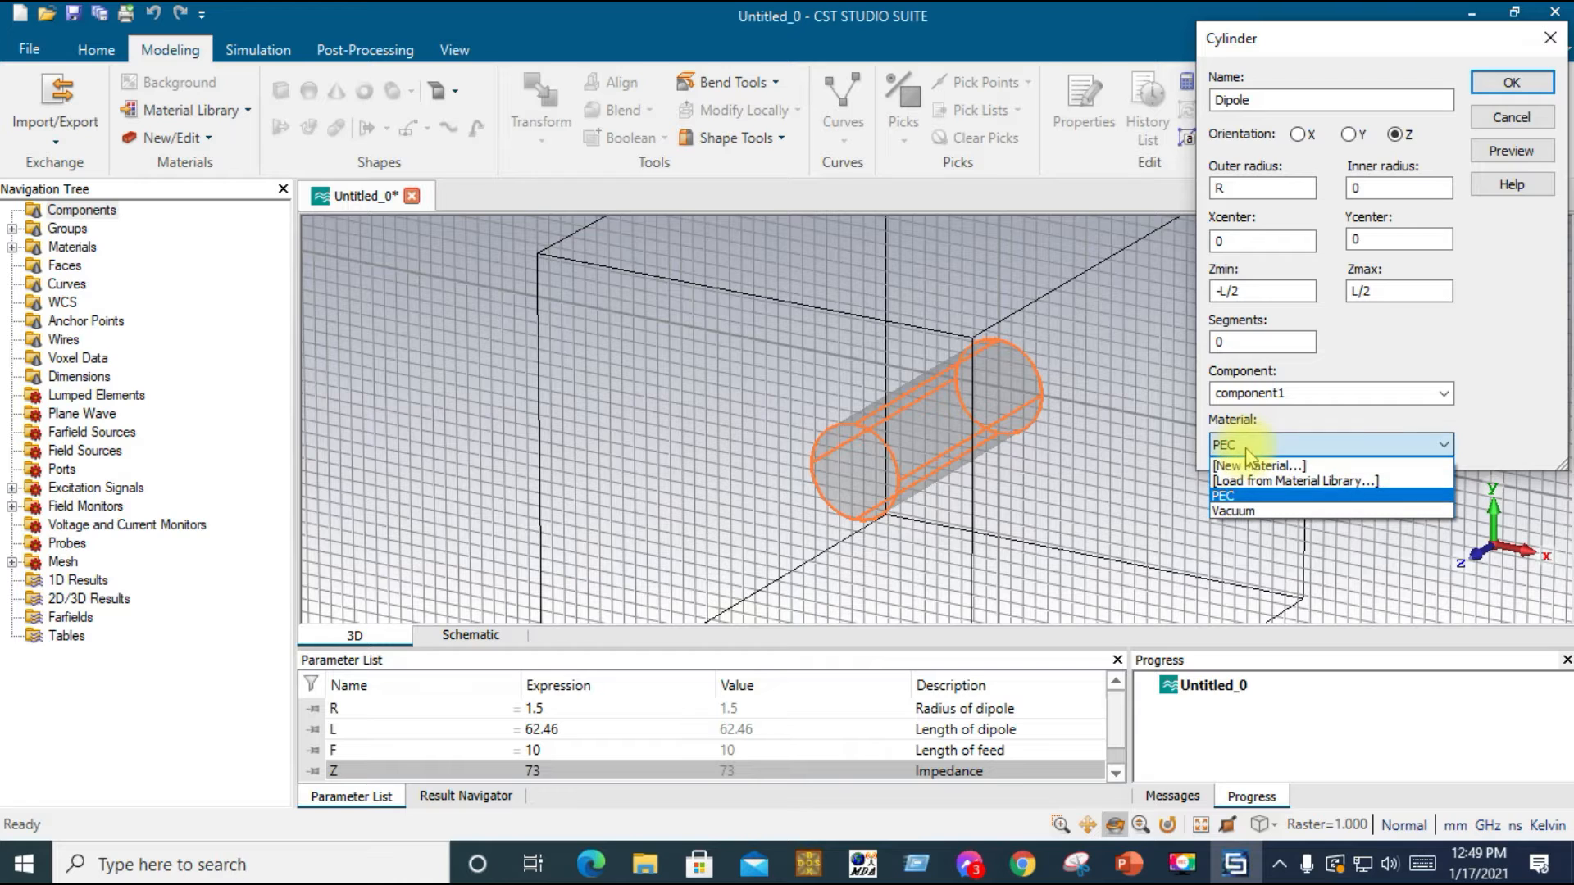
pyautogui.click(1253, 496)
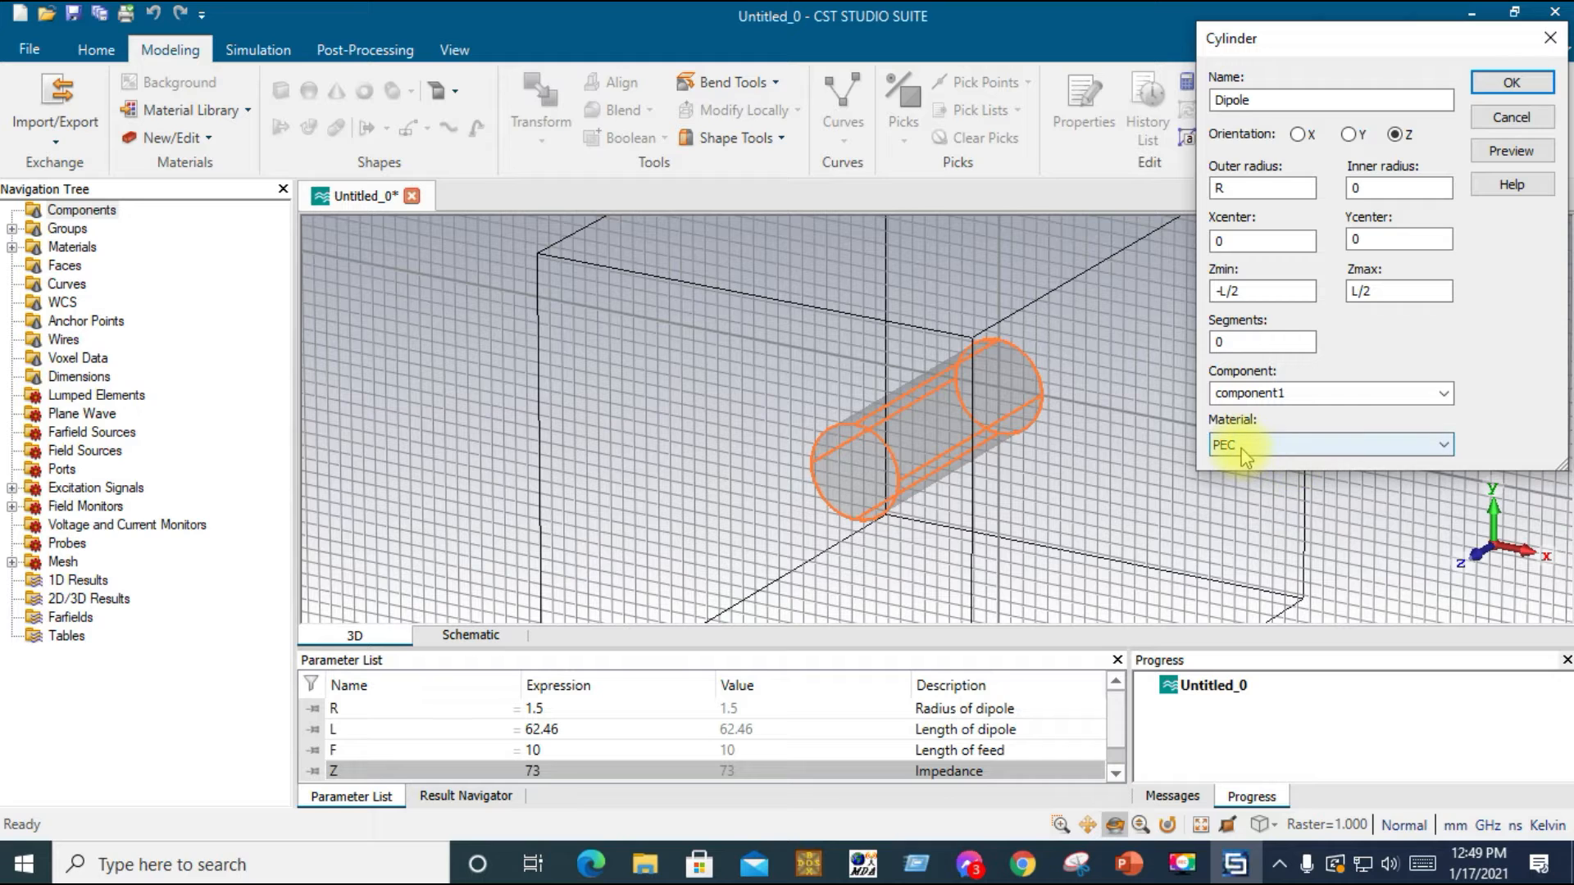
pyautogui.click(1513, 151)
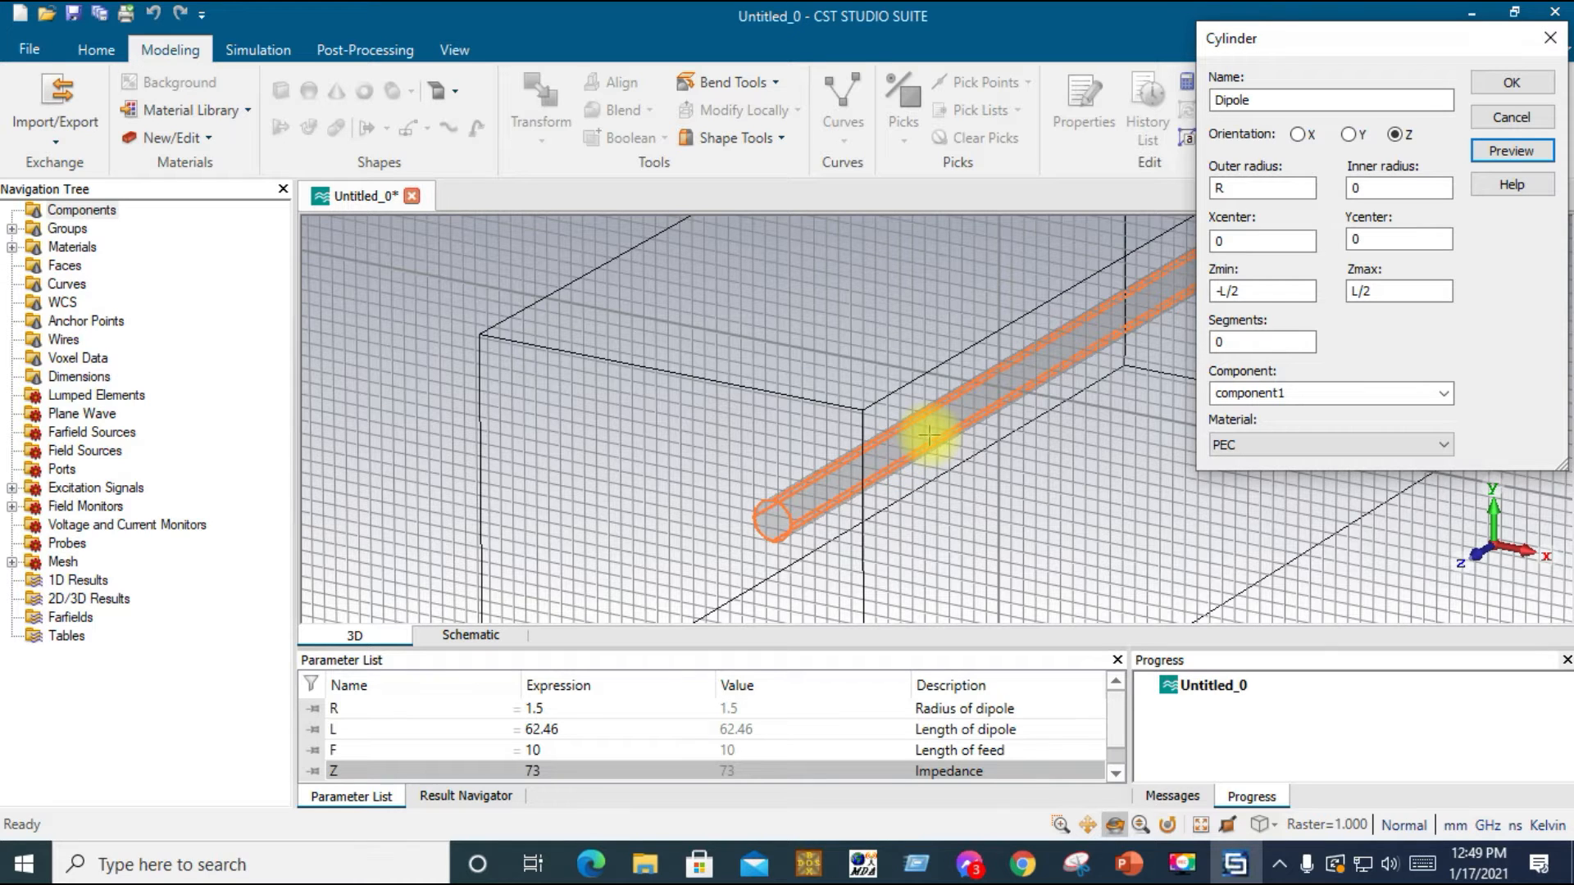
pyautogui.click(1511, 82)
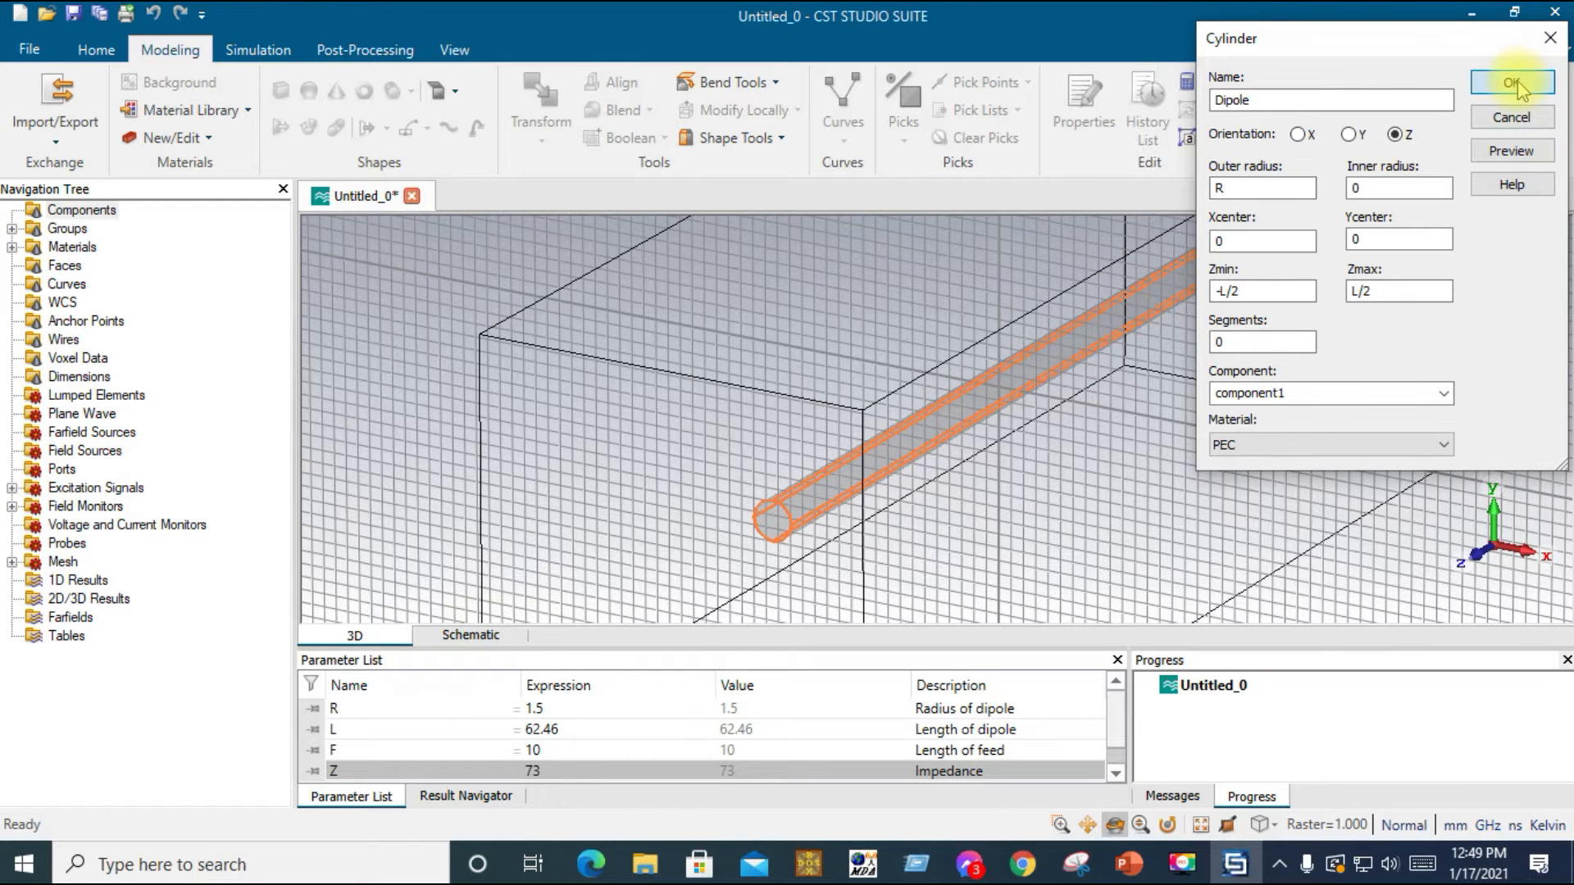
# Sketch a second solid cylinder along Z near the dipole's far end, about 2.2 mm in radius and 28.6 mm high, and bring up its settings
pyautogui.moveTo(791, 422); pyautogui.dragTo(692, 411)
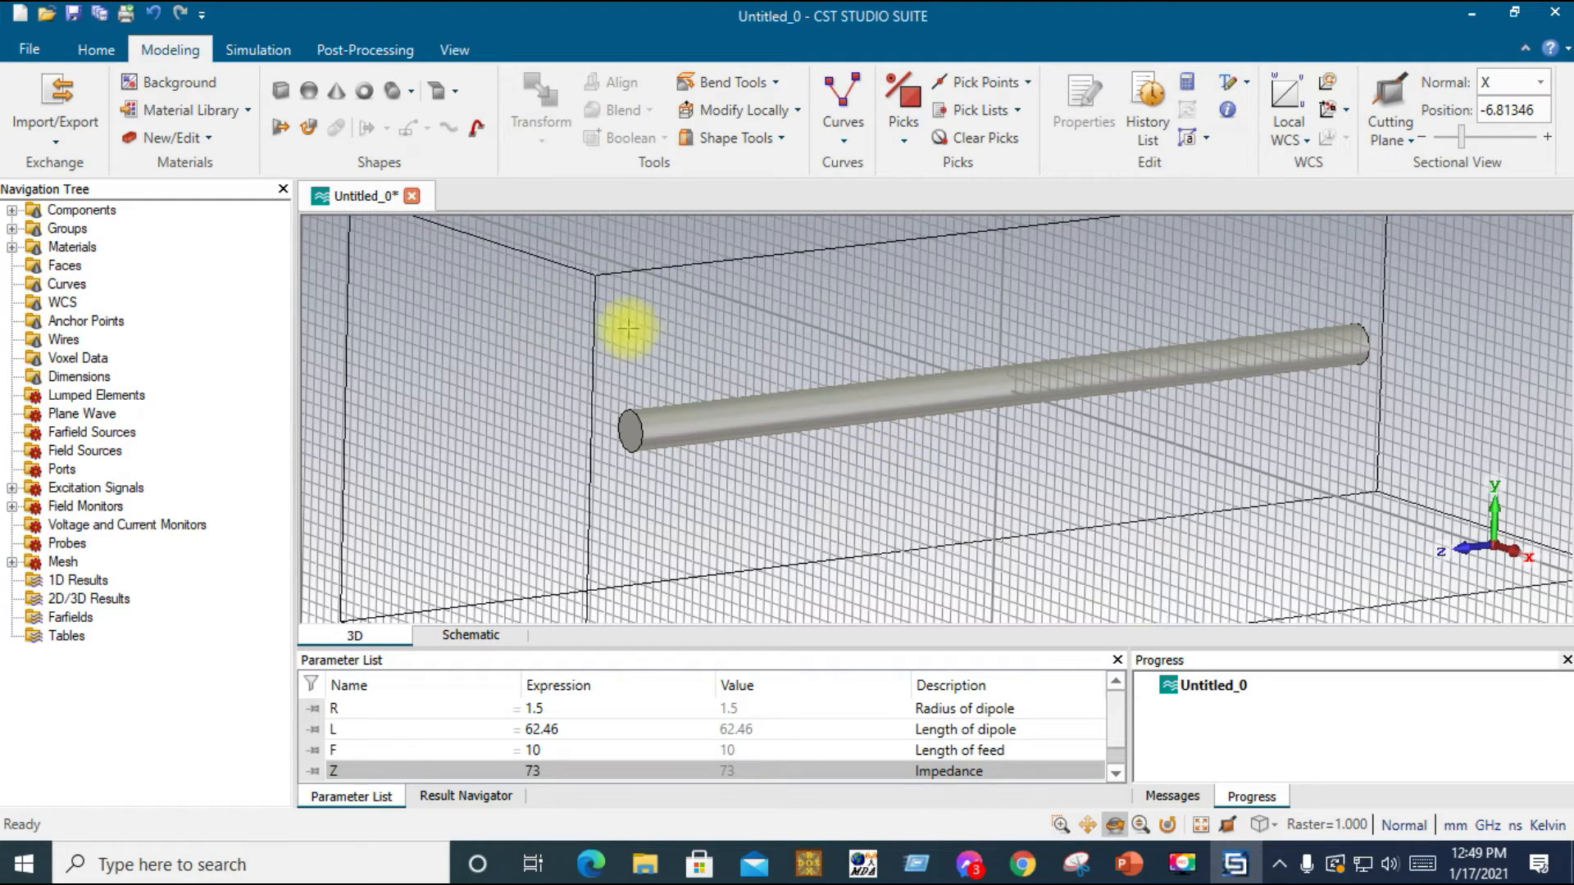
pyautogui.moveTo(604, 366); pyautogui.dragTo(720, 358)
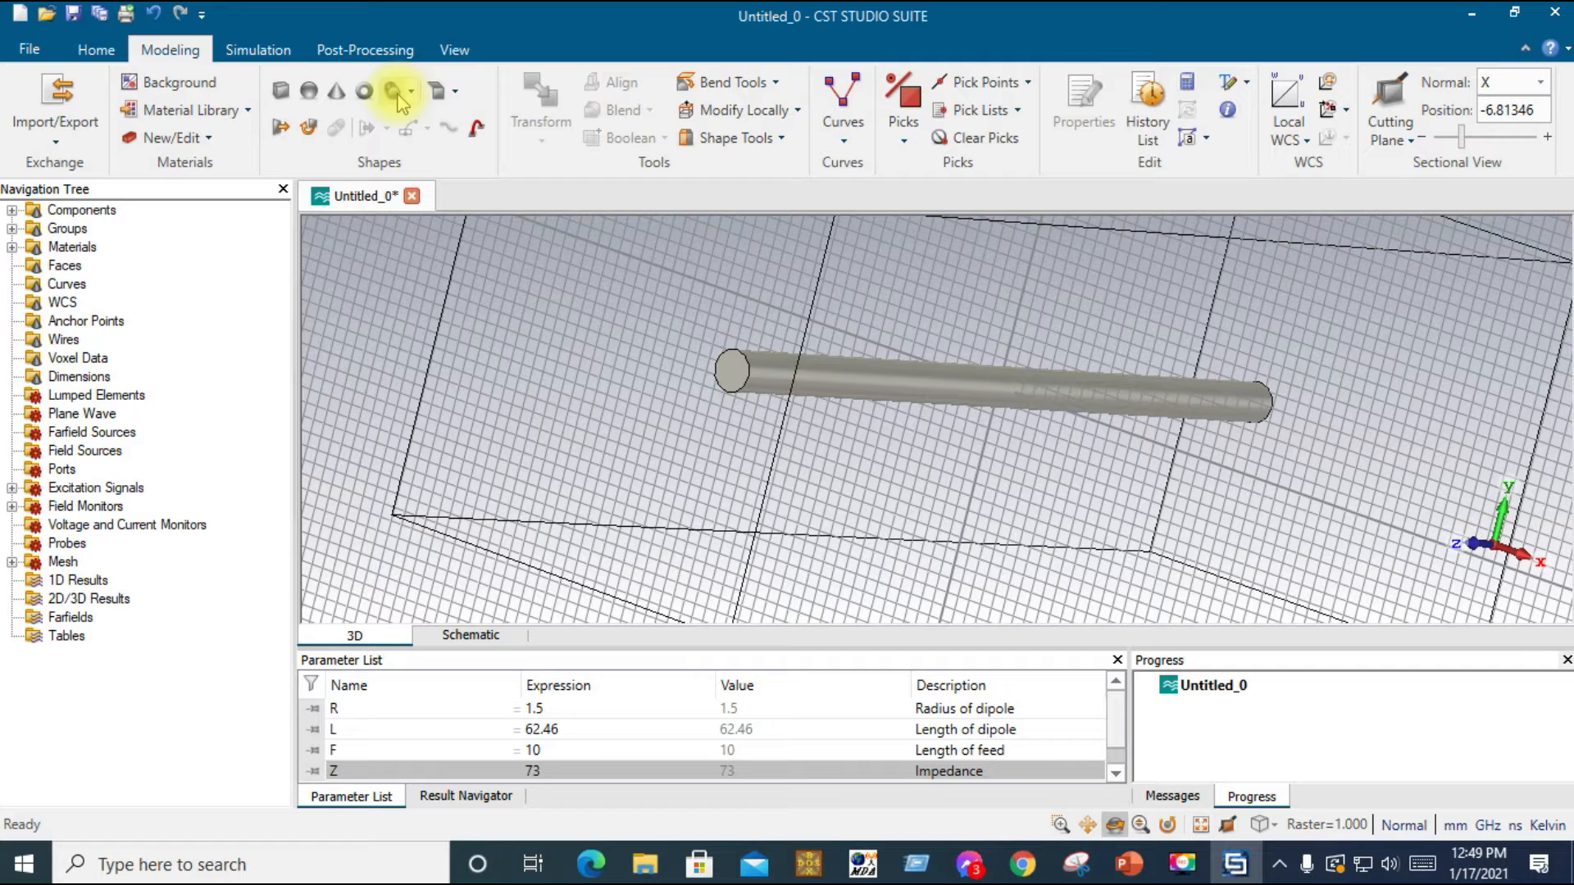
pyautogui.click(397, 95)
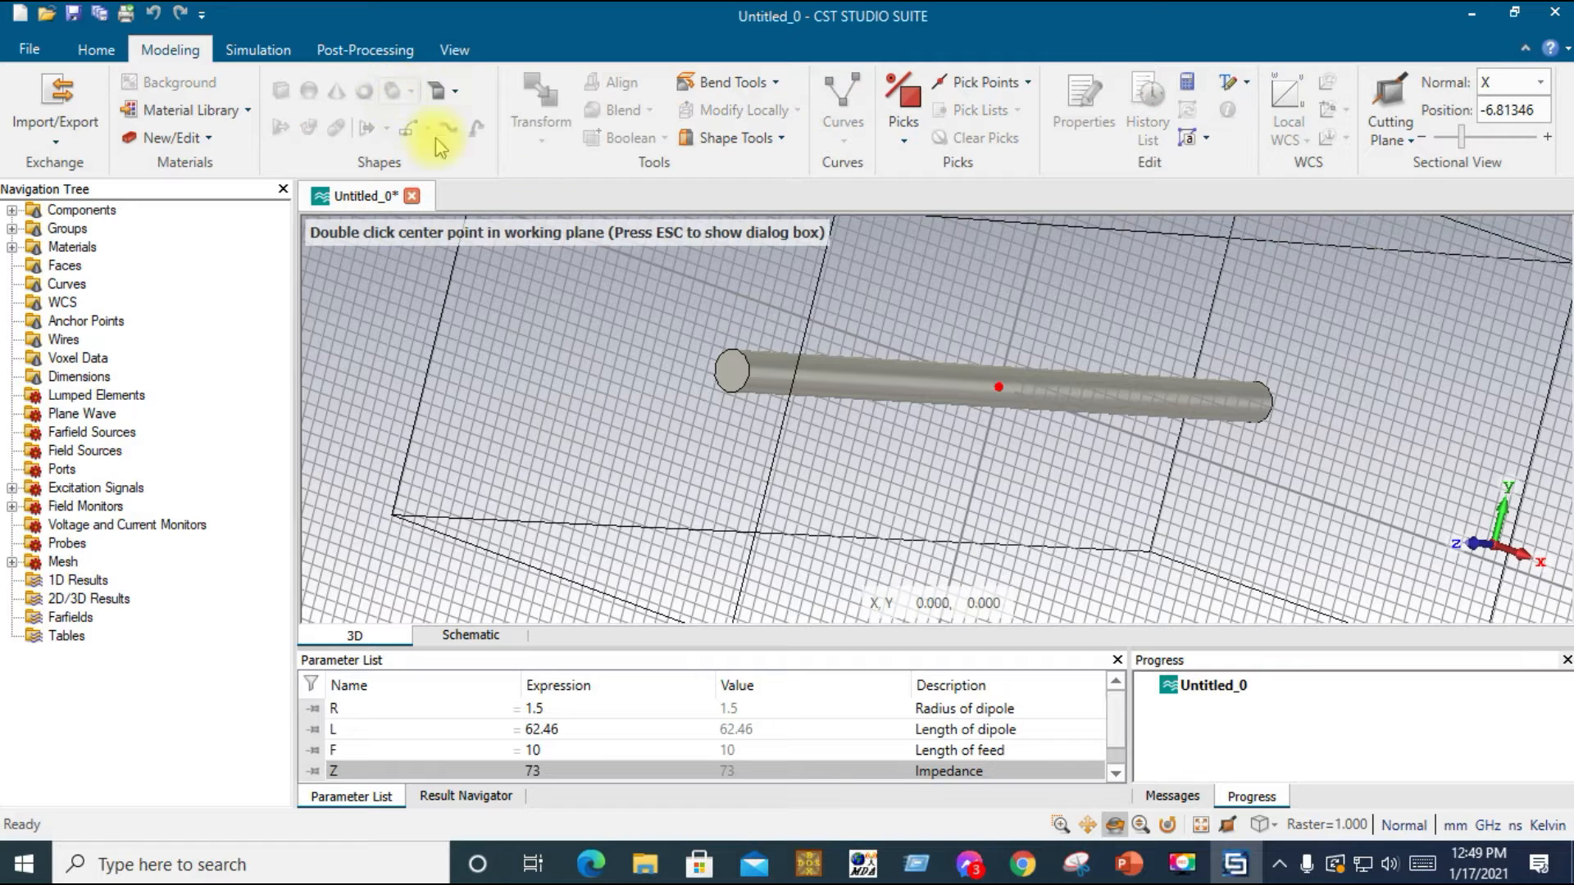
pyautogui.doubleClick(1282, 388)
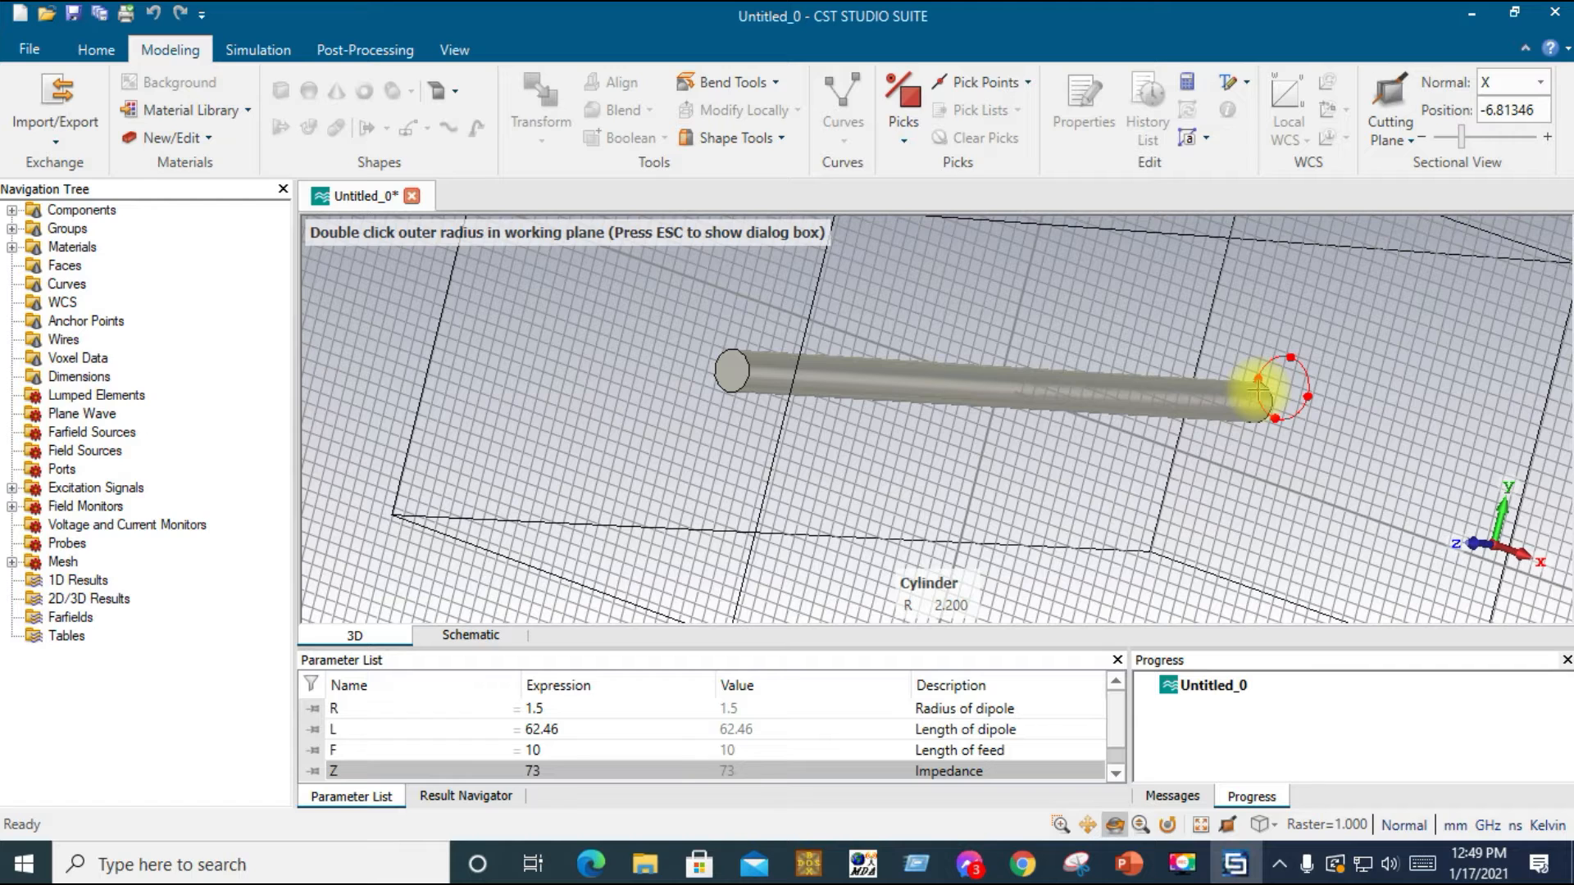
pyautogui.doubleClick(1258, 391)
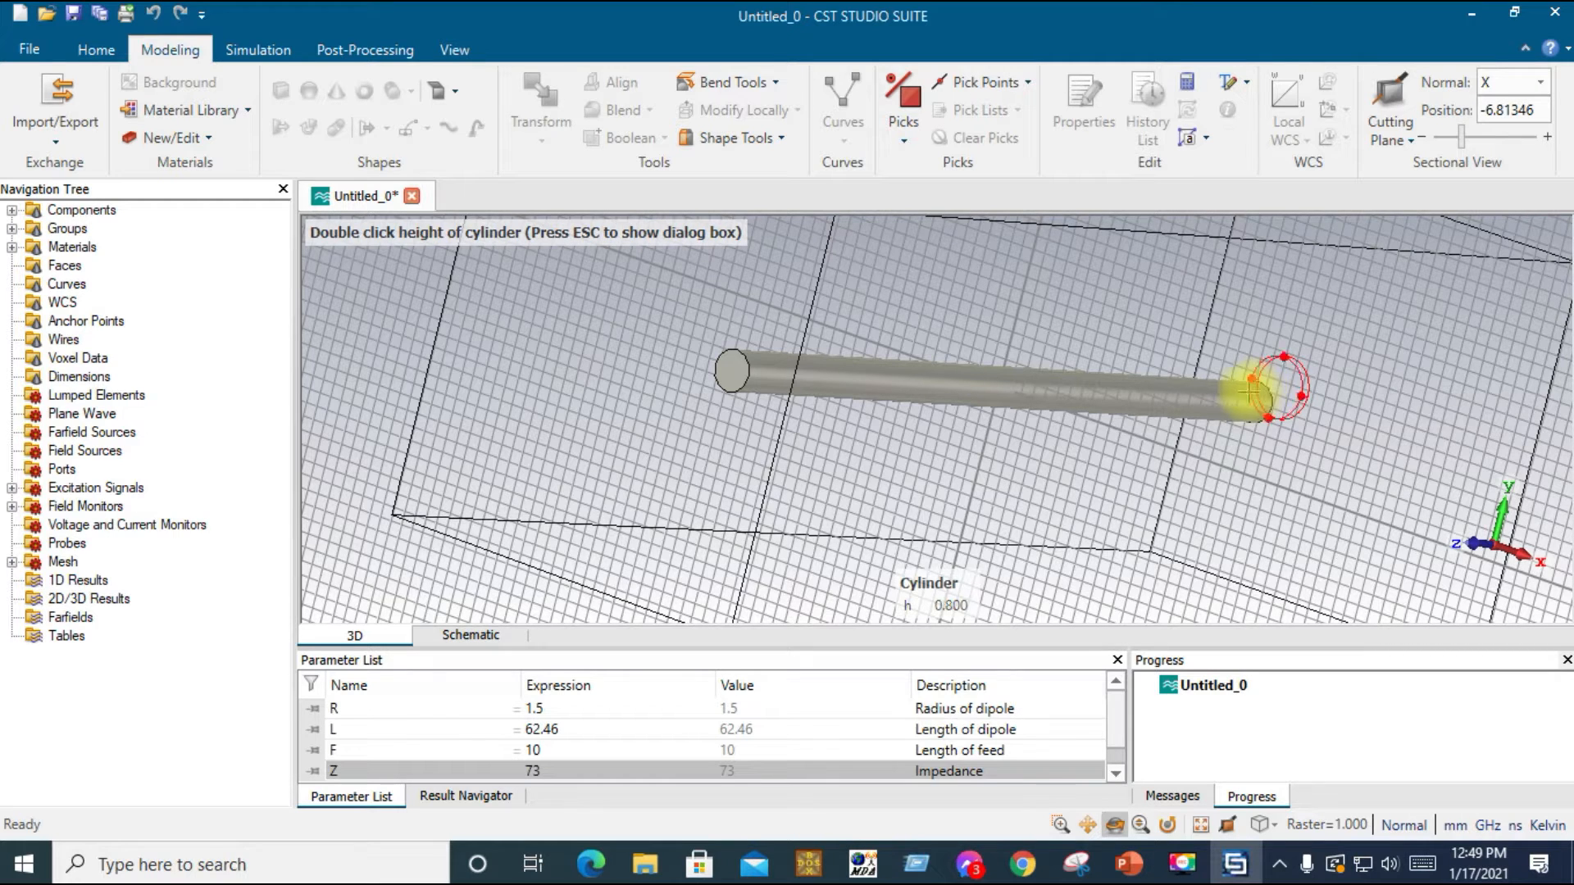
pyautogui.doubleClick(1015, 385)
pyautogui.press('Escape')
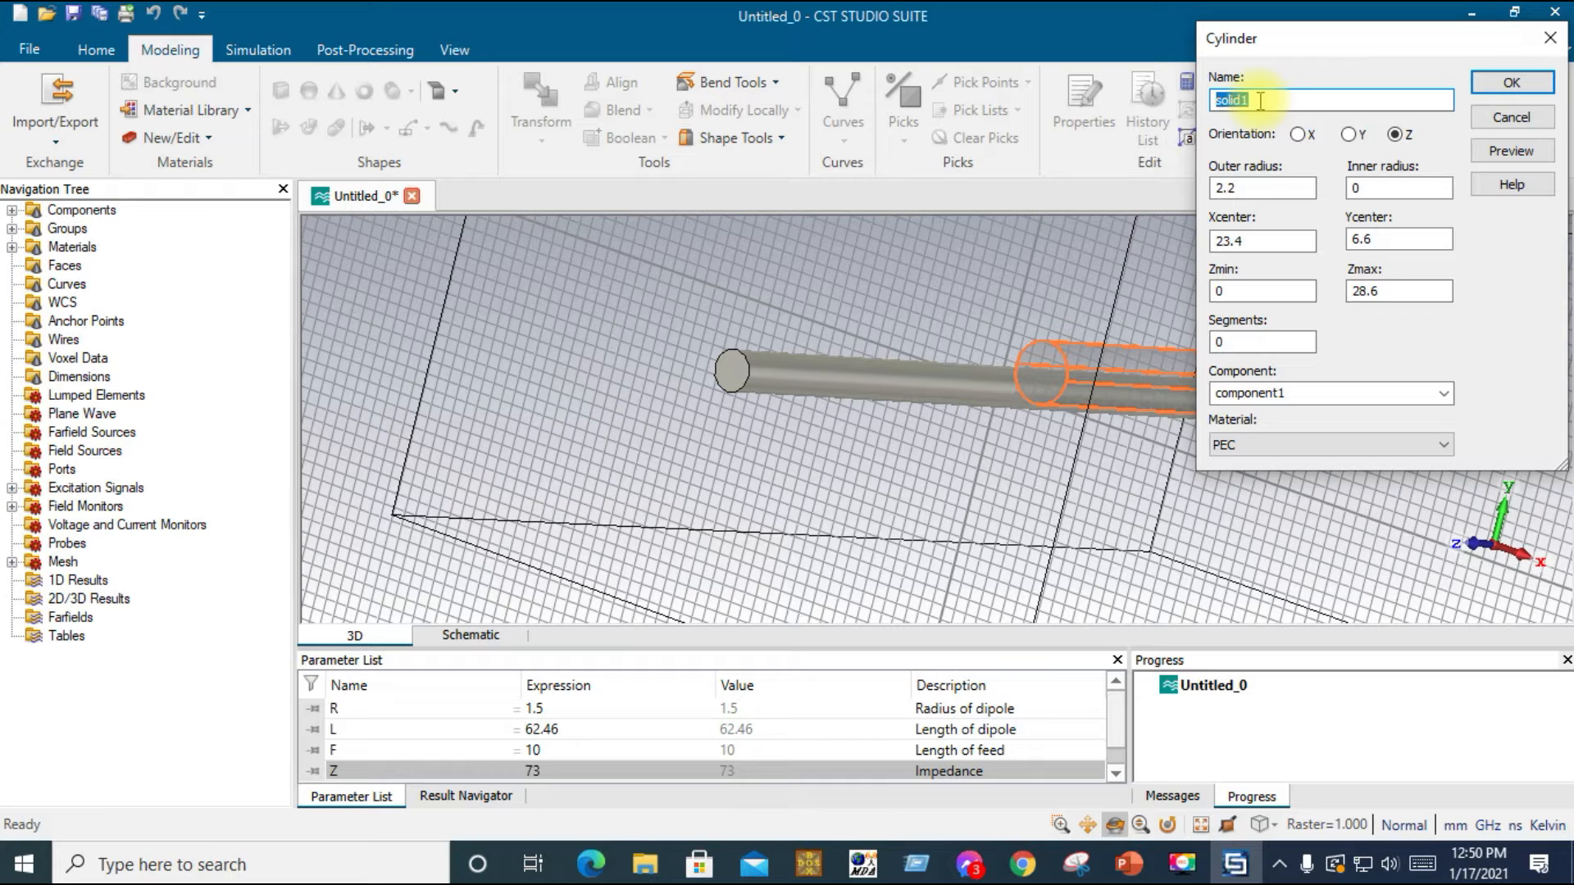
# Name the second cylinder "Feed" and set its outer radius to the parameter R
pyautogui.press('BackSpace')
pyautogui.write('Feed')
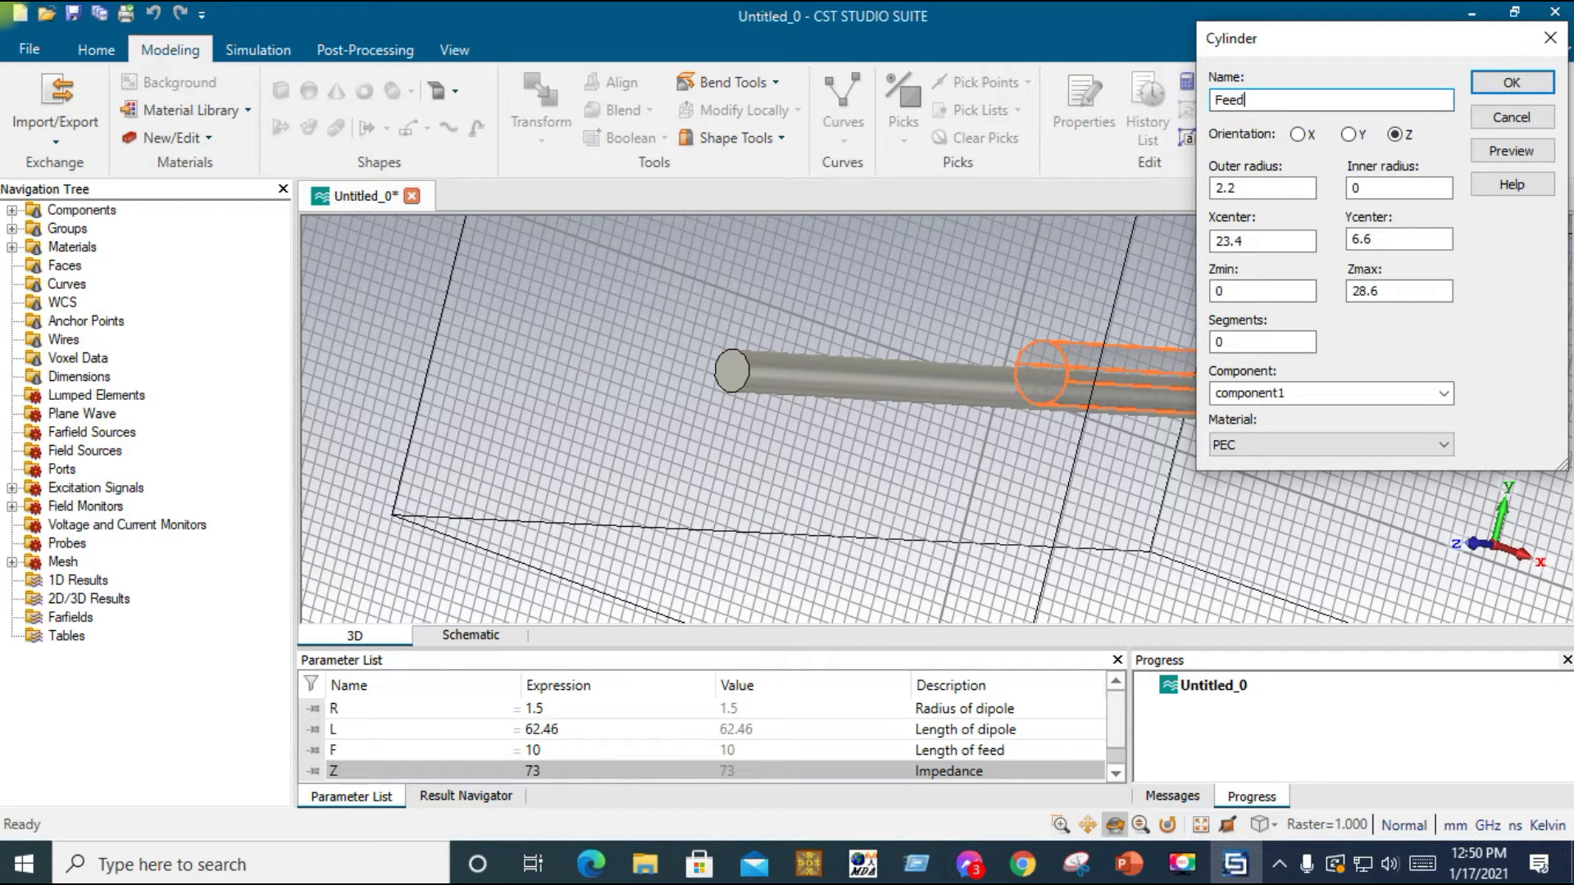
pyautogui.click(1256, 195)
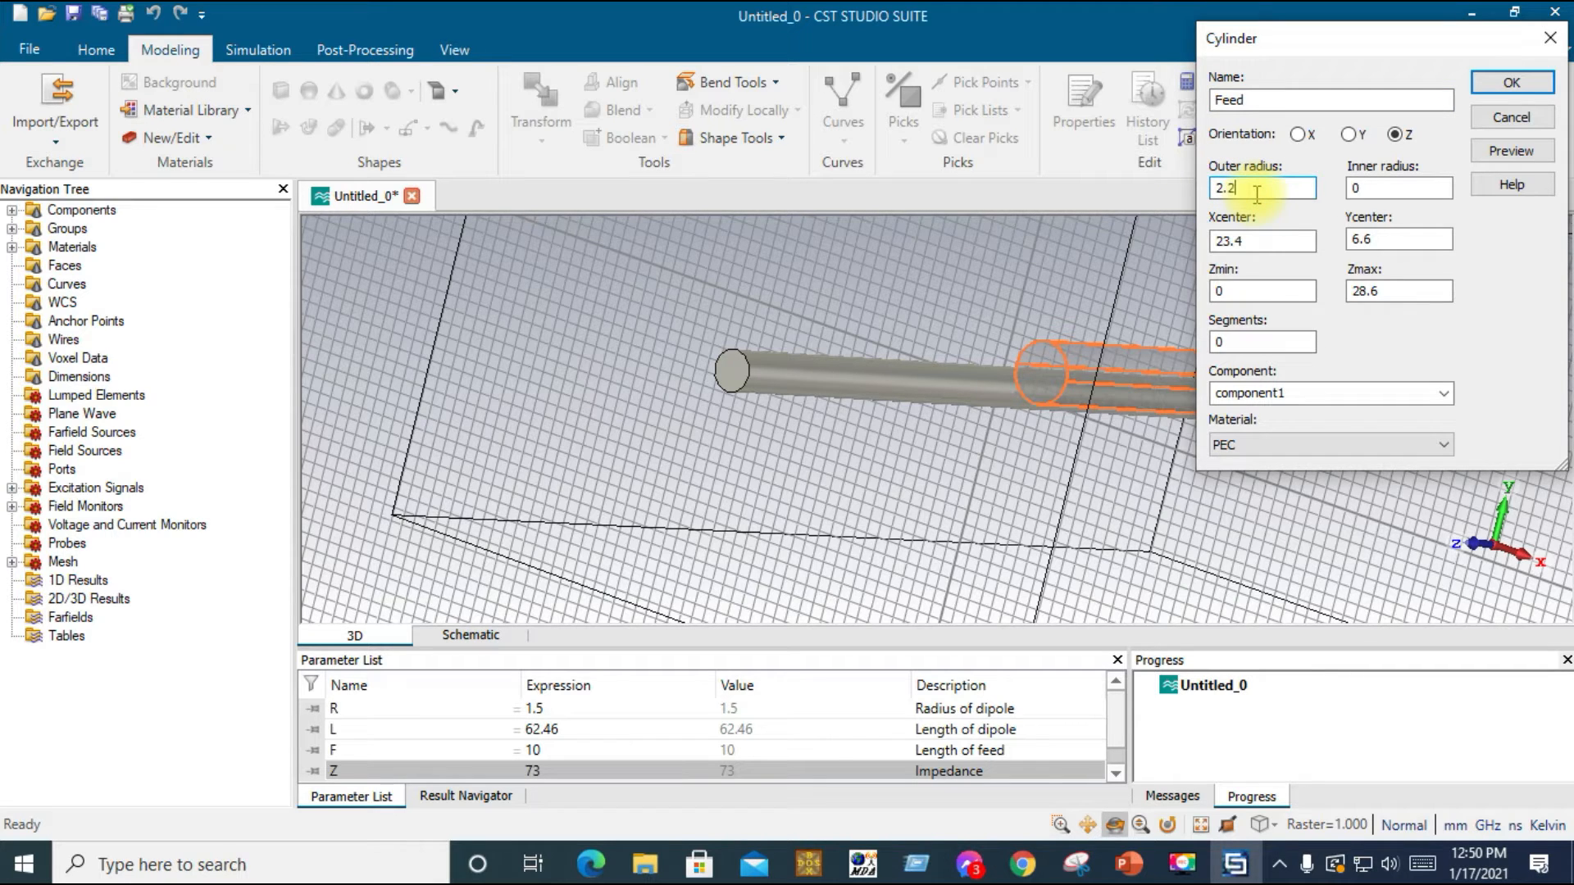
pyautogui.write('R')
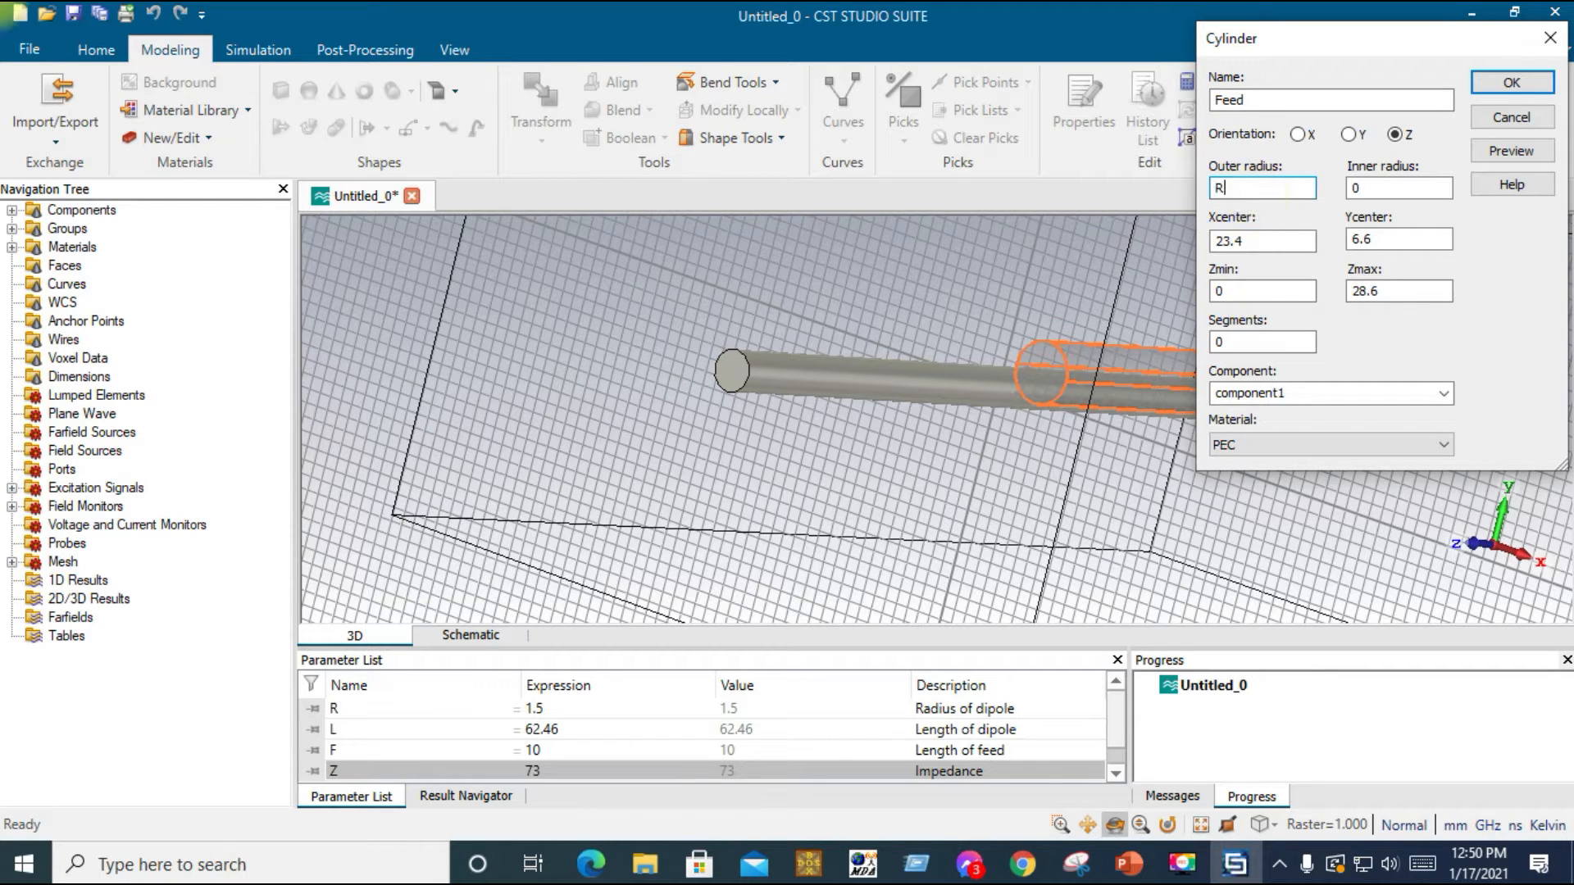
# Set the Feed cylinder's Xcenter and Ycenter to 0
pyautogui.click(1249, 241)
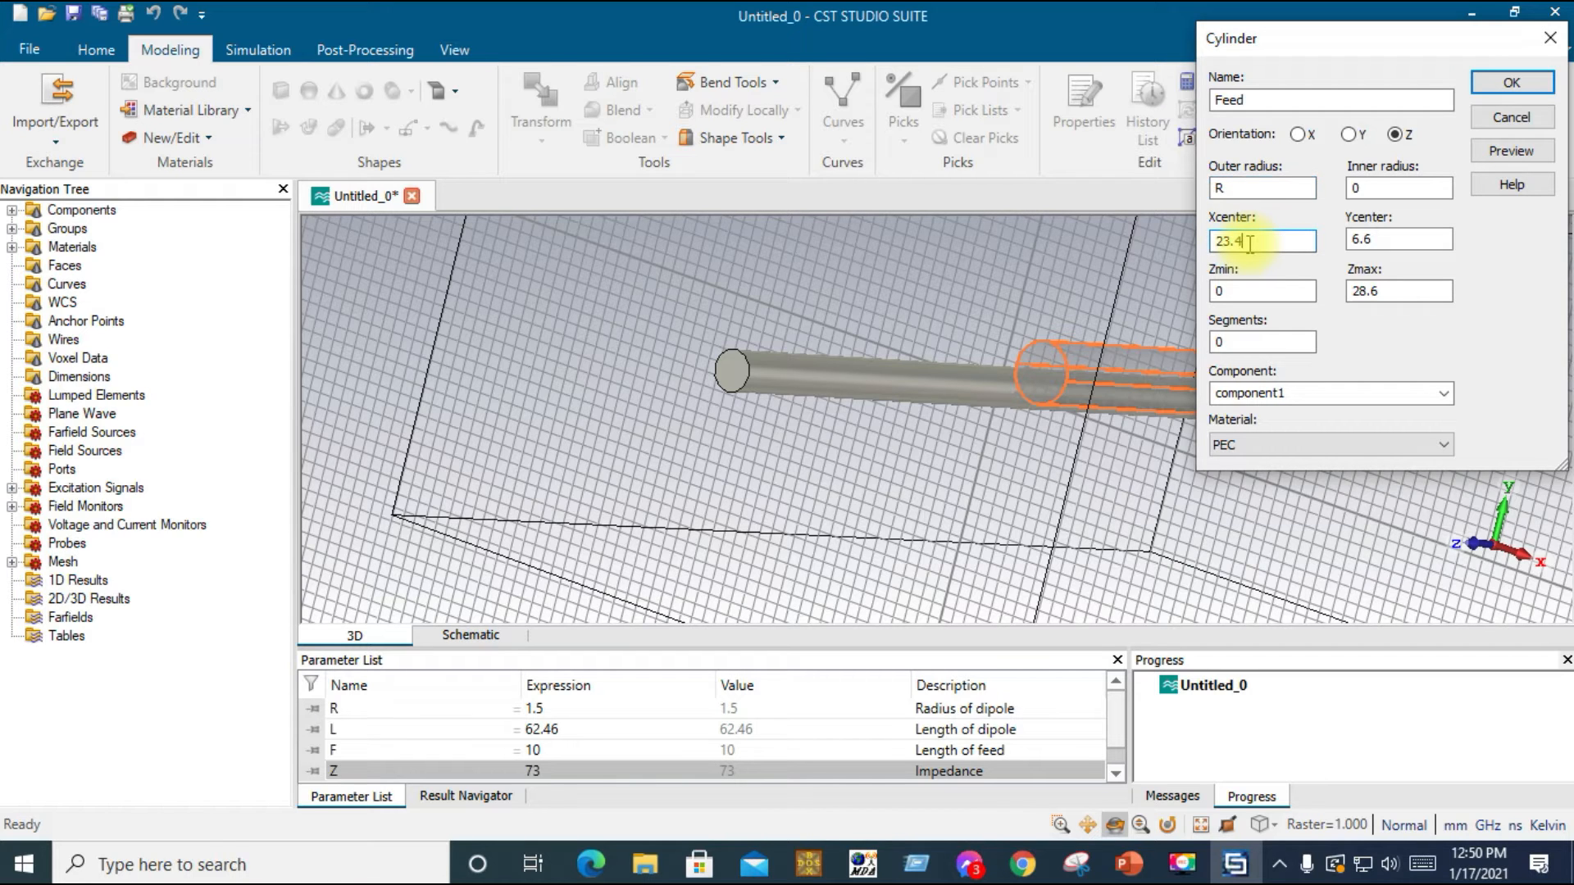
pyautogui.write('0')
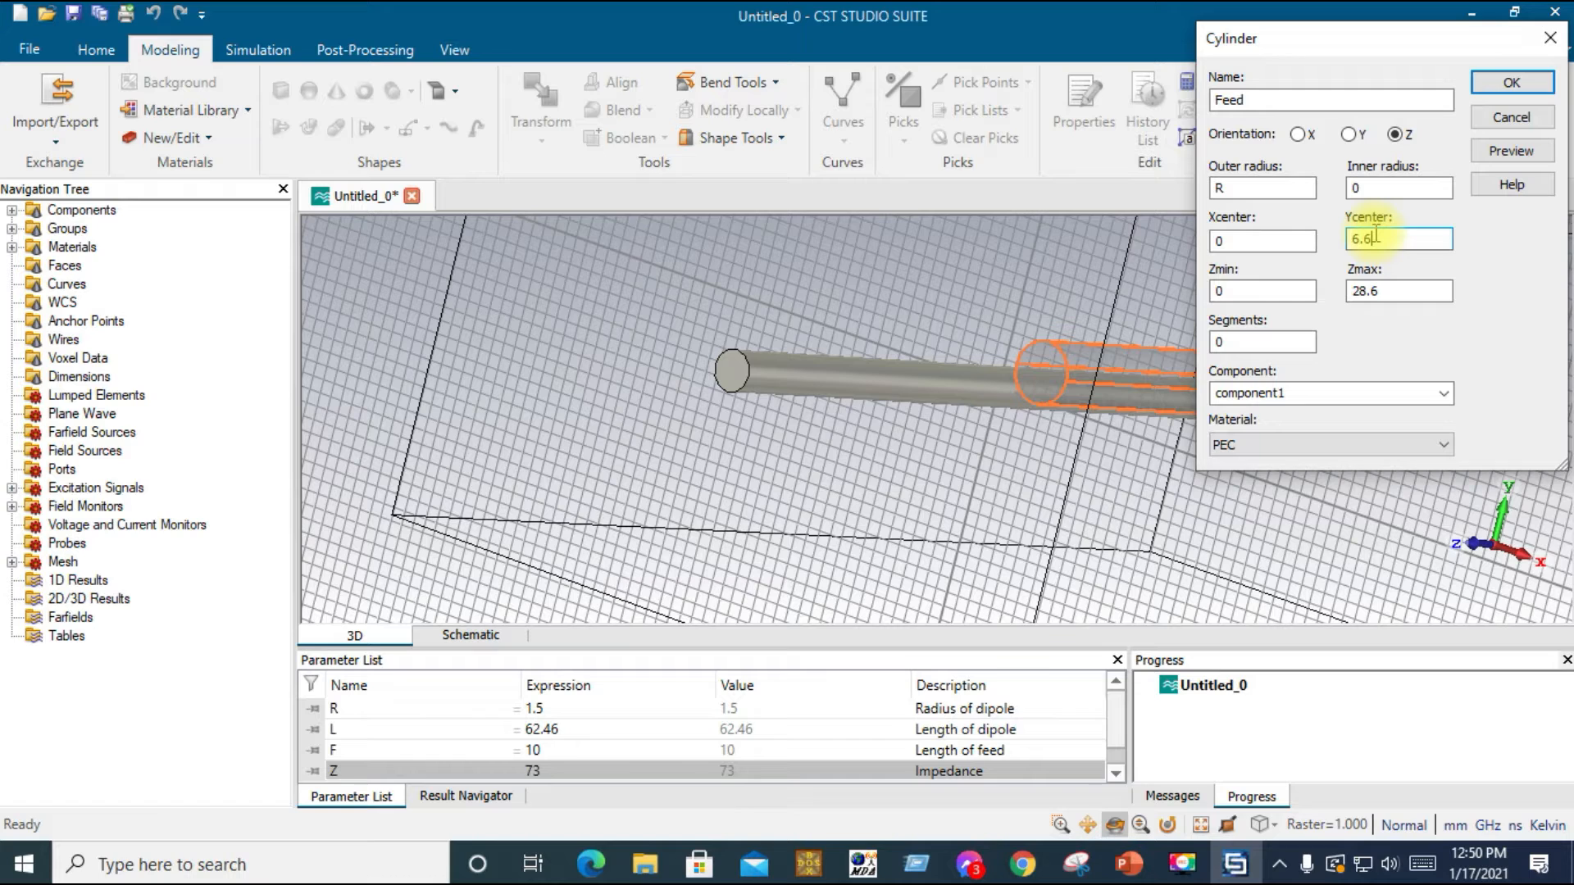
pyautogui.write('0')
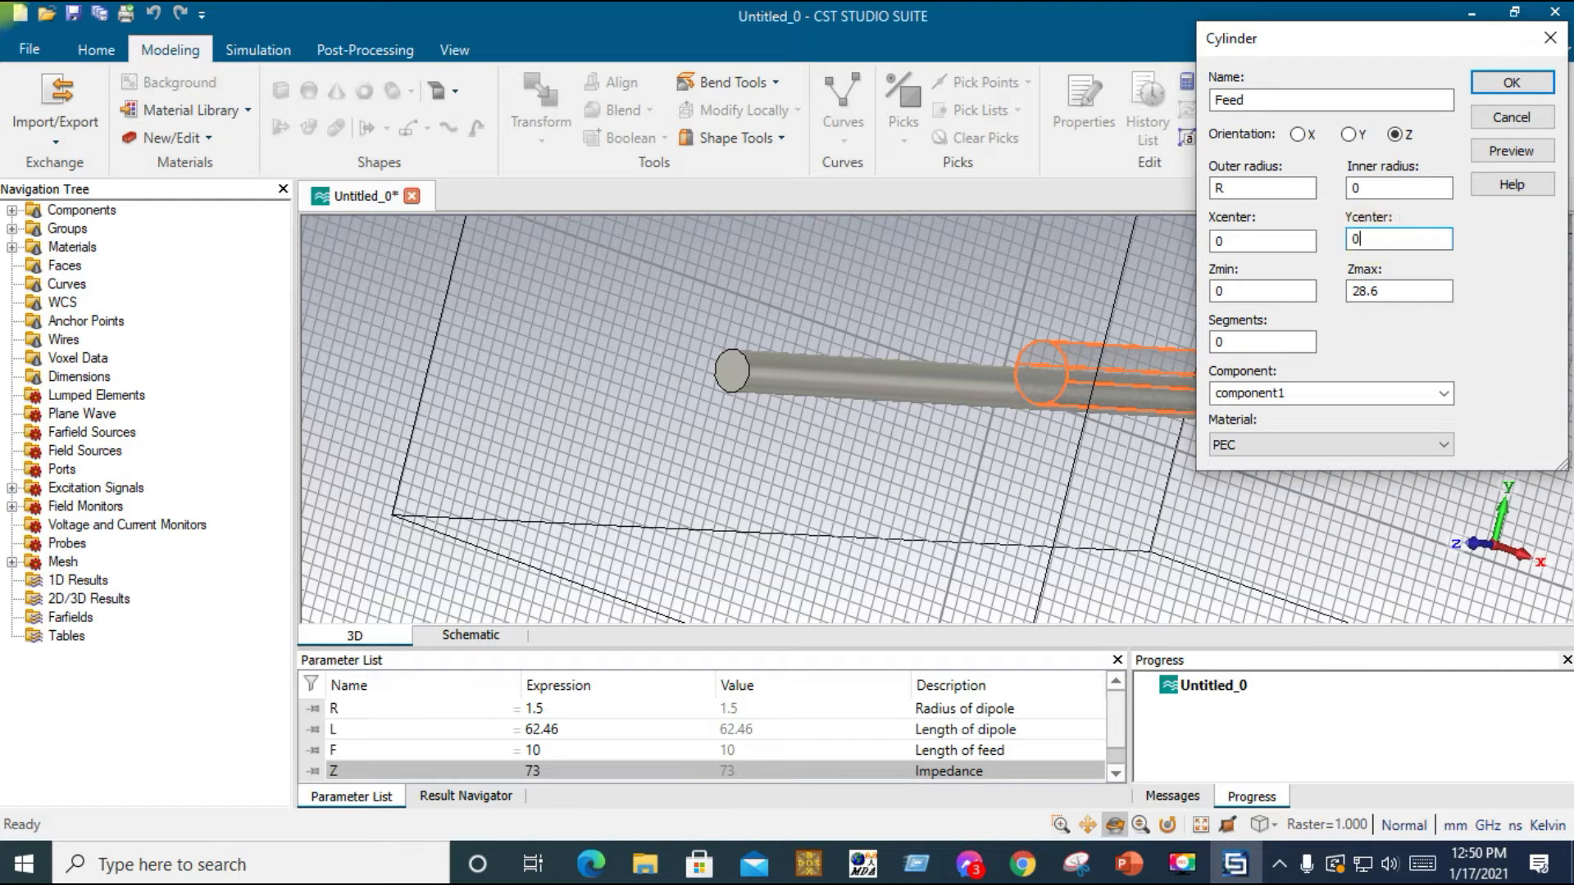
# Set the Feed cylinder's Zmin to -F/2 and its Zmax to F/2
pyautogui.click(1238, 291)
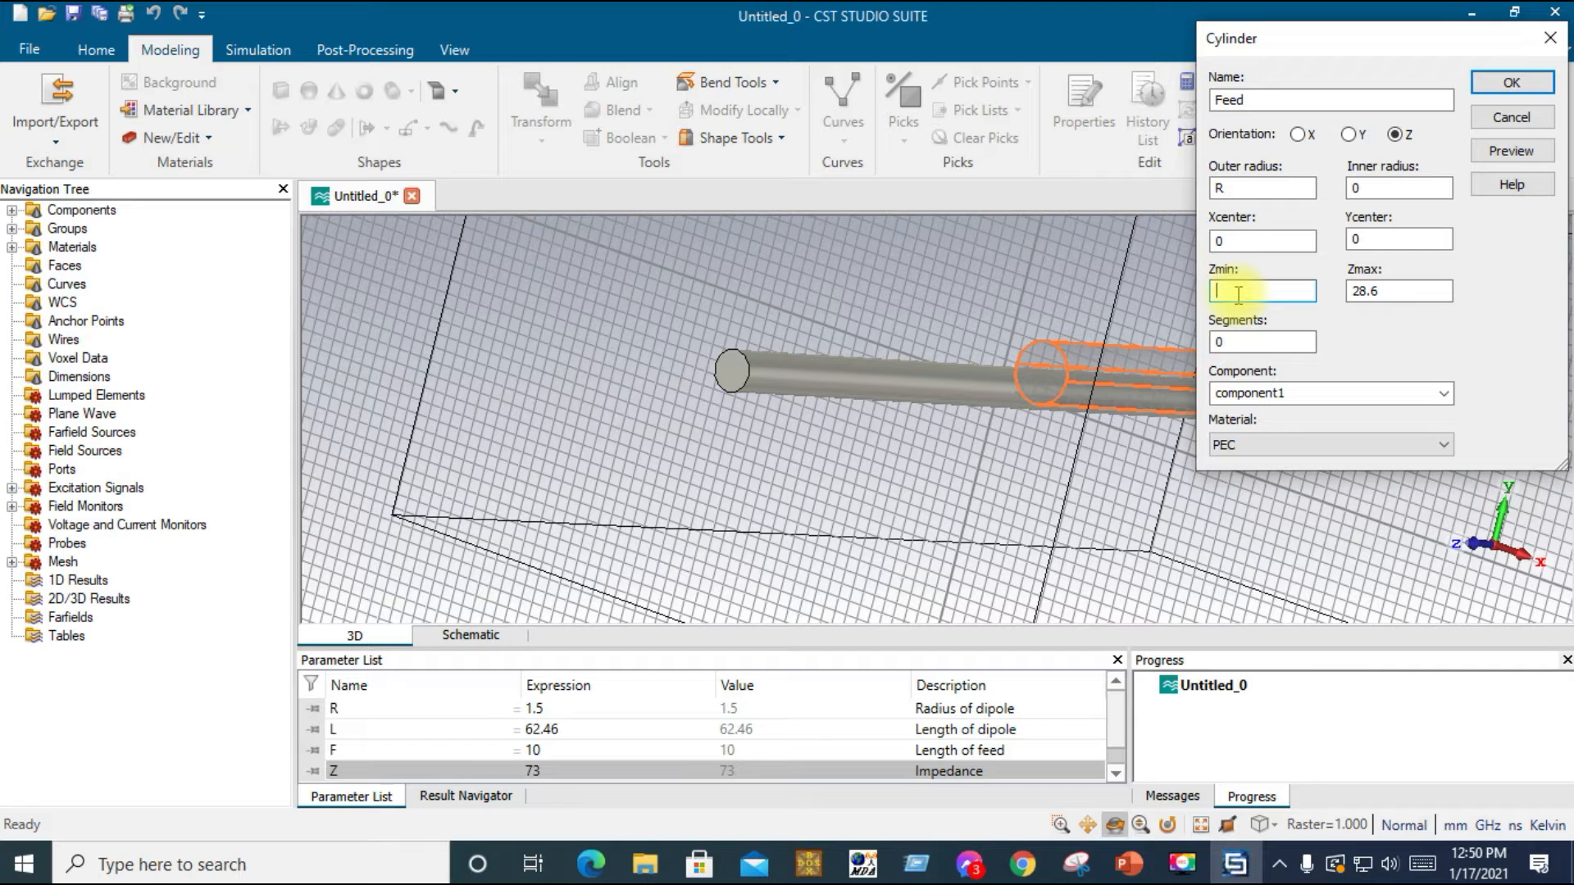
pyautogui.write('-F/2')
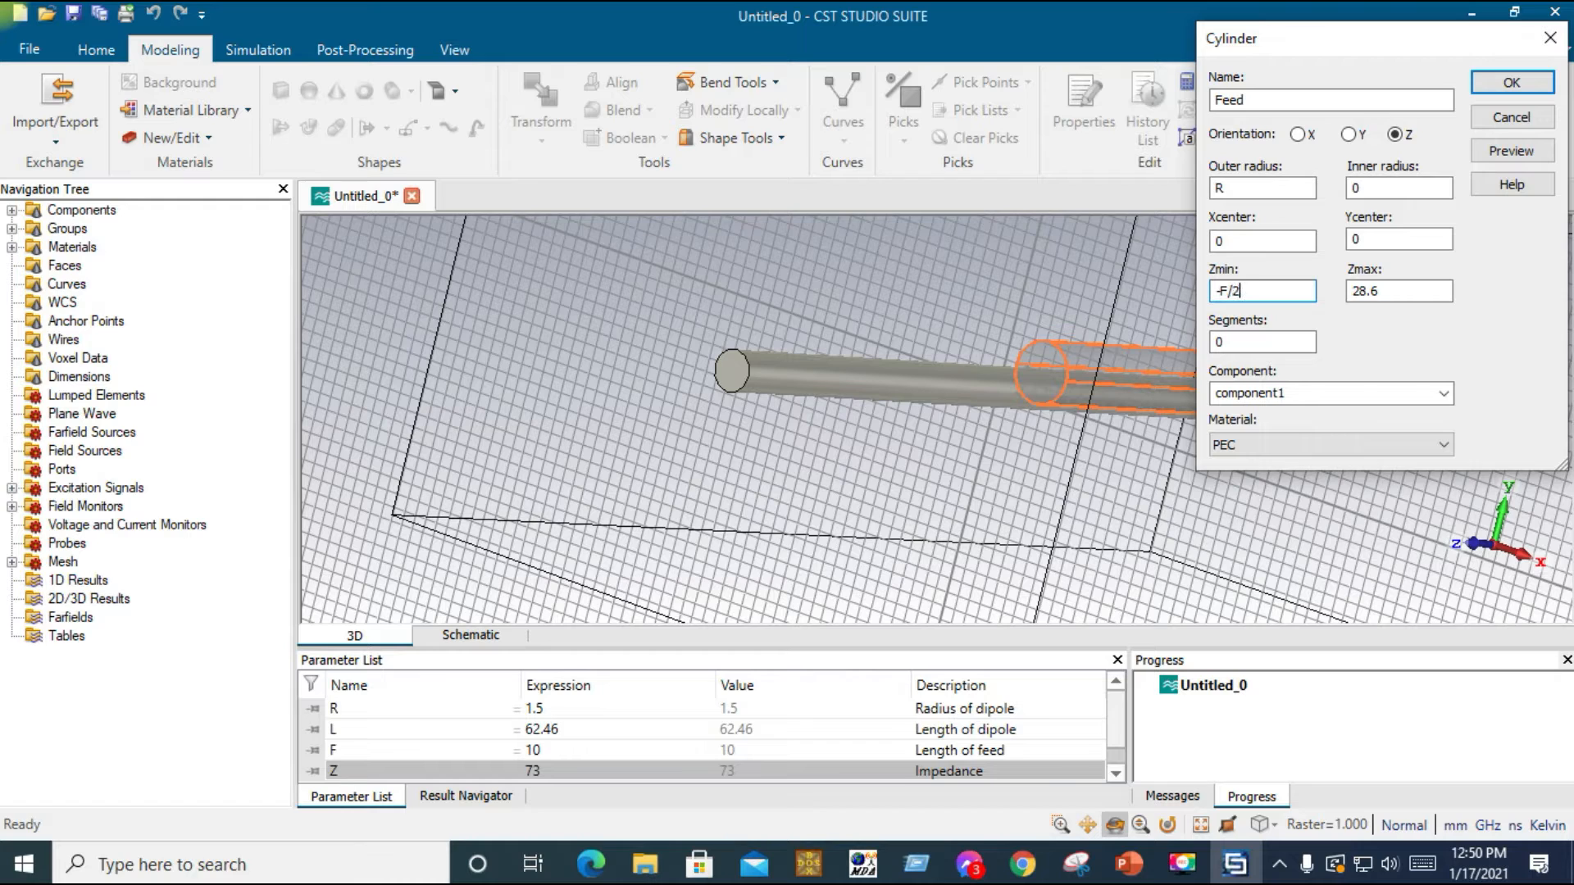
pyautogui.click(1385, 290)
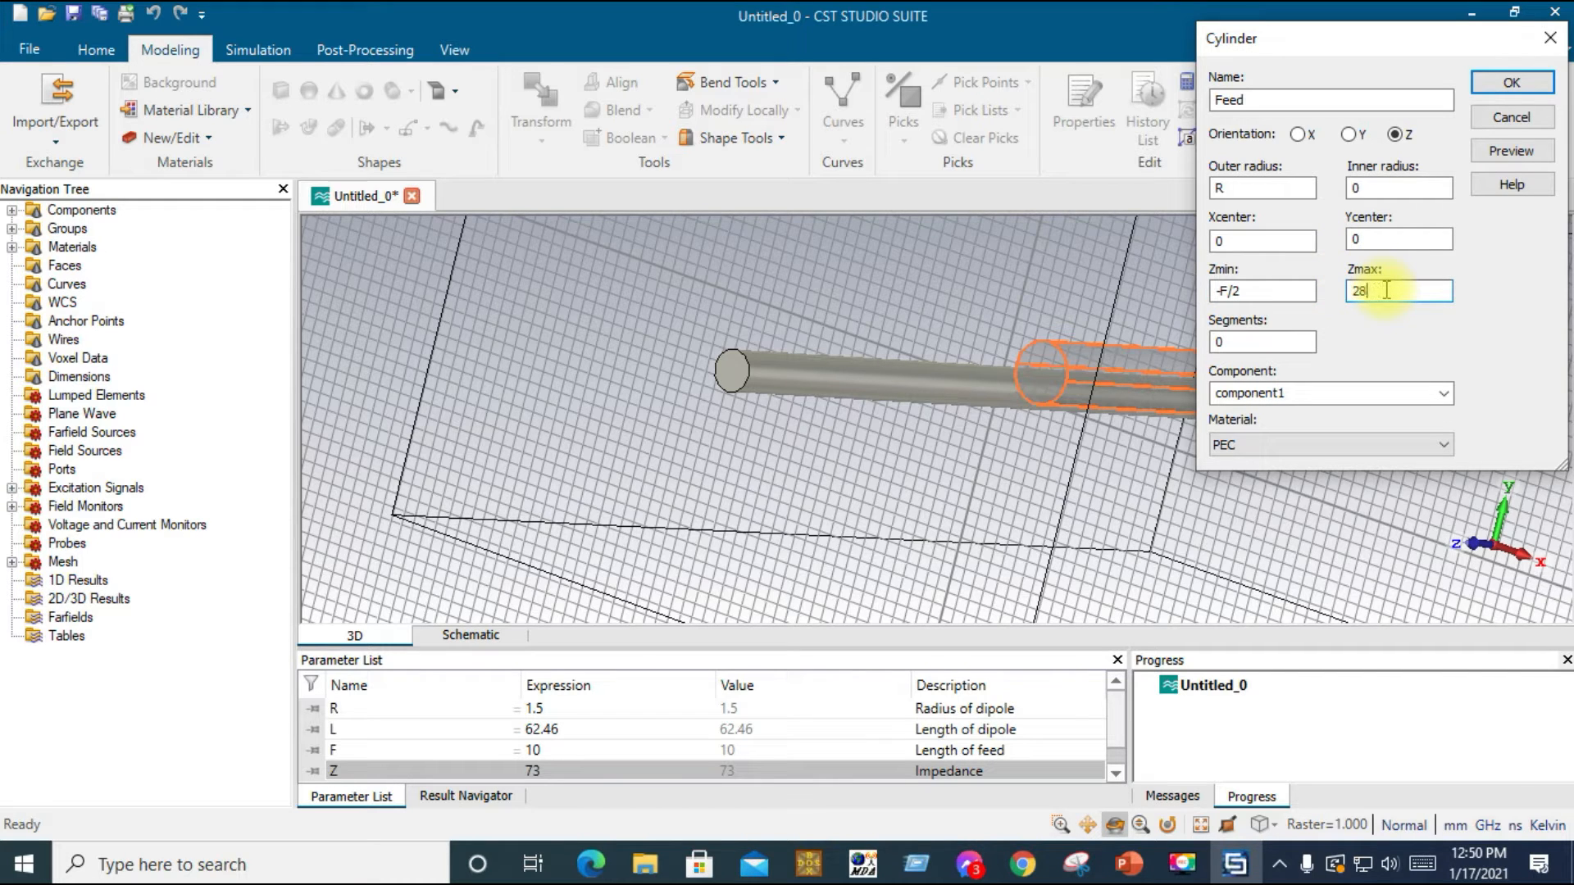
pyautogui.write('F/')
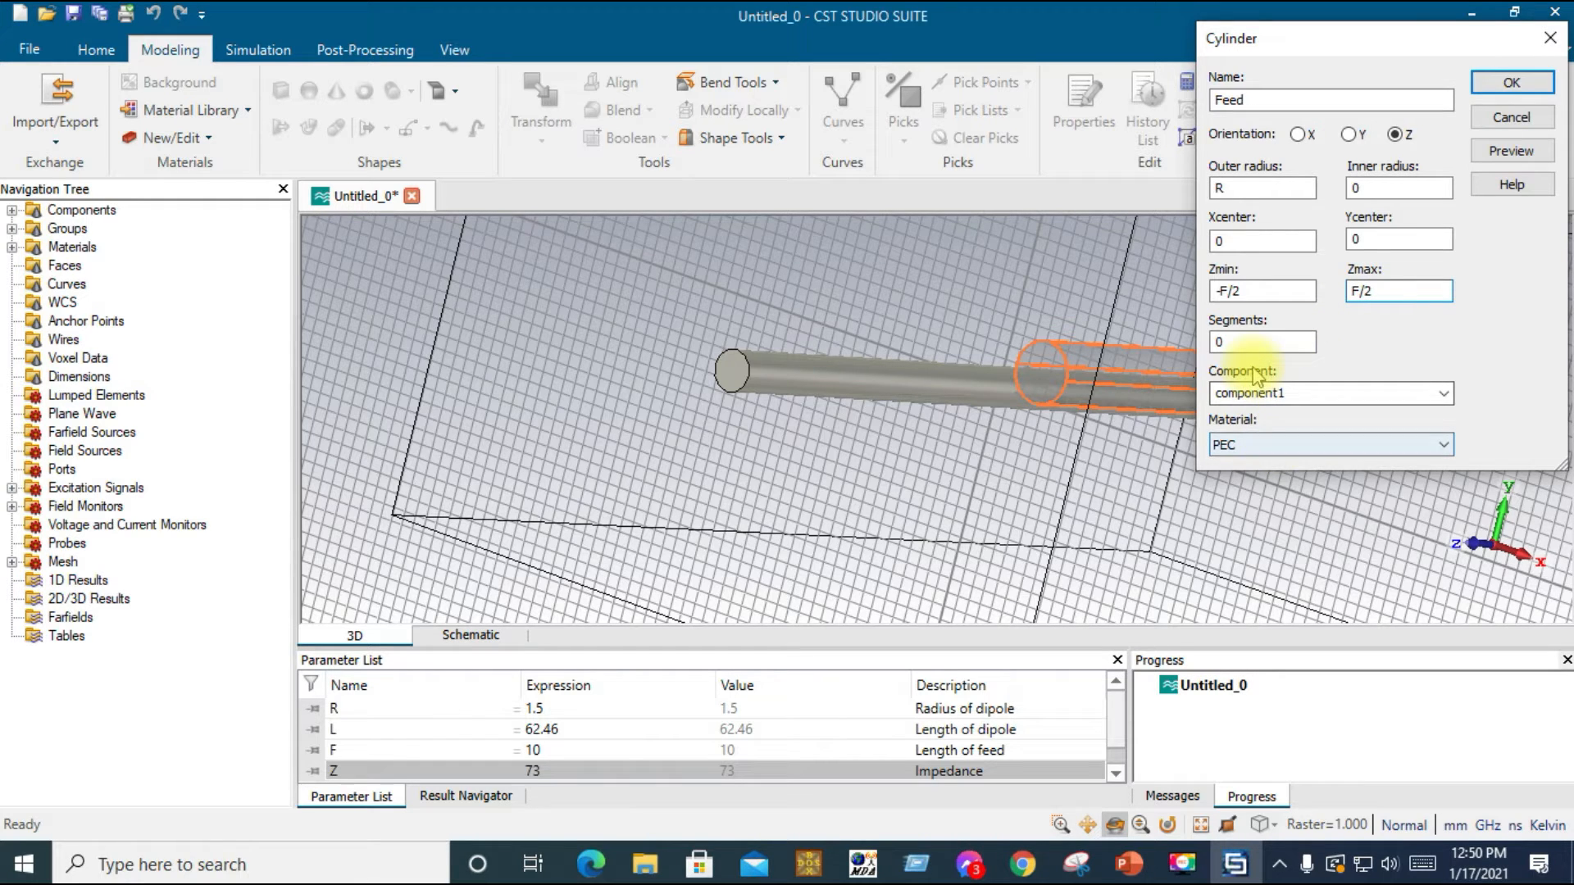
# Assign Vacuum to the Feed cylinder, preview and create it, and resolve its intersection with the Dipole using "None to all"
pyautogui.click(1249, 446)
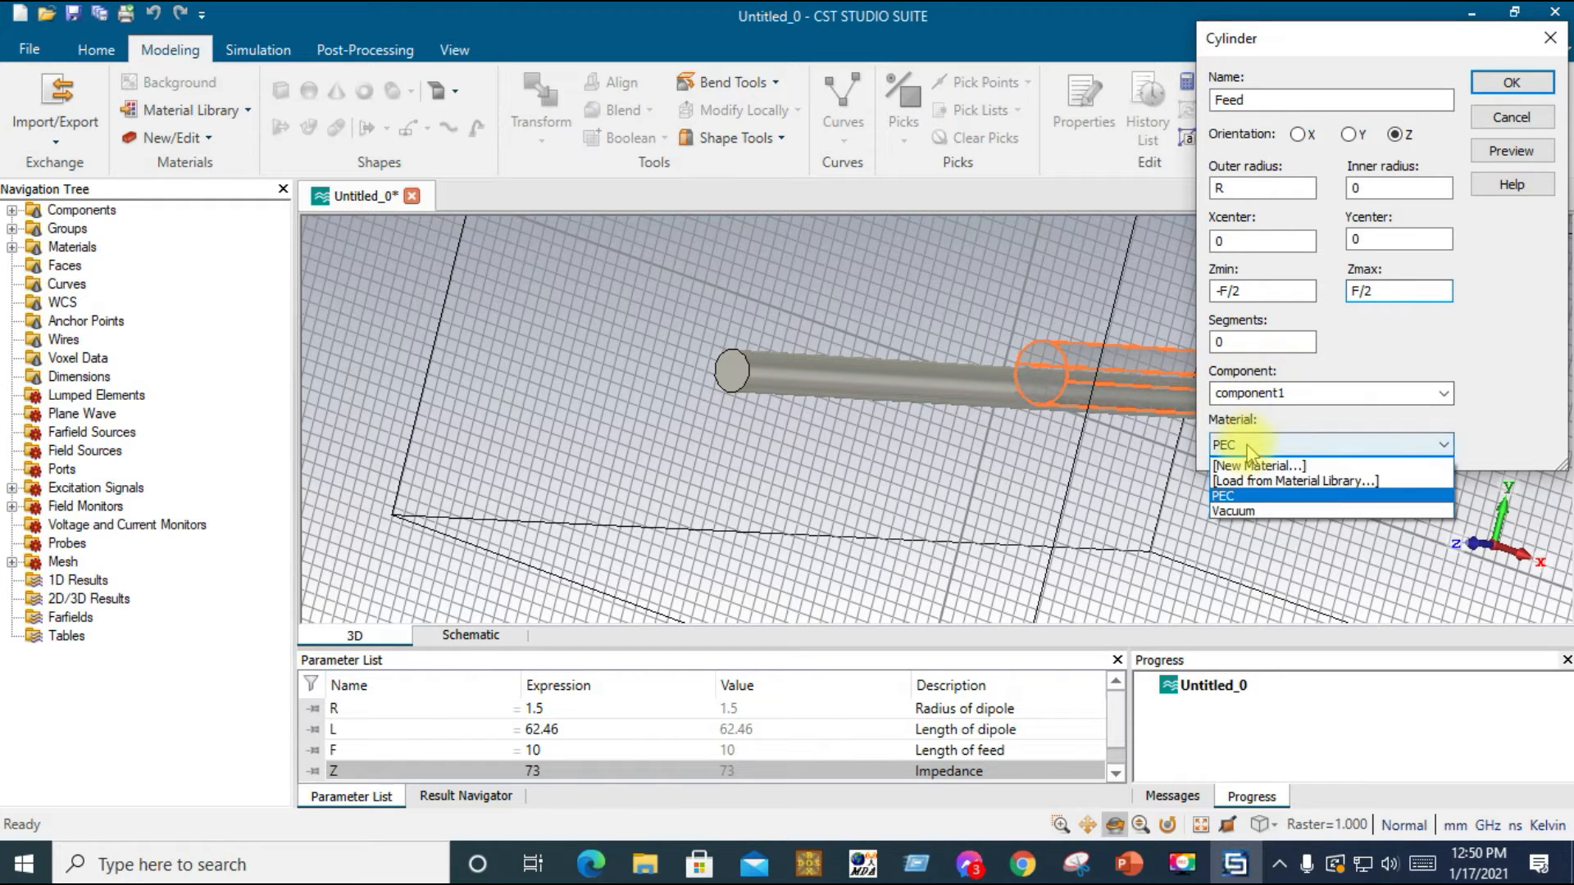
pyautogui.click(1248, 509)
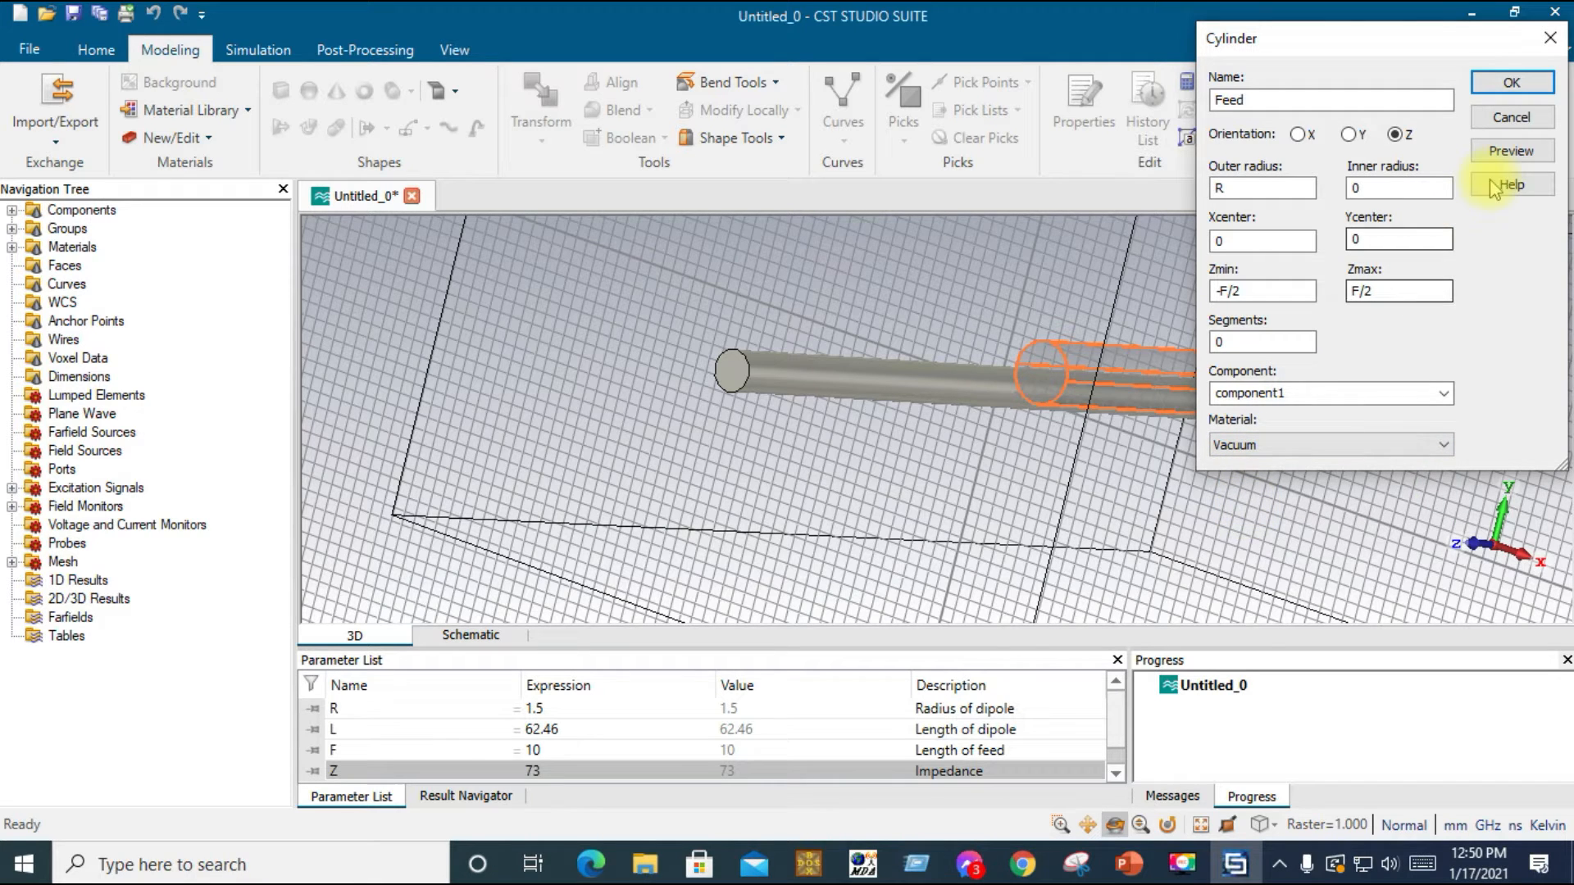
pyautogui.click(1511, 151)
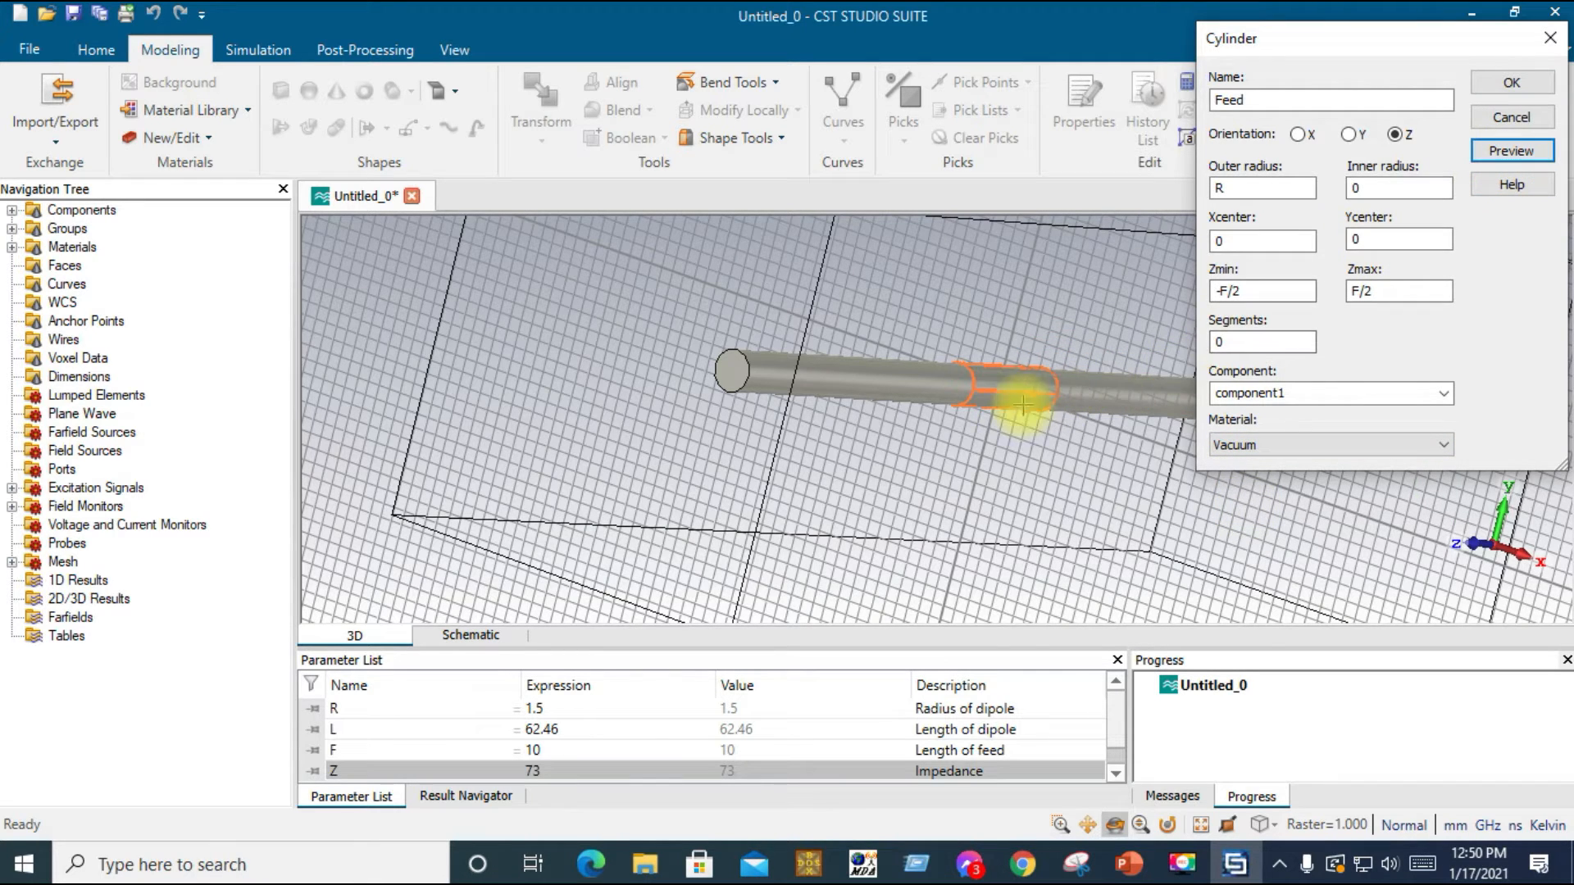
pyautogui.click(1510, 82)
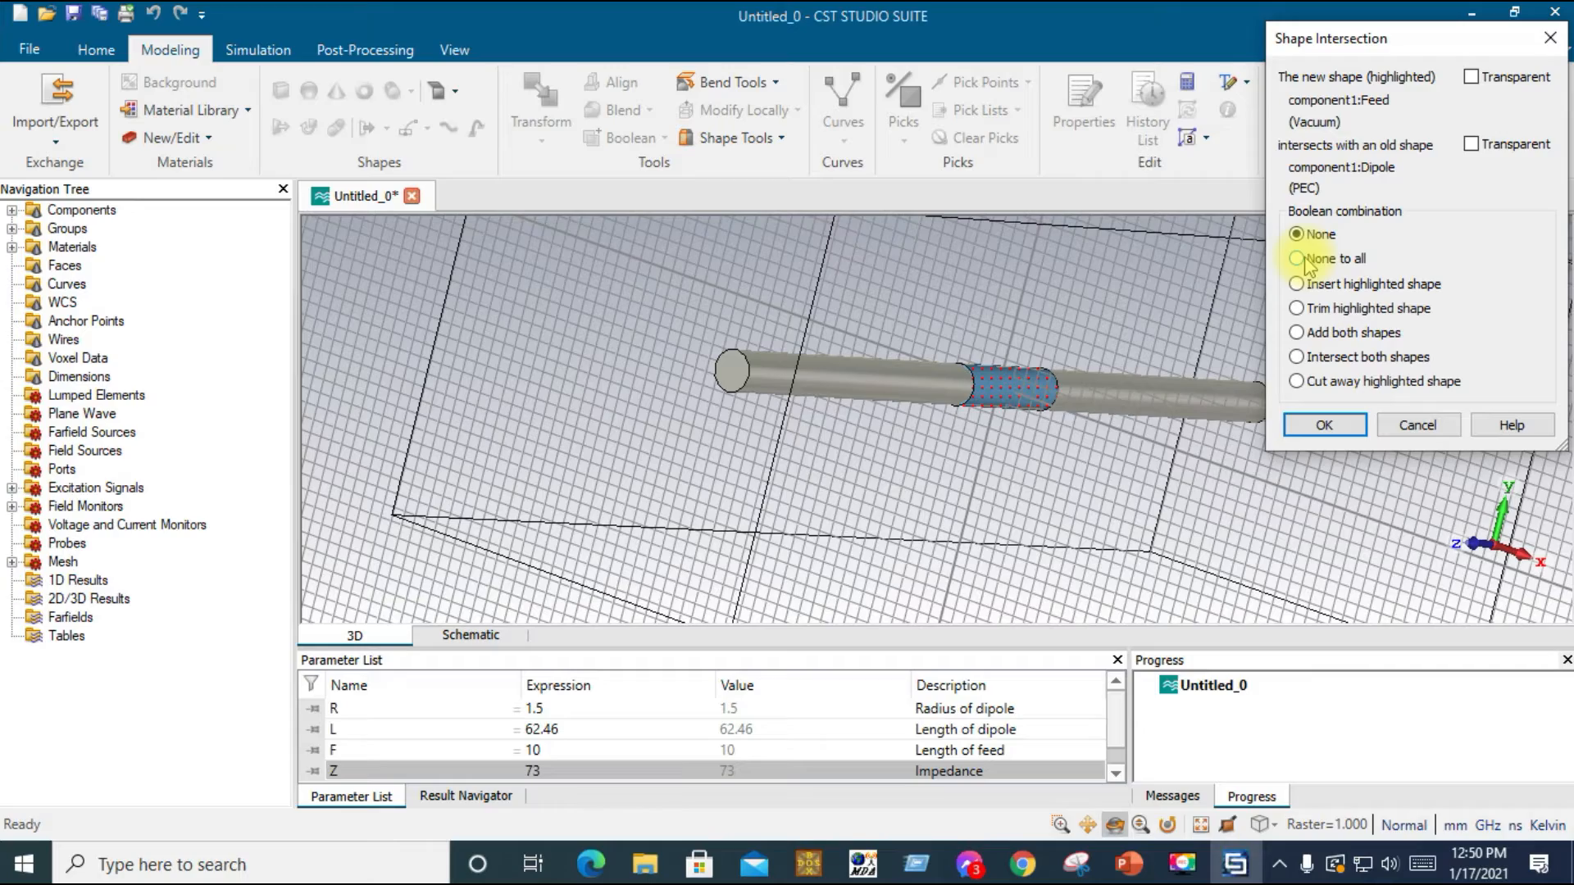
pyautogui.click(1304, 261)
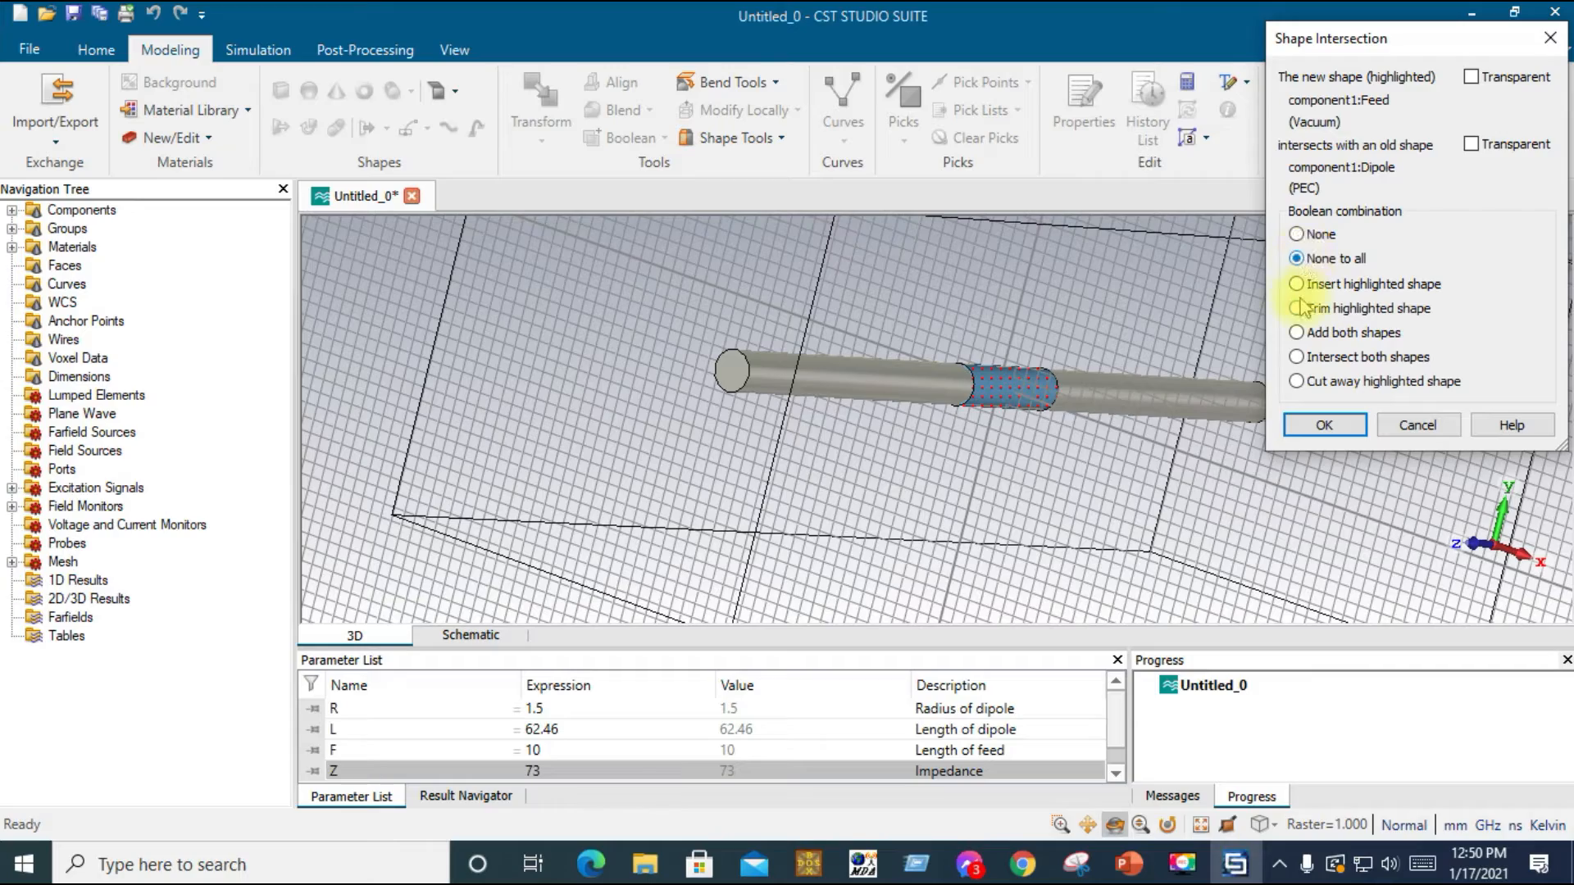
pyautogui.click(1324, 425)
# Expand component1 in the model structure and inspect the Dipole and Feed solids individually
pyautogui.moveTo(889, 377); pyautogui.dragTo(854, 377)
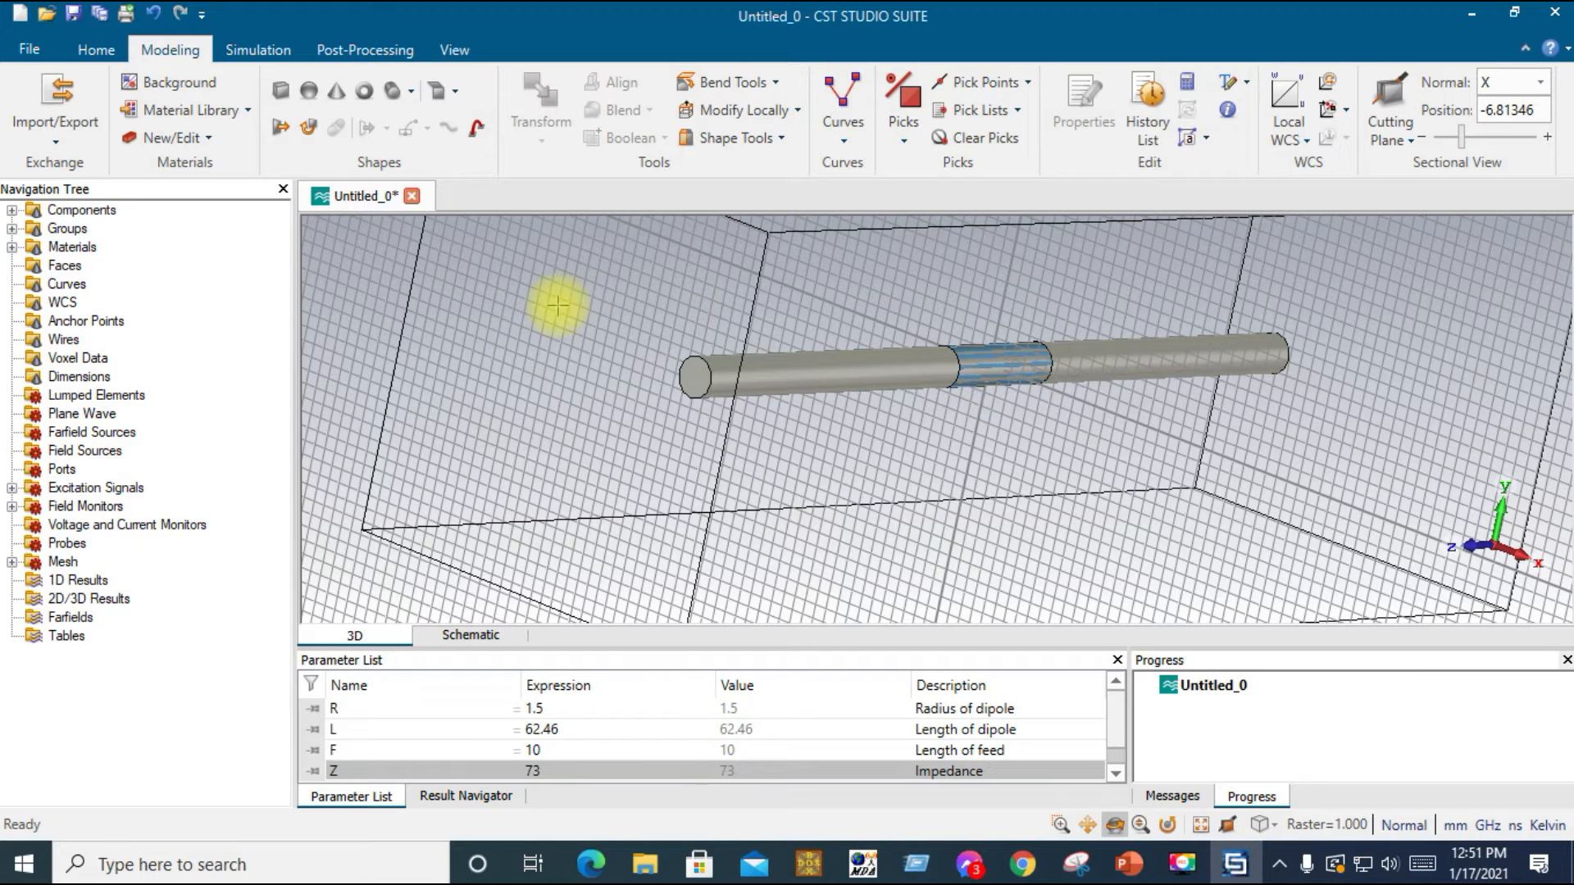
pyautogui.click(12, 213)
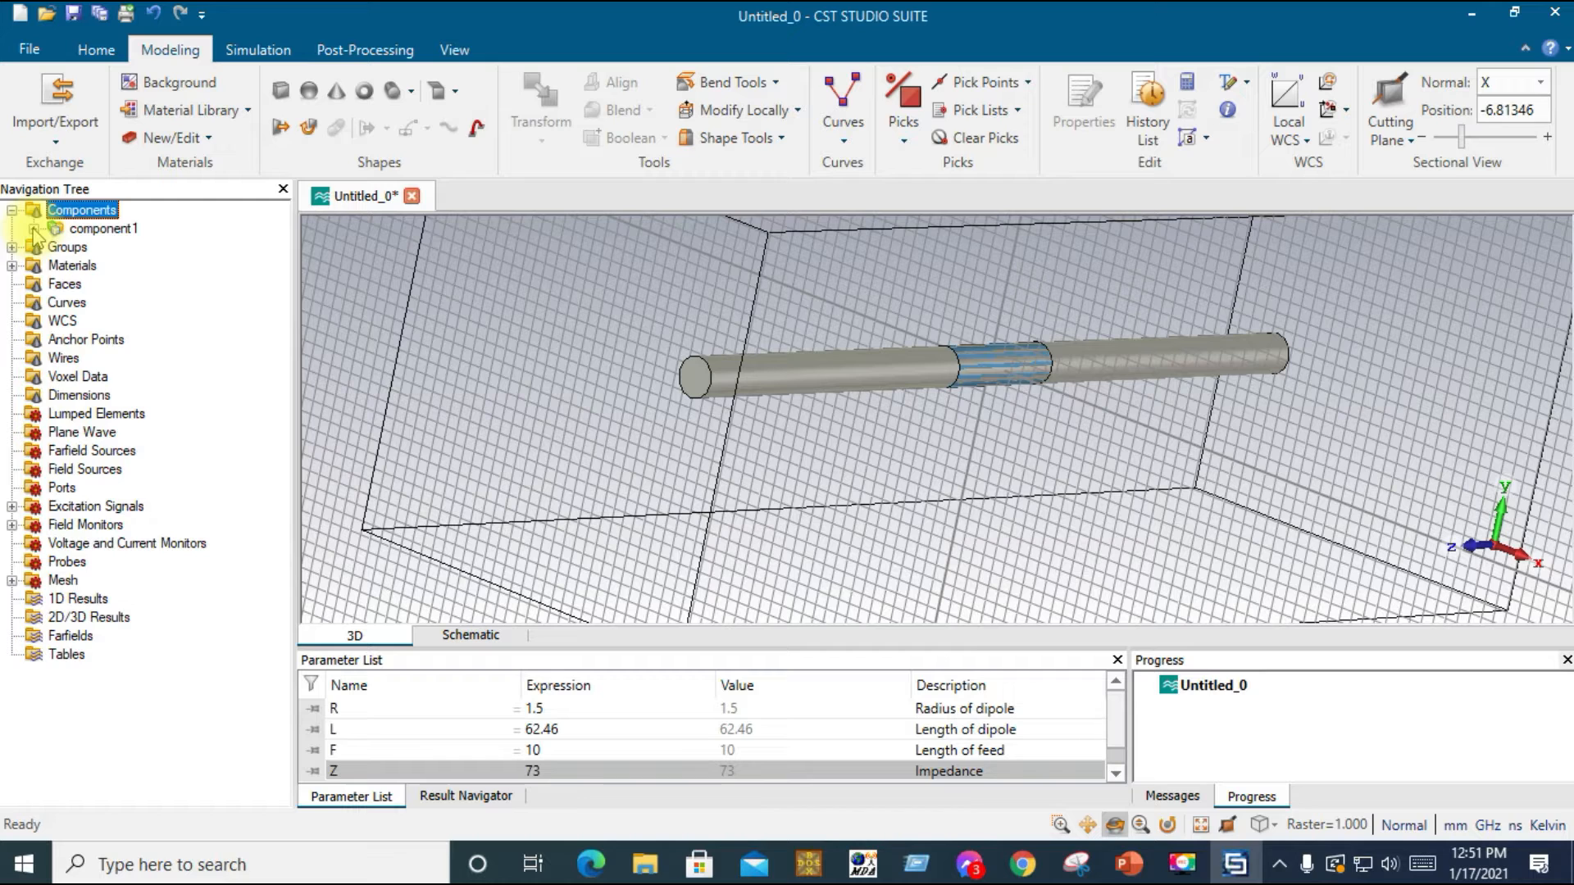
pyautogui.click(34, 228)
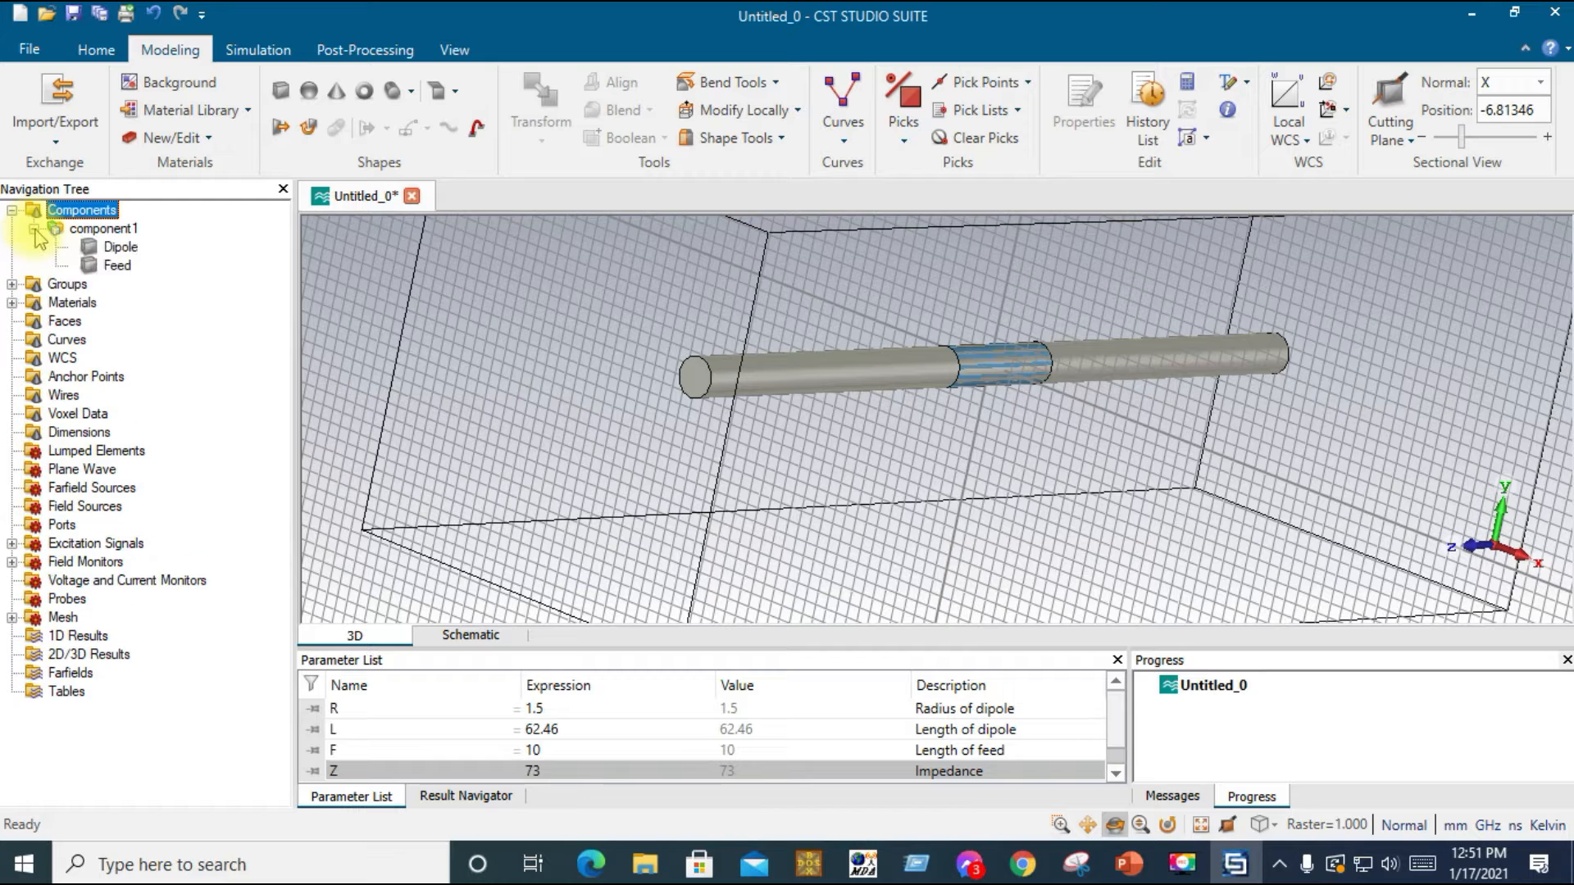
pyautogui.click(116, 253)
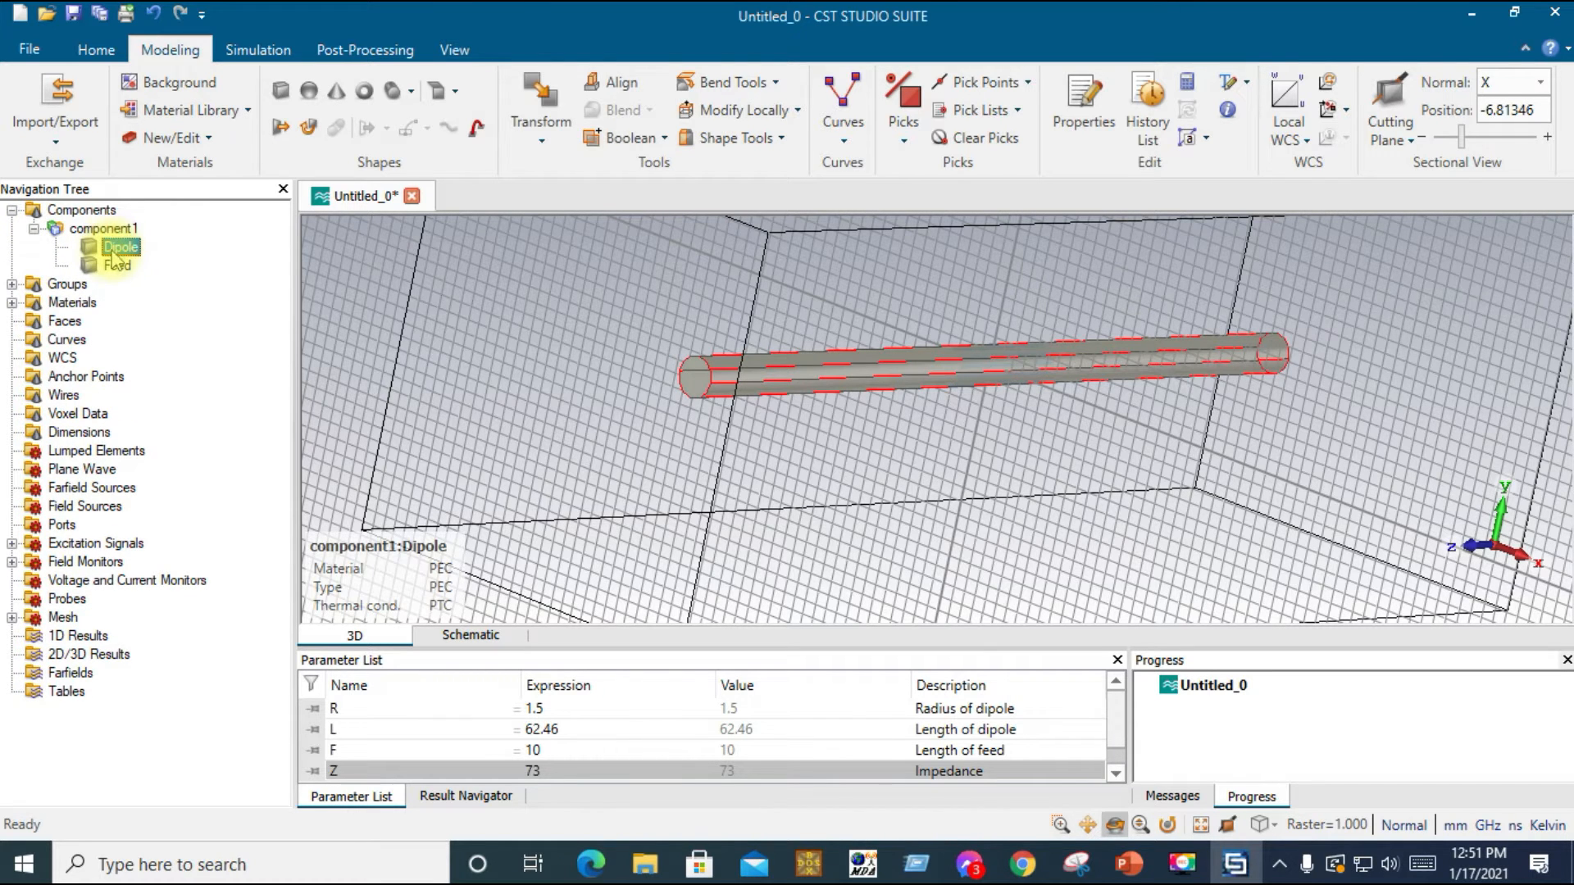
pyautogui.click(115, 264)
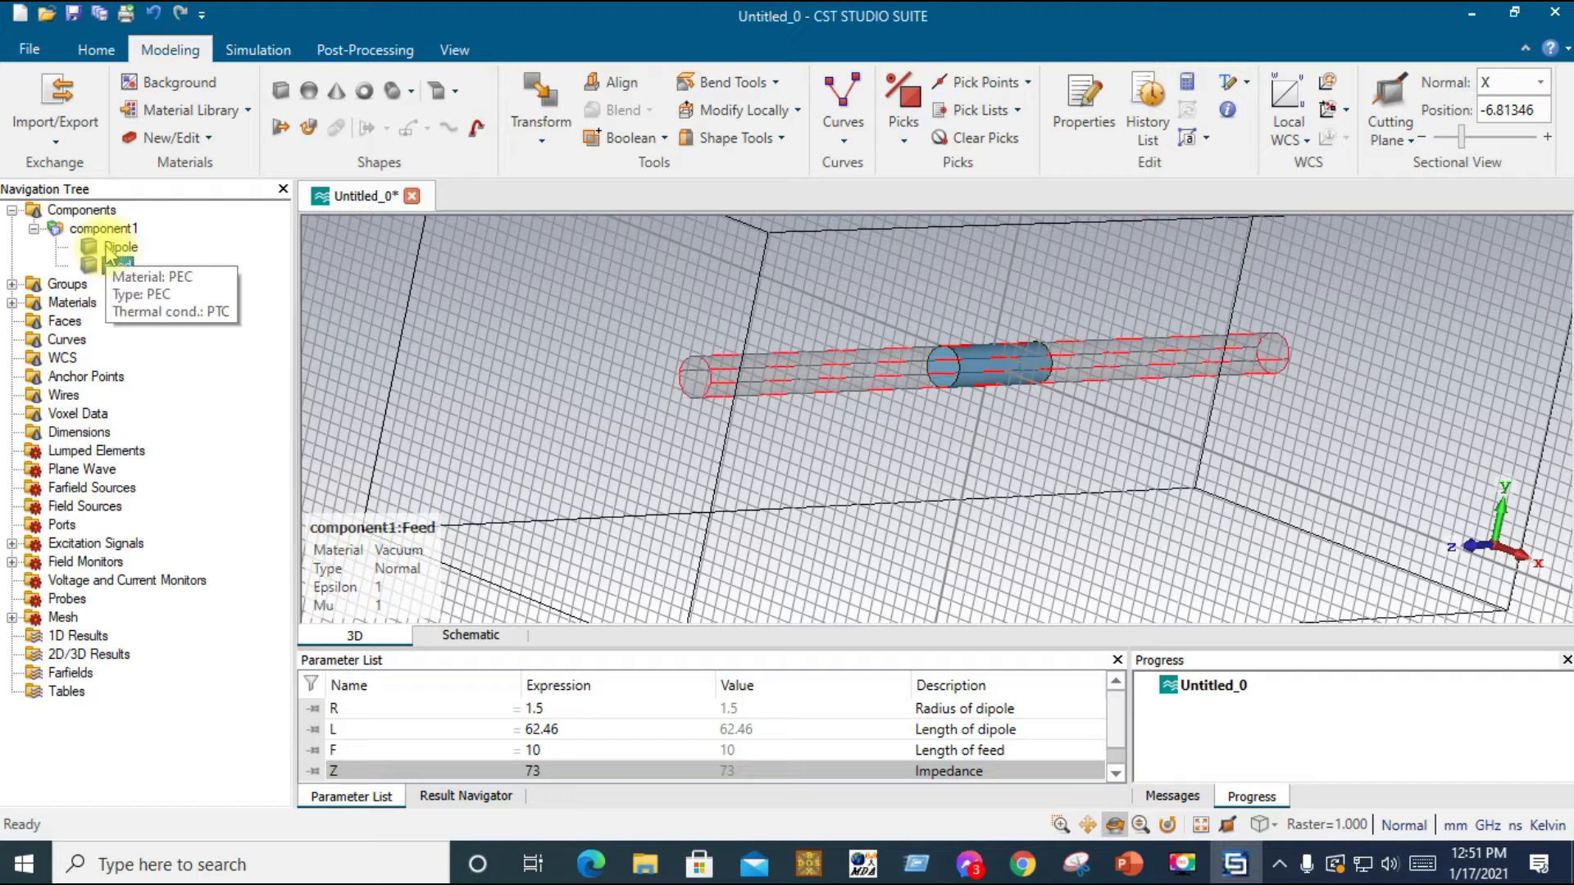
pyautogui.click(107, 250)
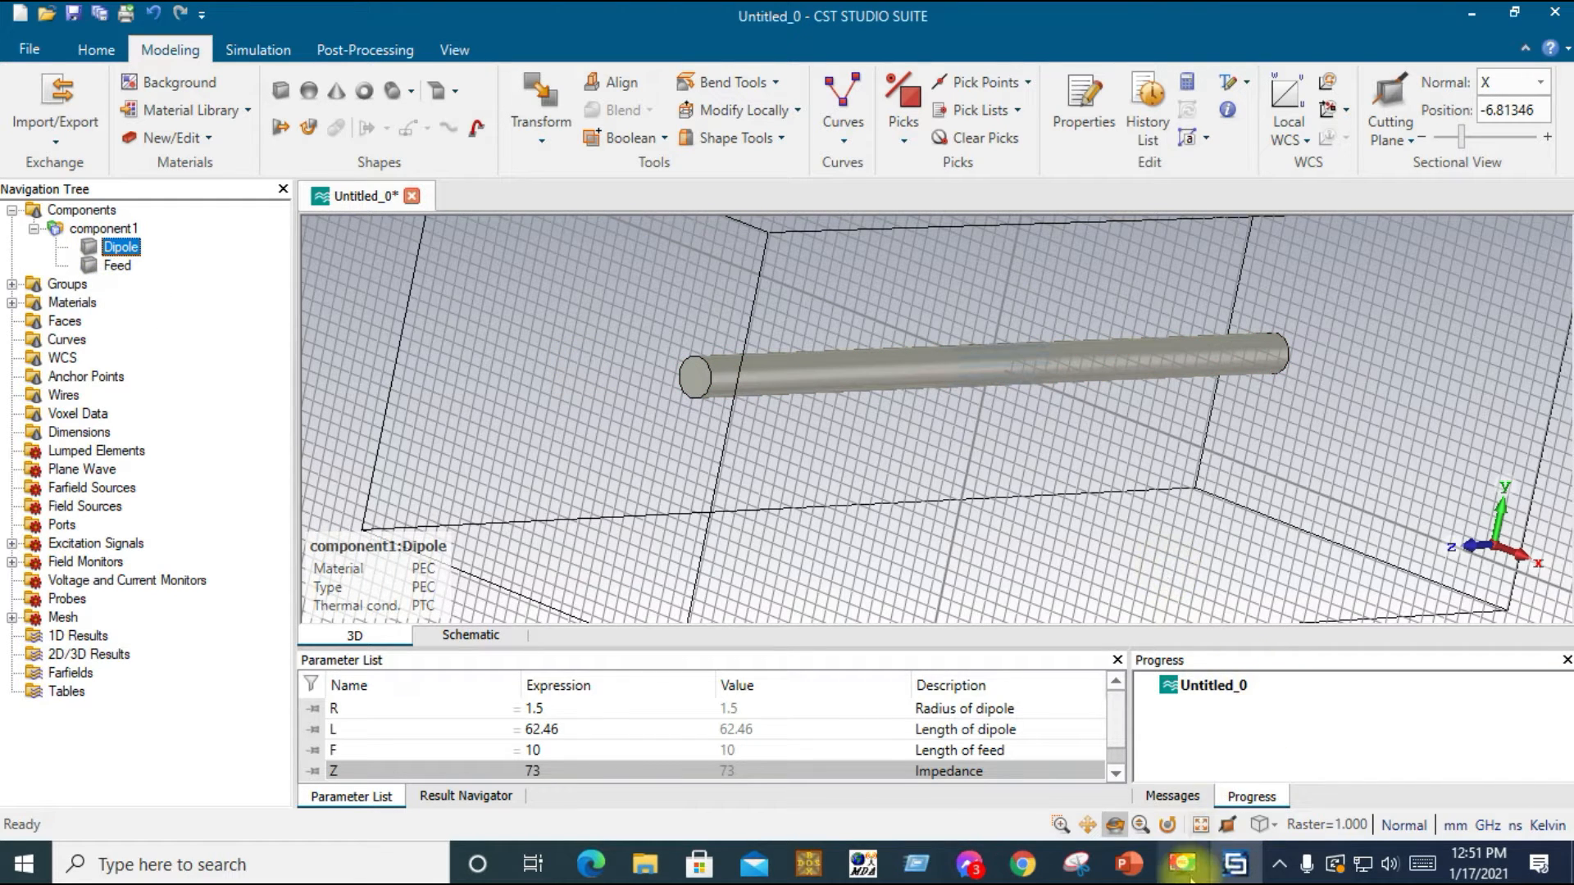
pyautogui.click(1182, 864)
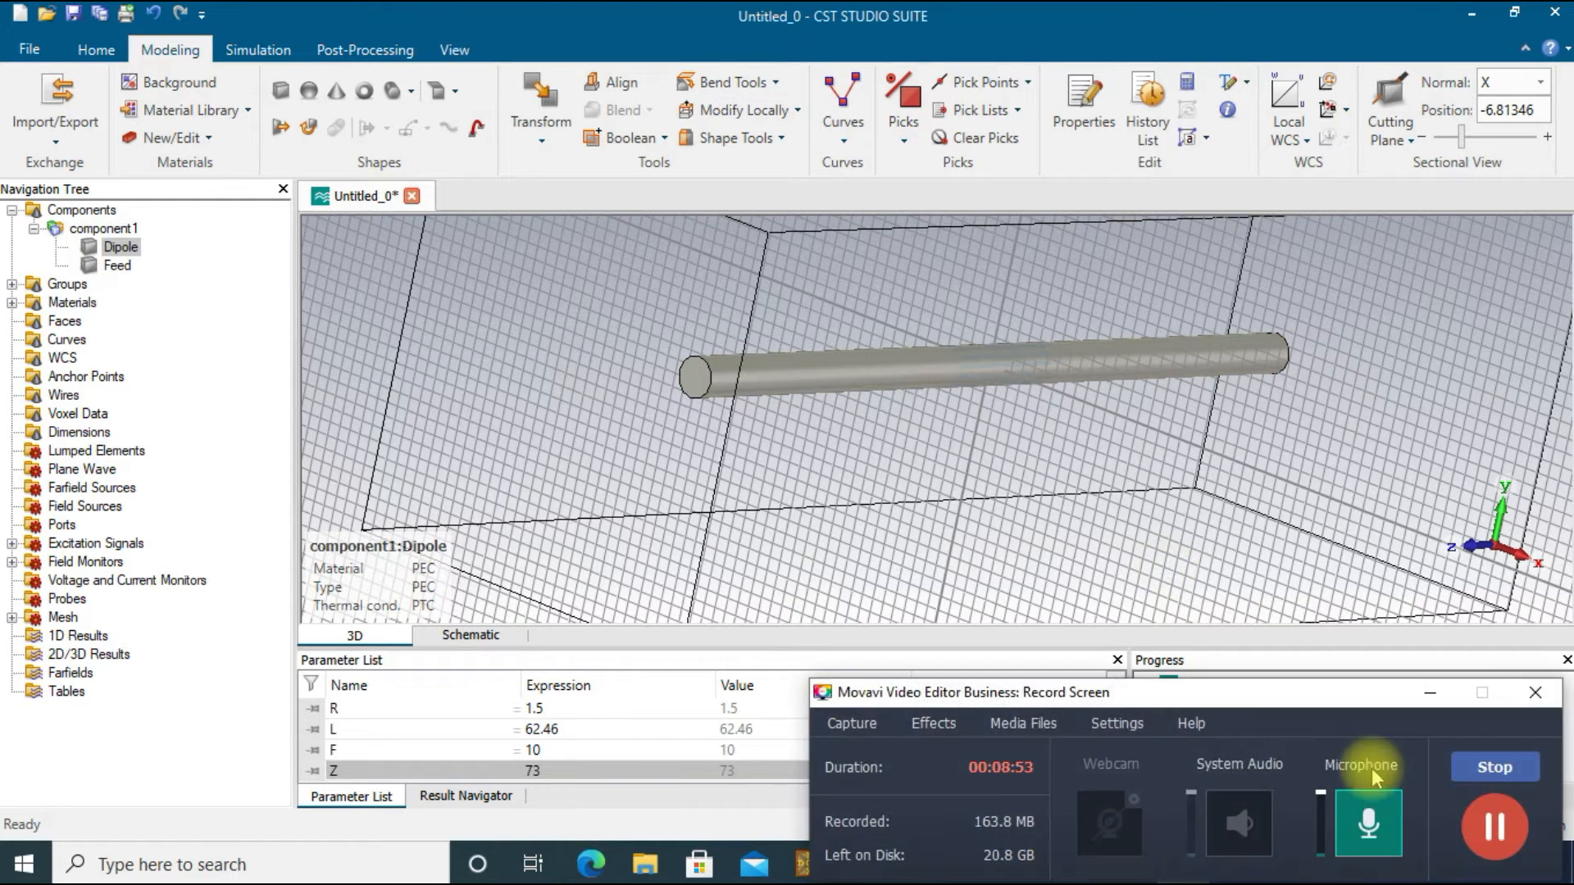
pyautogui.click(1426, 693)
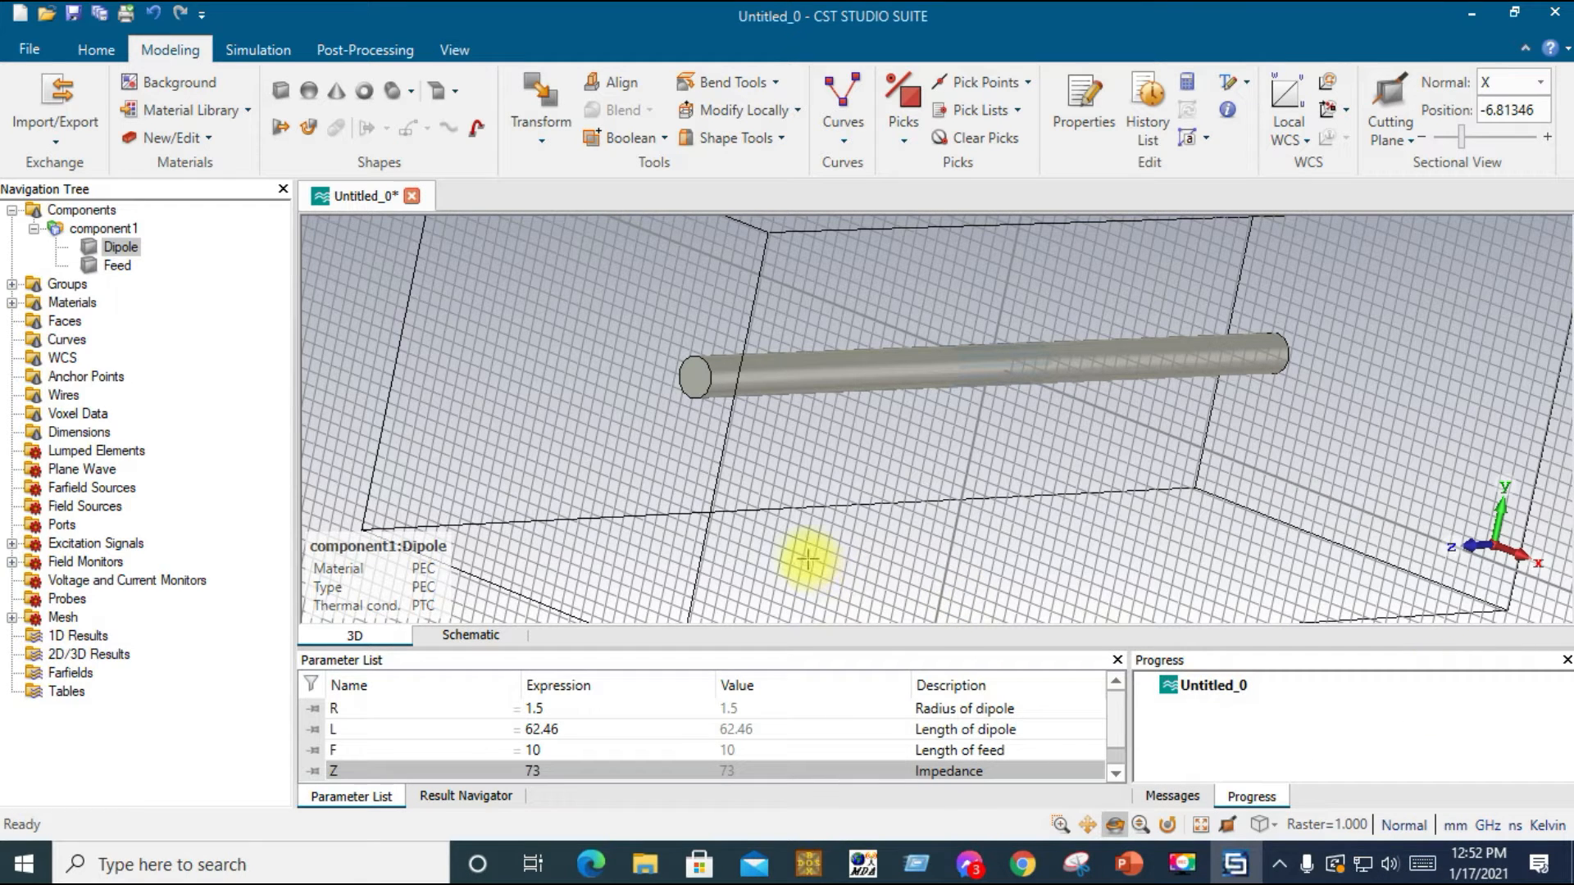
pyautogui.click(107, 247)
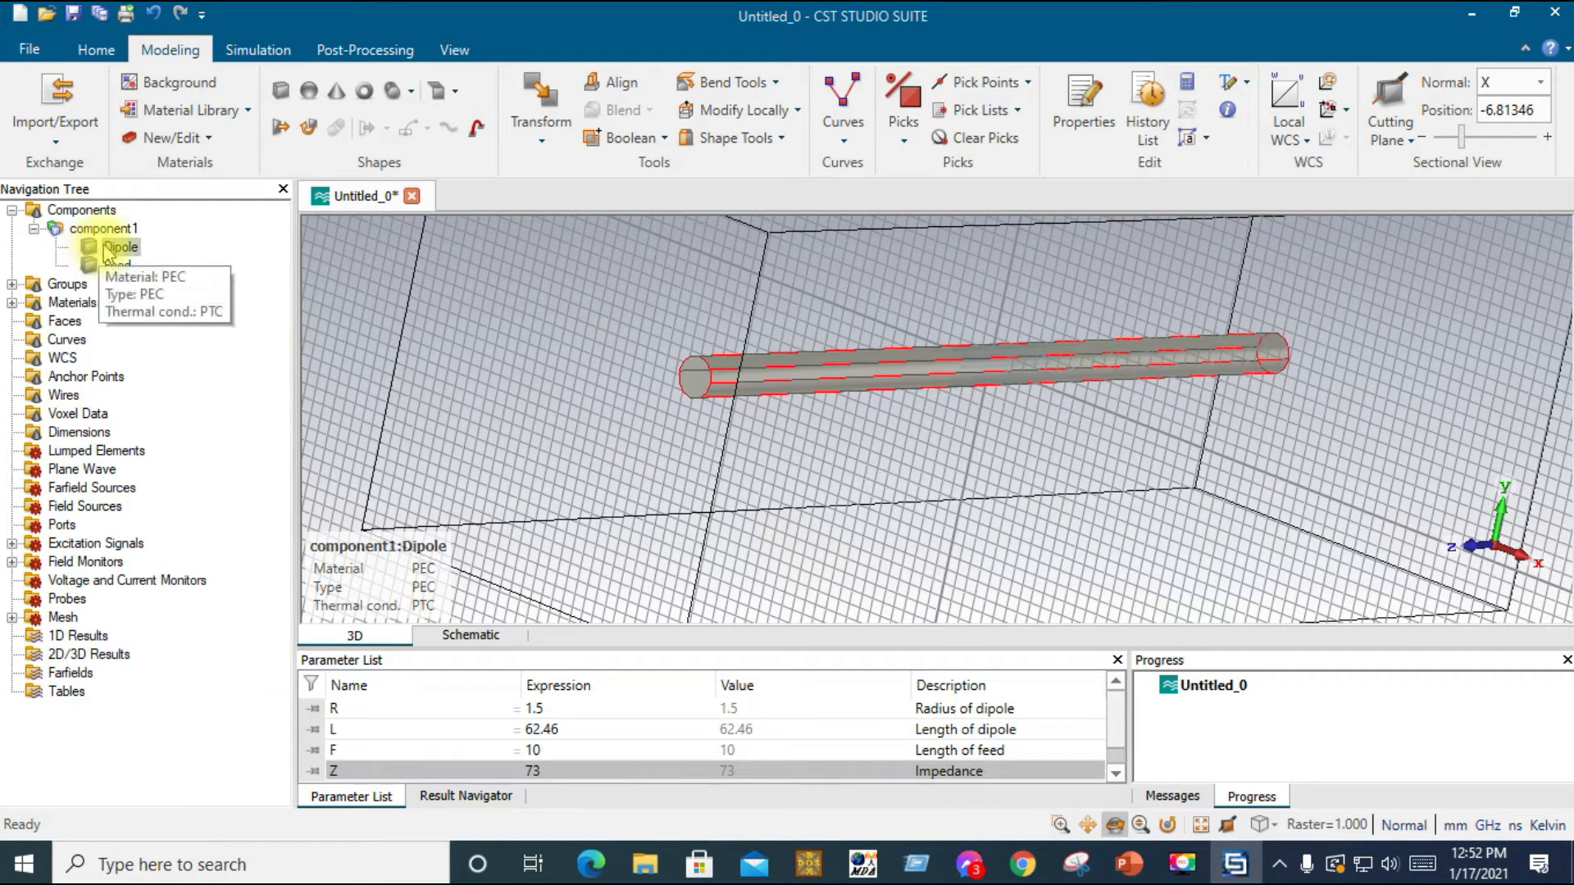
pyautogui.click(115, 248)
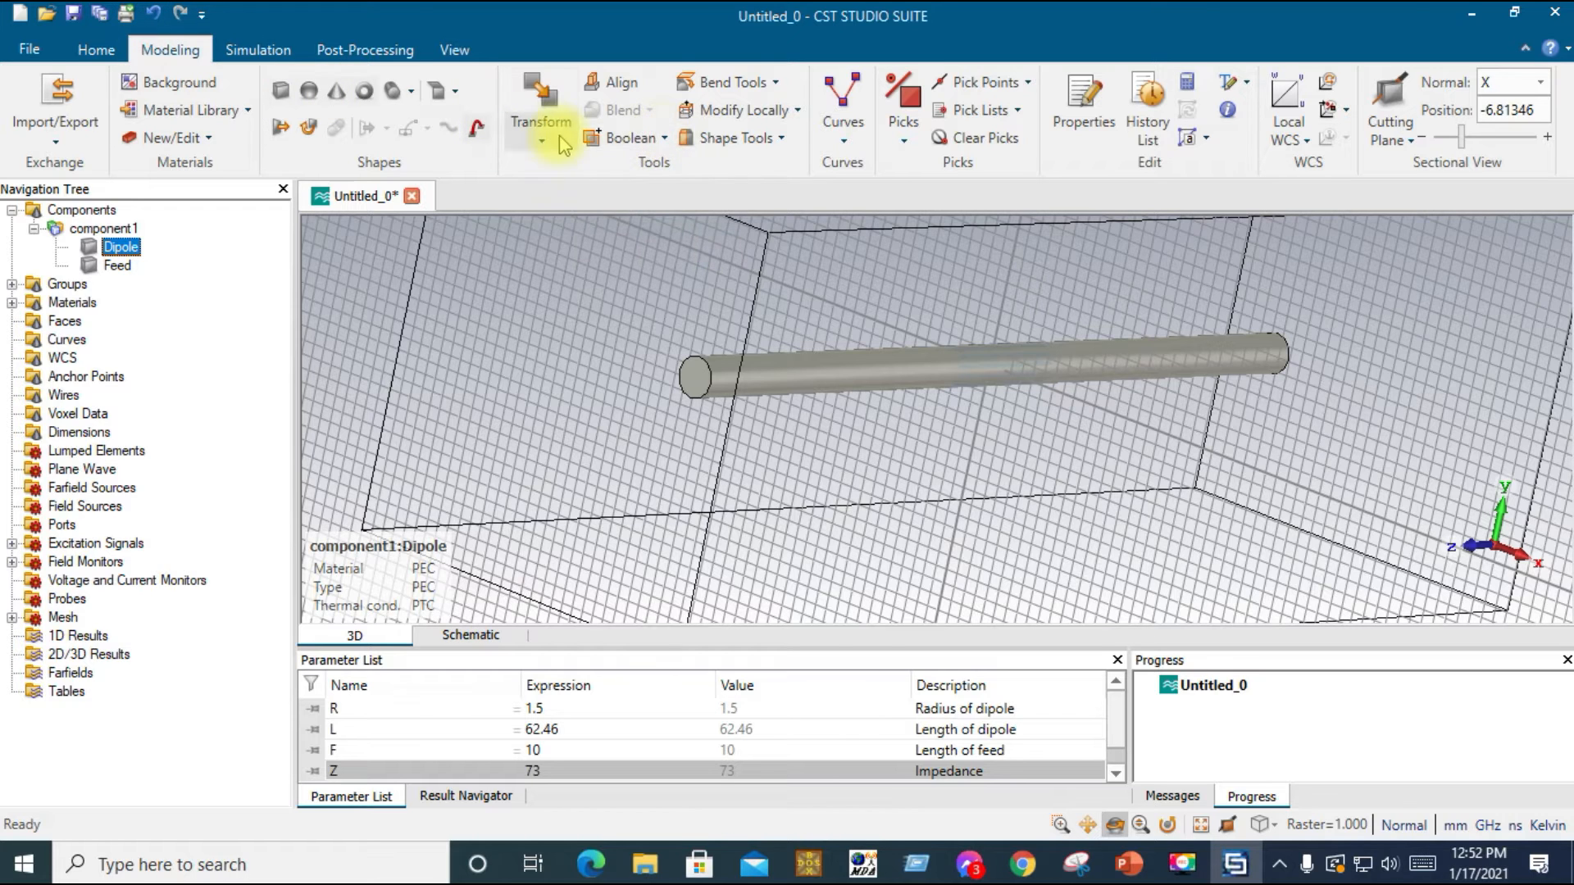
pyautogui.click(632, 138)
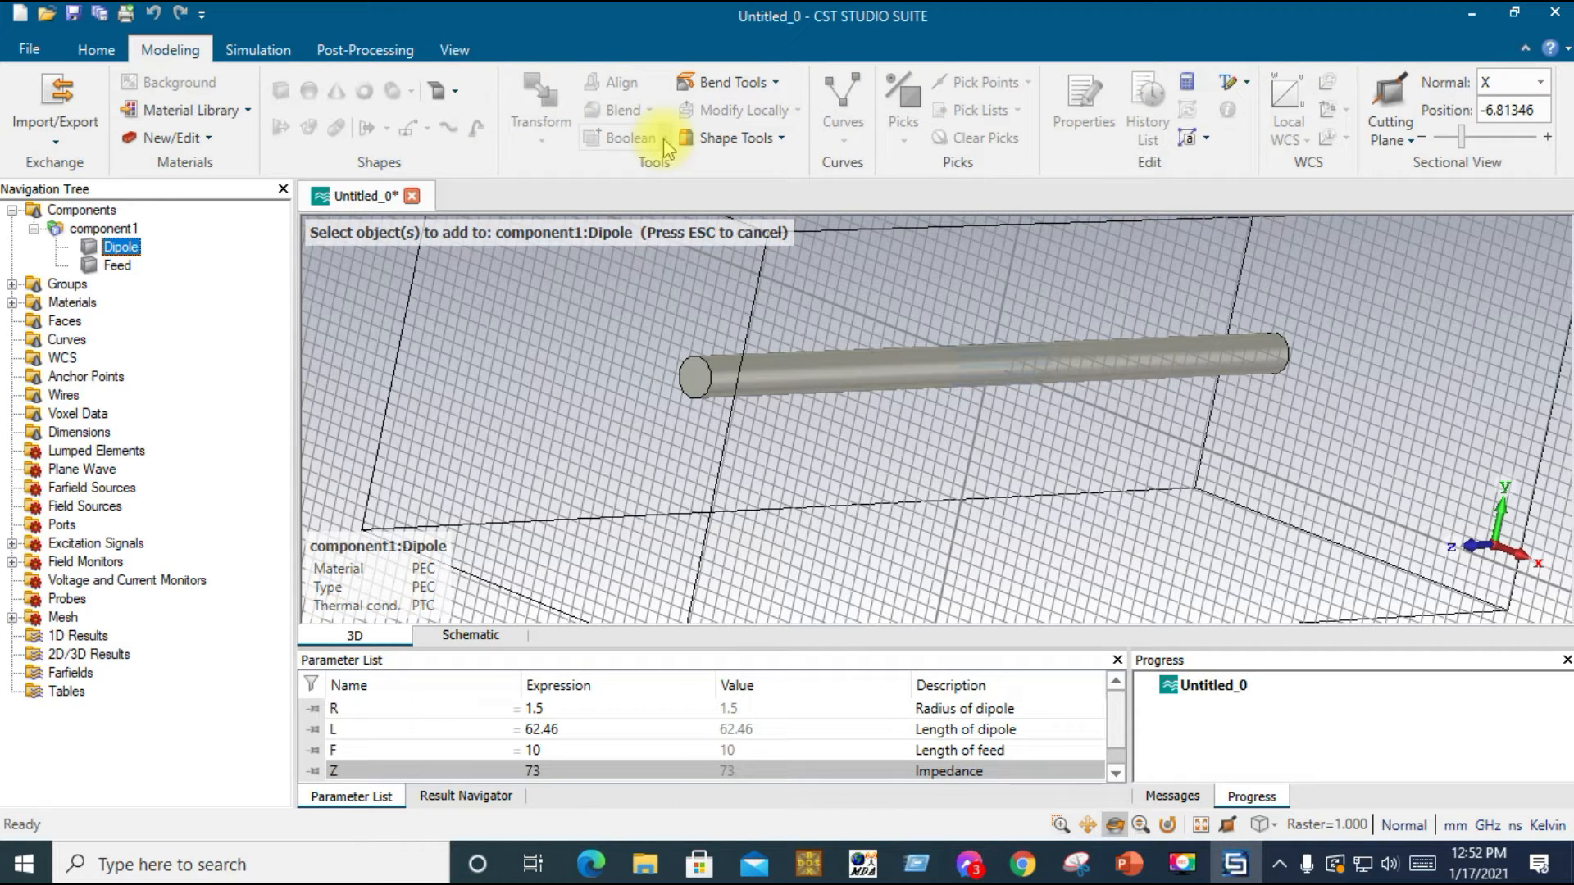
pyautogui.click(90, 51)
pyautogui.click(170, 49)
pyautogui.click(123, 247)
pyautogui.click(123, 248)
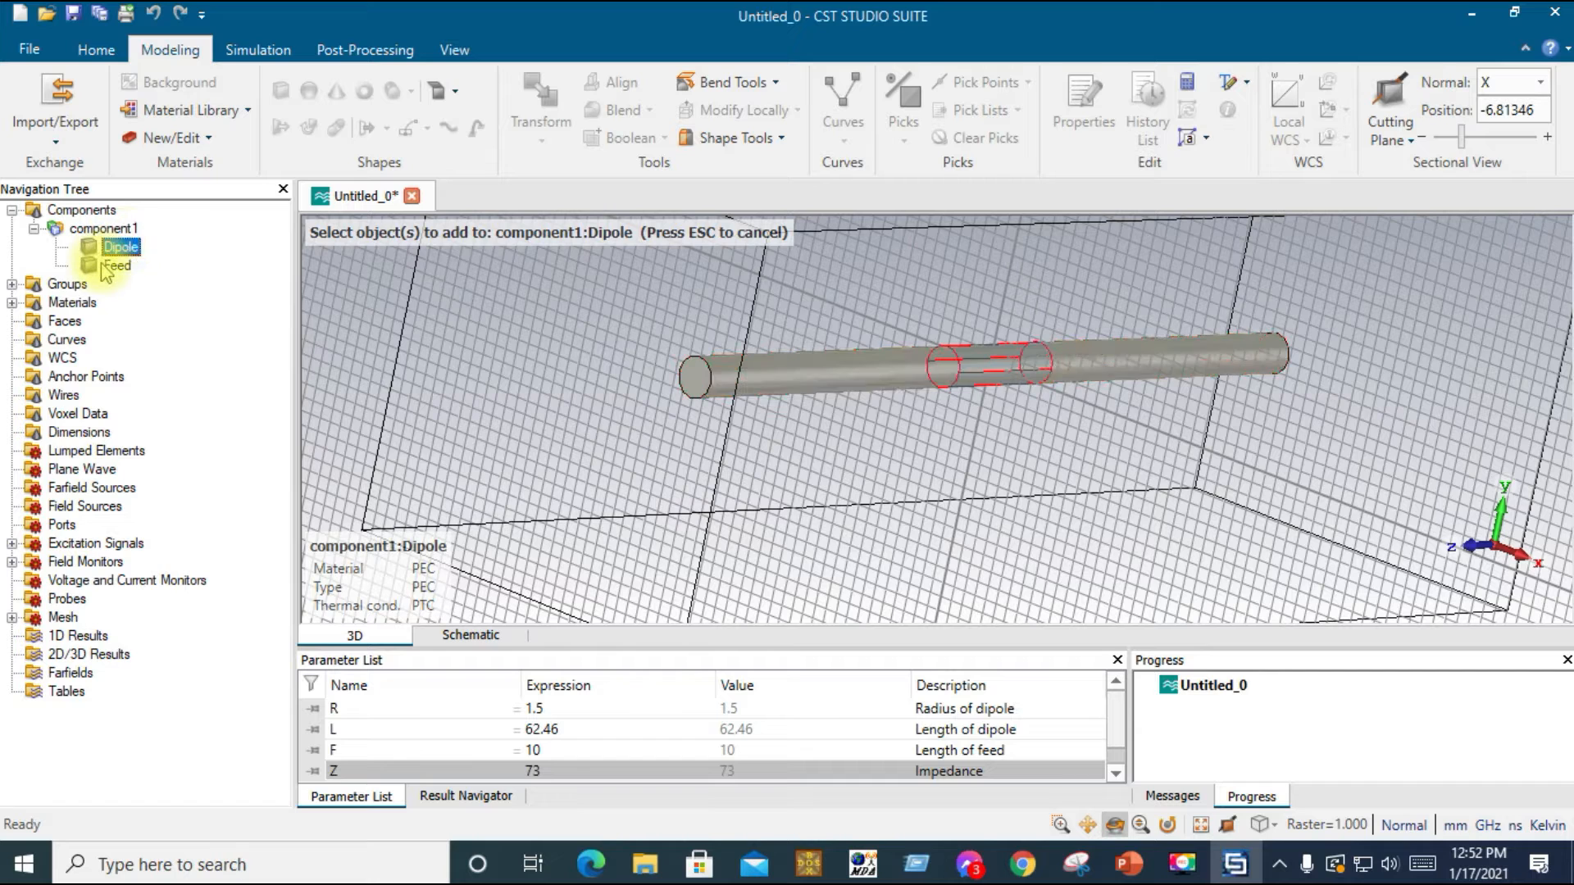
pyautogui.click(117, 265)
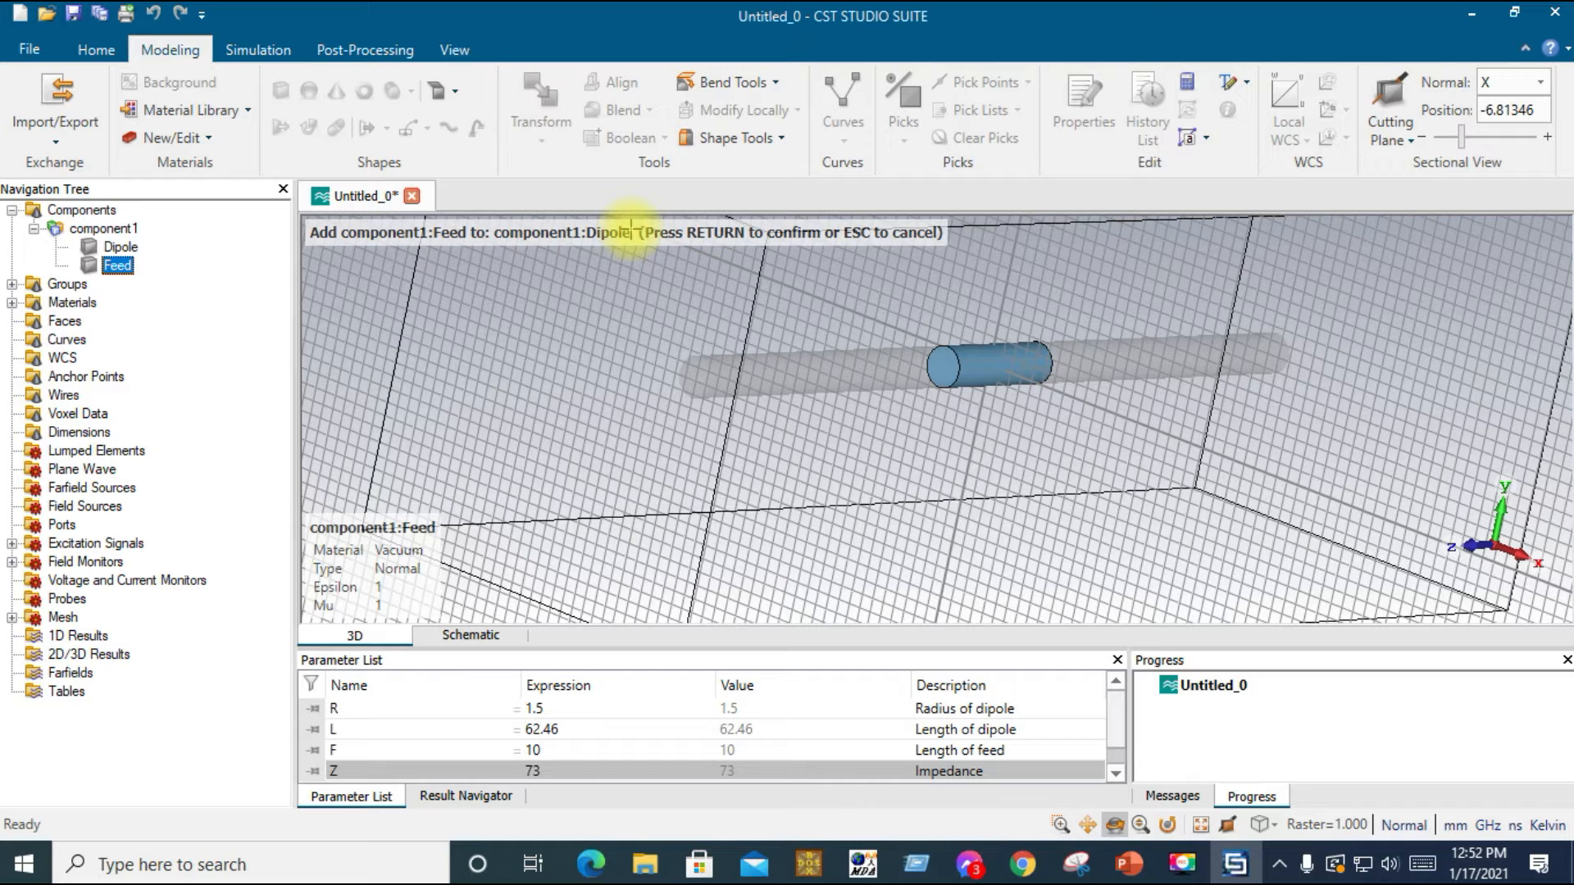
pyautogui.press('Escape')
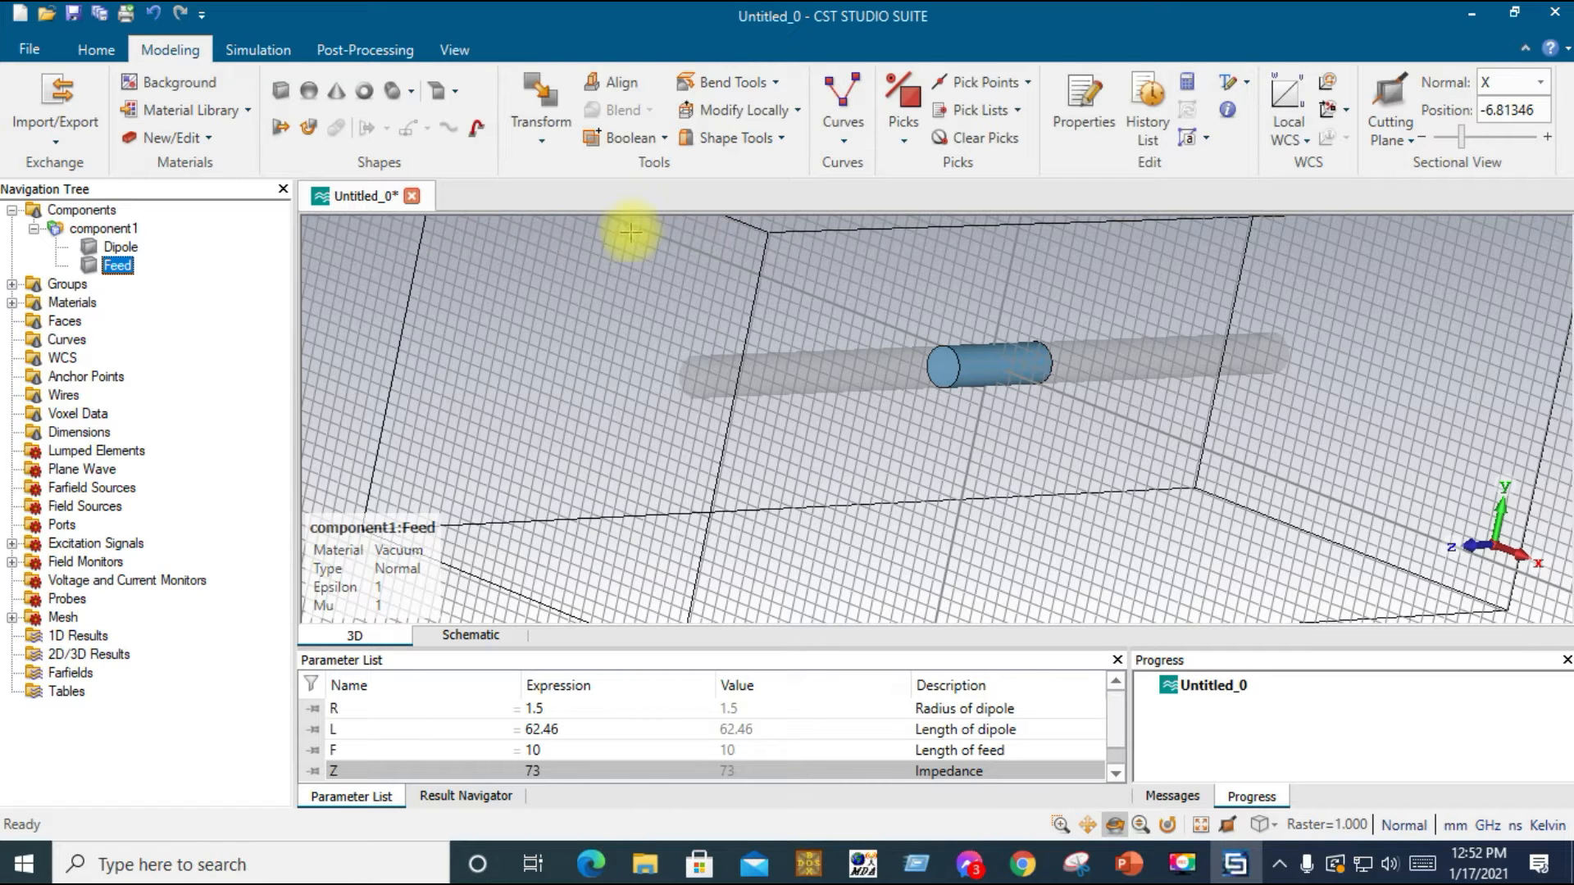
# Insert the Feed cylinder into the Dipole with the Boolean Insert operation
pyautogui.click(121, 247)
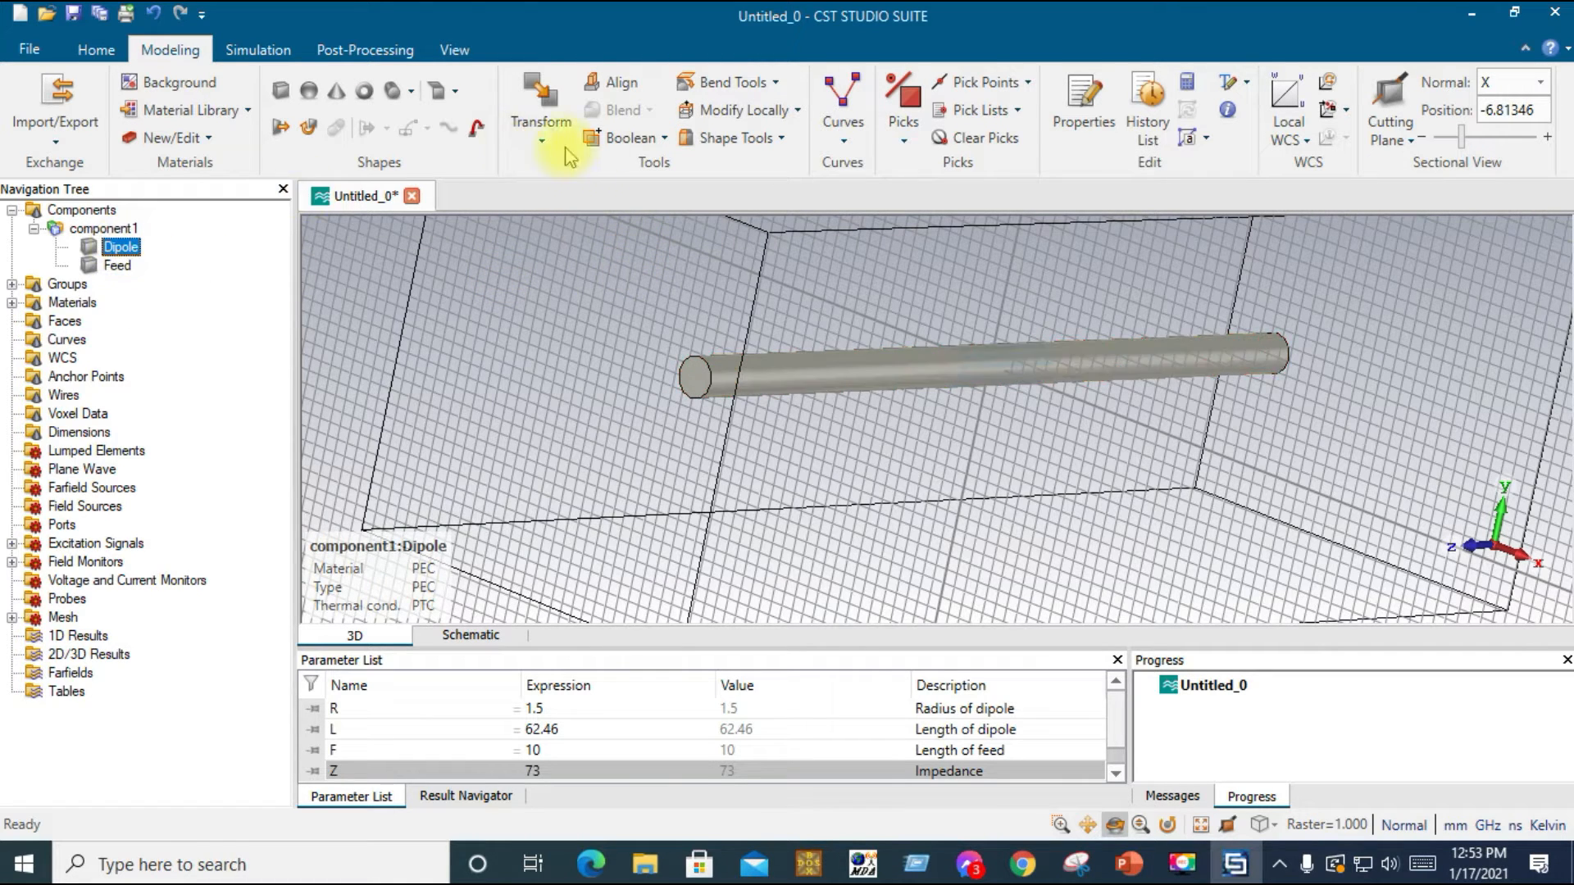
pyautogui.click(661, 140)
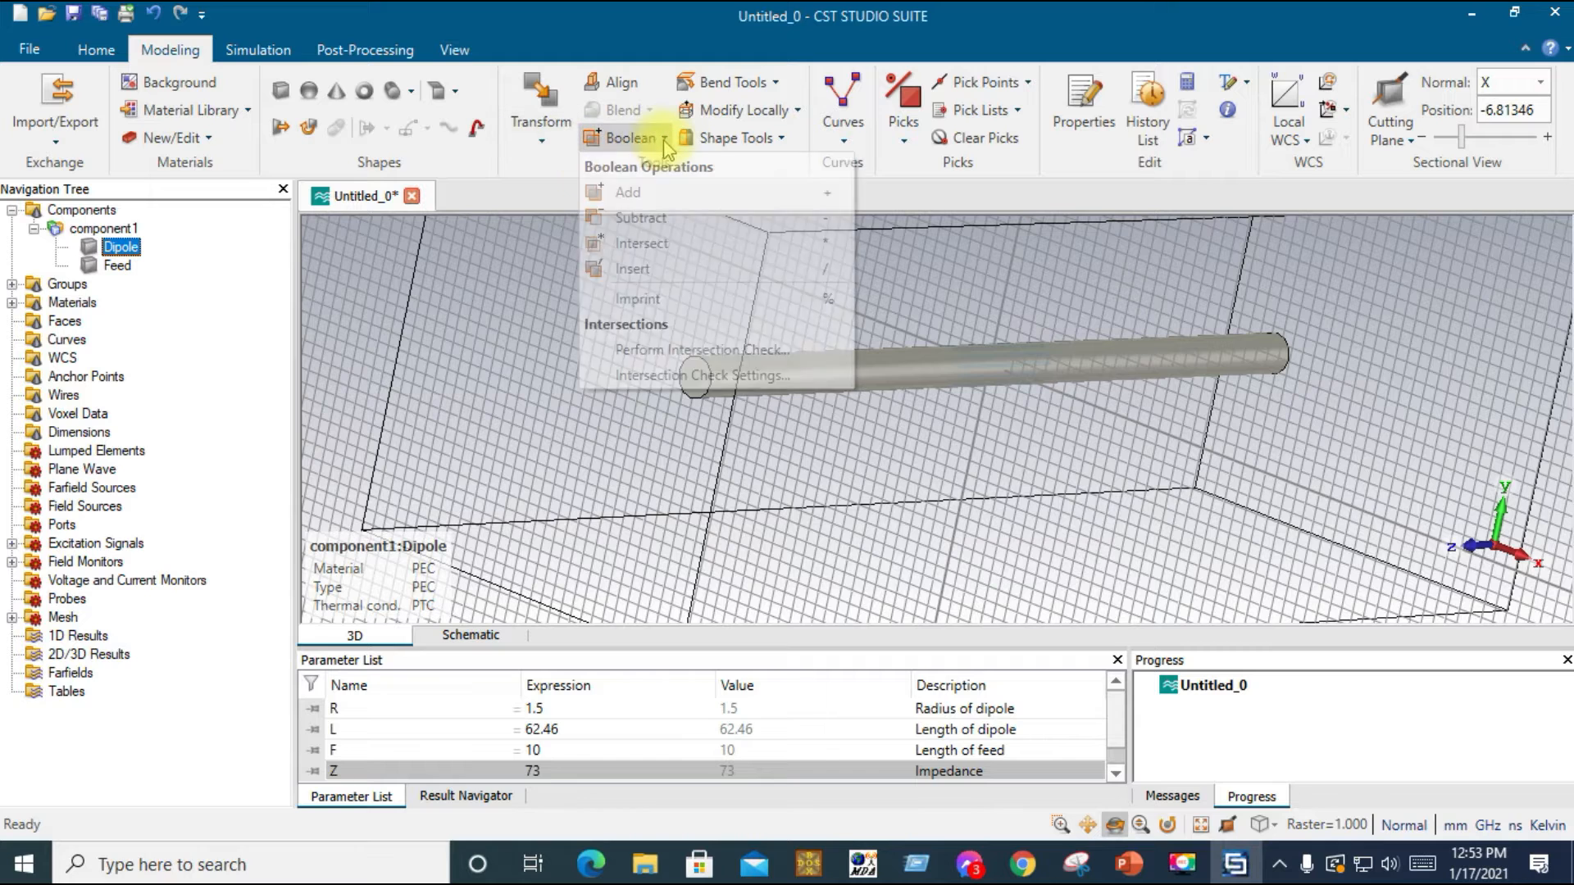
pyautogui.click(672, 274)
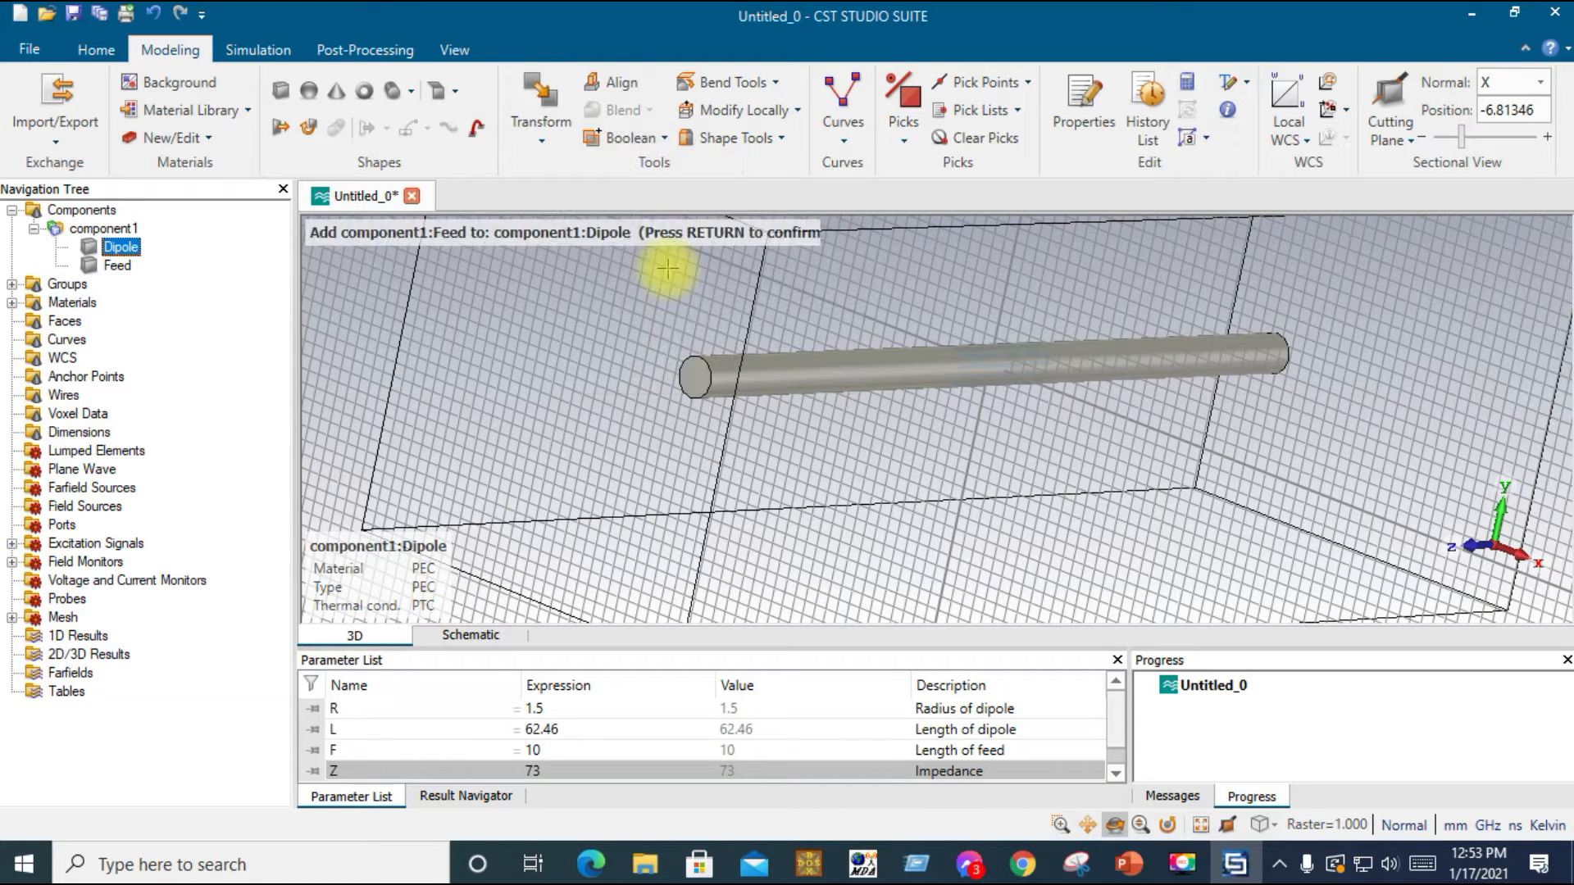
pyautogui.click(115, 266)
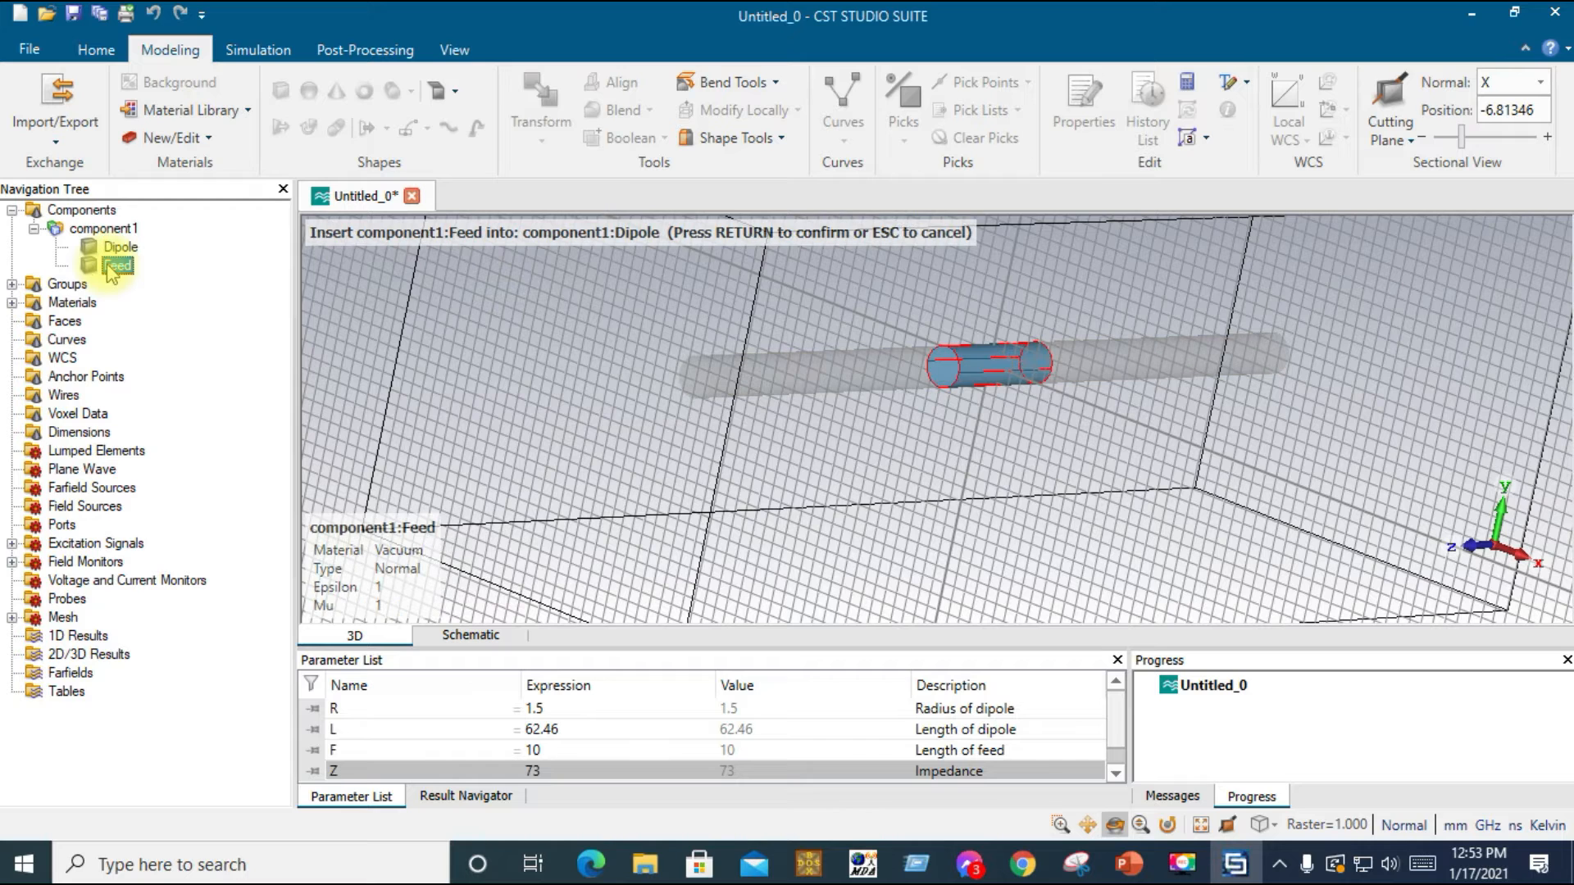
pyautogui.press('Return')
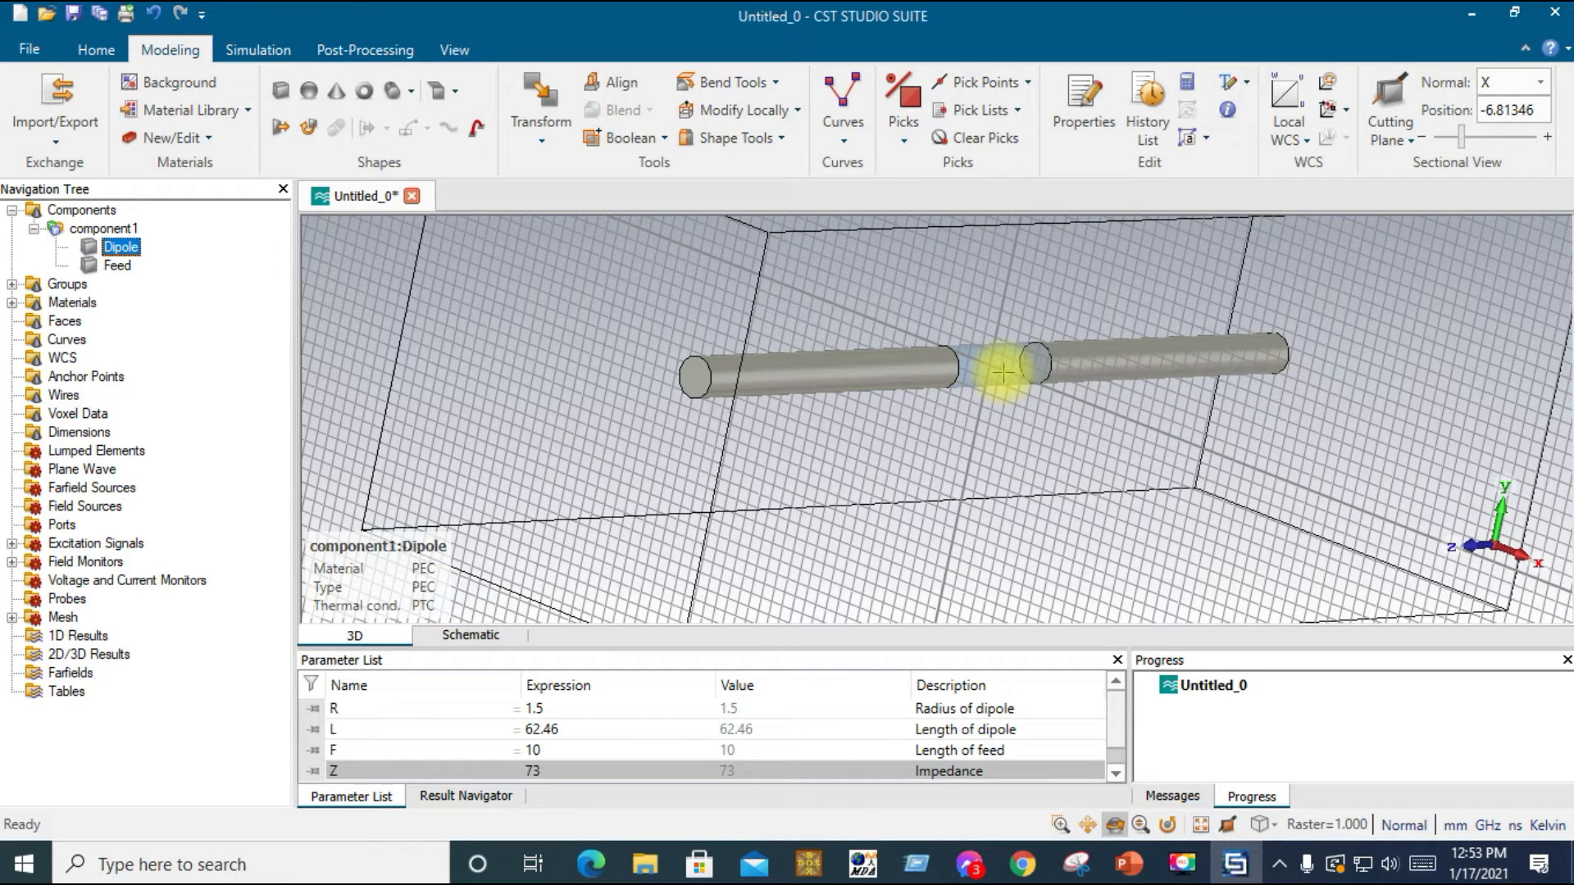
# Pick the circular edge of one dipole arm where it meets the feed gap
pyautogui.moveTo(919, 378); pyautogui.dragTo(1140, 384)
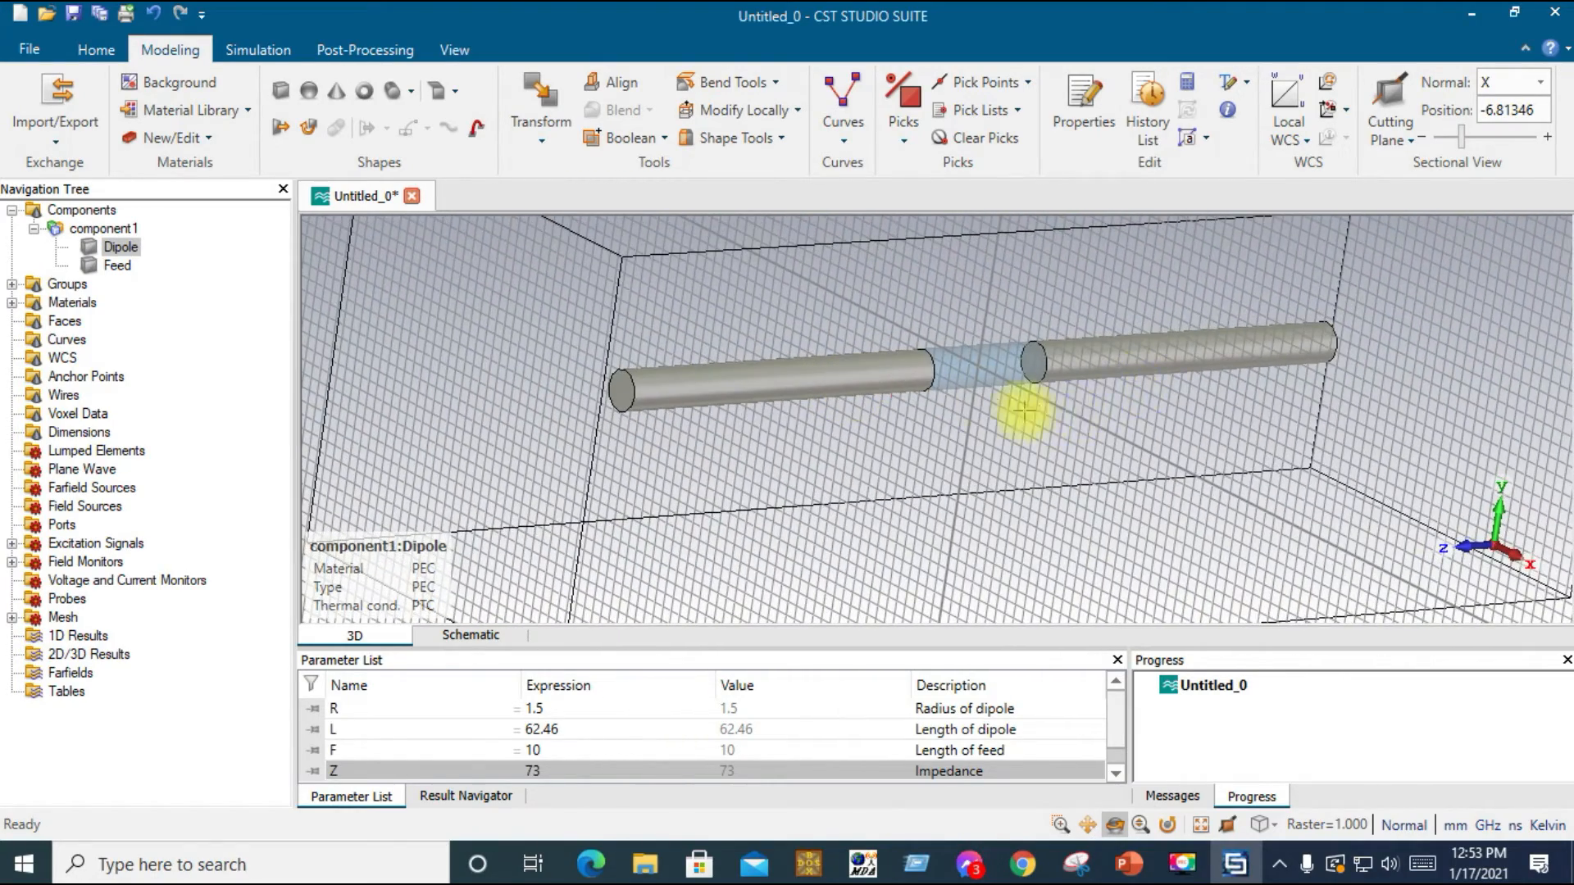
pyautogui.moveTo(1028, 392); pyautogui.dragTo(1019, 398)
pyautogui.scroll(5, 1019, 397)
pyautogui.moveTo(1003, 312)
pyautogui.mouseDown()
pyautogui.moveTo(994, 359)
pyautogui.moveTo(993, 318)
pyautogui.mouseUp()
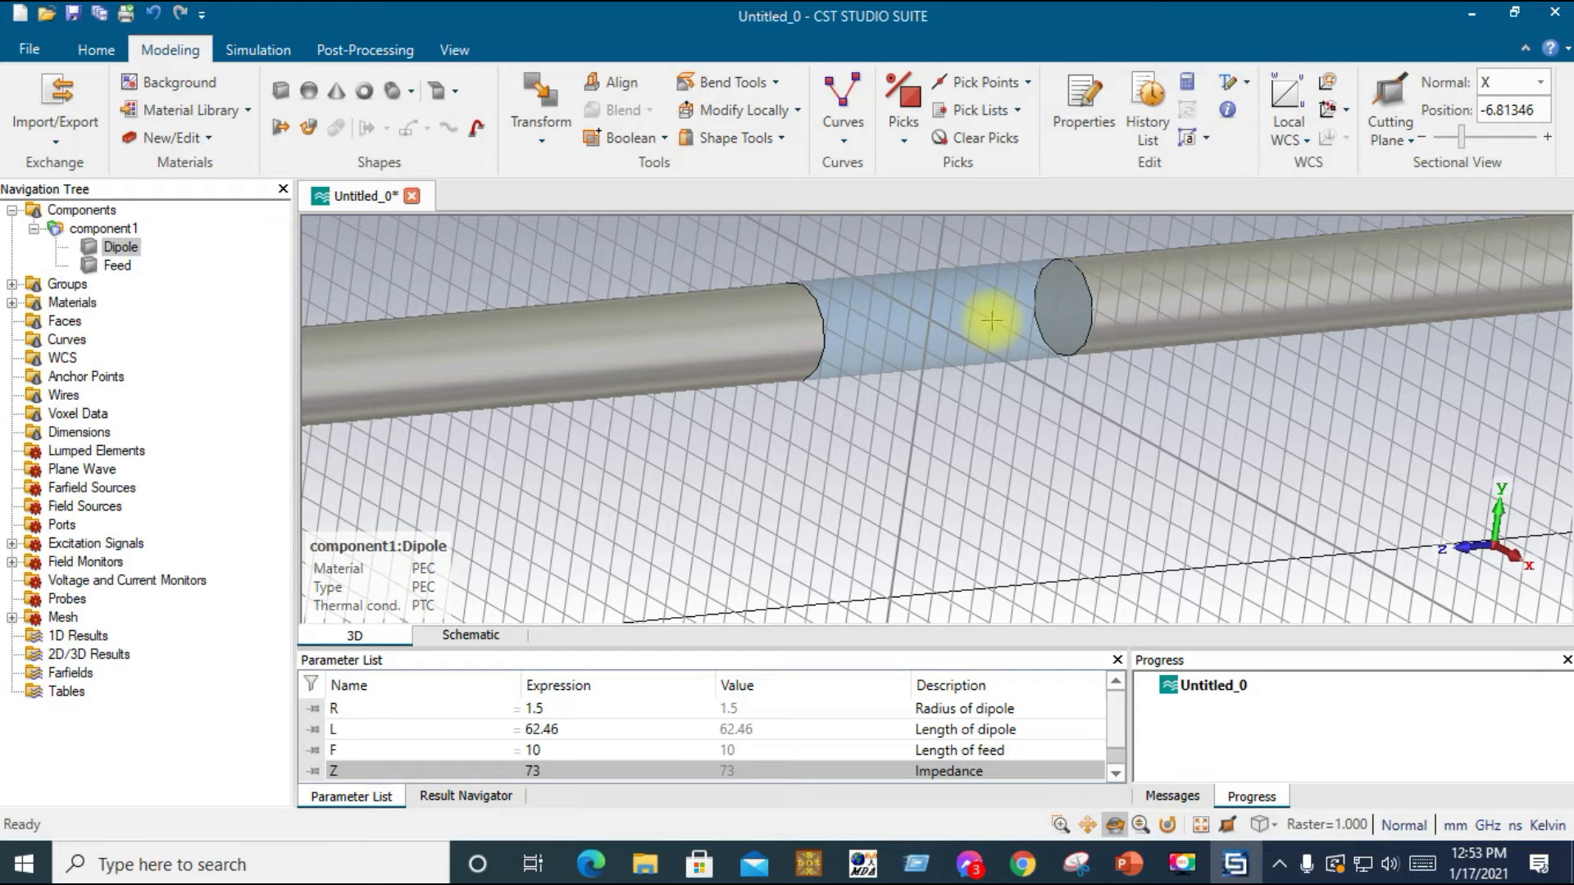
pyautogui.scroll(-2, 1021, 340)
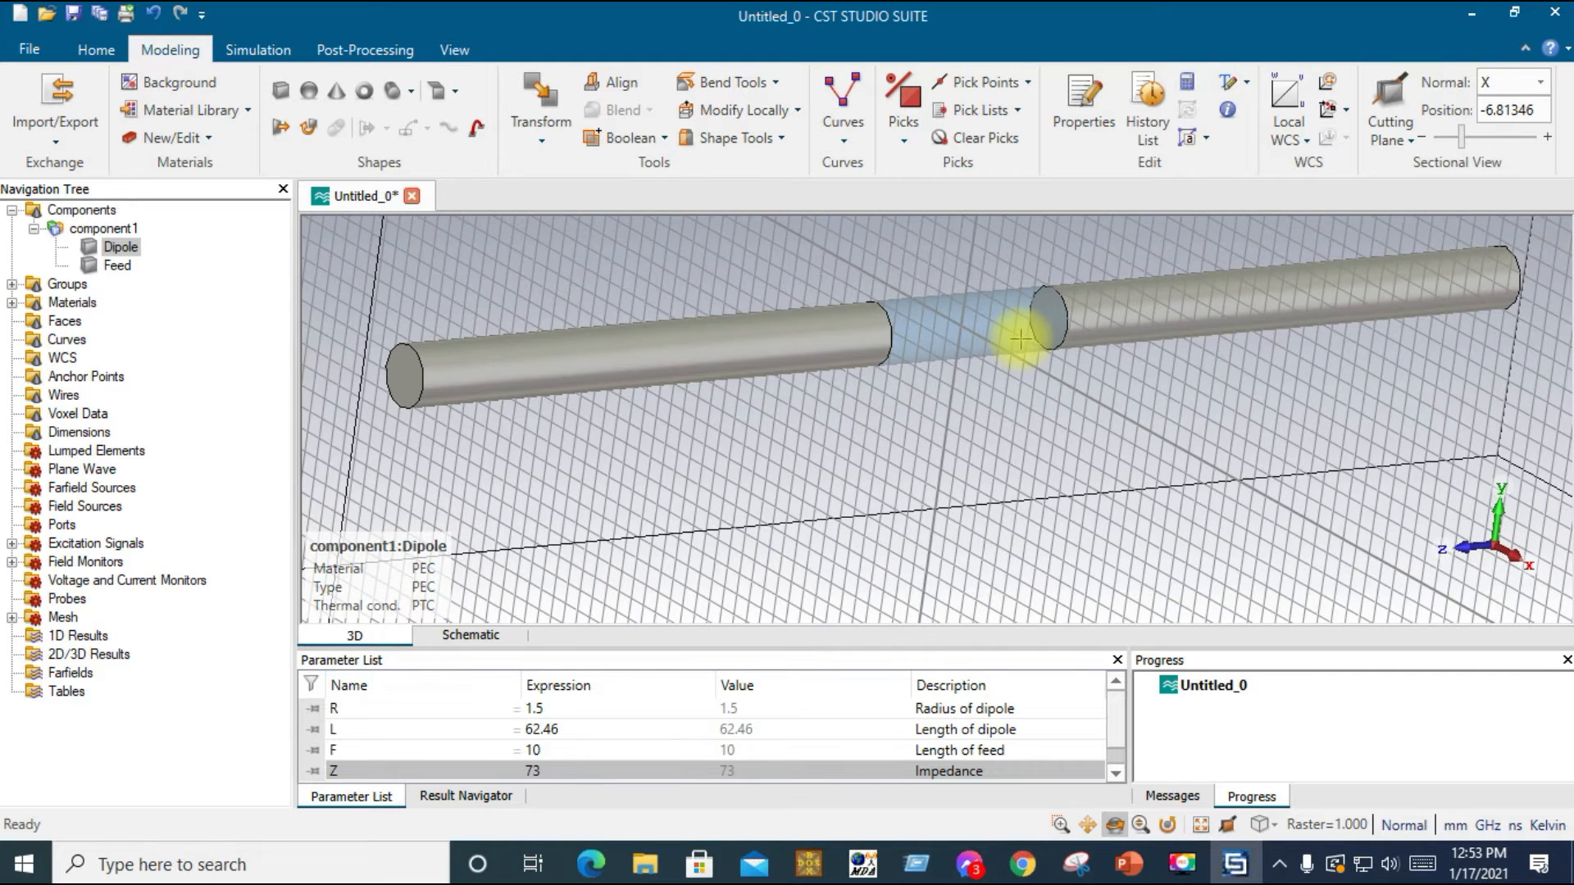
pyautogui.click(903, 139)
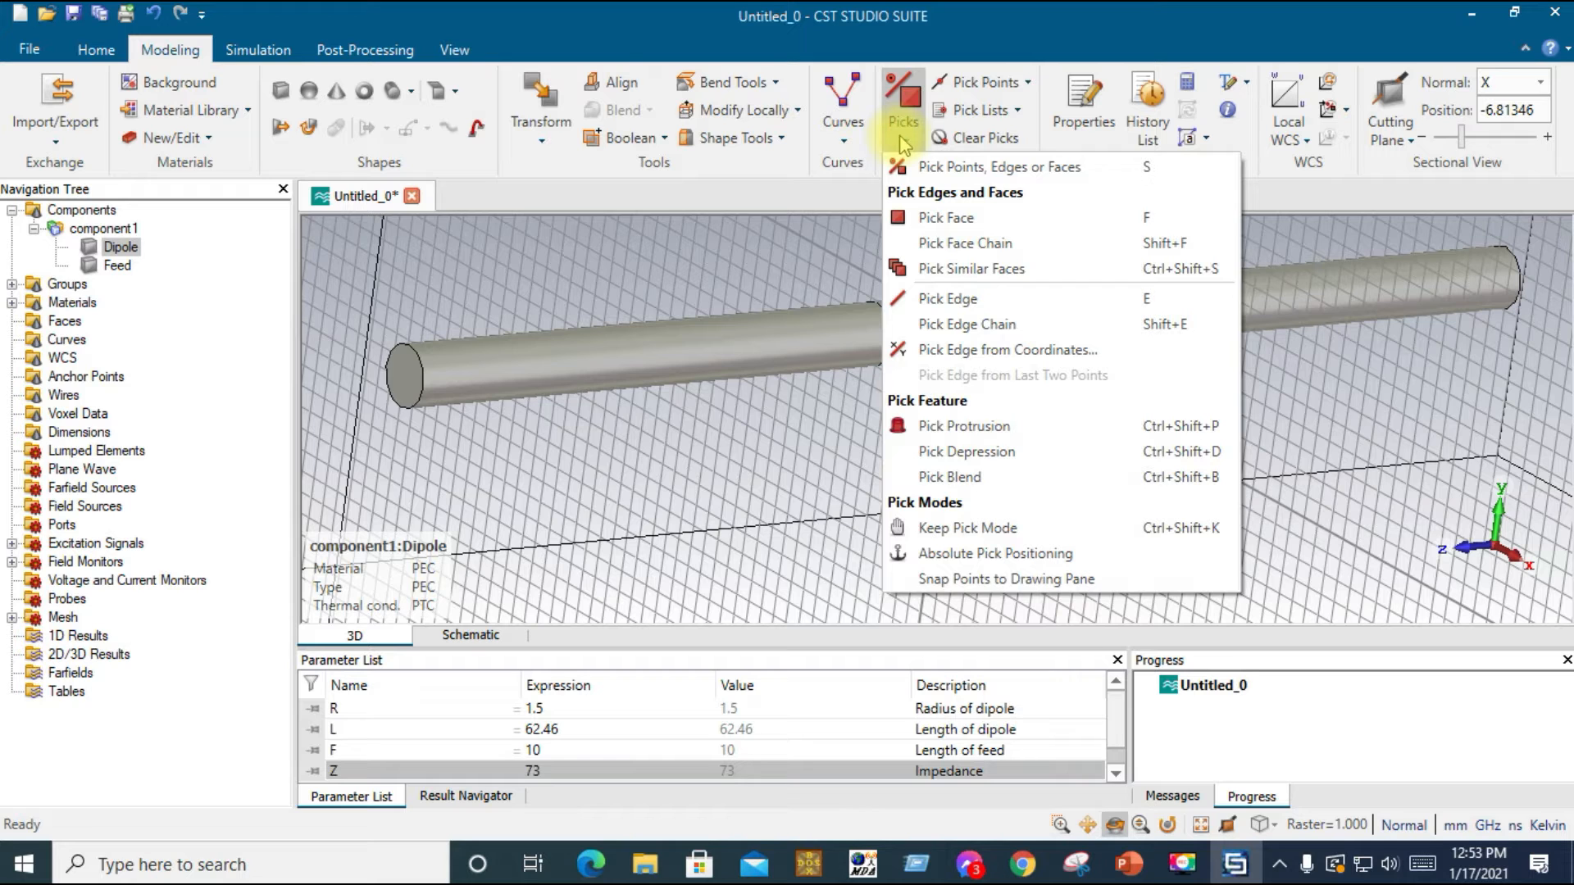
pyautogui.click(926, 302)
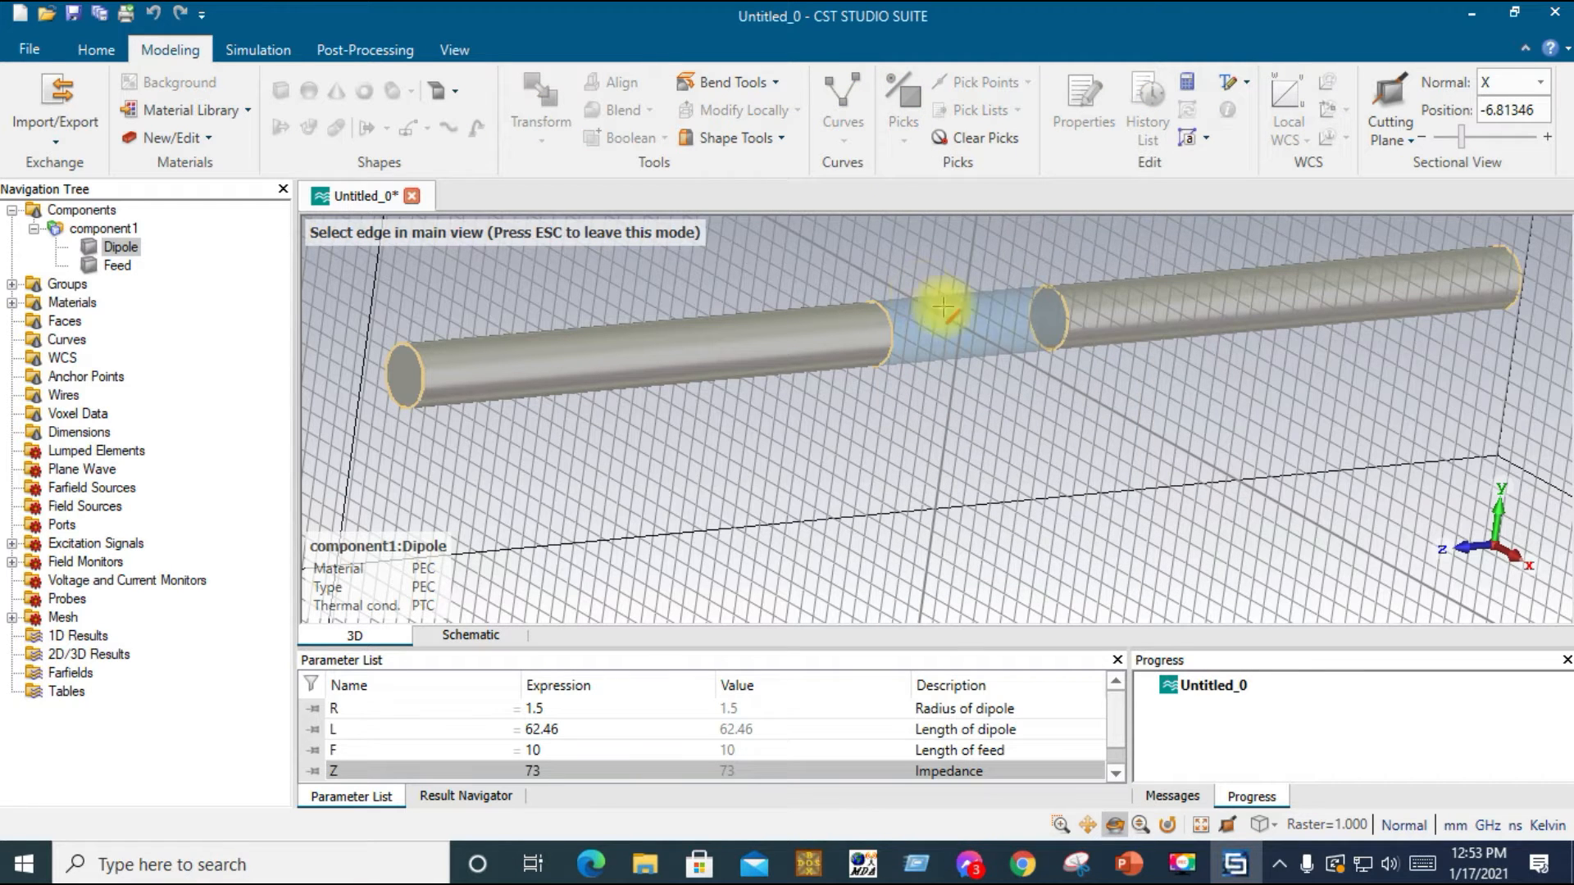
pyautogui.click(1041, 281)
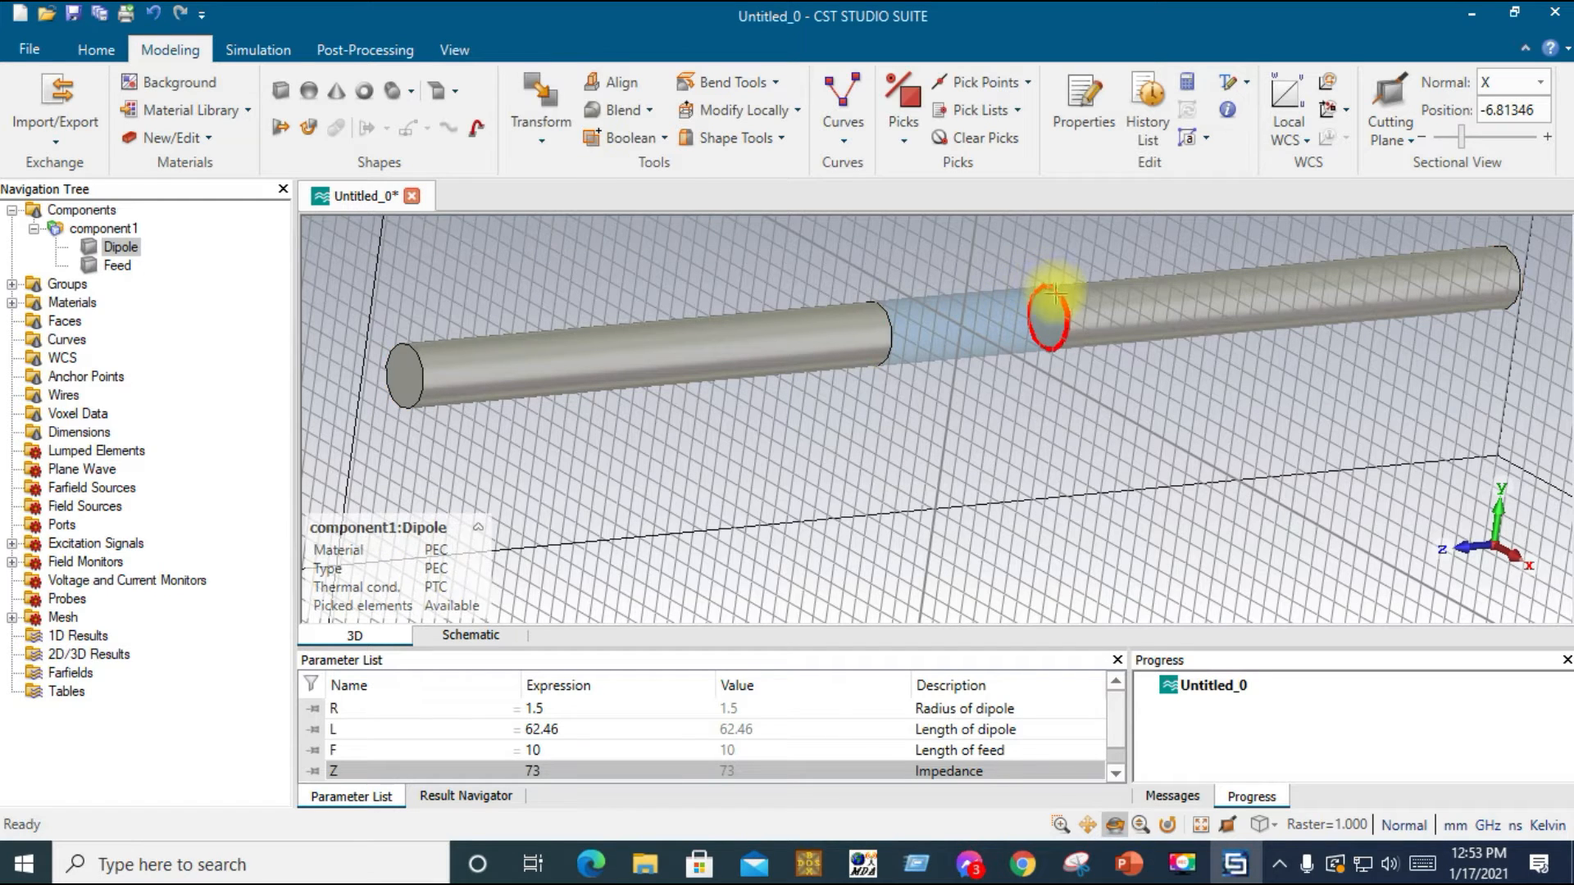
# Pick the facing circular edge of the other dipole arm on the opposite side of the feed gap
pyautogui.moveTo(819, 323); pyautogui.dragTo(441, 332)
pyautogui.scroll(-3, 791, 352)
pyautogui.scroll(6, 791, 343)
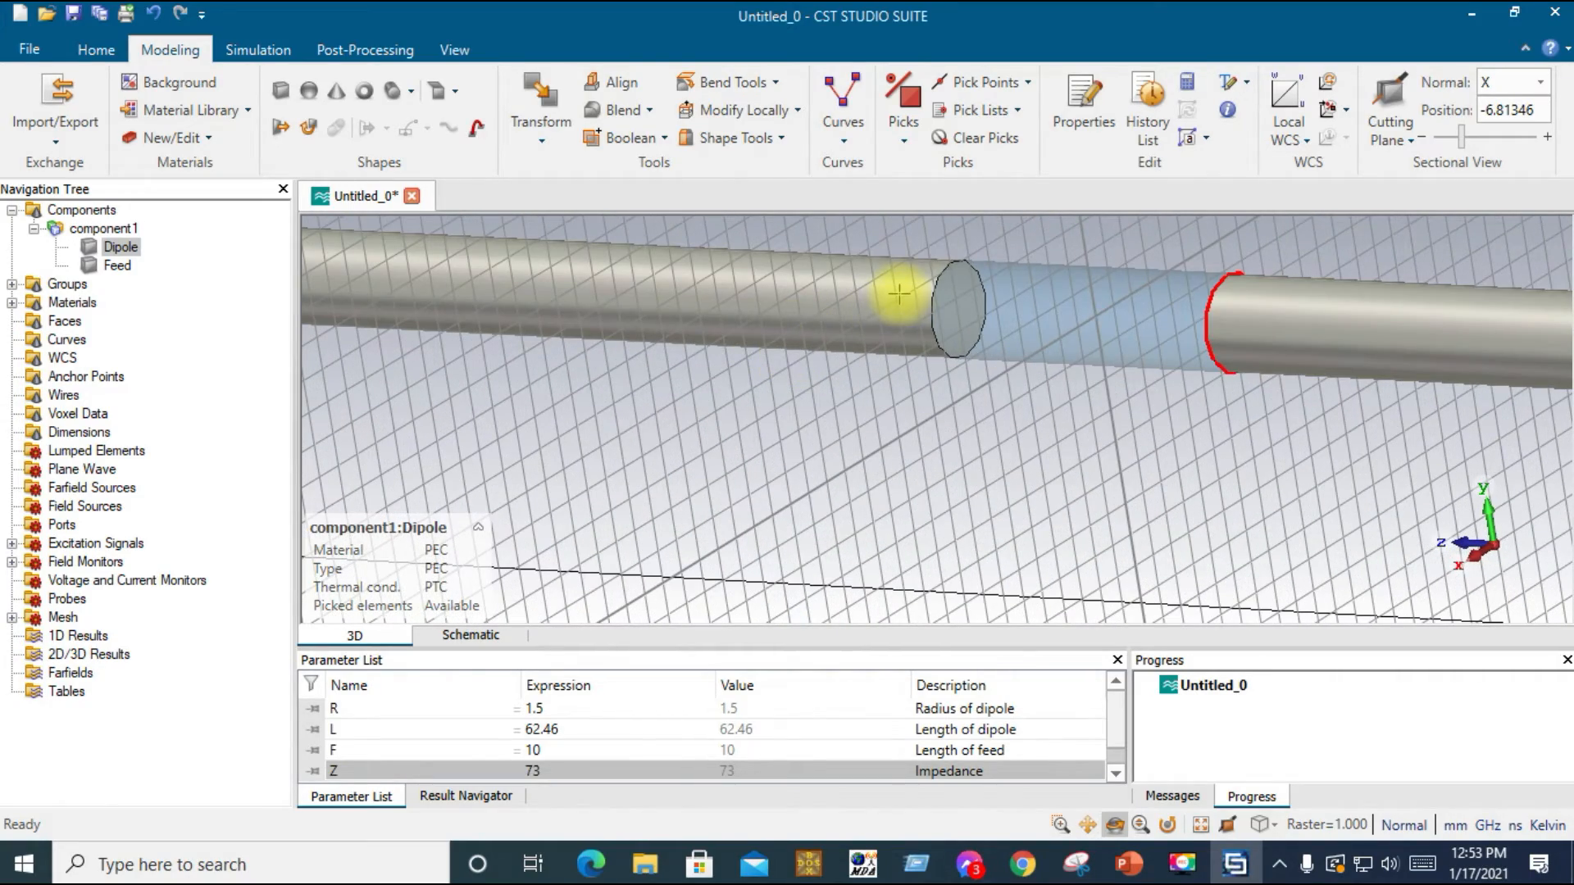
pyautogui.click(904, 136)
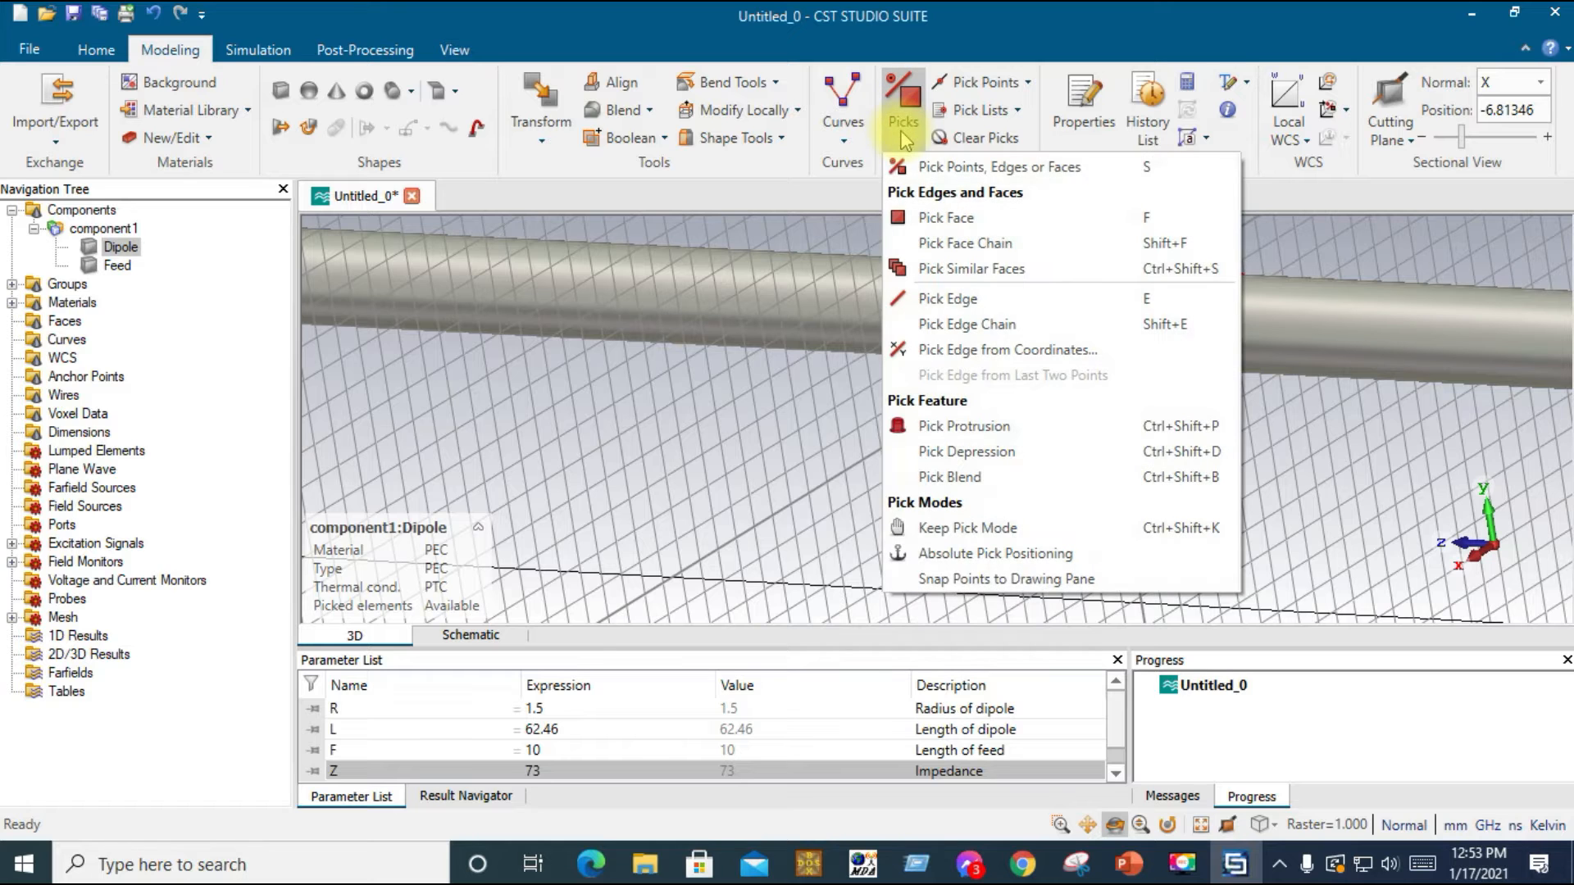
pyautogui.click(942, 298)
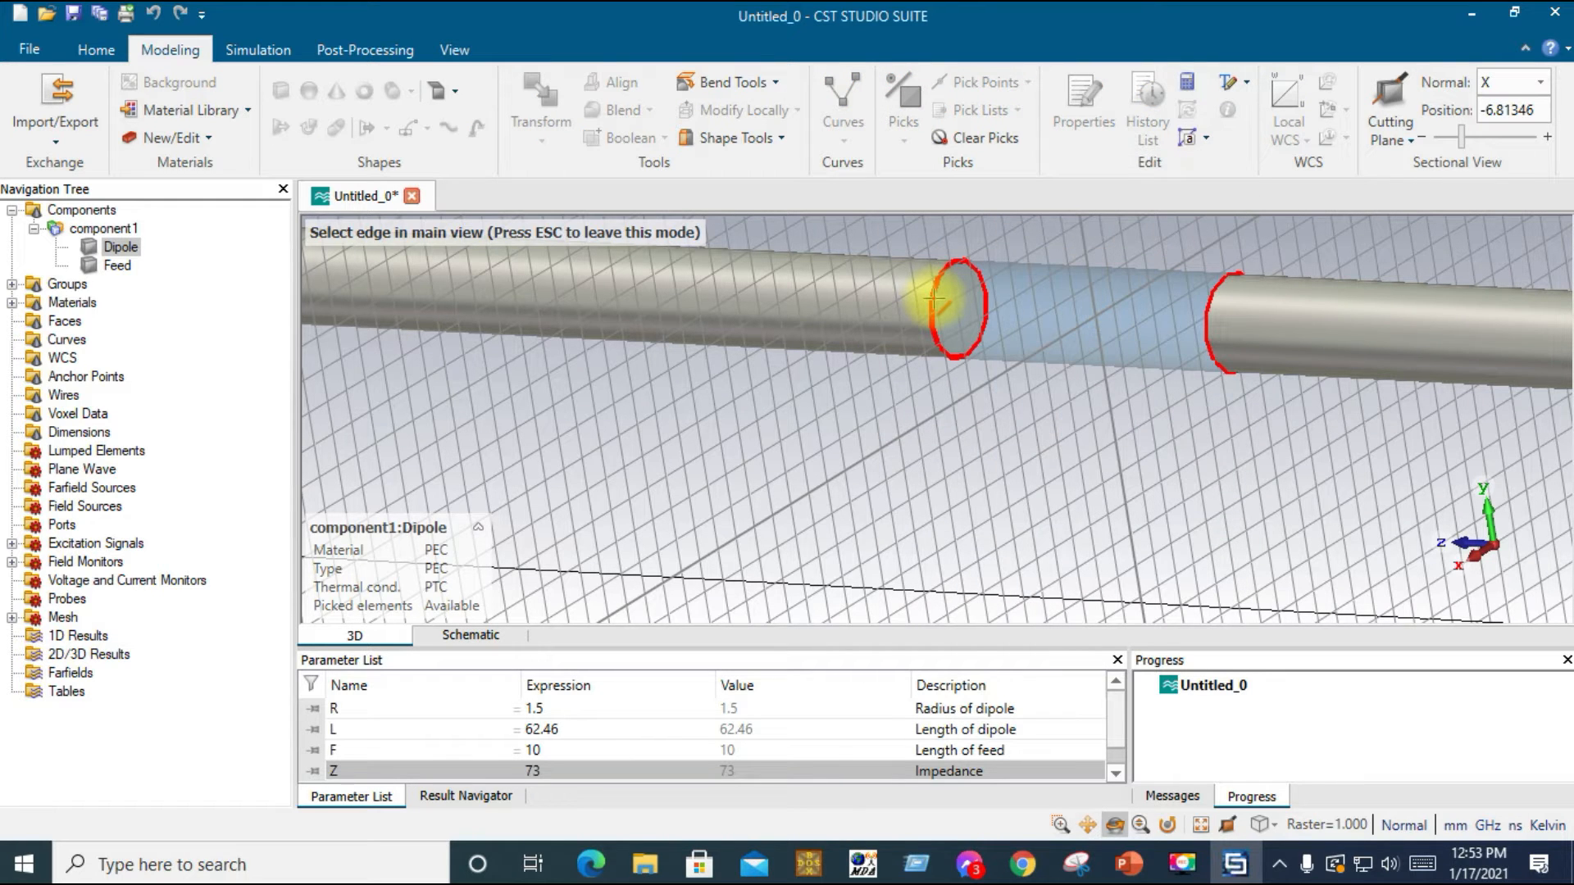
pyautogui.click(935, 299)
# Create an S-parameter discrete face port between the two picked edges of the feed gap, with its impedance set to Z
pyautogui.moveTo(826, 298)
pyautogui.mouseDown()
pyautogui.moveTo(844, 323)
pyautogui.moveTo(1026, 381)
pyautogui.moveTo(1089, 351)
pyautogui.moveTo(1079, 480)
pyautogui.mouseUp()
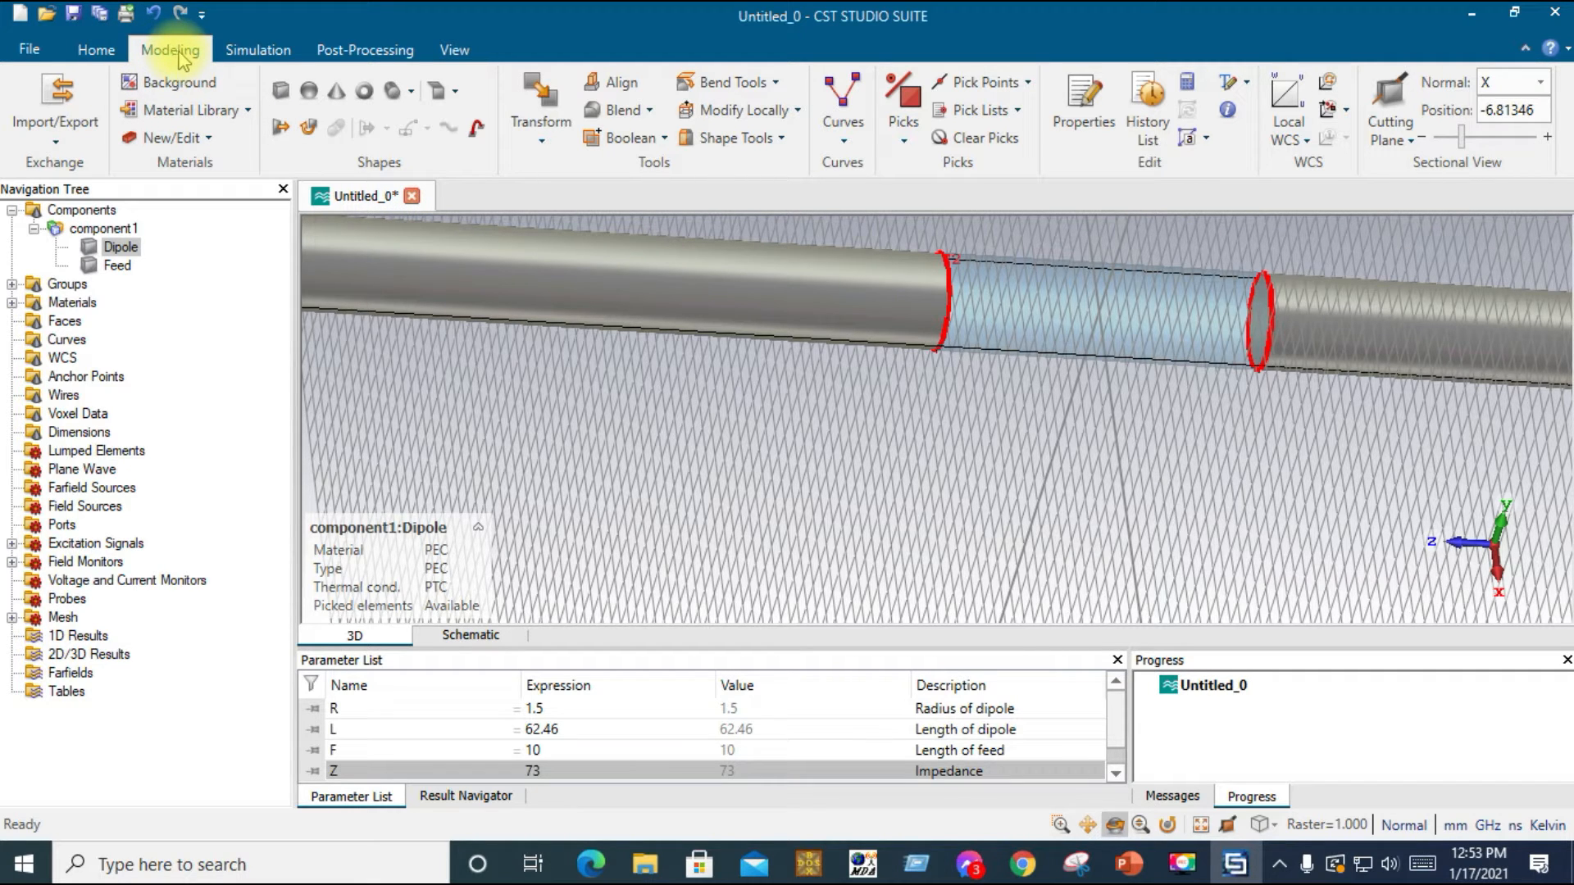
pyautogui.click(97, 53)
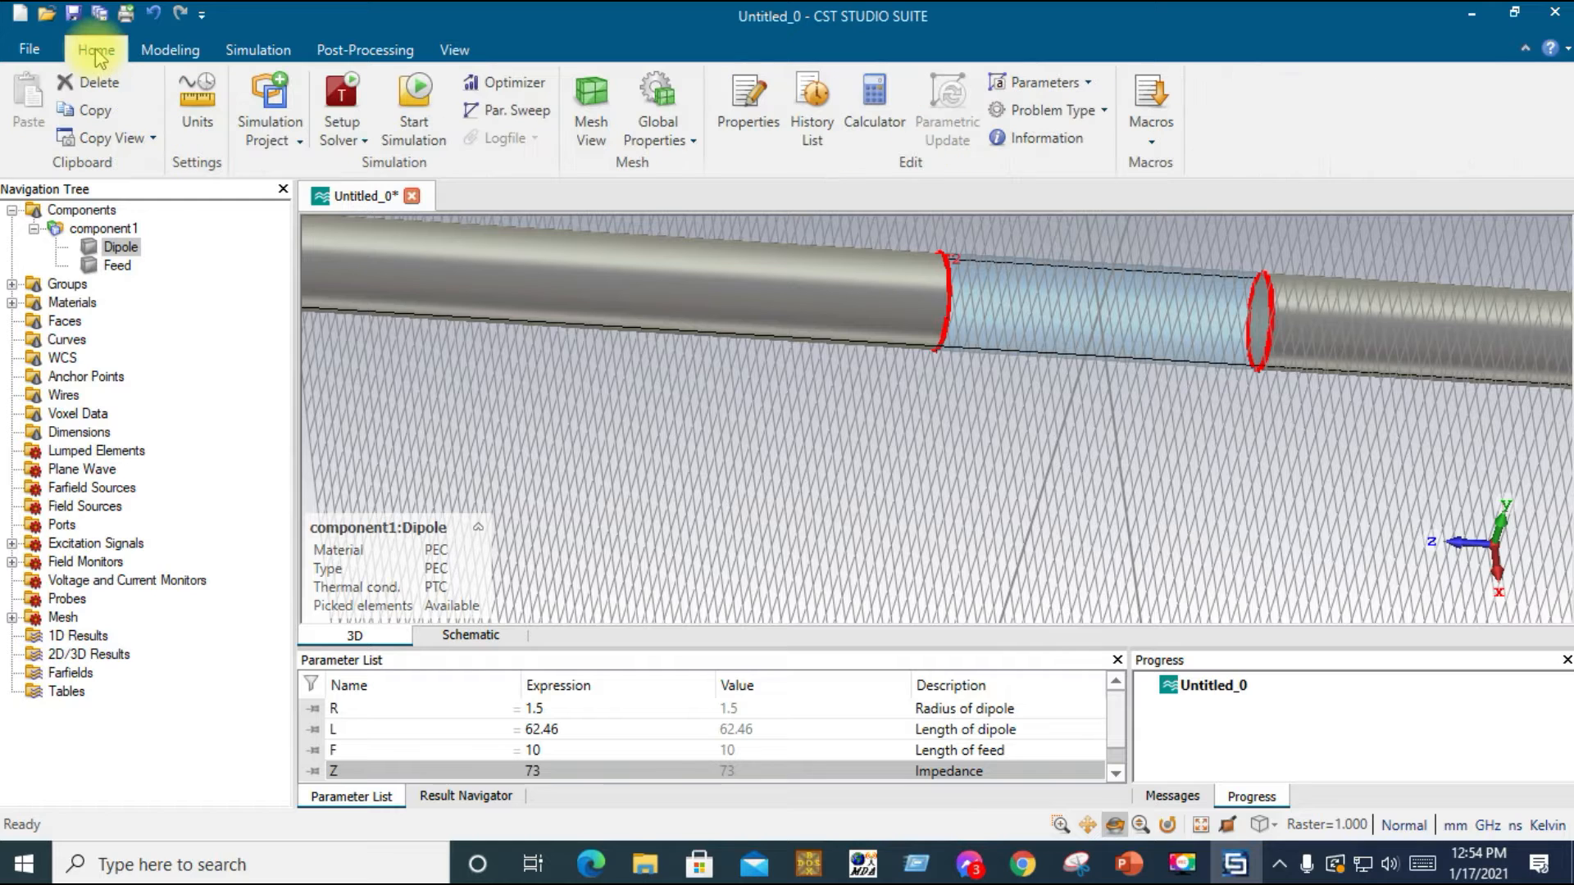
pyautogui.click(277, 54)
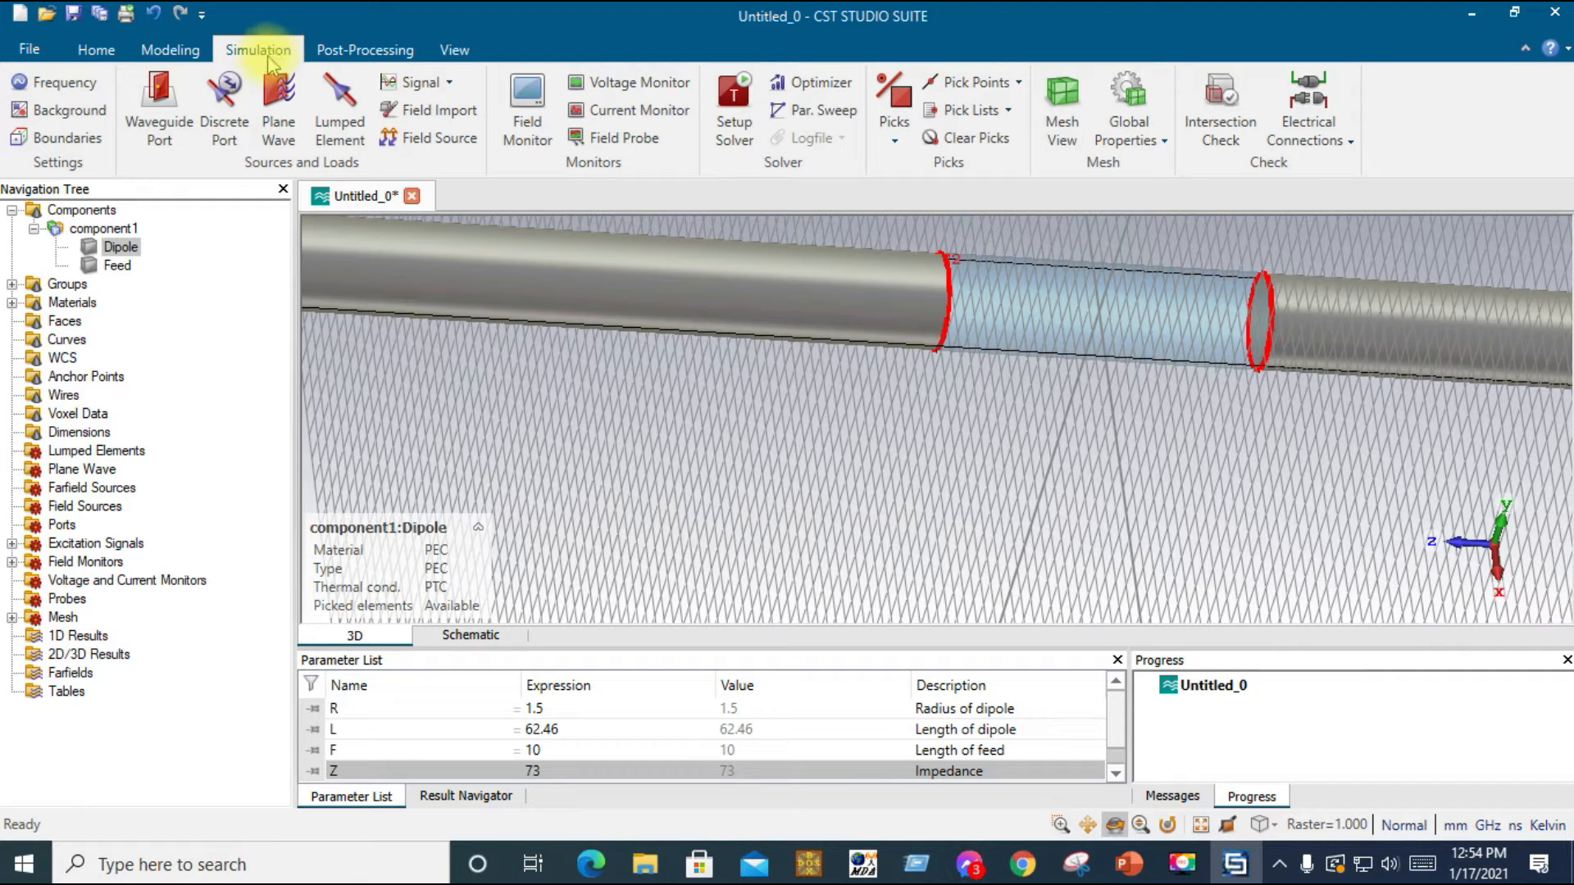
pyautogui.click(224, 131)
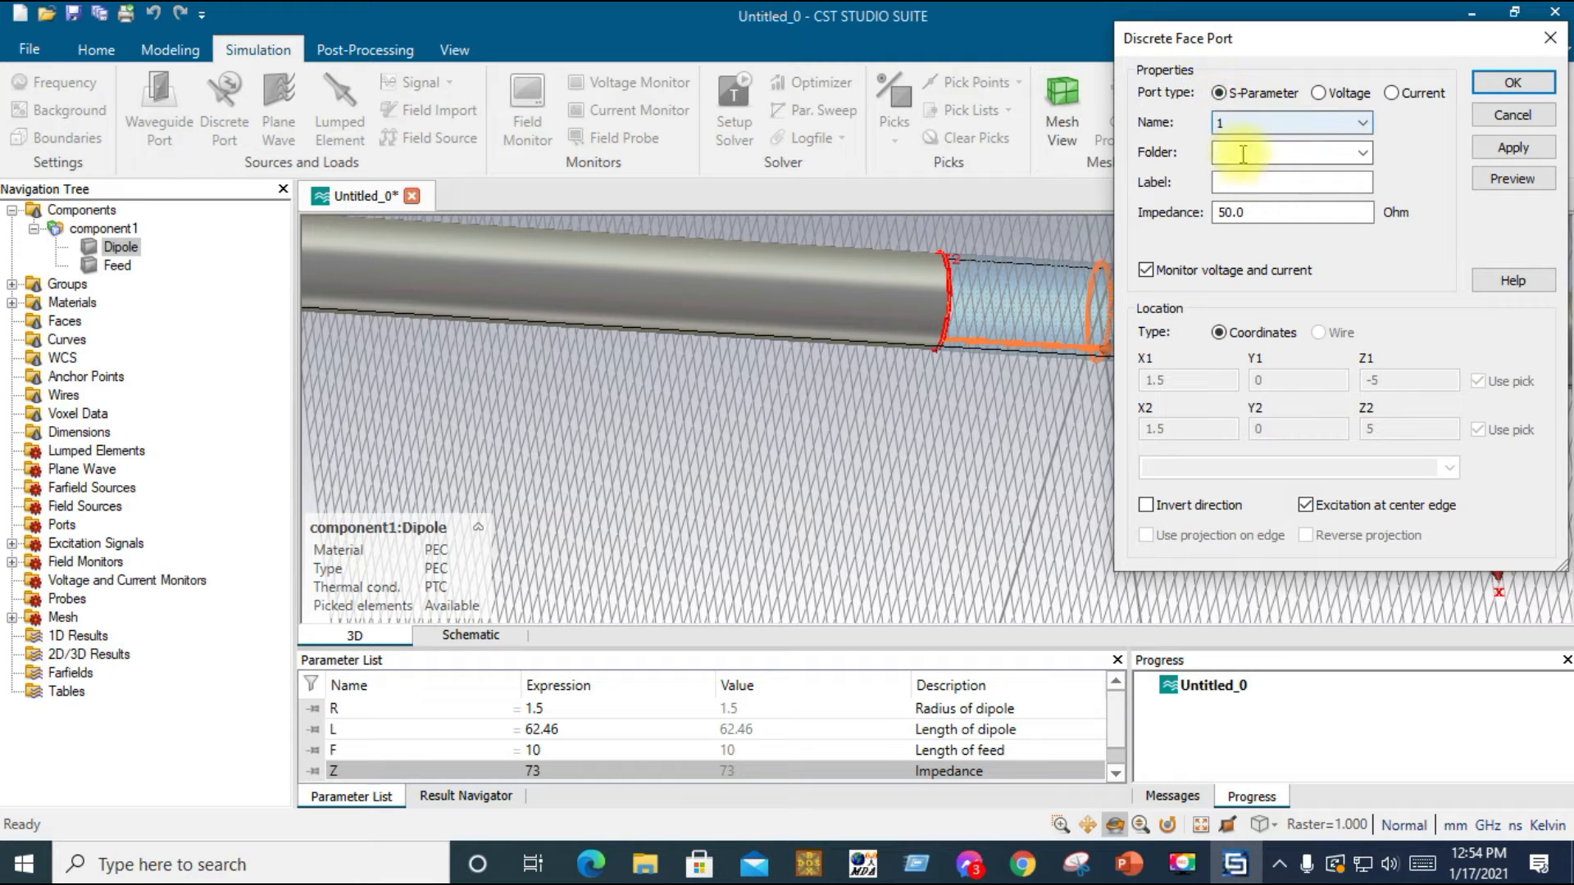
pyautogui.click(1258, 211)
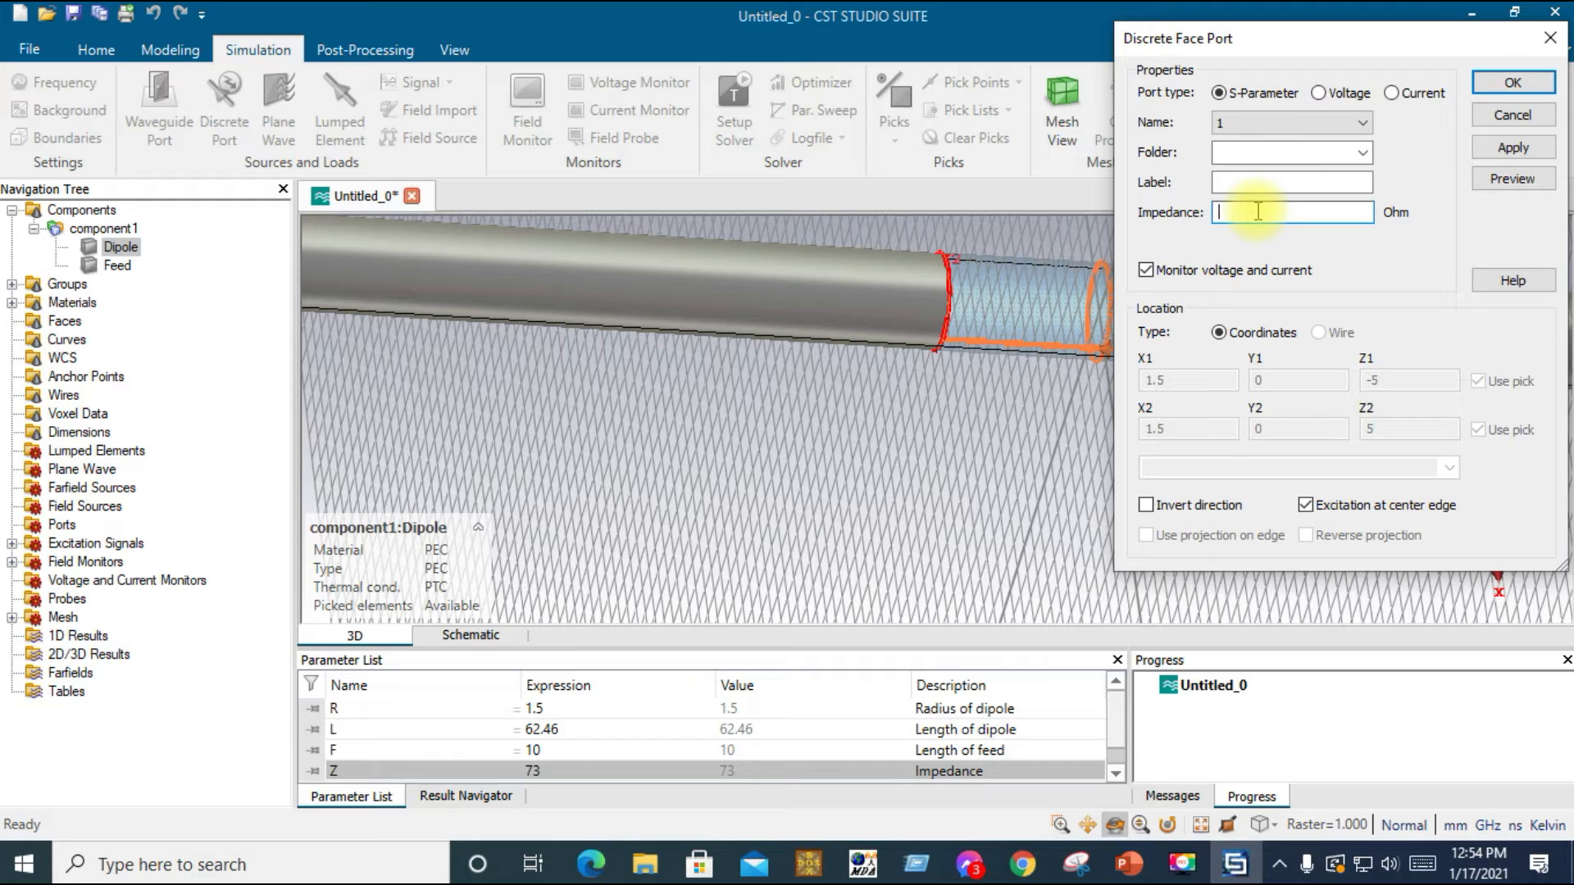
pyautogui.write('Z')
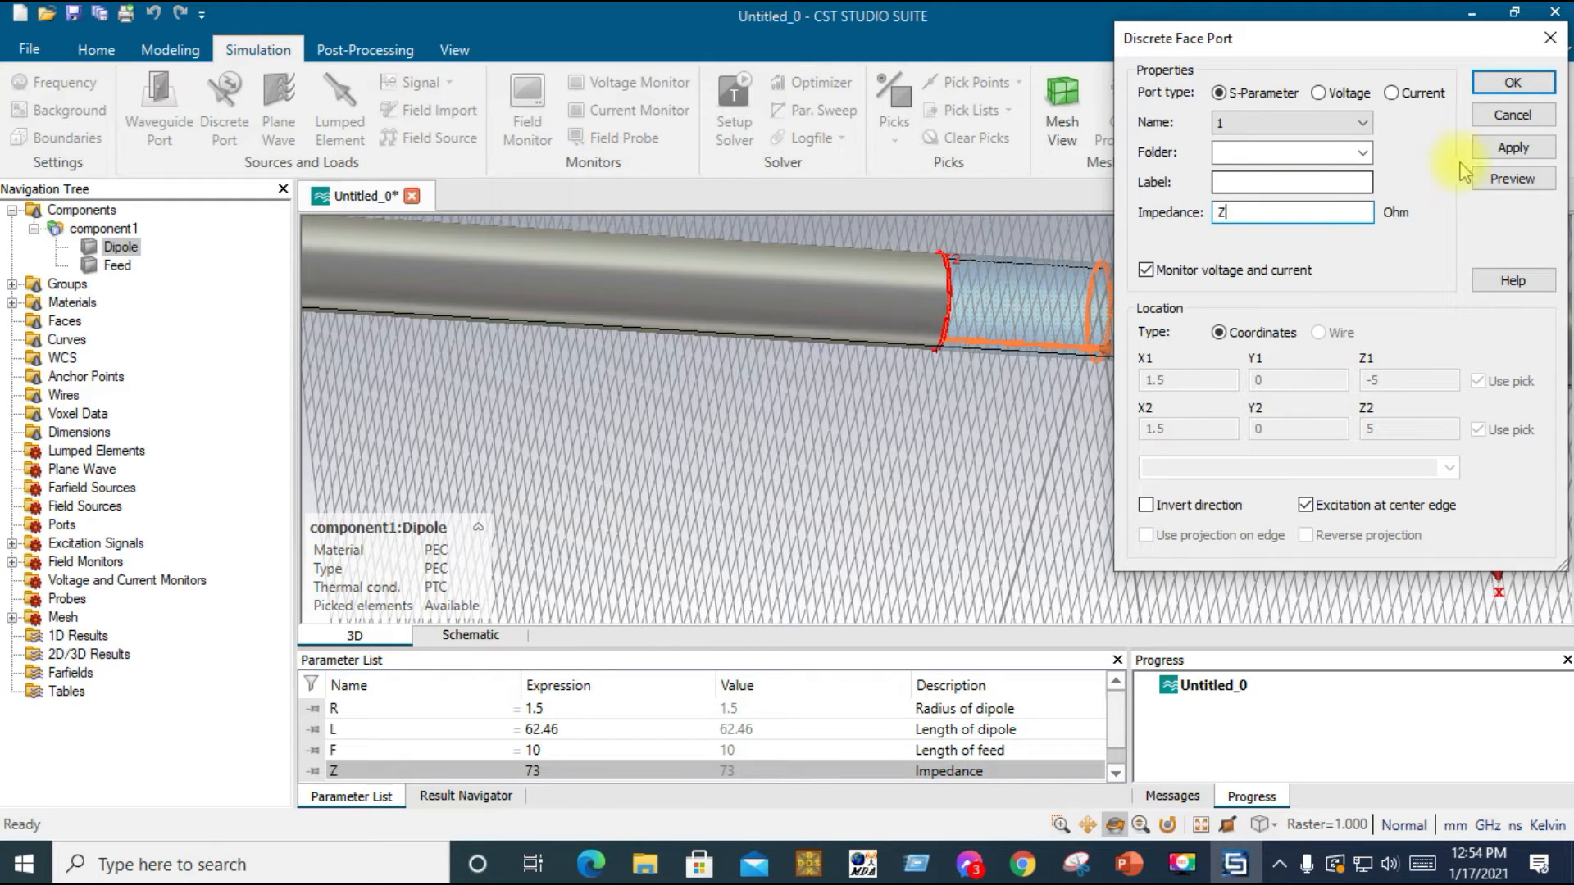
pyautogui.click(1500, 184)
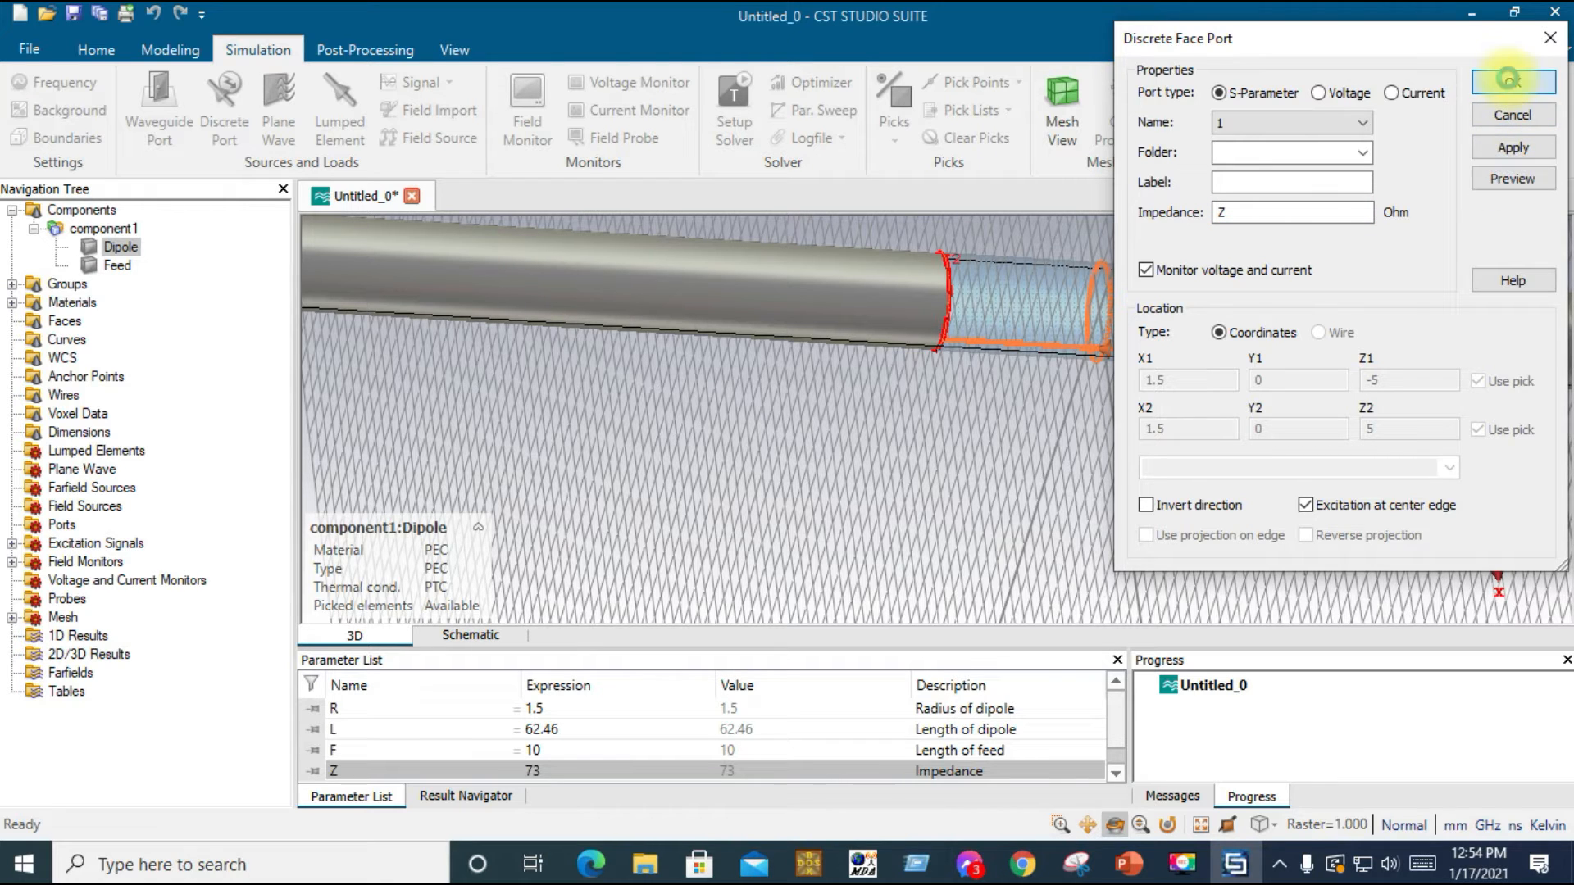
pyautogui.click(1512, 85)
pyautogui.moveTo(921, 300)
pyautogui.mouseDown()
pyautogui.moveTo(926, 379)
pyautogui.moveTo(1205, 396)
pyautogui.moveTo(948, 457)
pyautogui.mouseUp()
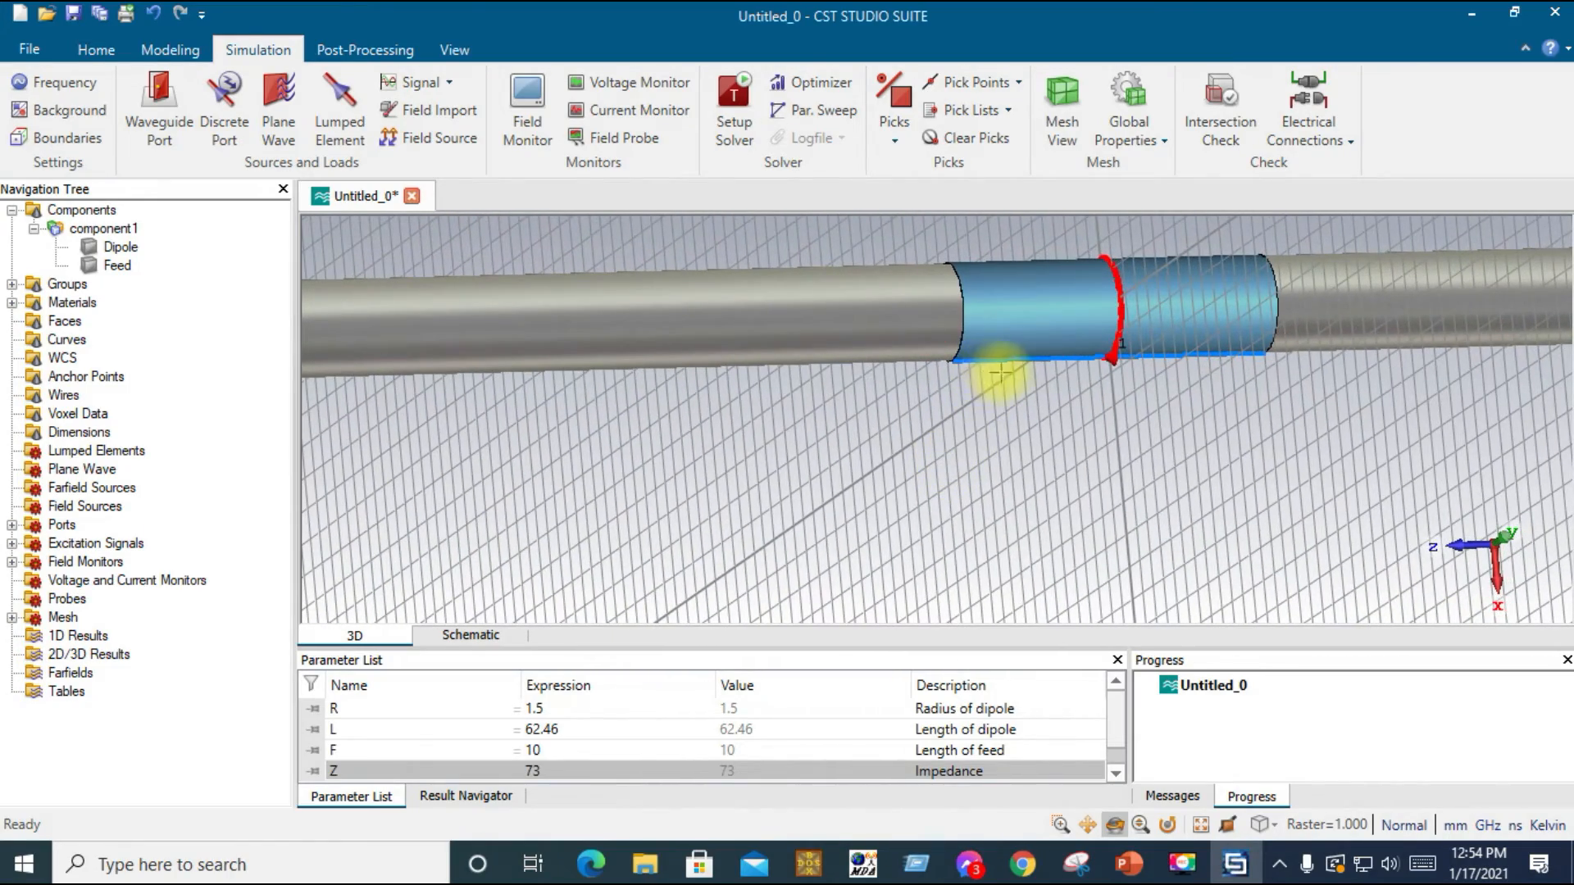
pyautogui.click(1181, 863)
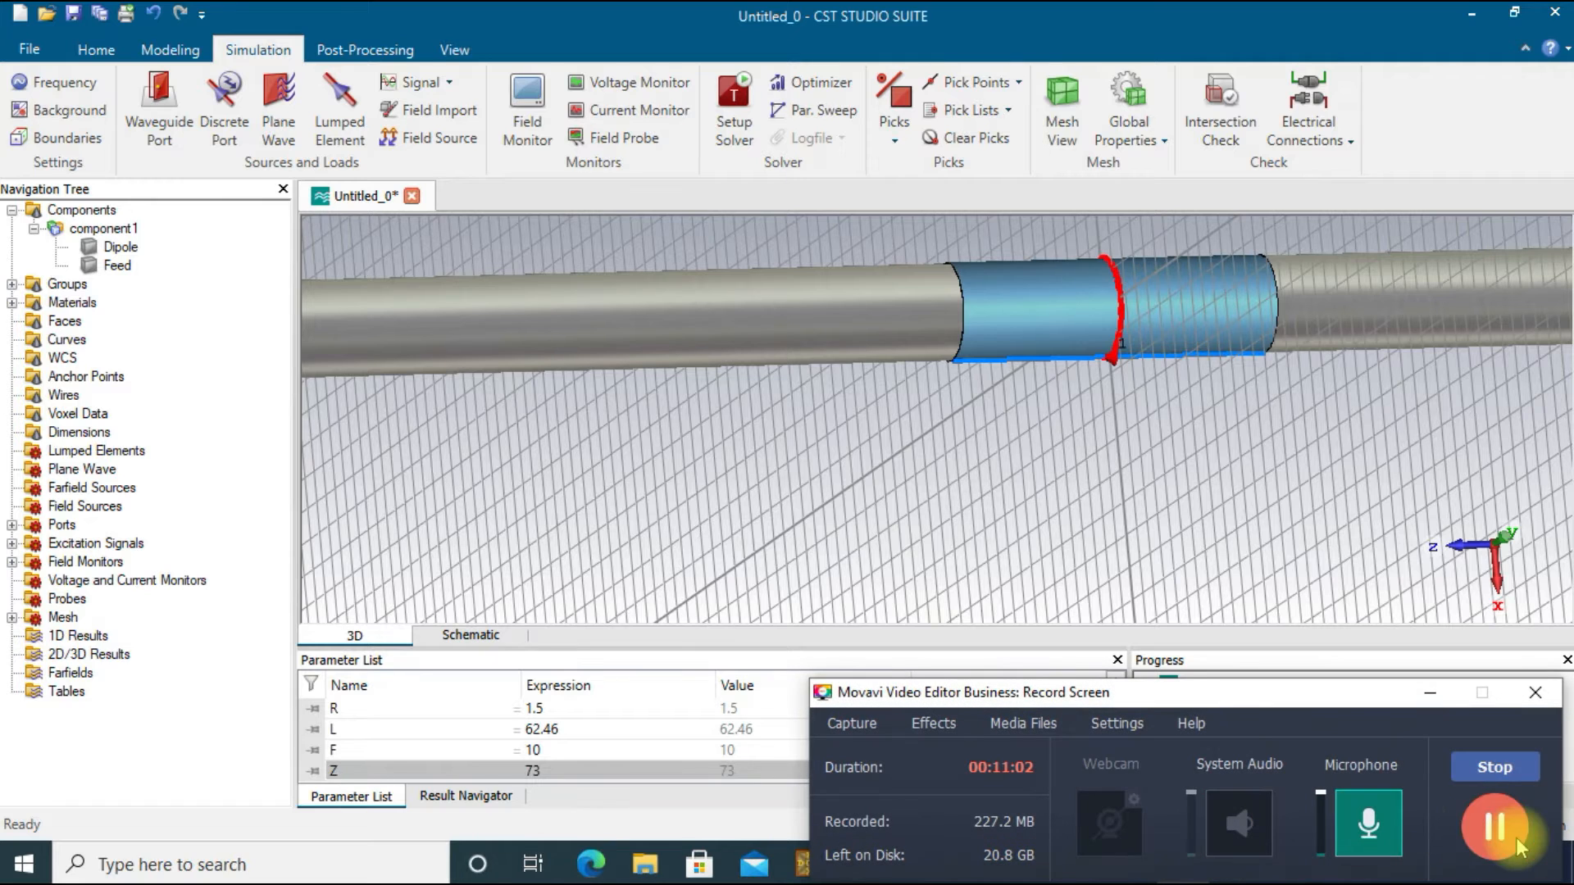
pyautogui.click(1430, 694)
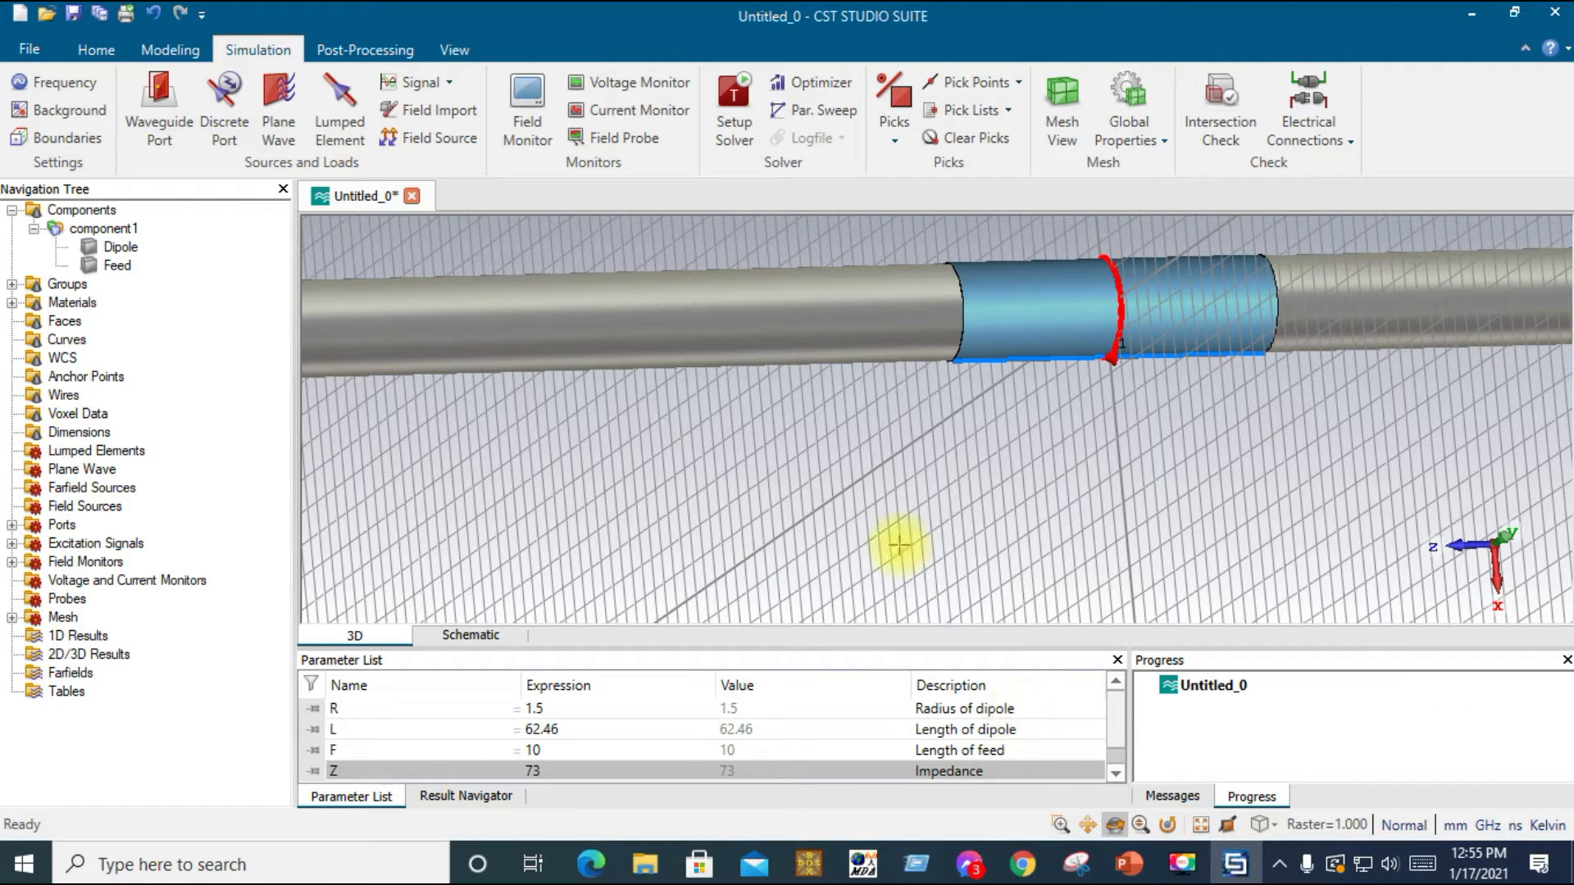
# Coarsen the hexahedral mesh near the model to 8 cells per wavelength and 10 cells per max model box edge, and update it
pyautogui.click(1064, 110)
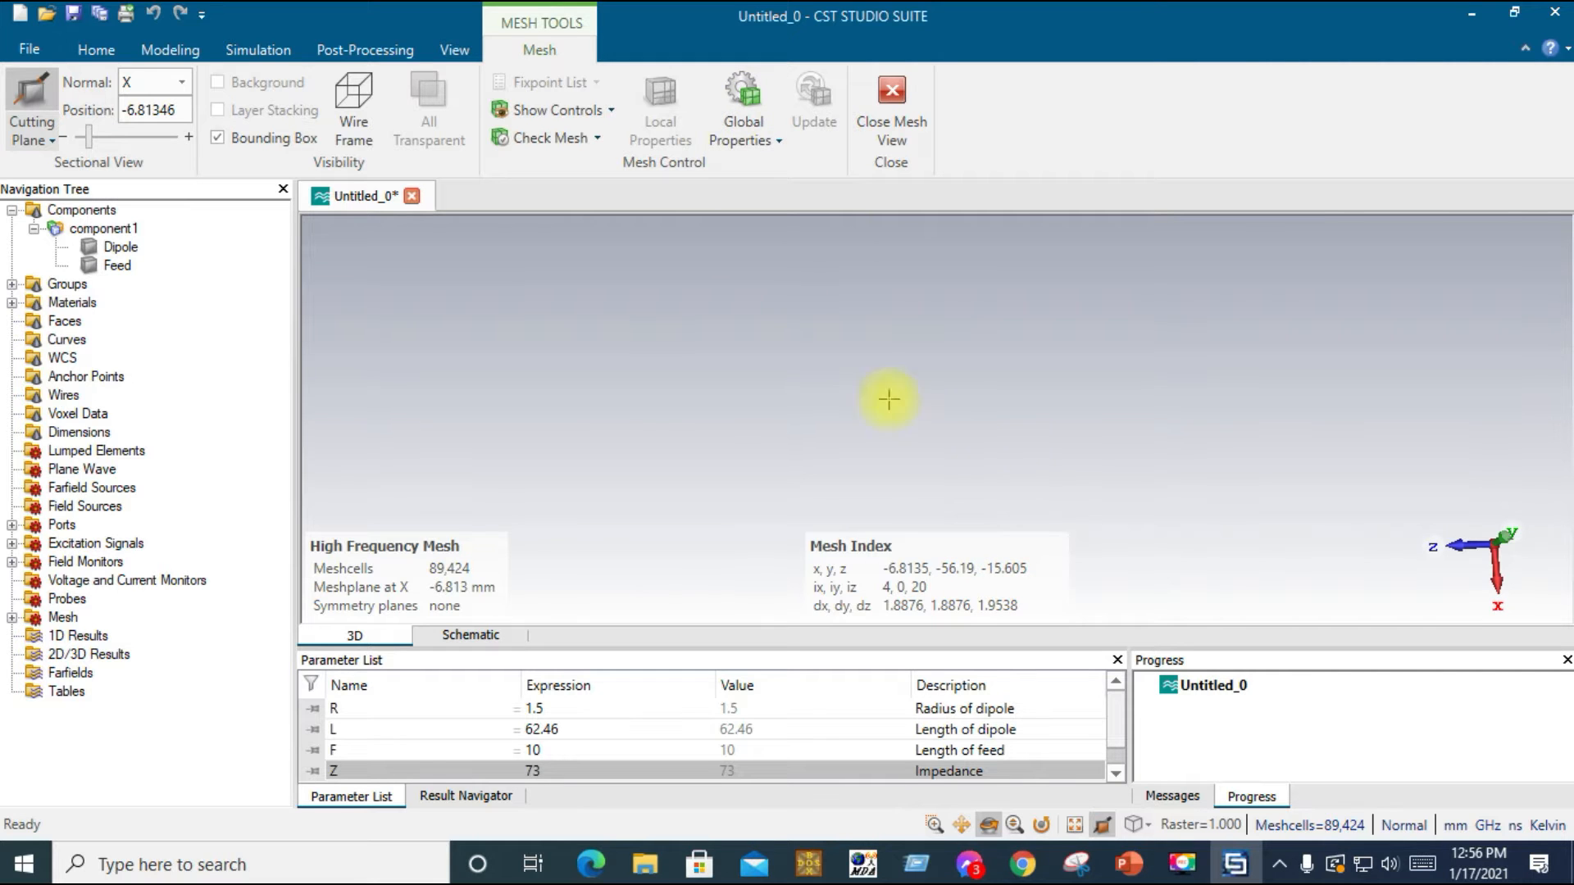
pyautogui.click(892, 108)
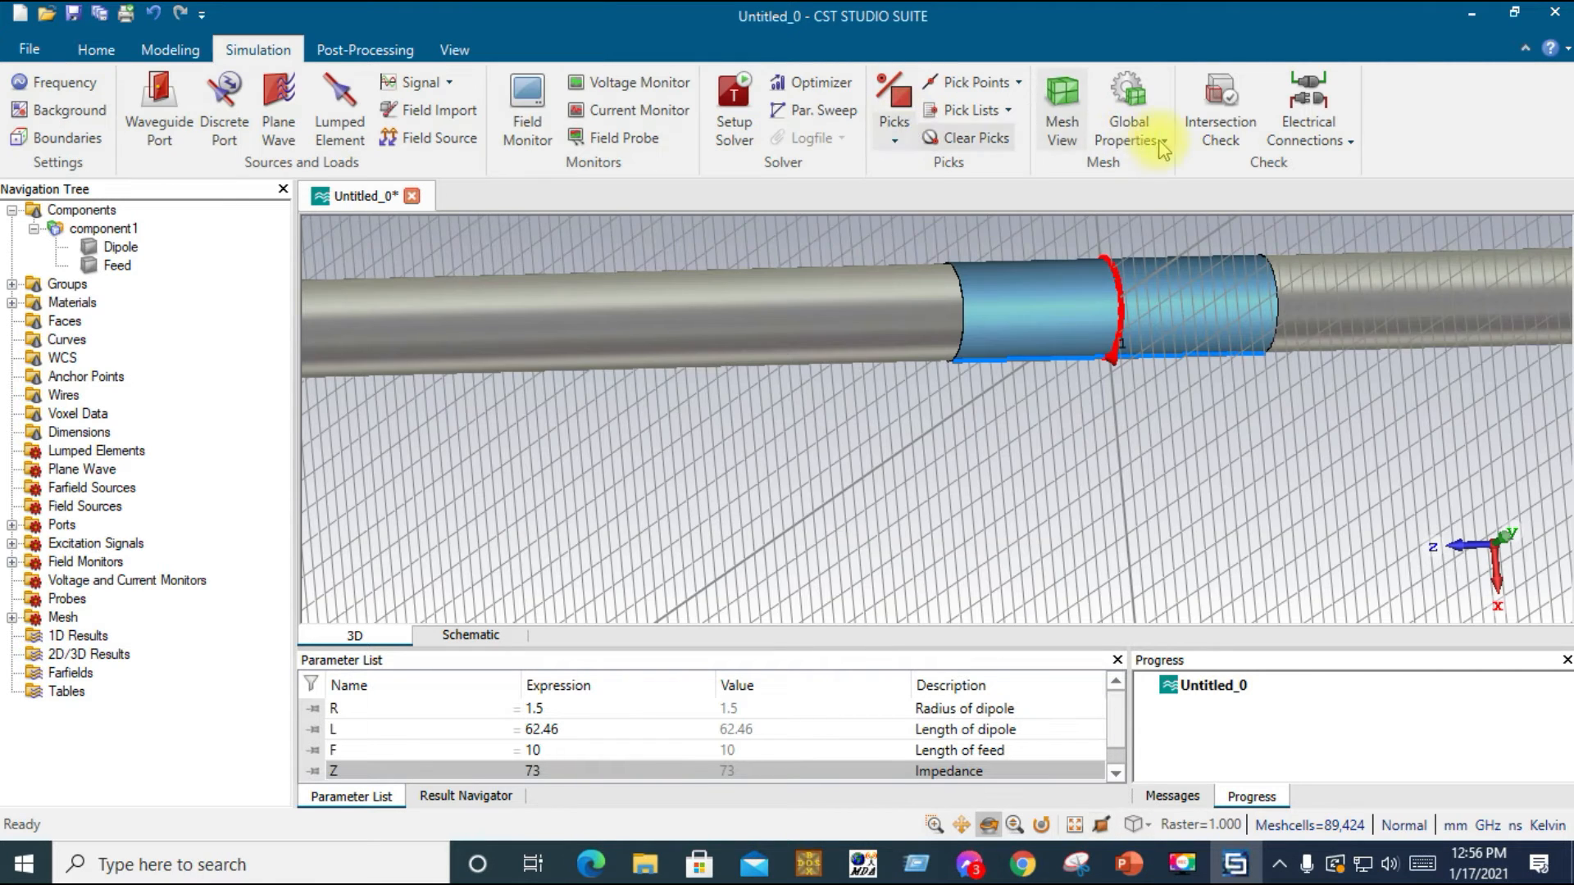
pyautogui.click(1128, 144)
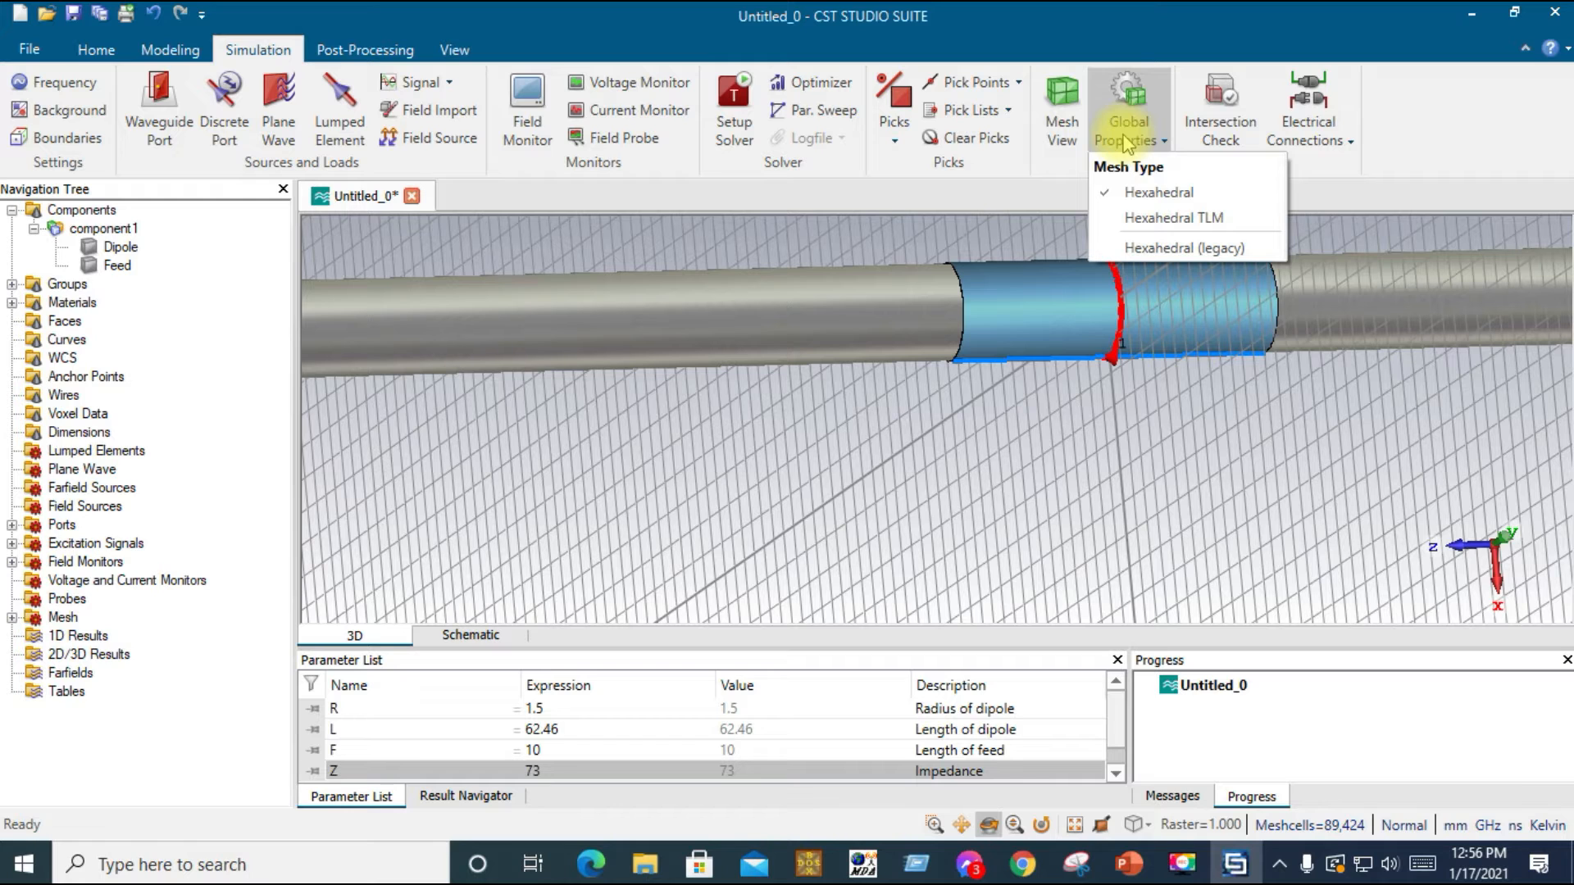
pyautogui.click(1131, 97)
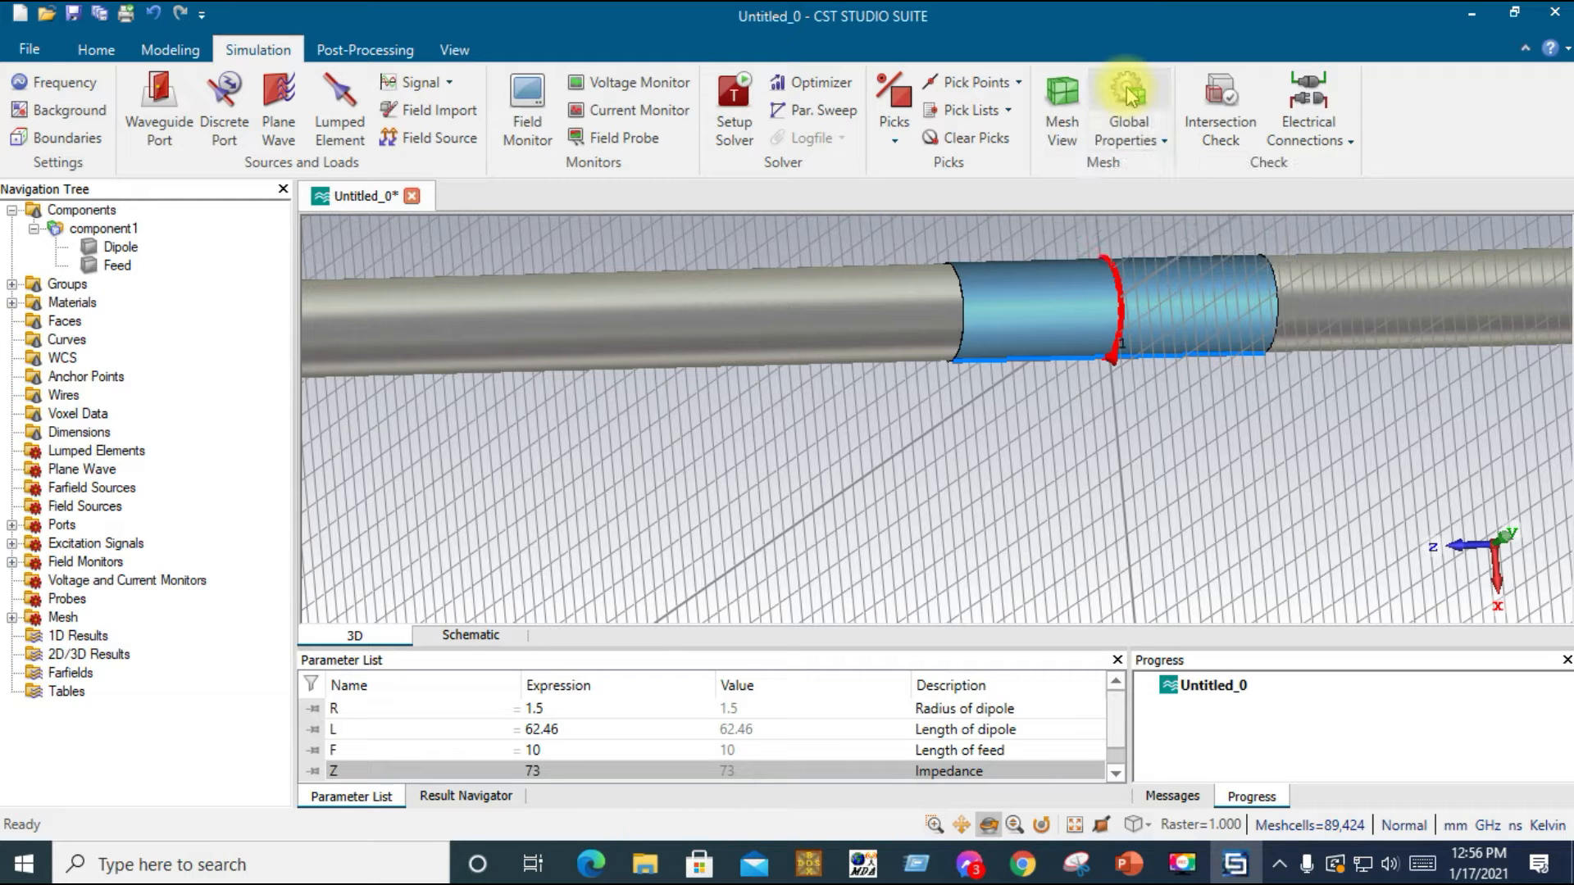
pyautogui.click(1131, 97)
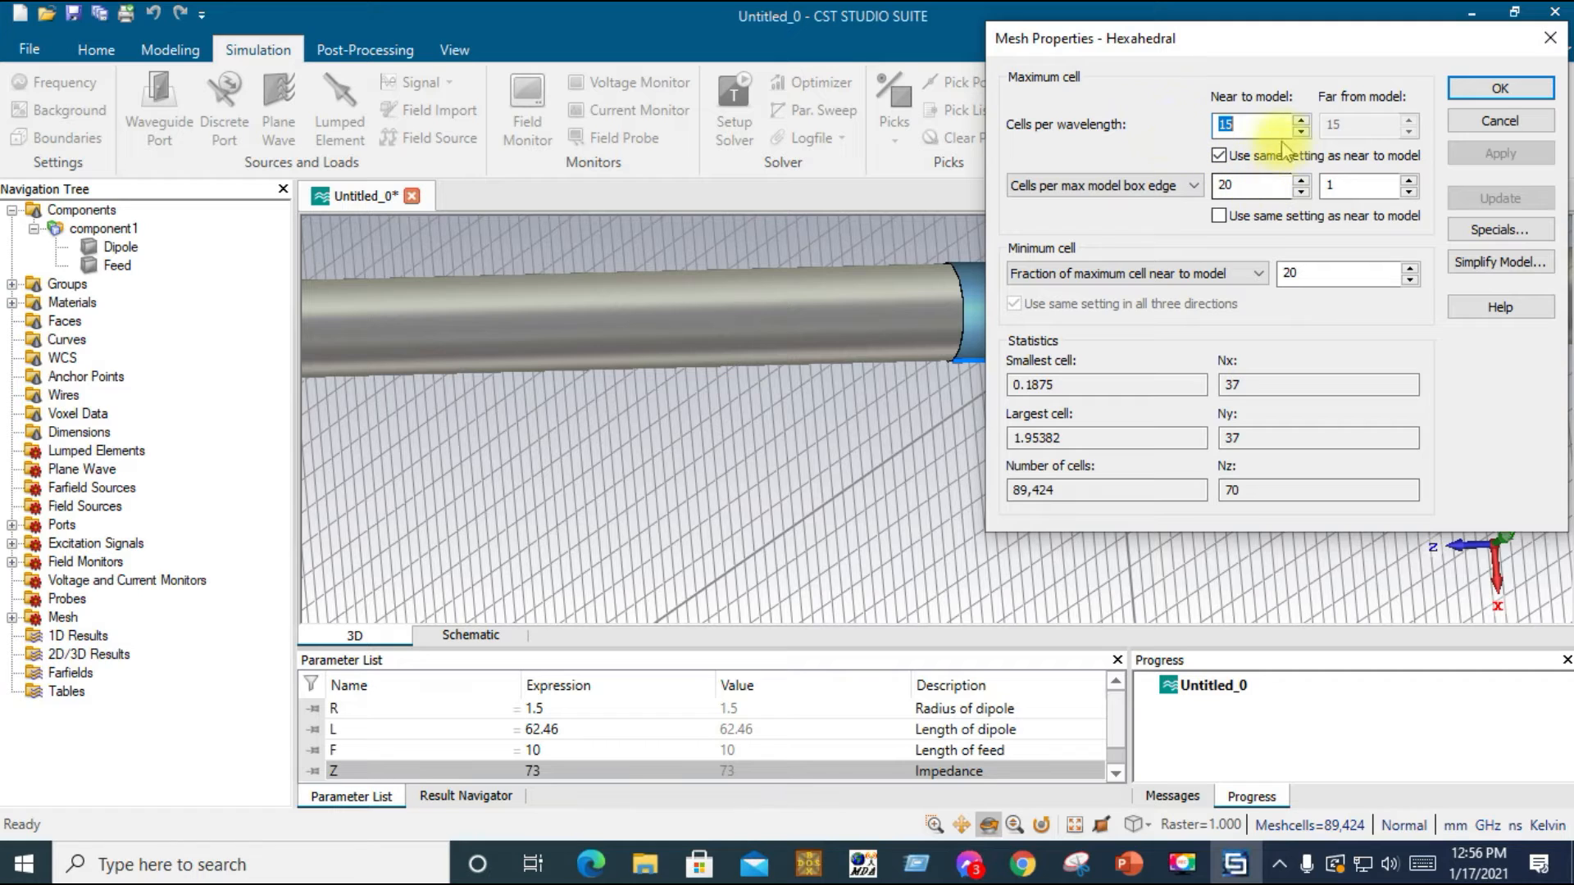
pyautogui.press('BackSpace')
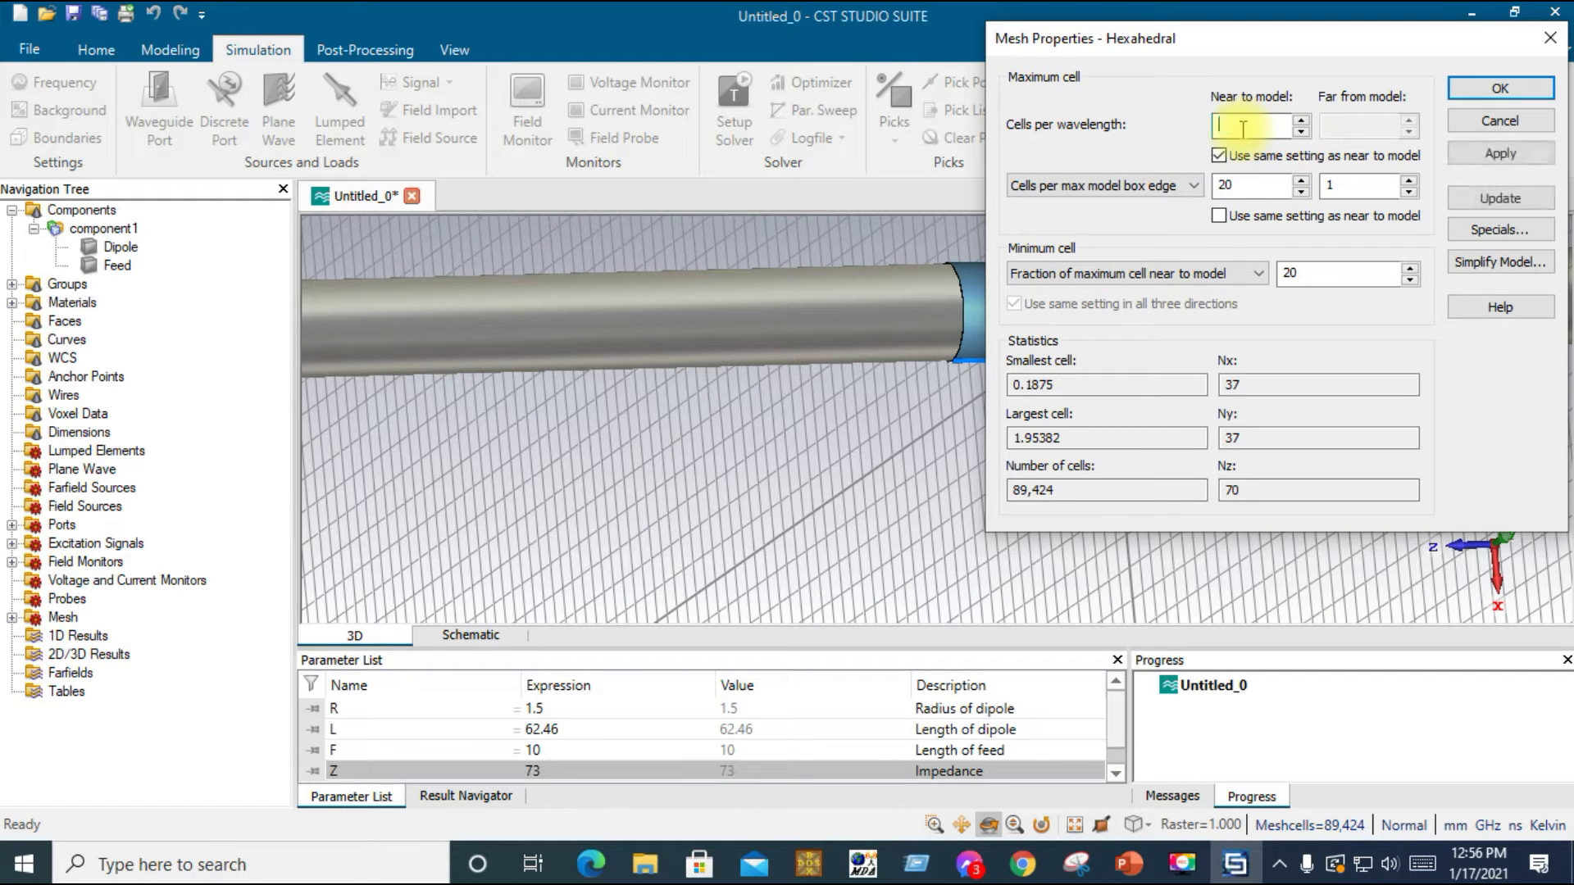
pyautogui.write('8')
pyautogui.click(1242, 187)
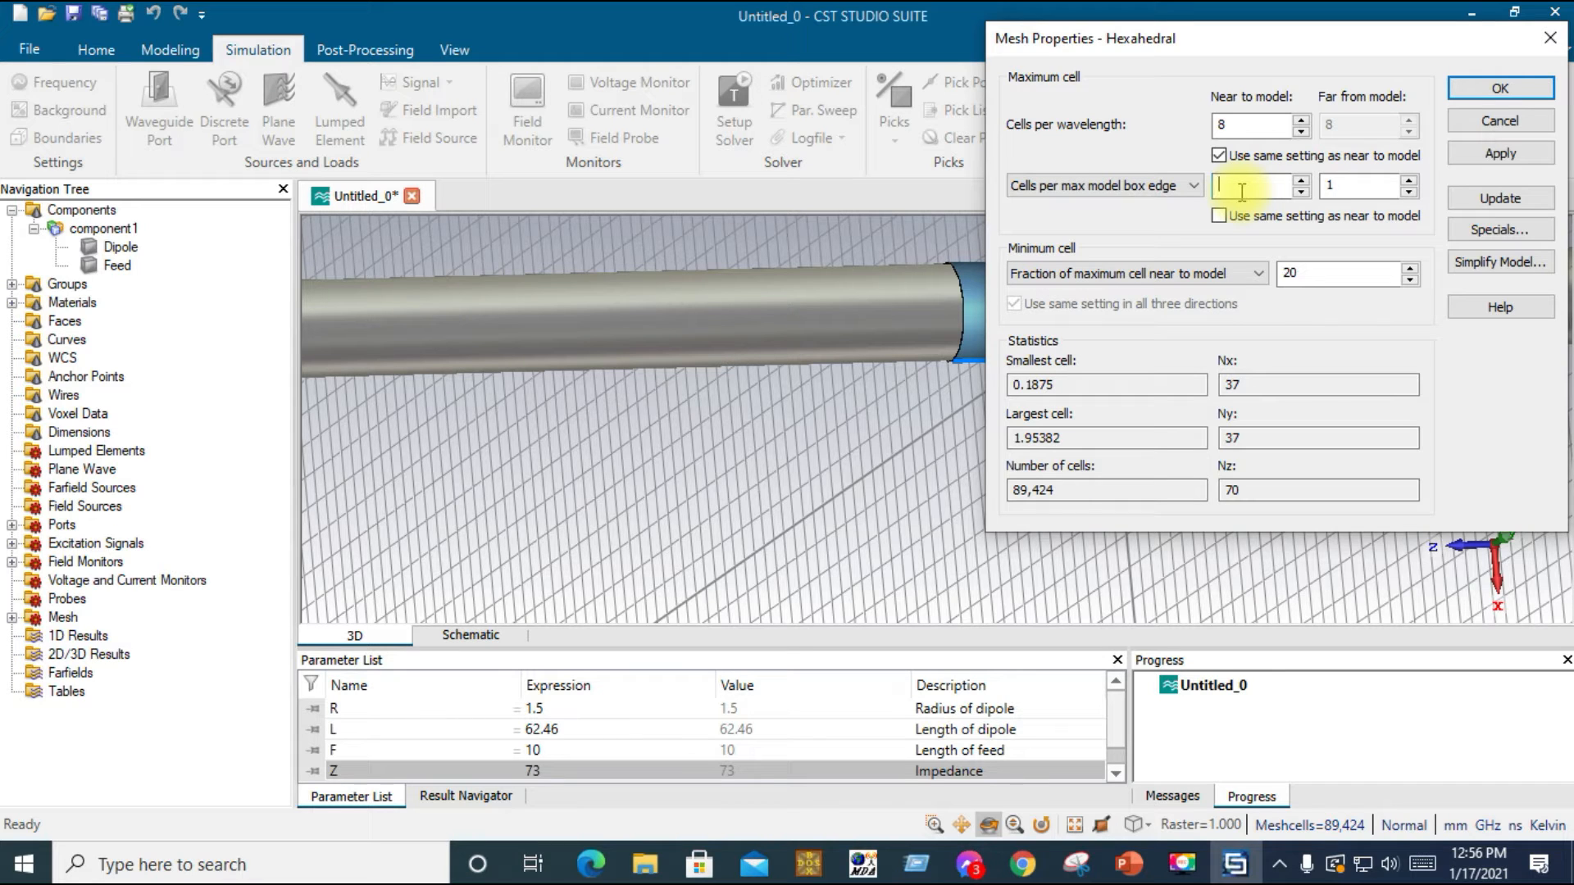
pyautogui.click(1502, 199)
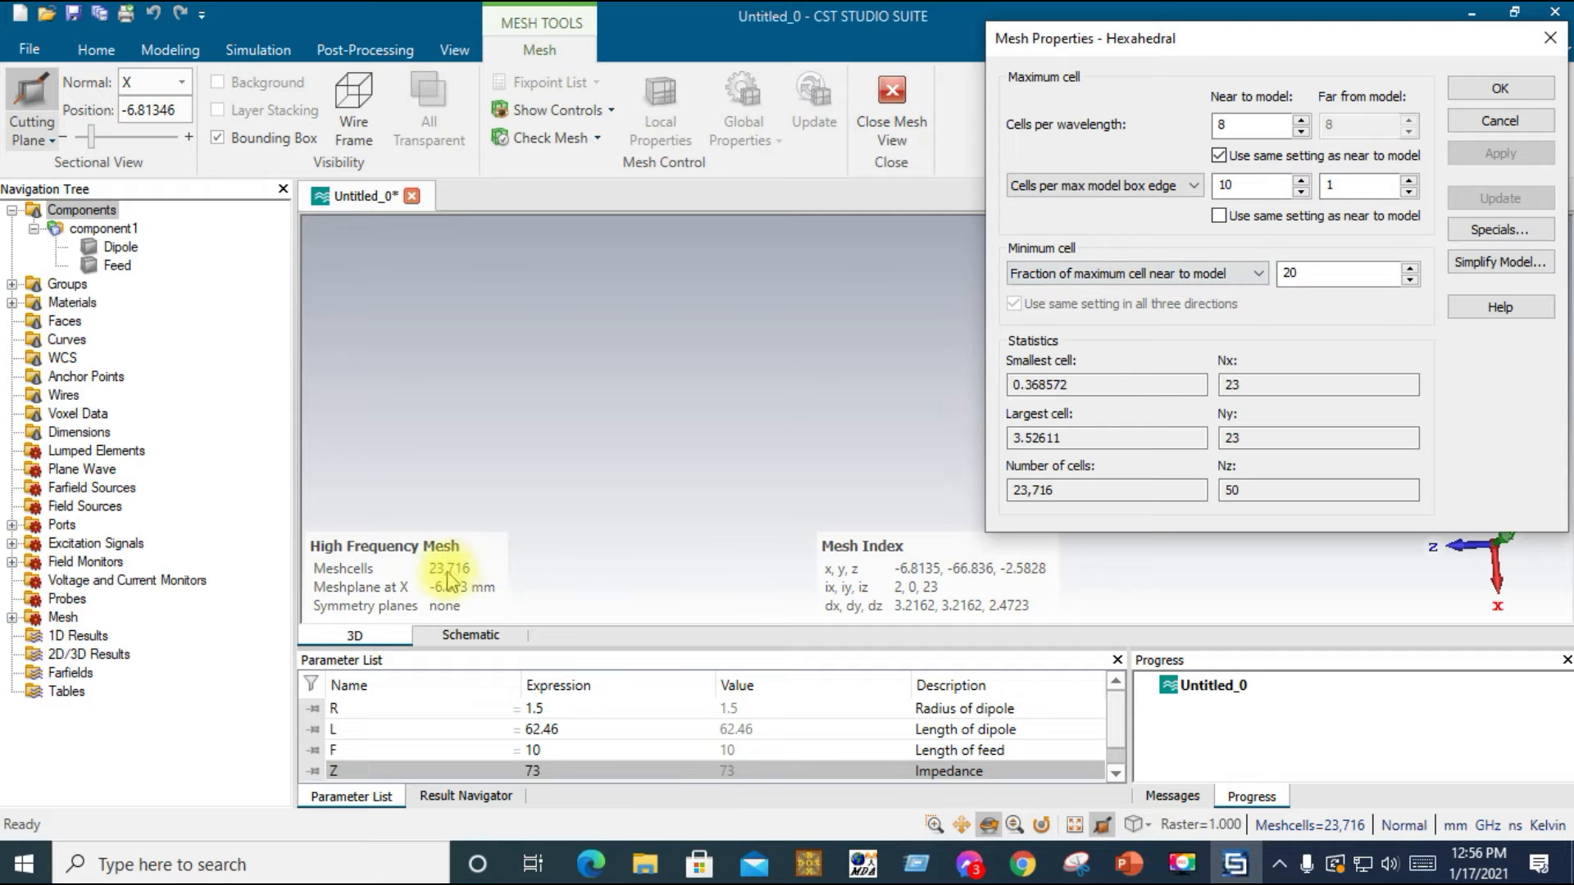
pyautogui.click(1499, 88)
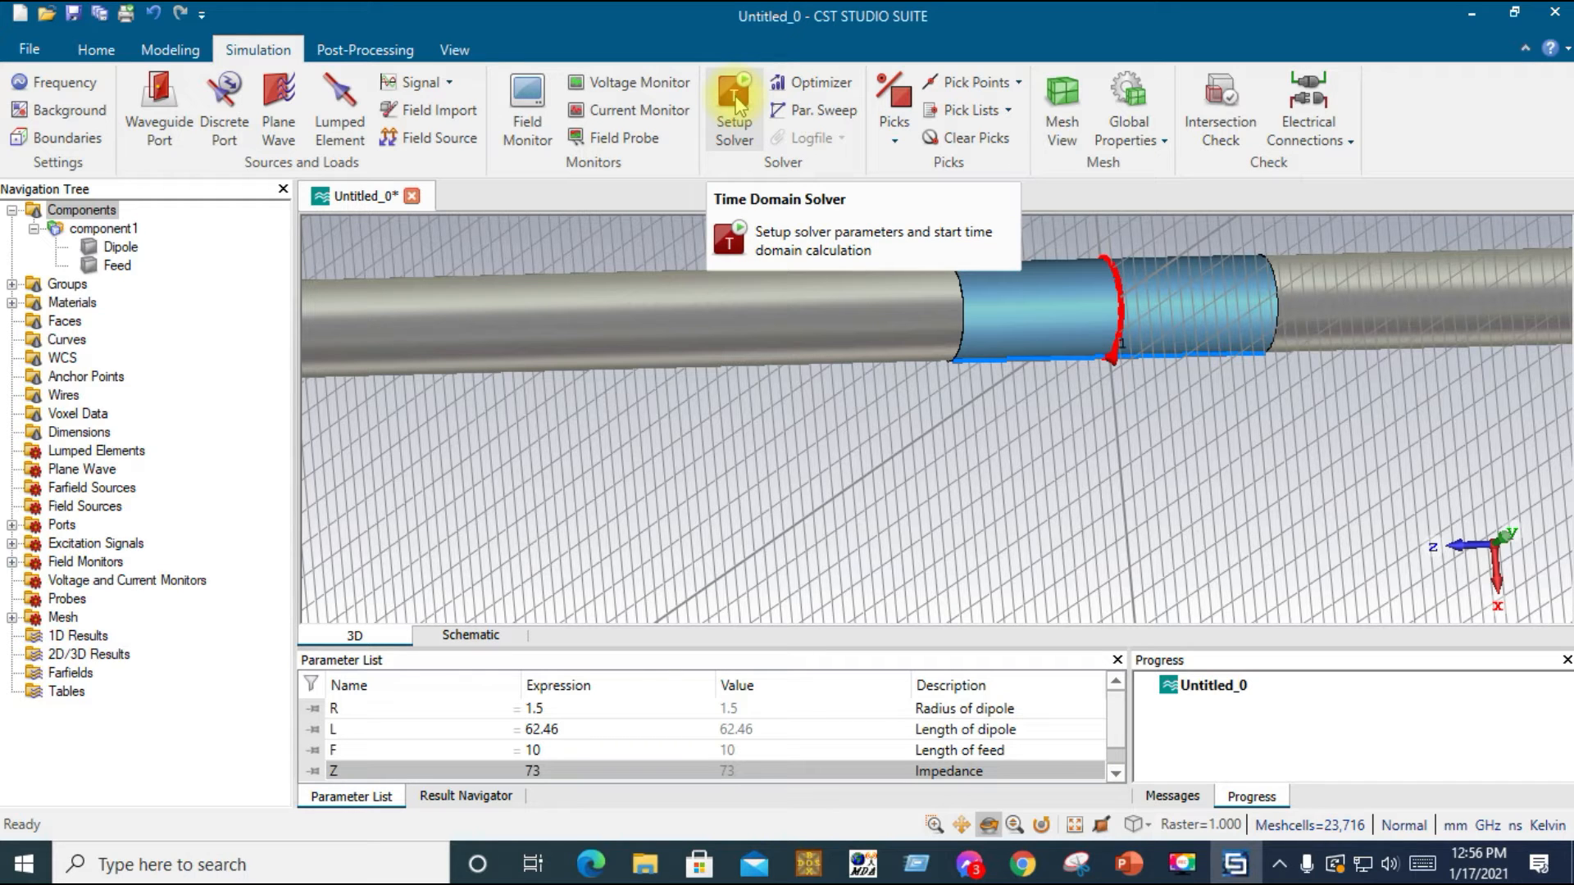
# Run the time domain solver on the hexahedral mesh with -40 dB accuracy and all ports as source
pyautogui.click(735, 105)
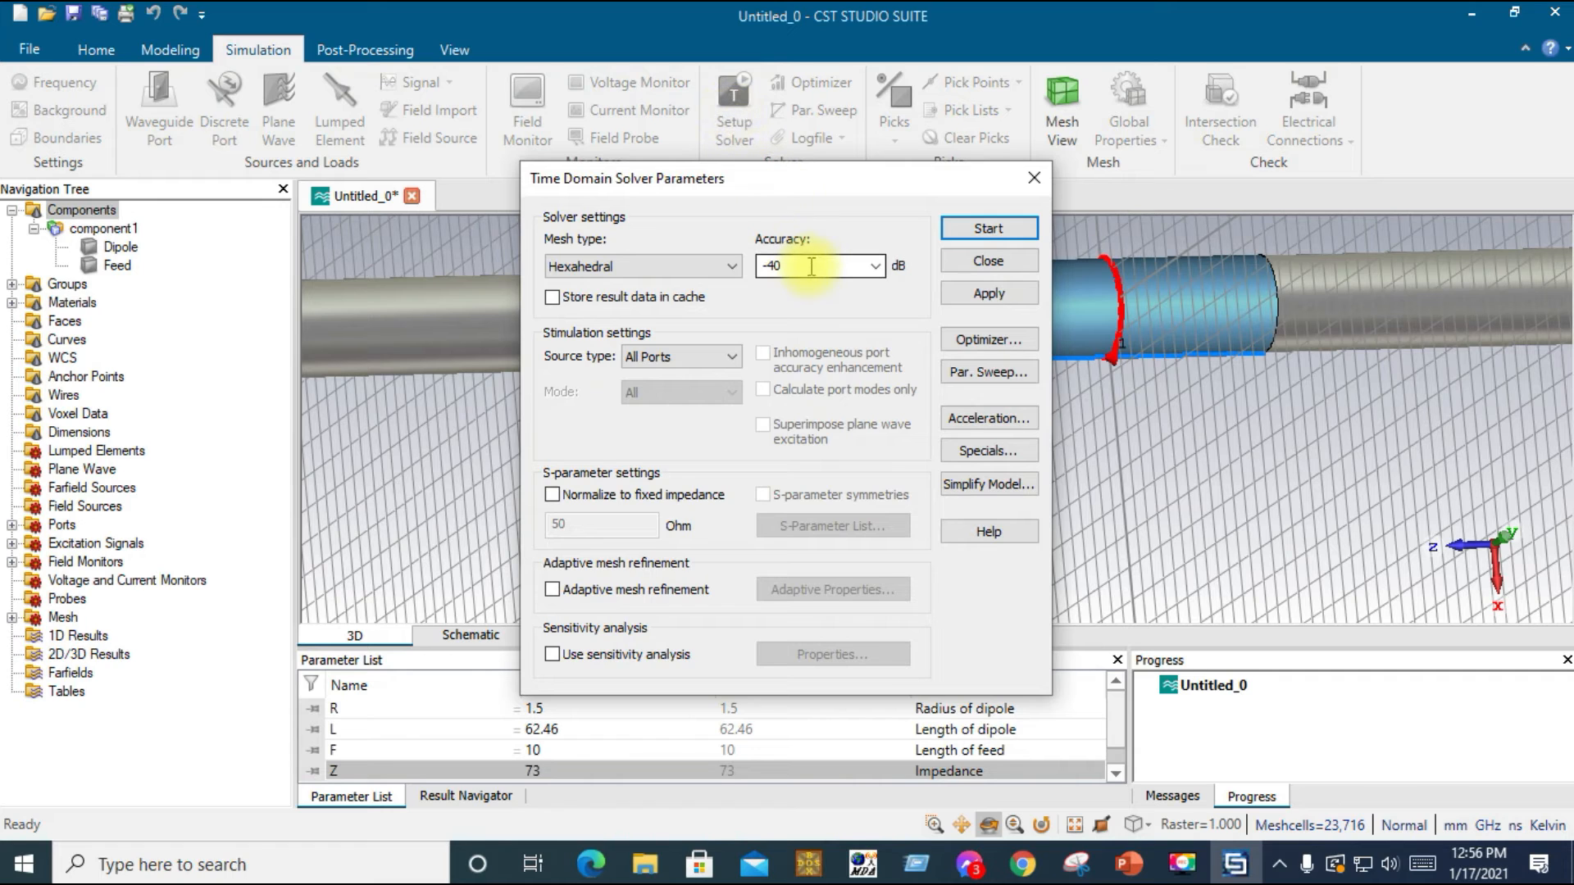
pyautogui.click(875, 265)
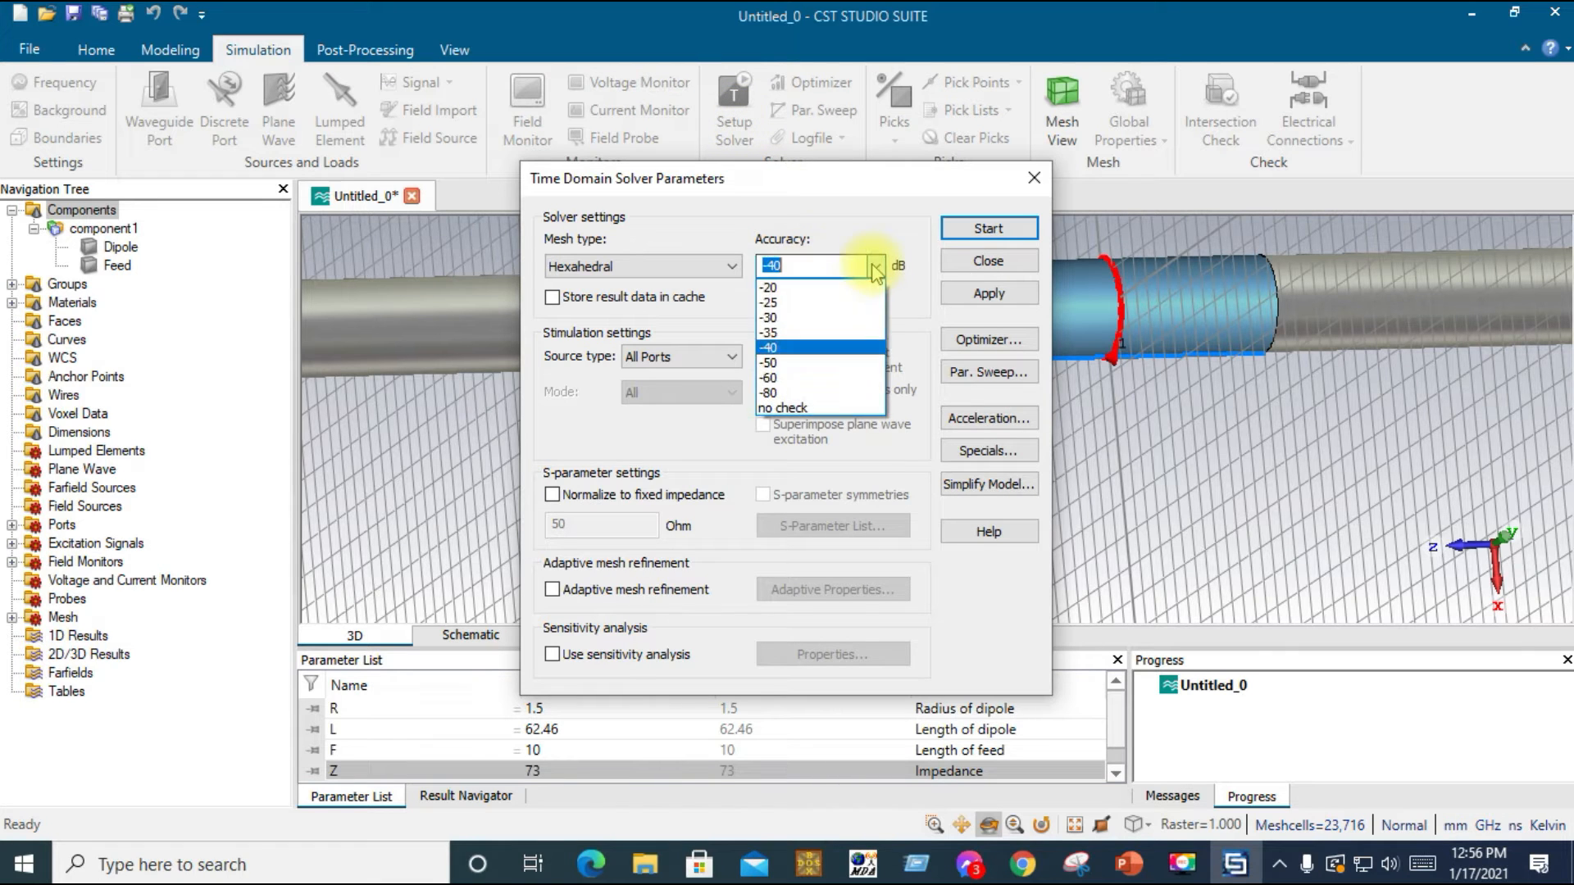
pyautogui.click(830, 360)
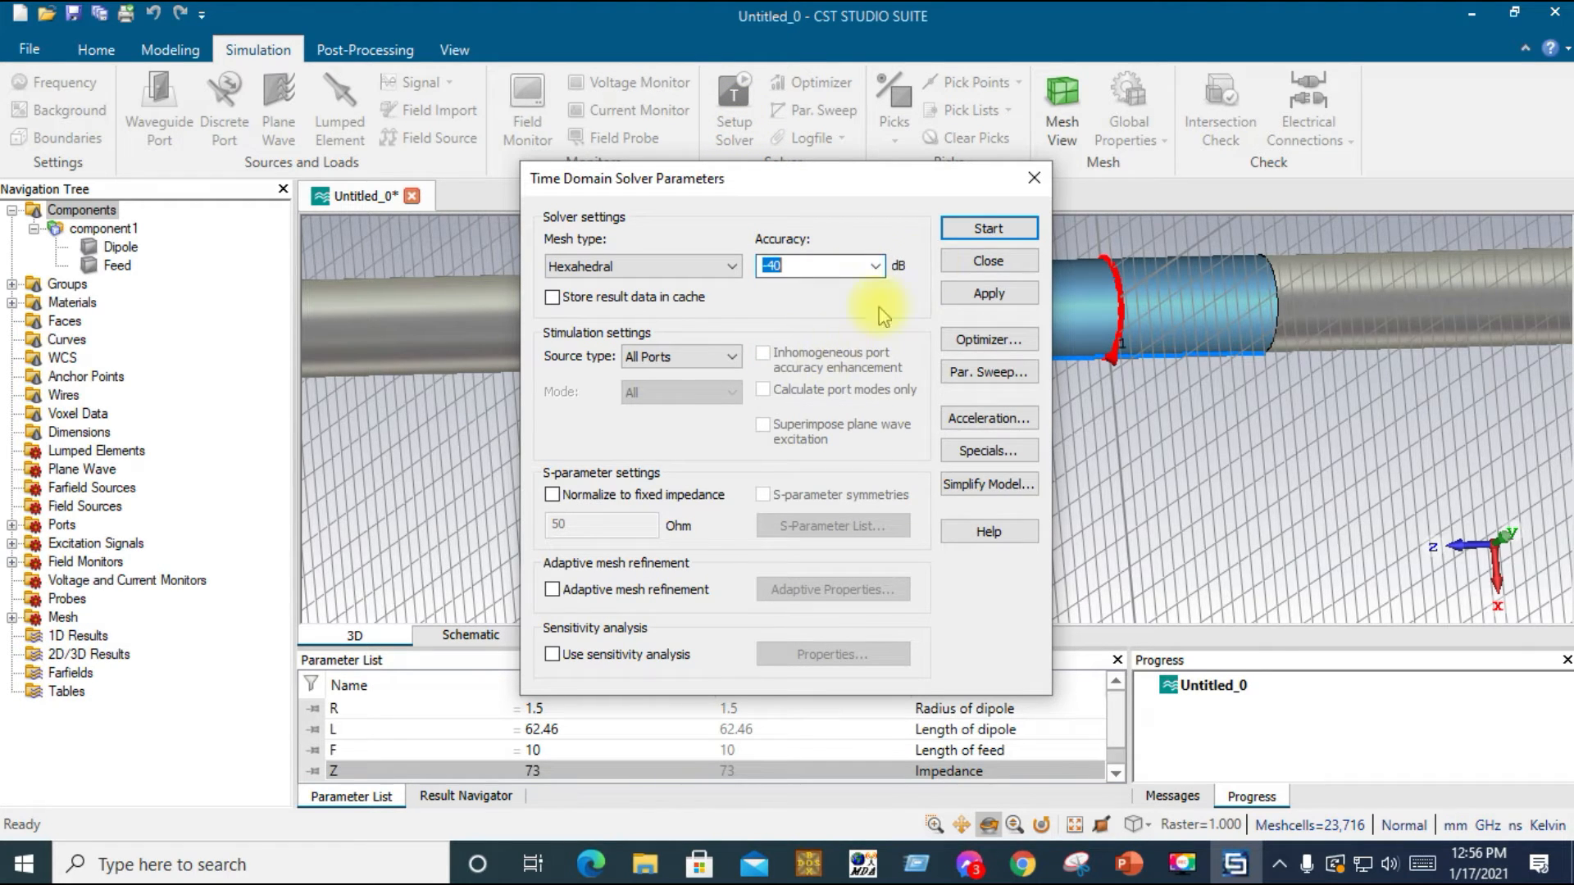
pyautogui.click(990, 230)
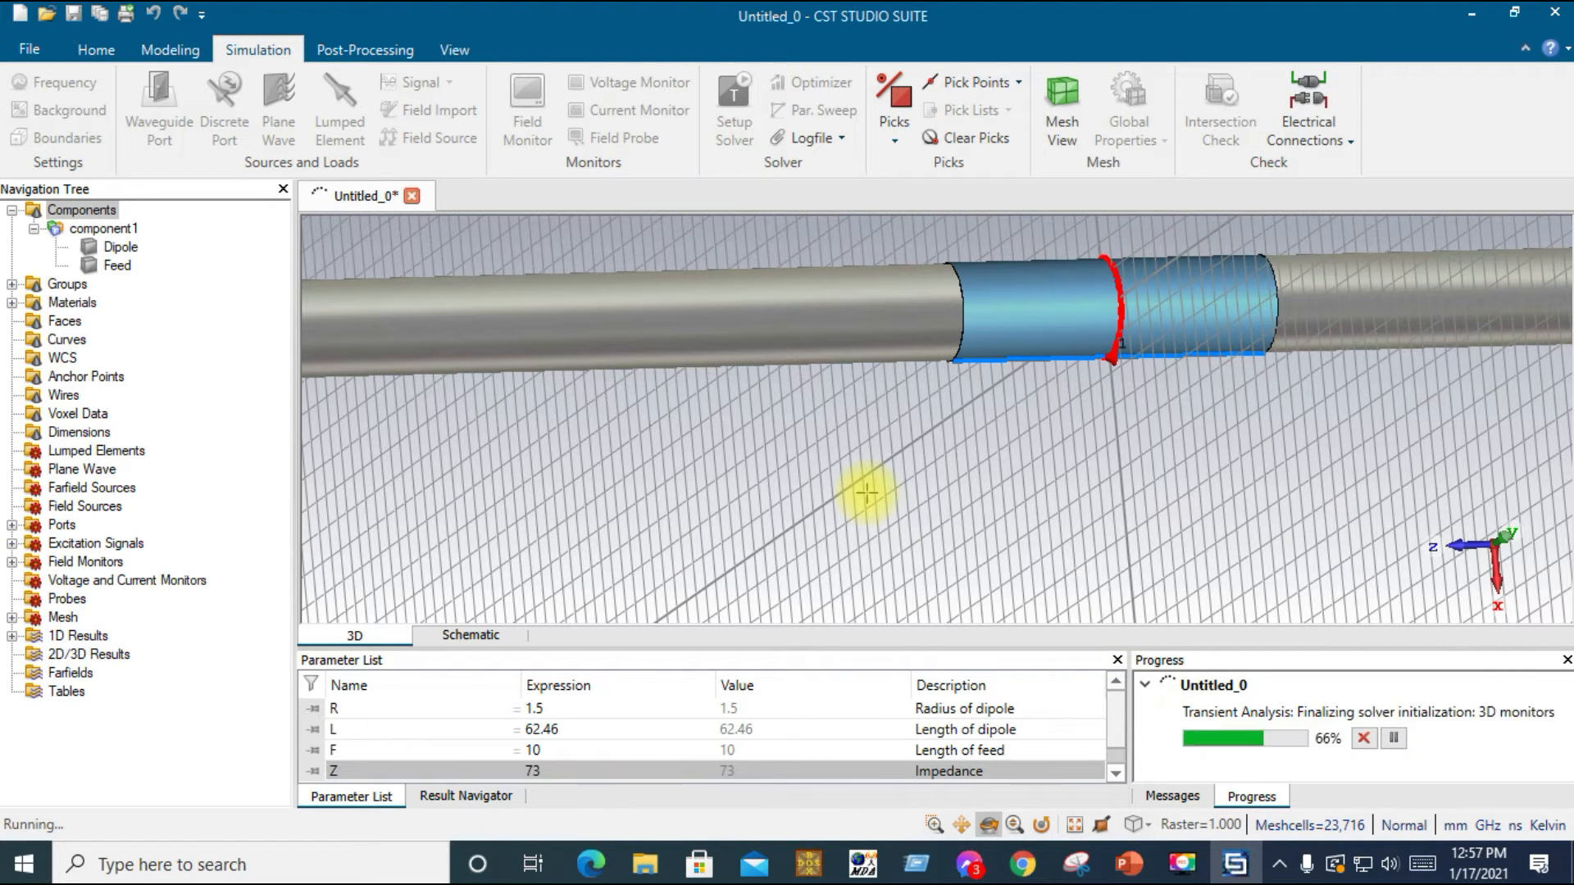
pyautogui.scroll(-2, 866, 493)
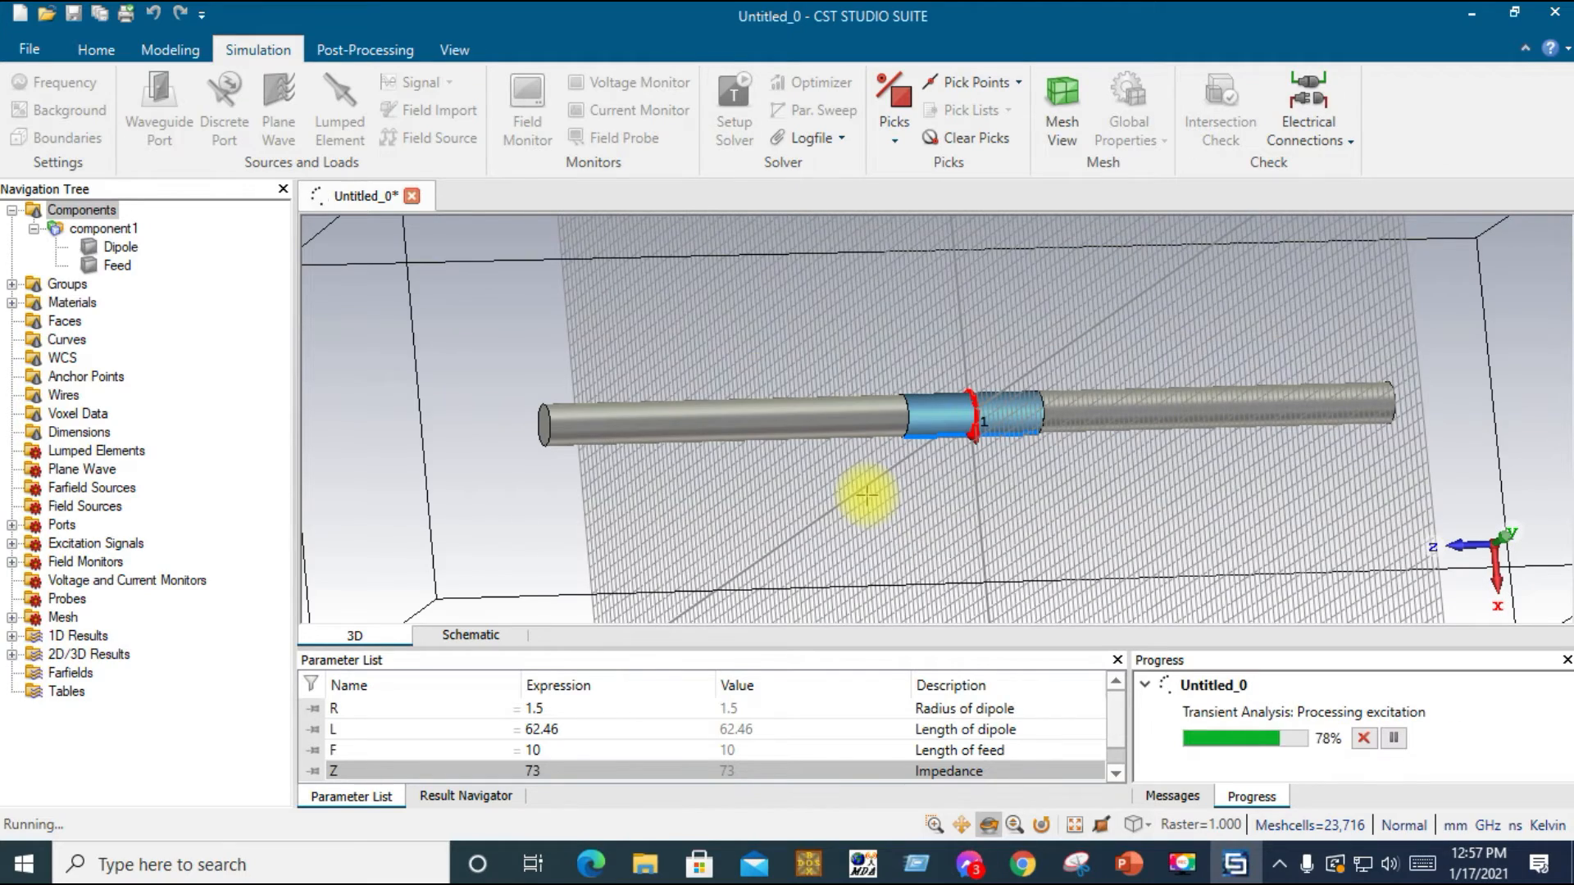
pyautogui.moveTo(844, 333); pyautogui.dragTo(1159, 327)
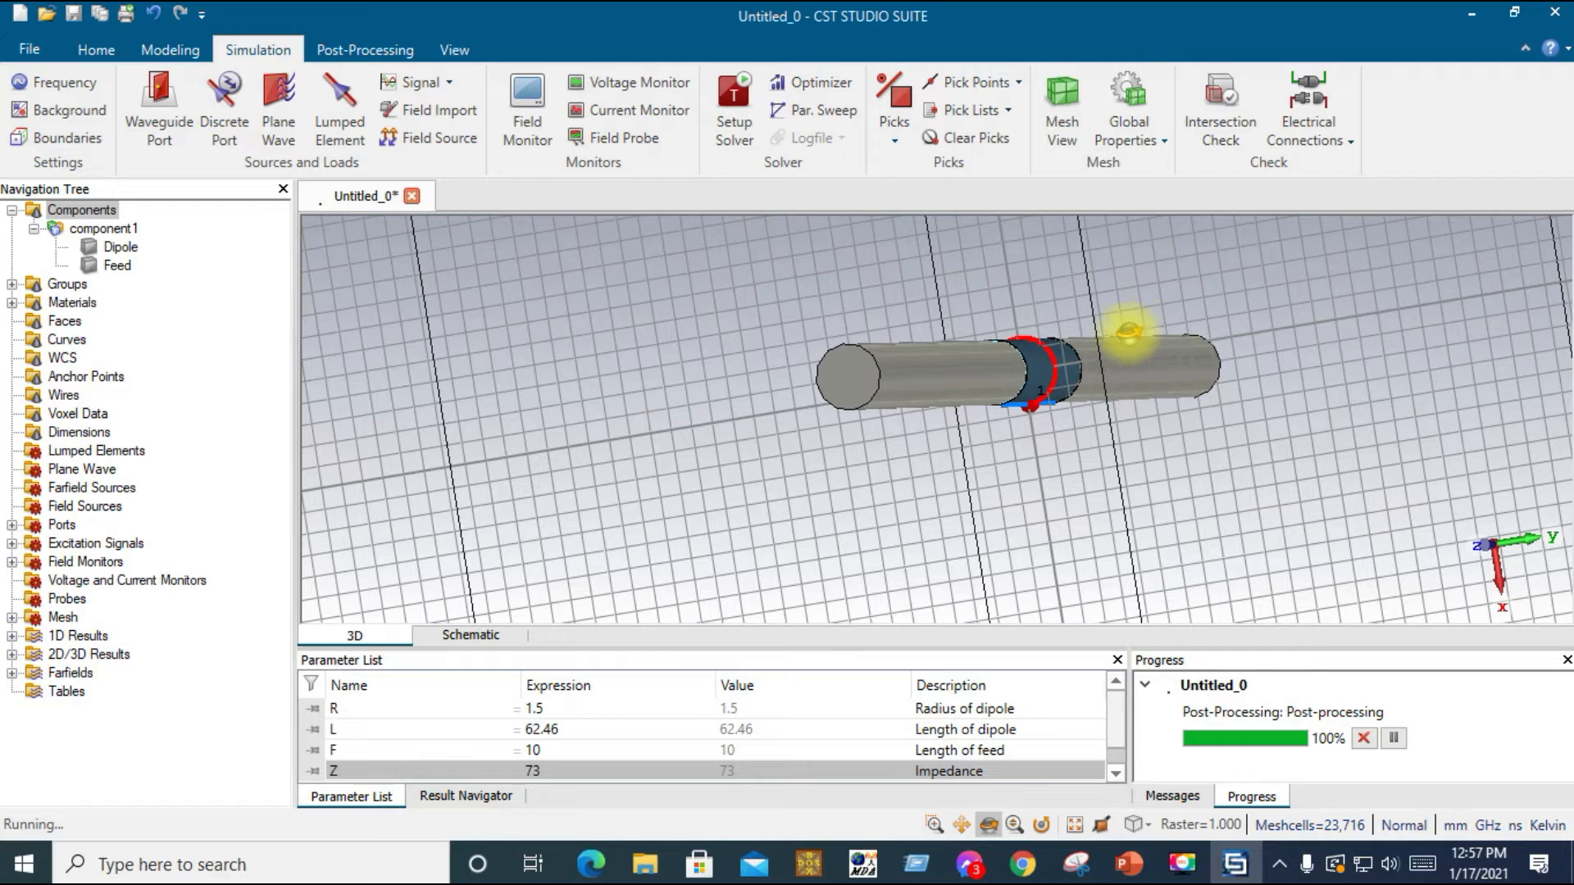
pyautogui.moveTo(1025, 332); pyautogui.dragTo(969, 328)
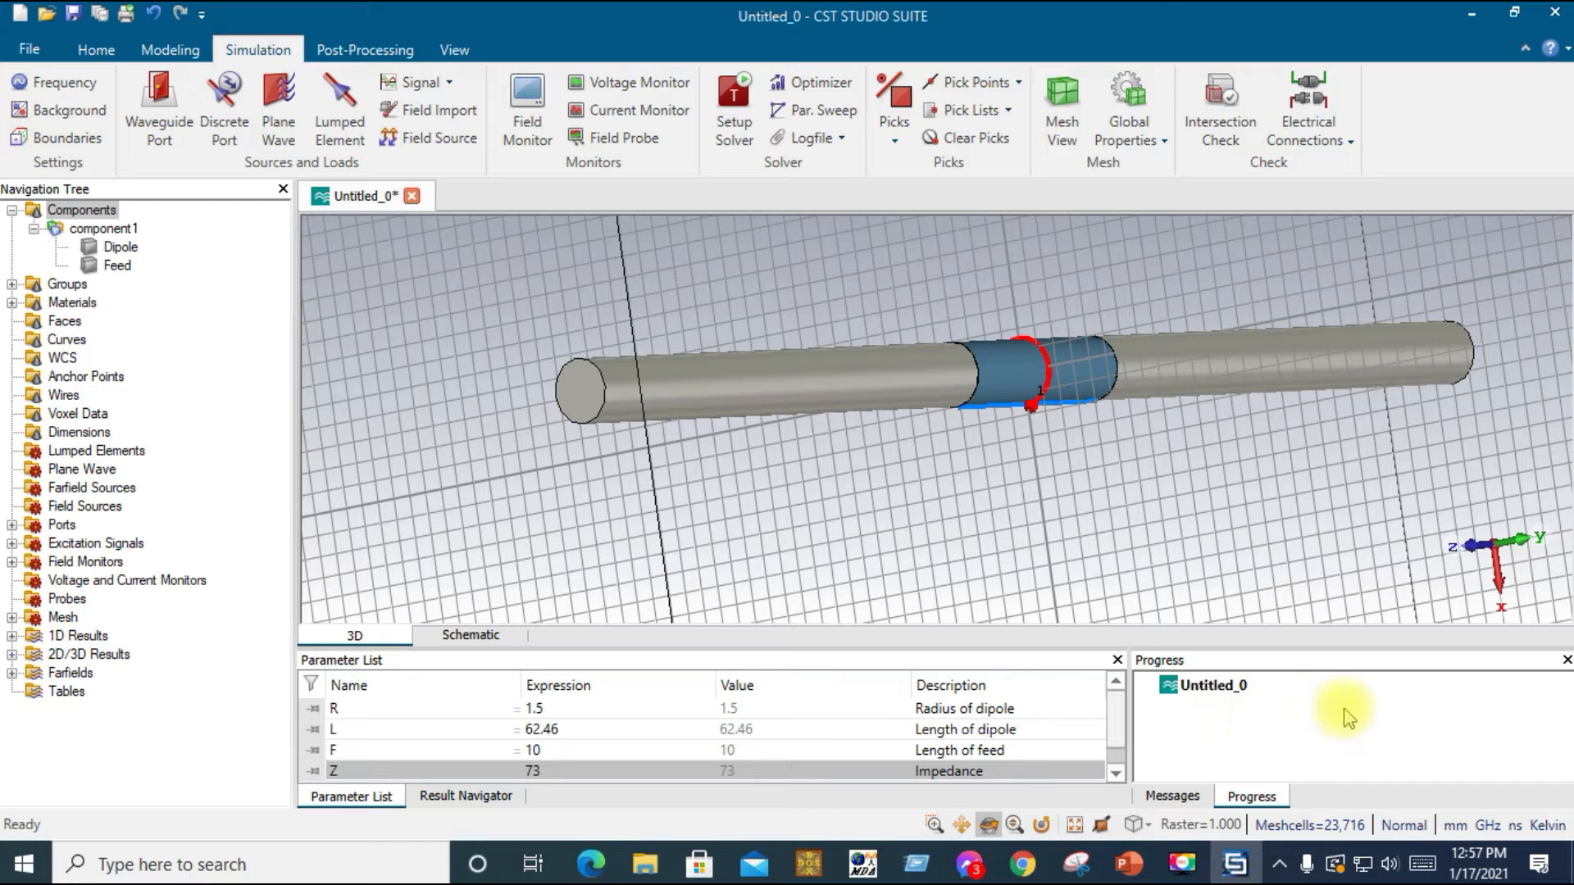
# Review the solver messages from the completed run, temporarily enlarging the message area for reading
pyautogui.moveTo(1322, 648); pyautogui.dragTo(1323, 570)
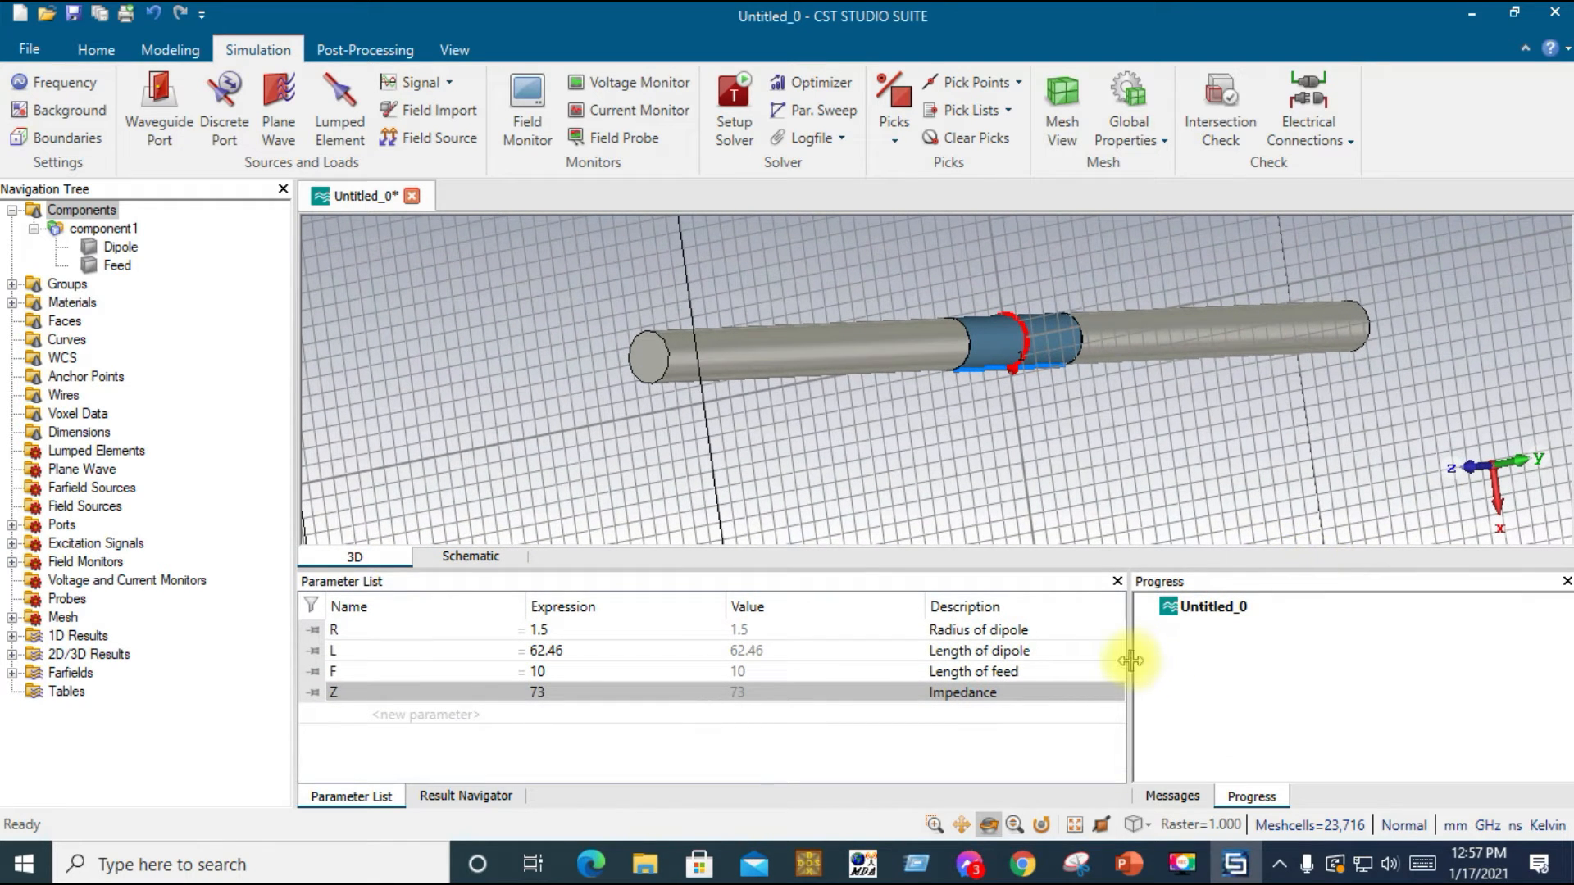
pyautogui.click(1175, 796)
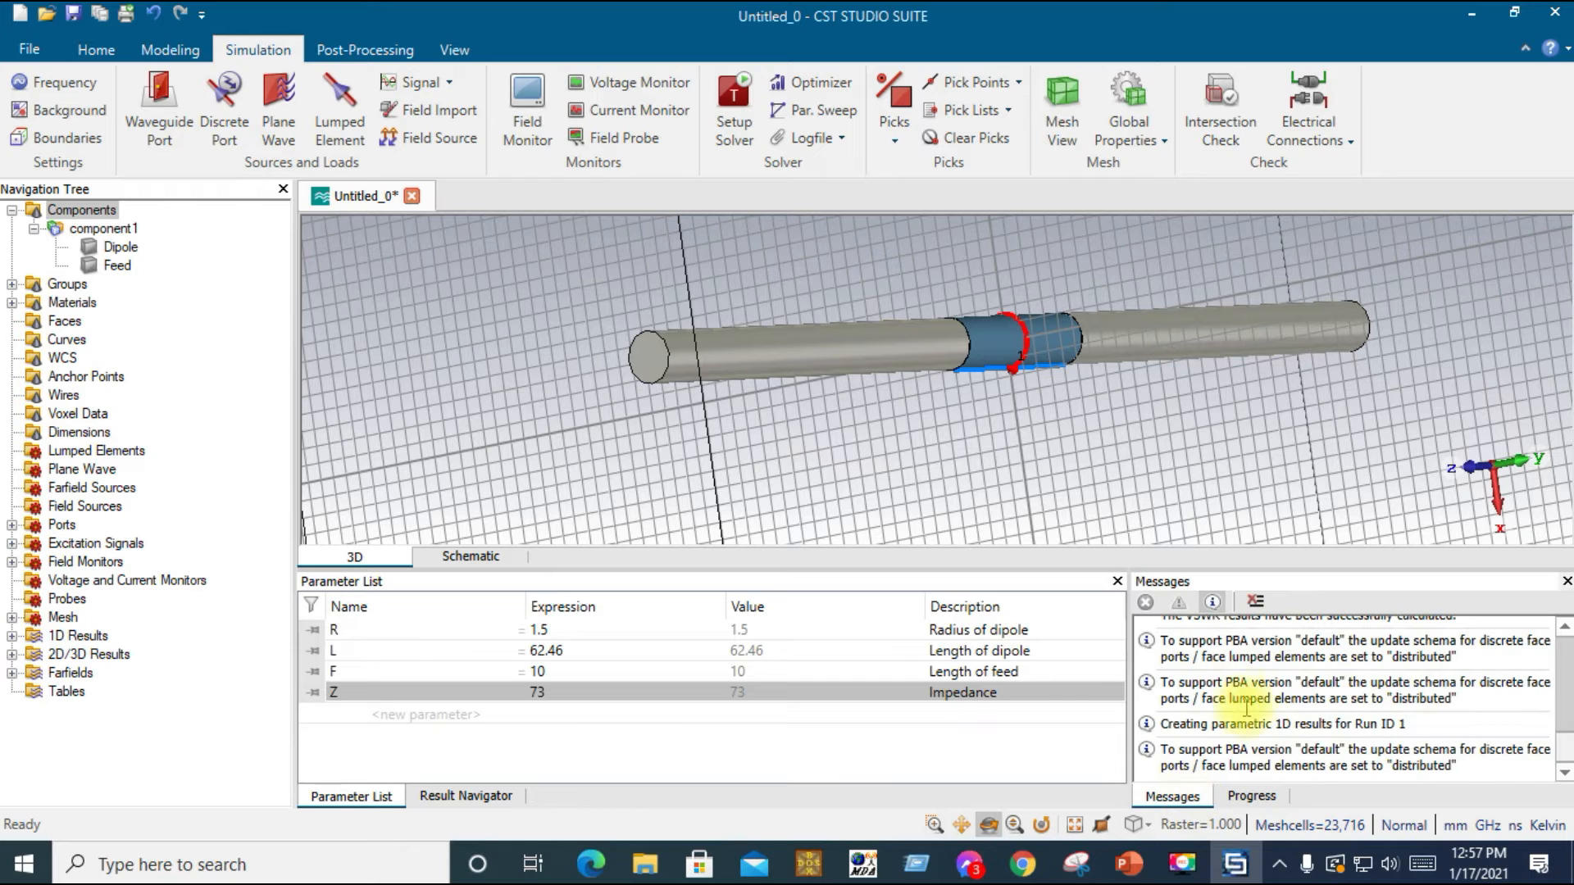
pyautogui.scroll(3, 1263, 687)
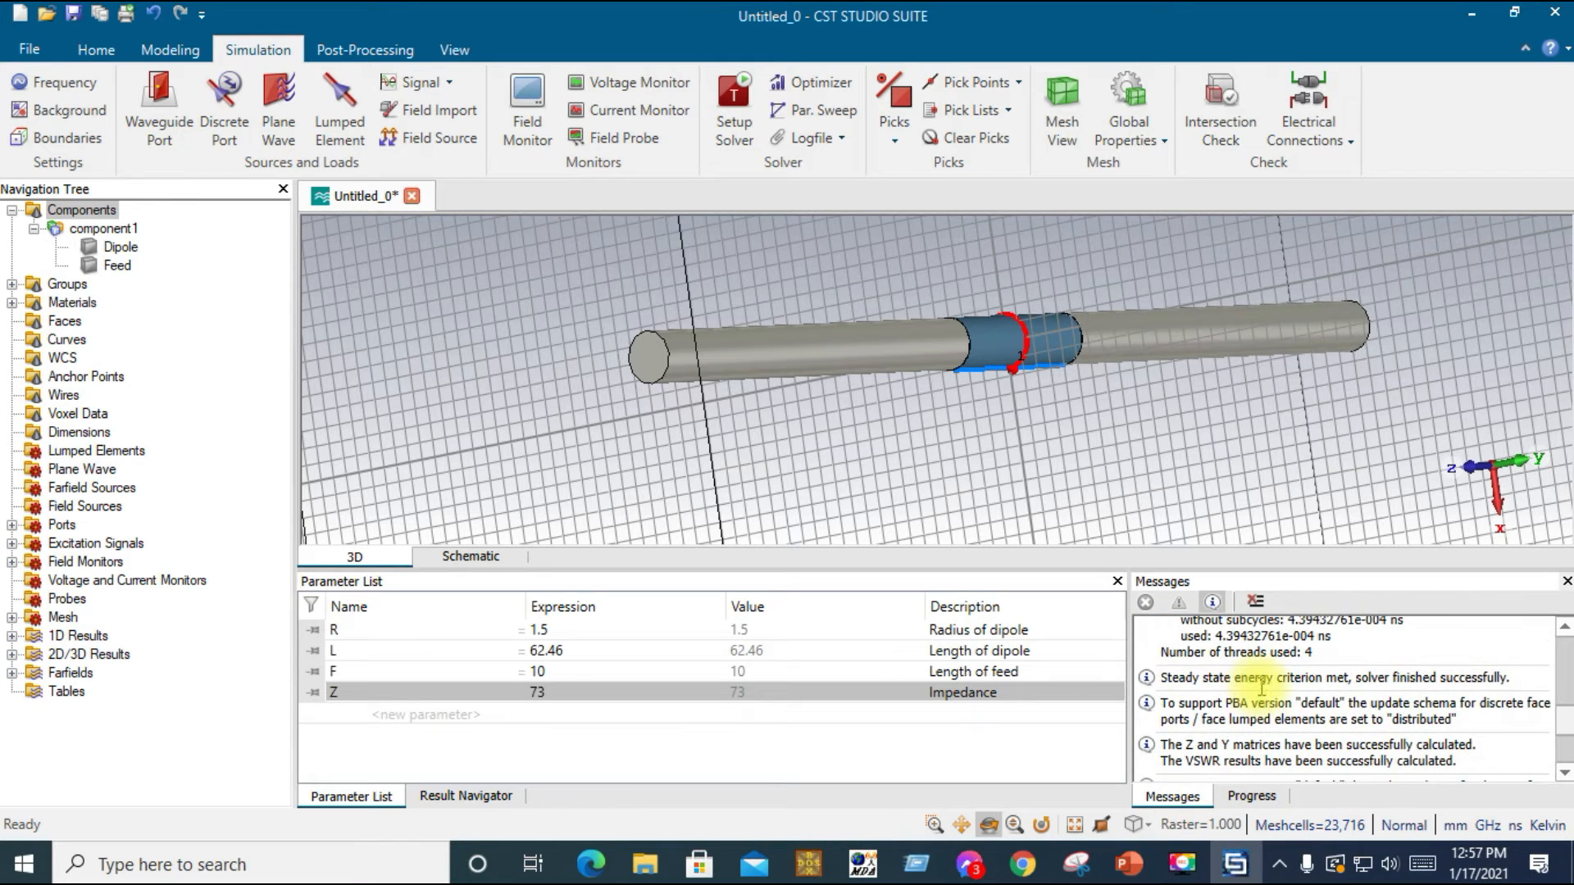
pyautogui.scroll(1, 1255, 688)
pyautogui.scroll(-4, 1246, 685)
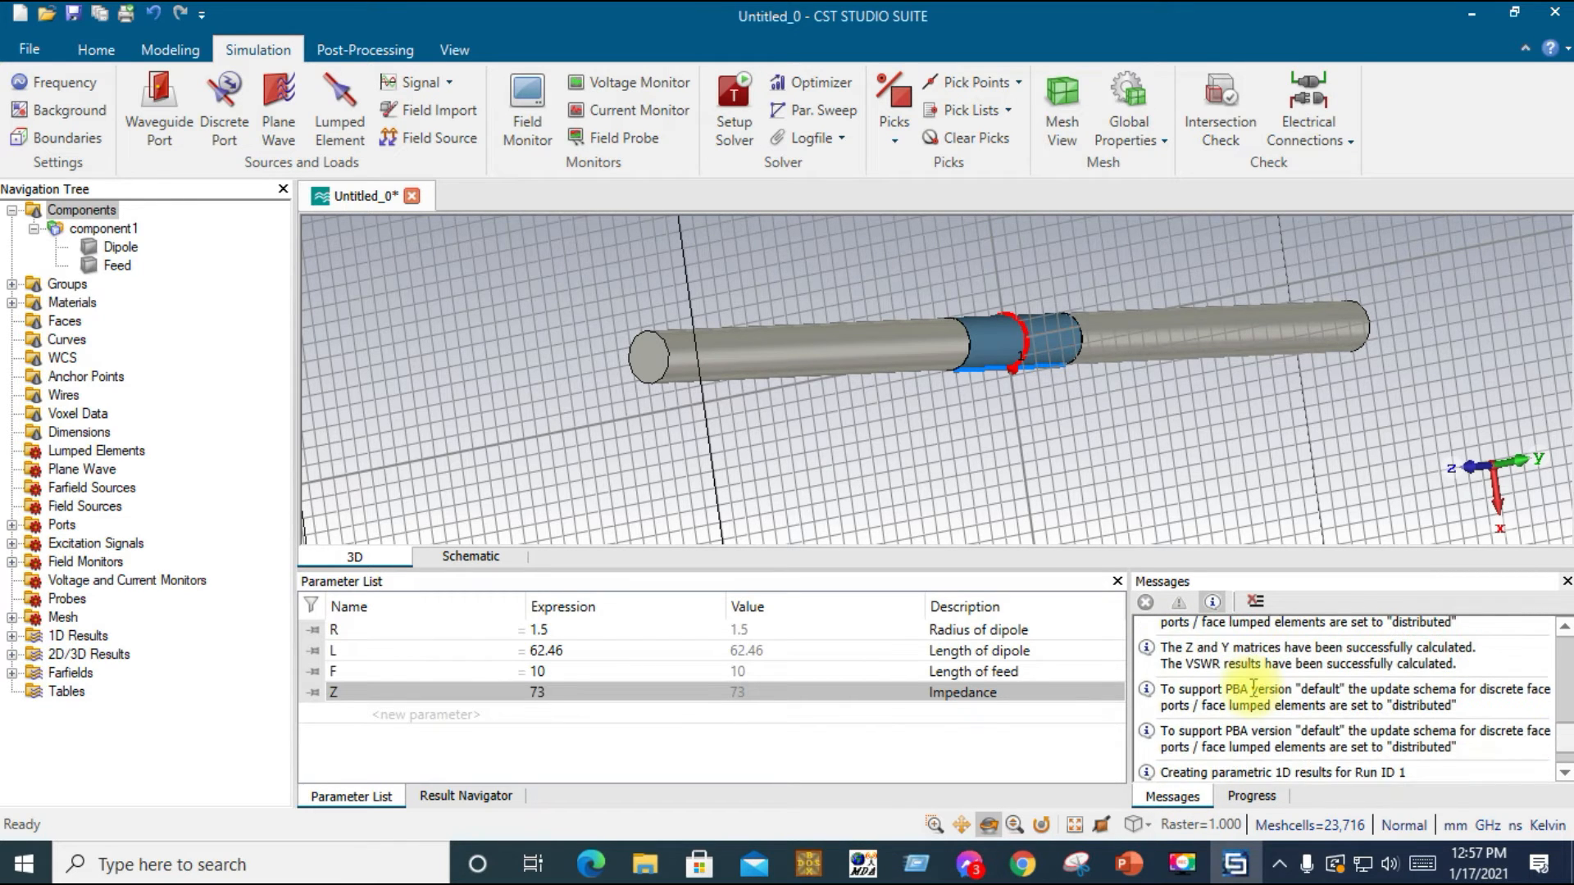
pyautogui.moveTo(1029, 568); pyautogui.dragTo(1016, 656)
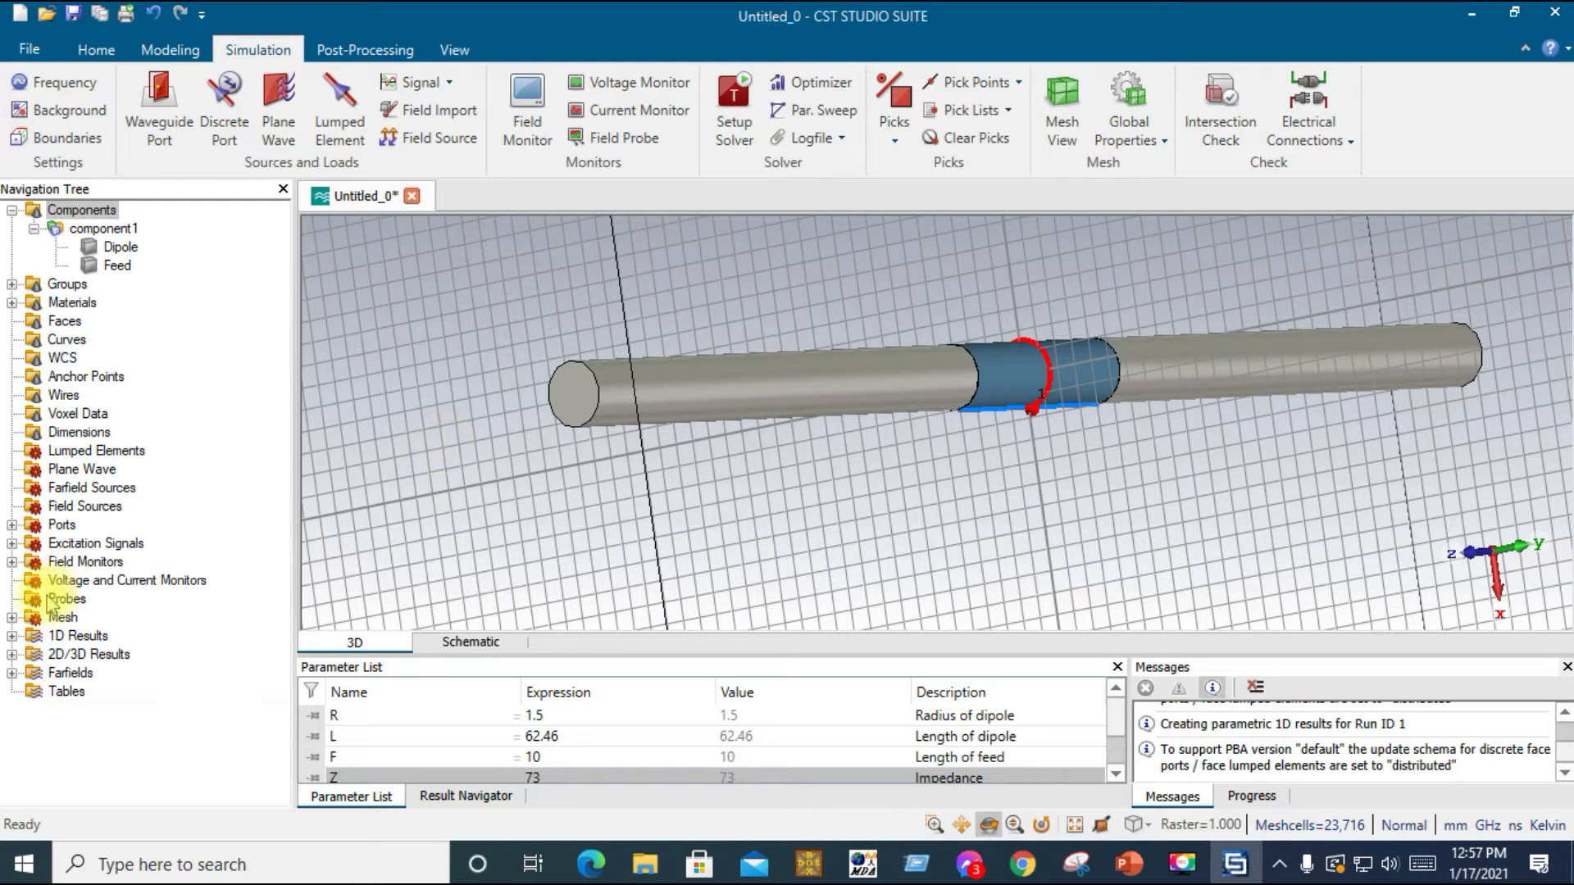
# Plot the S1,1 curve from the 1D S-parameter results and examine its deepest resonance dip
pyautogui.click(12, 637)
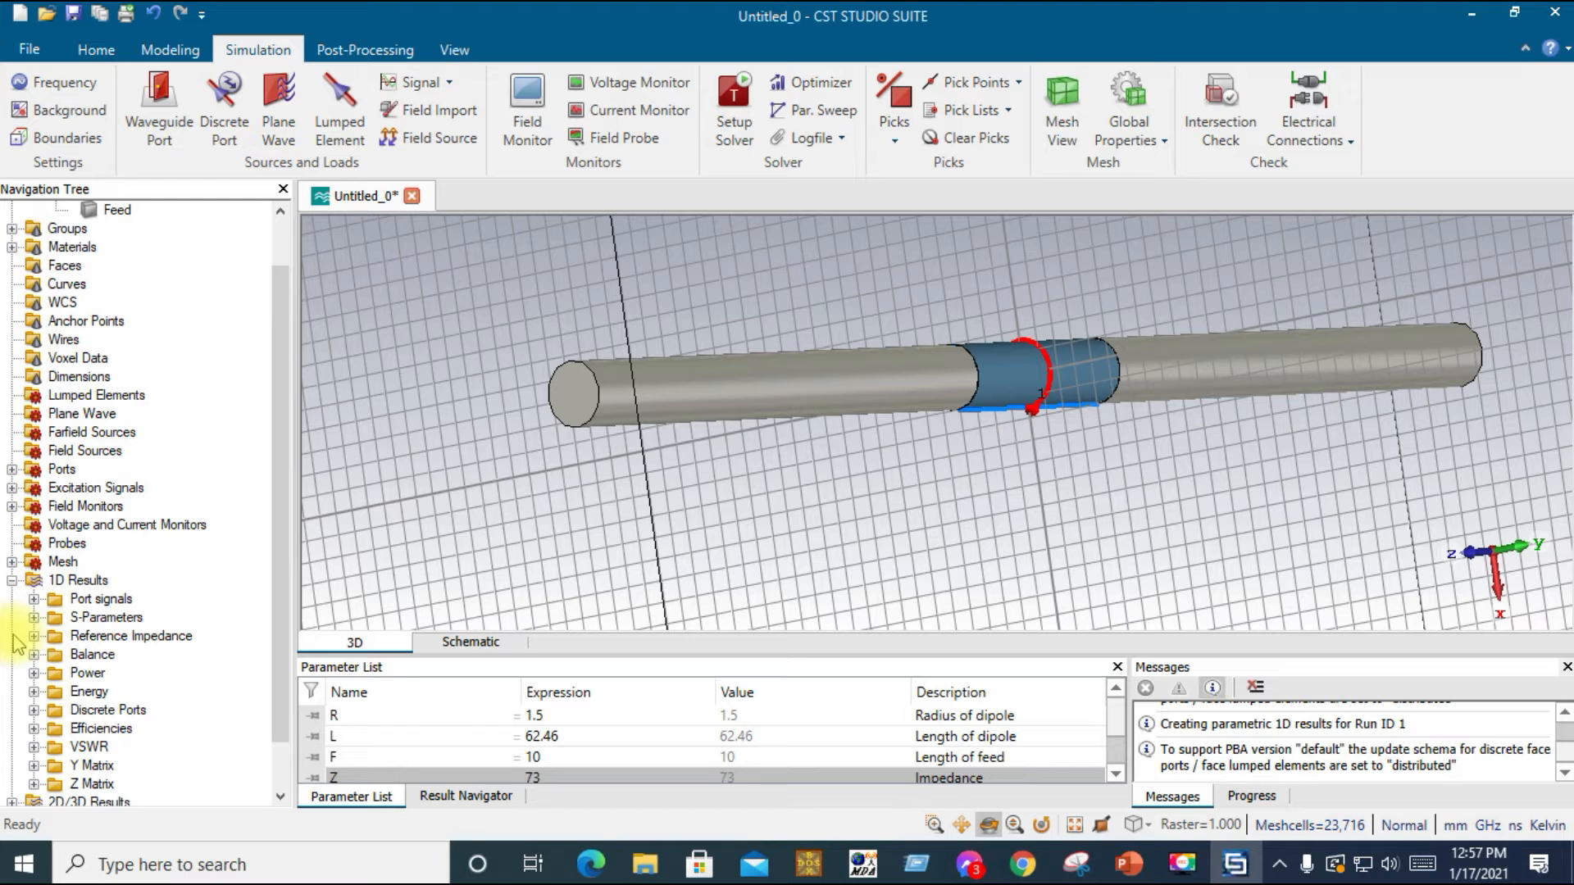
pyautogui.click(34, 618)
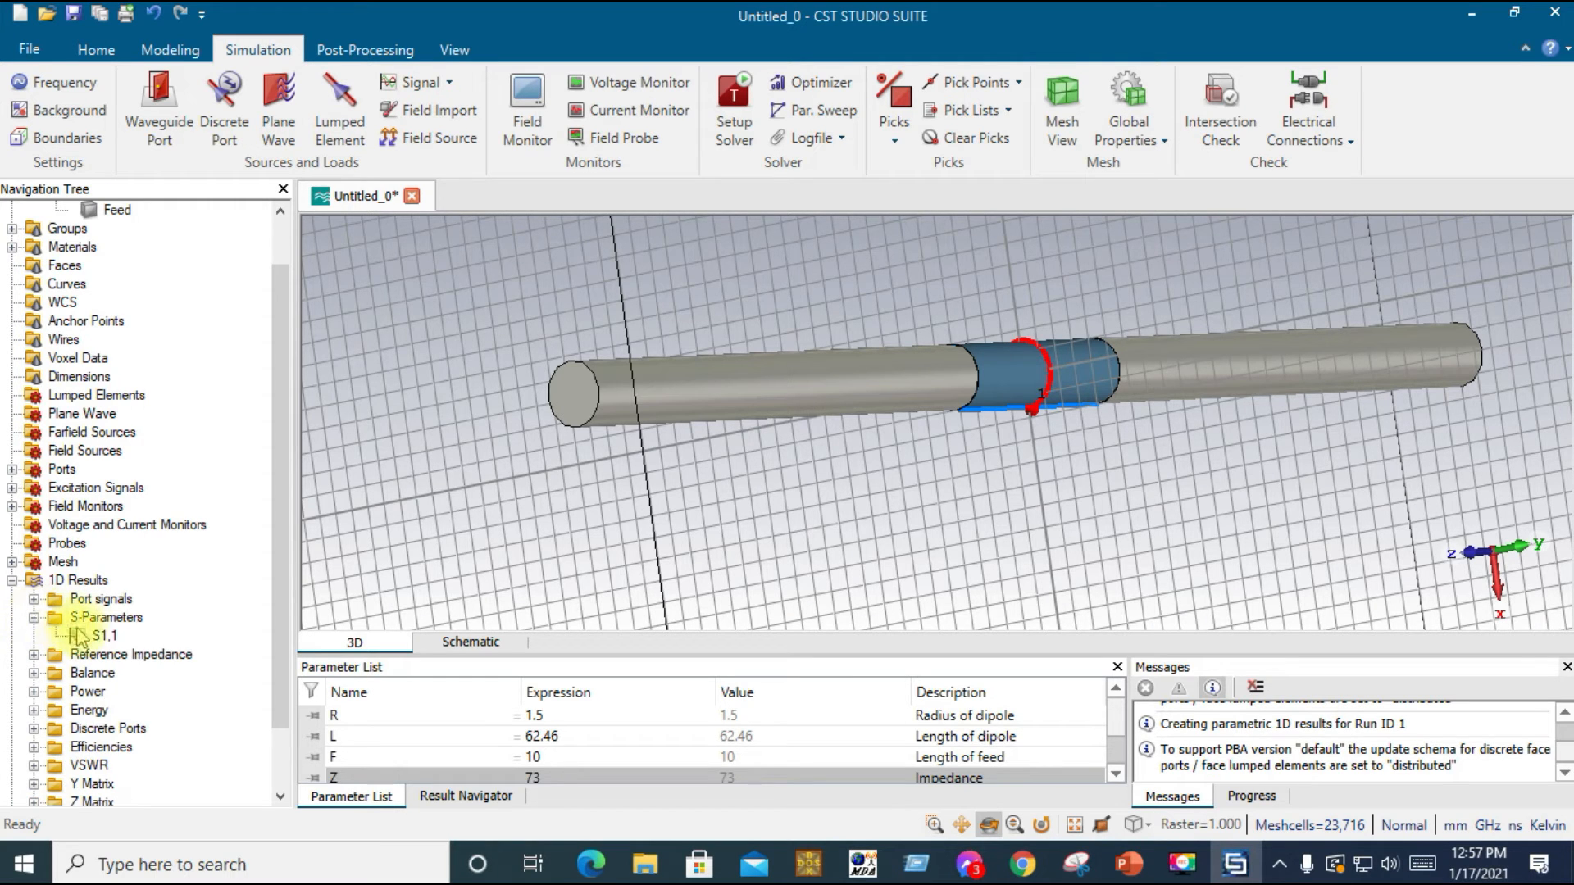
pyautogui.click(102, 636)
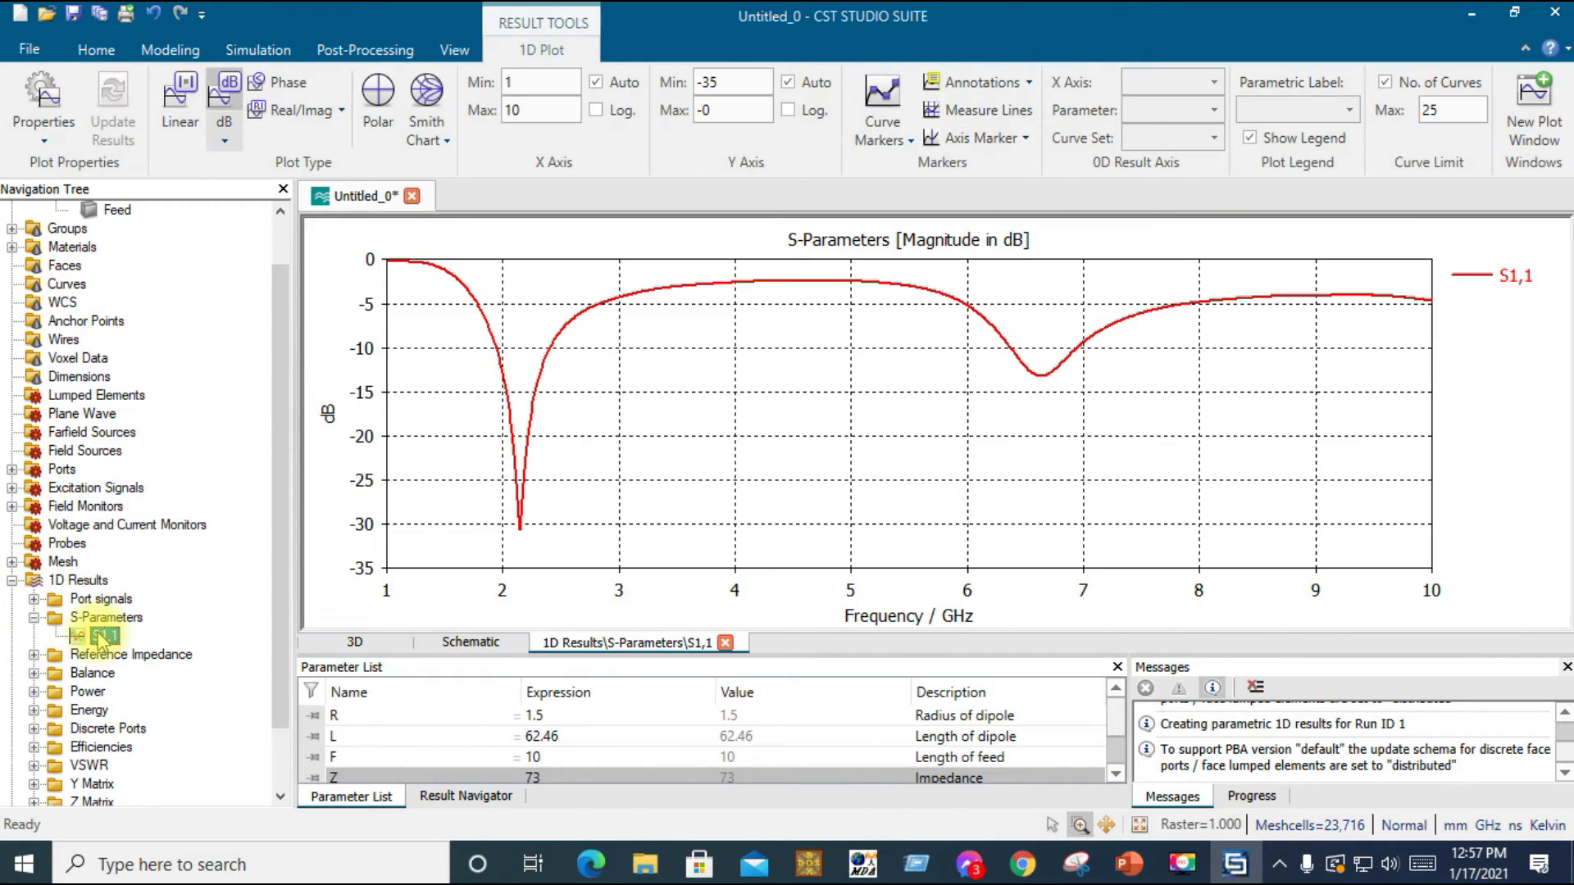
pyautogui.click(515, 523)
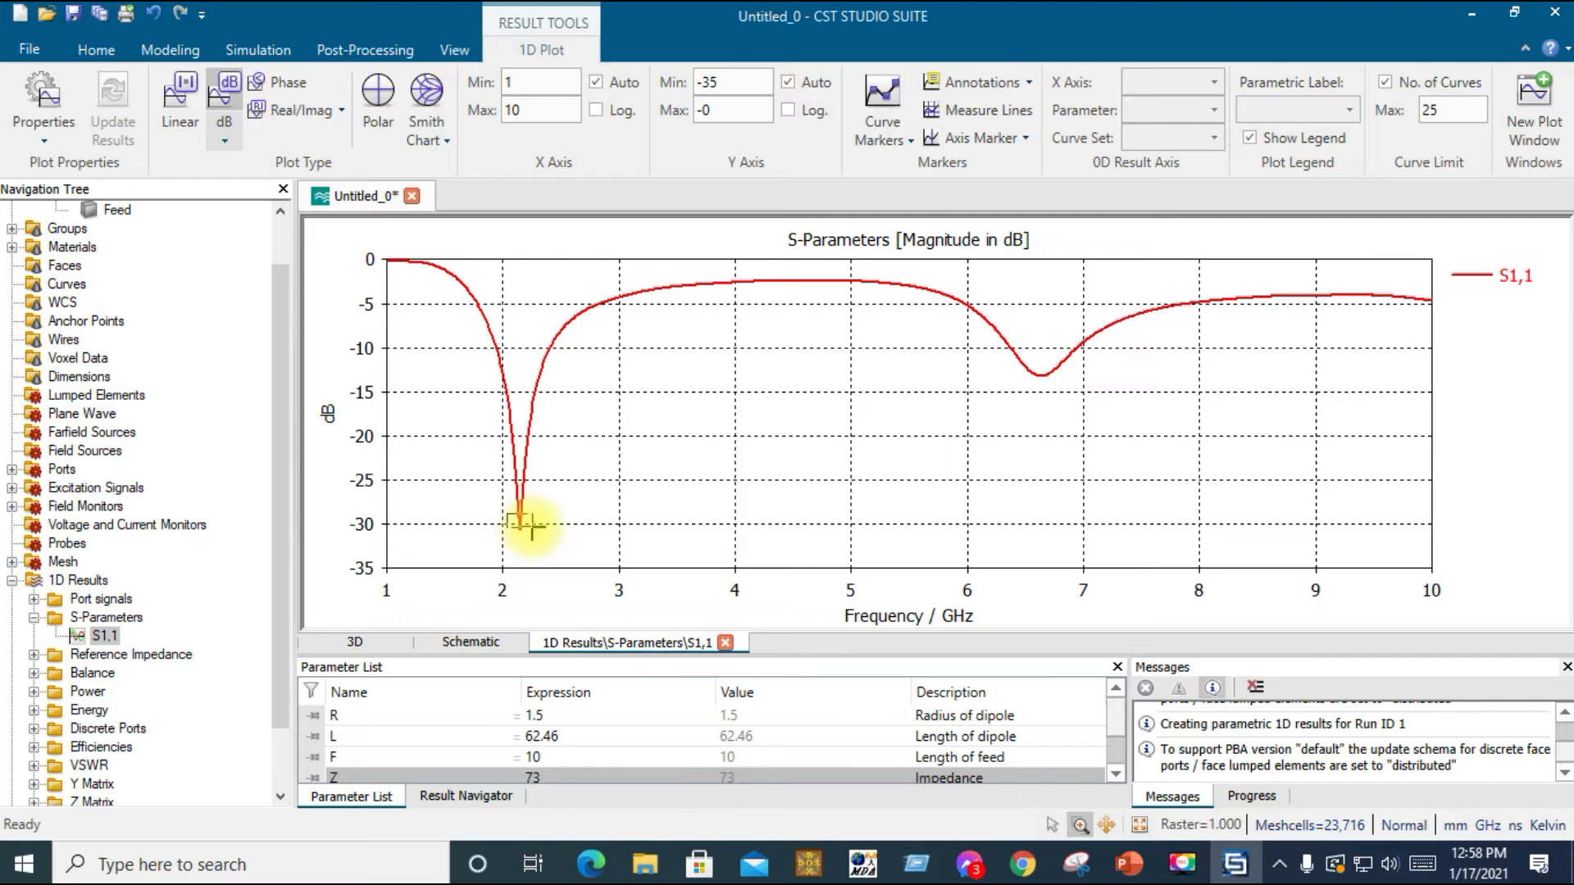
# Magnify the deepest dip of the S1,1 curve to read its resonant frequency and return to a wider frequency range
pyautogui.moveTo(533, 537); pyautogui.dragTo(533, 538)
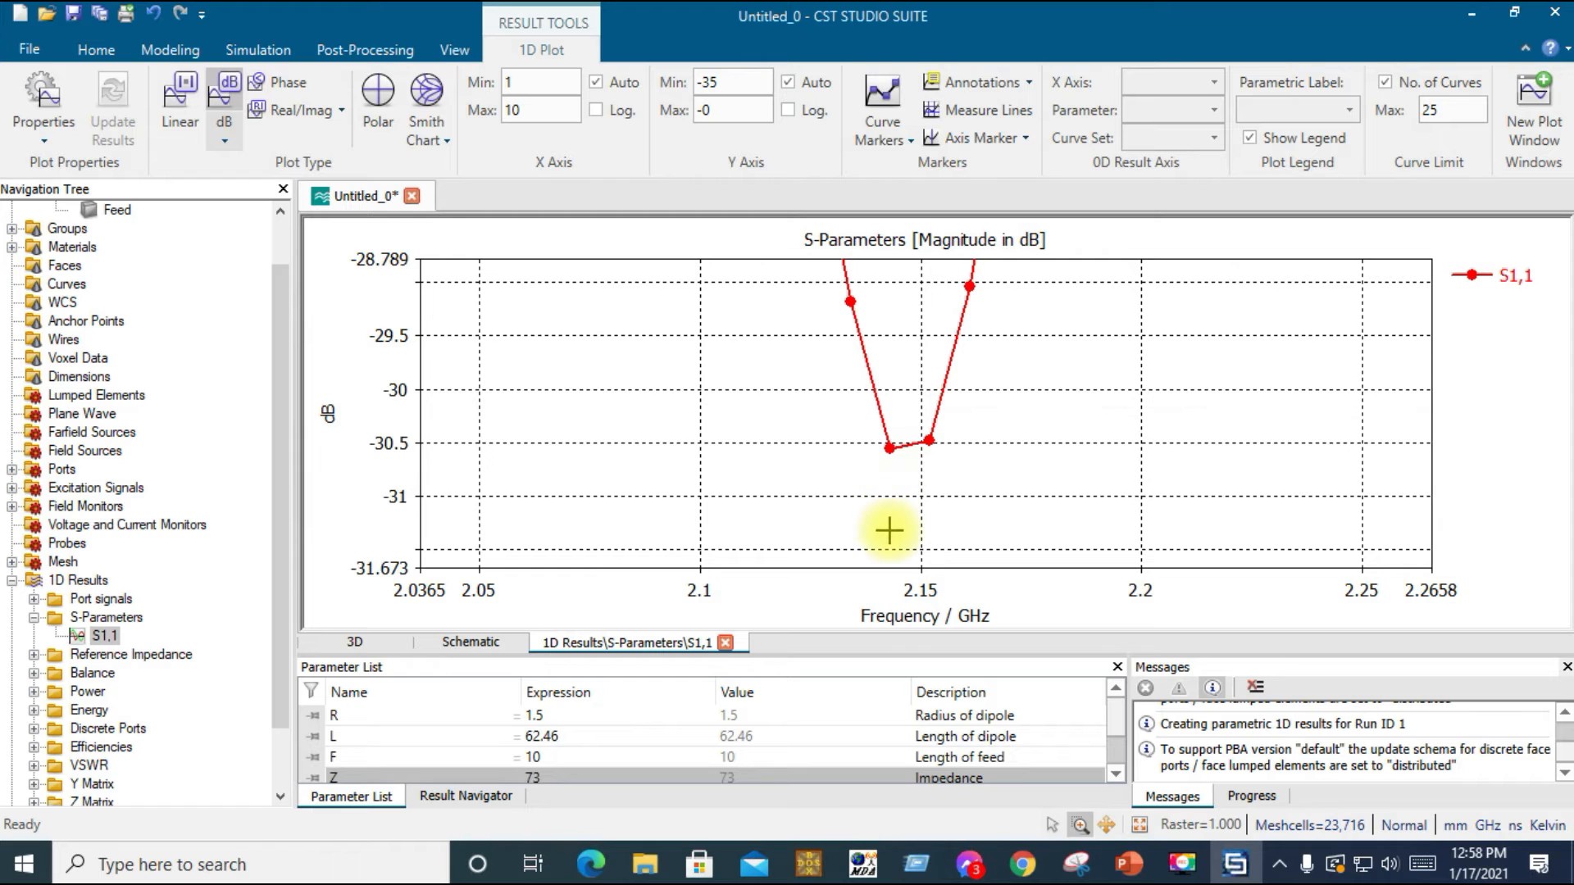
pyautogui.scroll(-5, 888, 531)
pyautogui.scroll(-3, 888, 531)
pyautogui.scroll(-3, 894, 529)
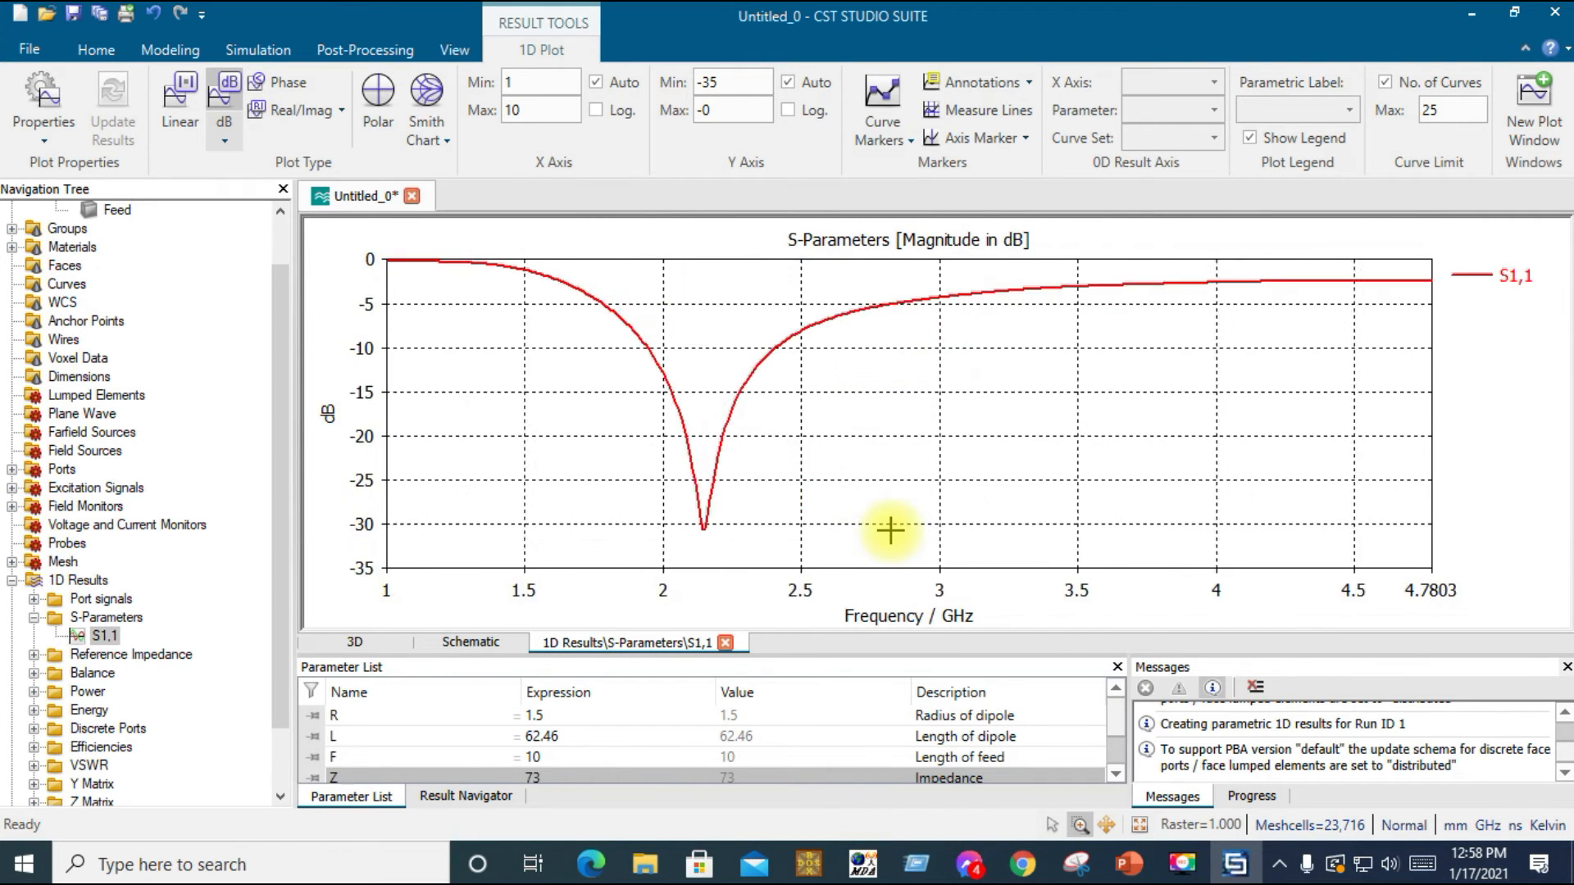
pyautogui.scroll(-2, 666, 530)
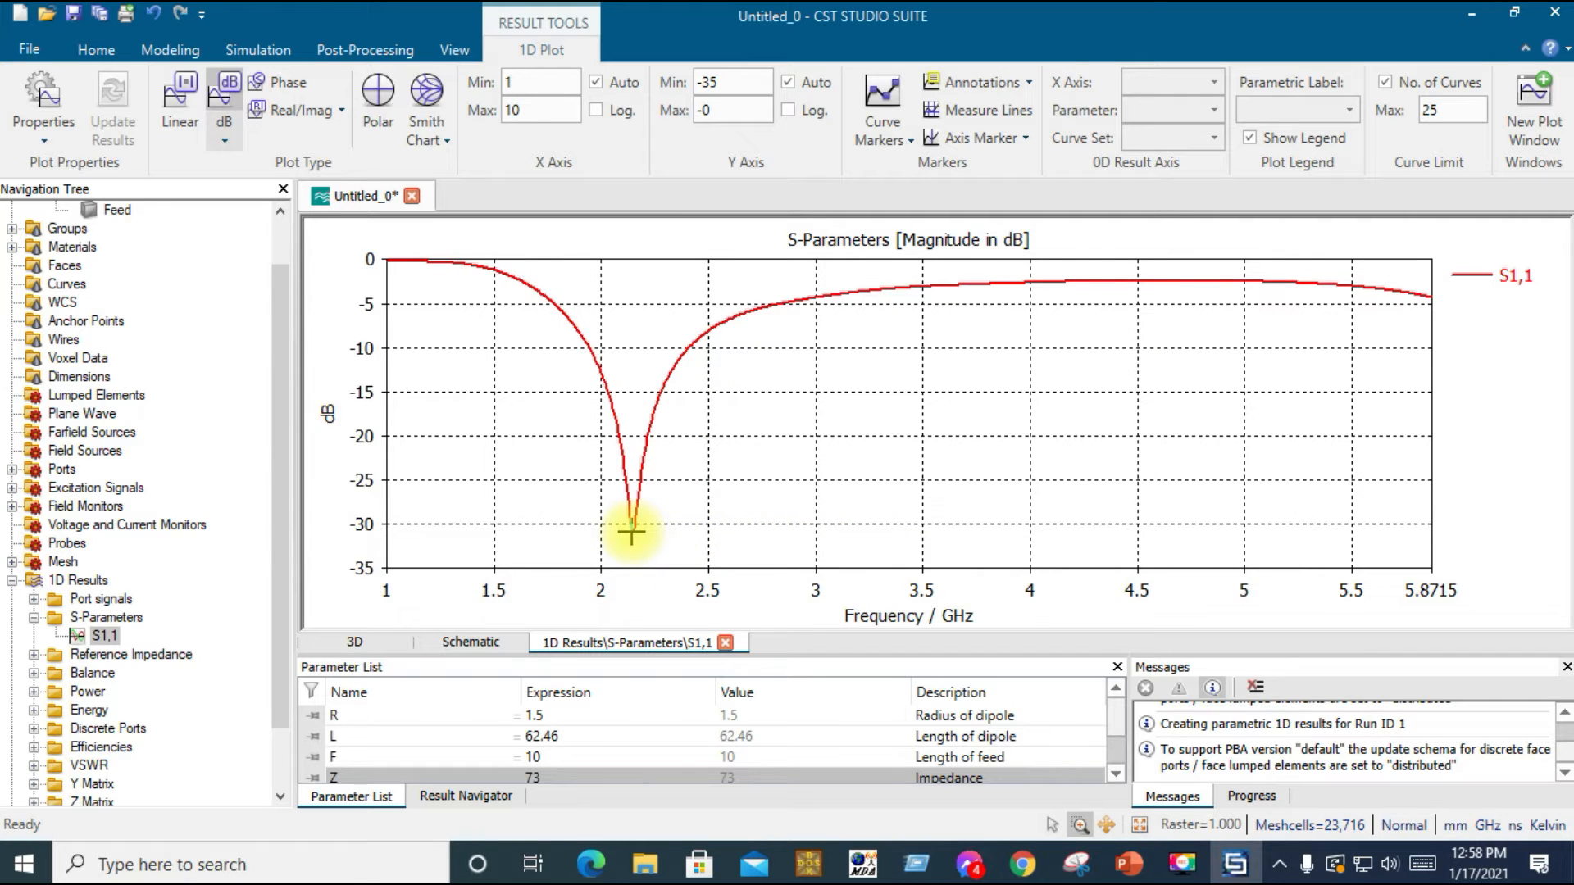
pyautogui.scroll(-1, 632, 531)
pyautogui.scroll(1, 631, 531)
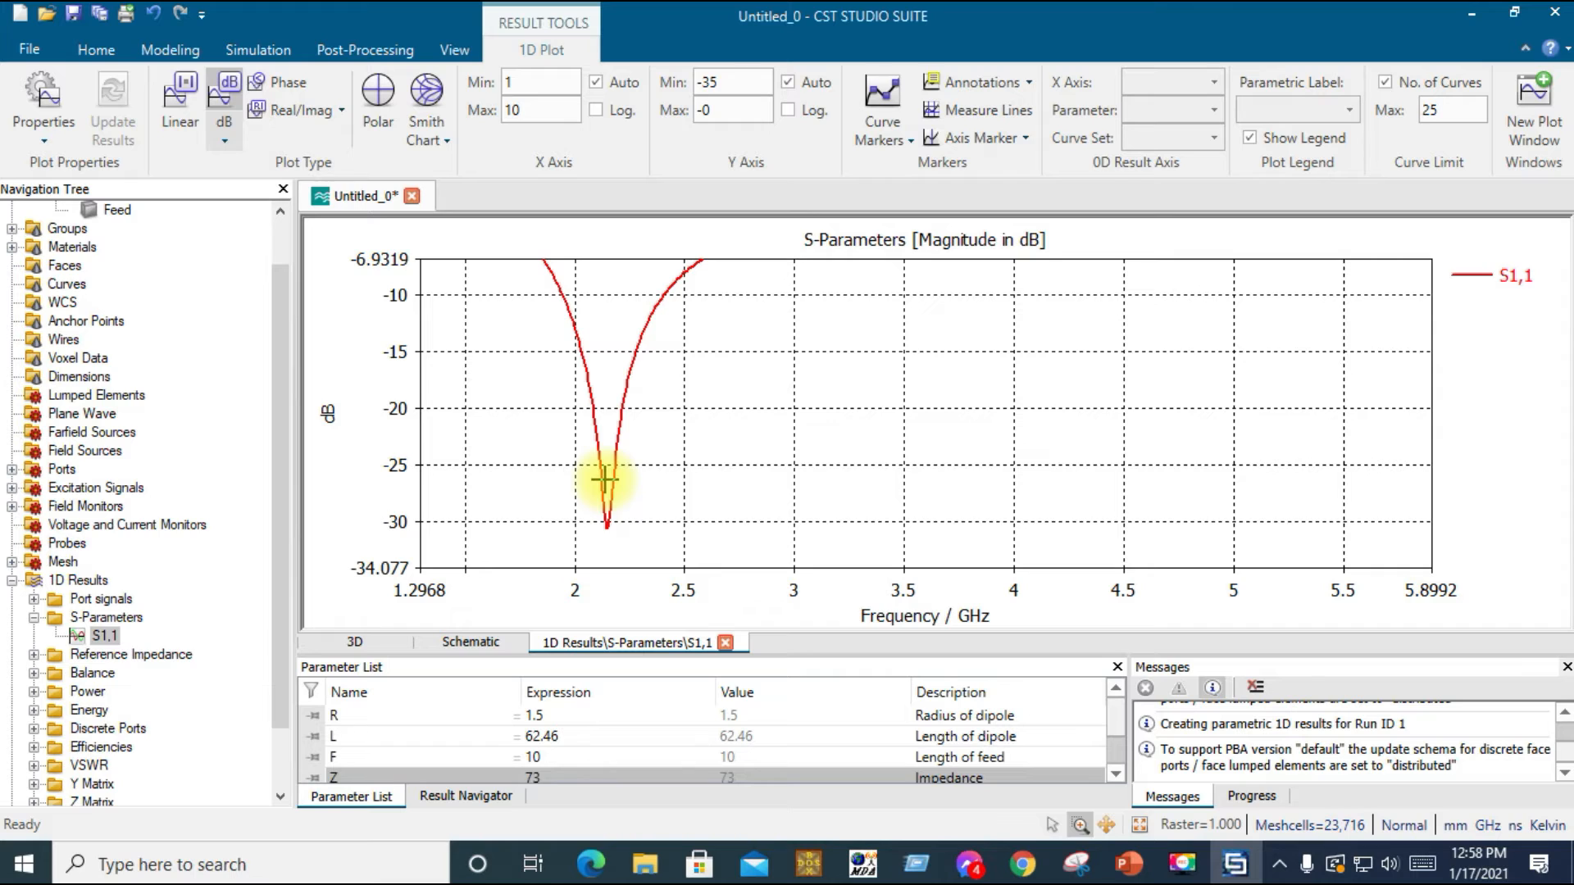
# Set up the optimizer to vary only the dipole length L between a minimum of 50 and a maximum of 80
pyautogui.click(93, 51)
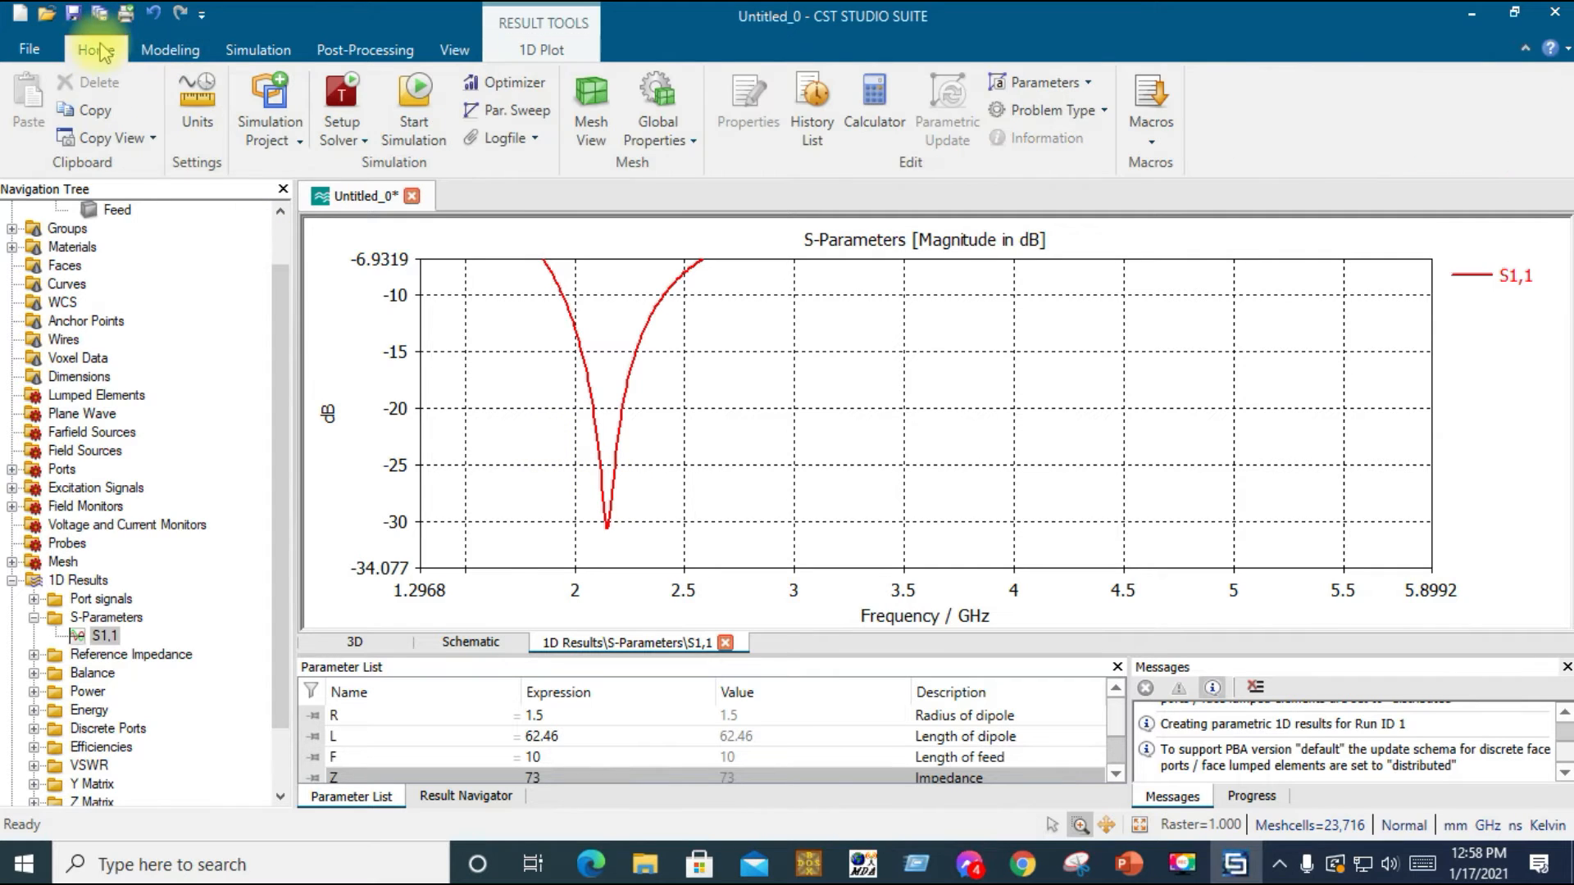
pyautogui.click(498, 84)
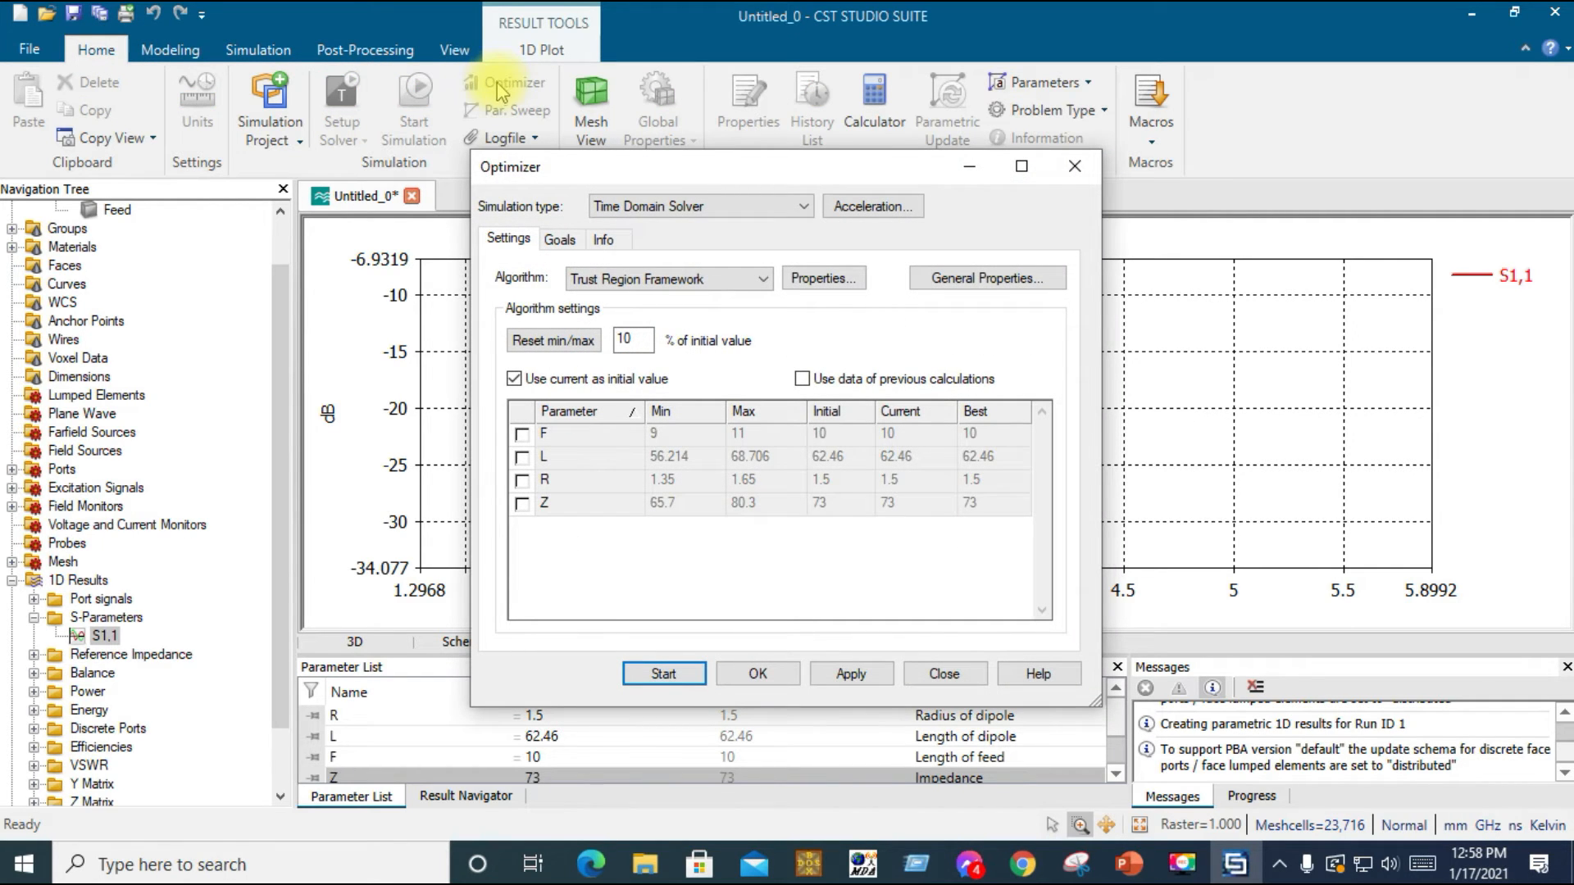
pyautogui.click(521, 458)
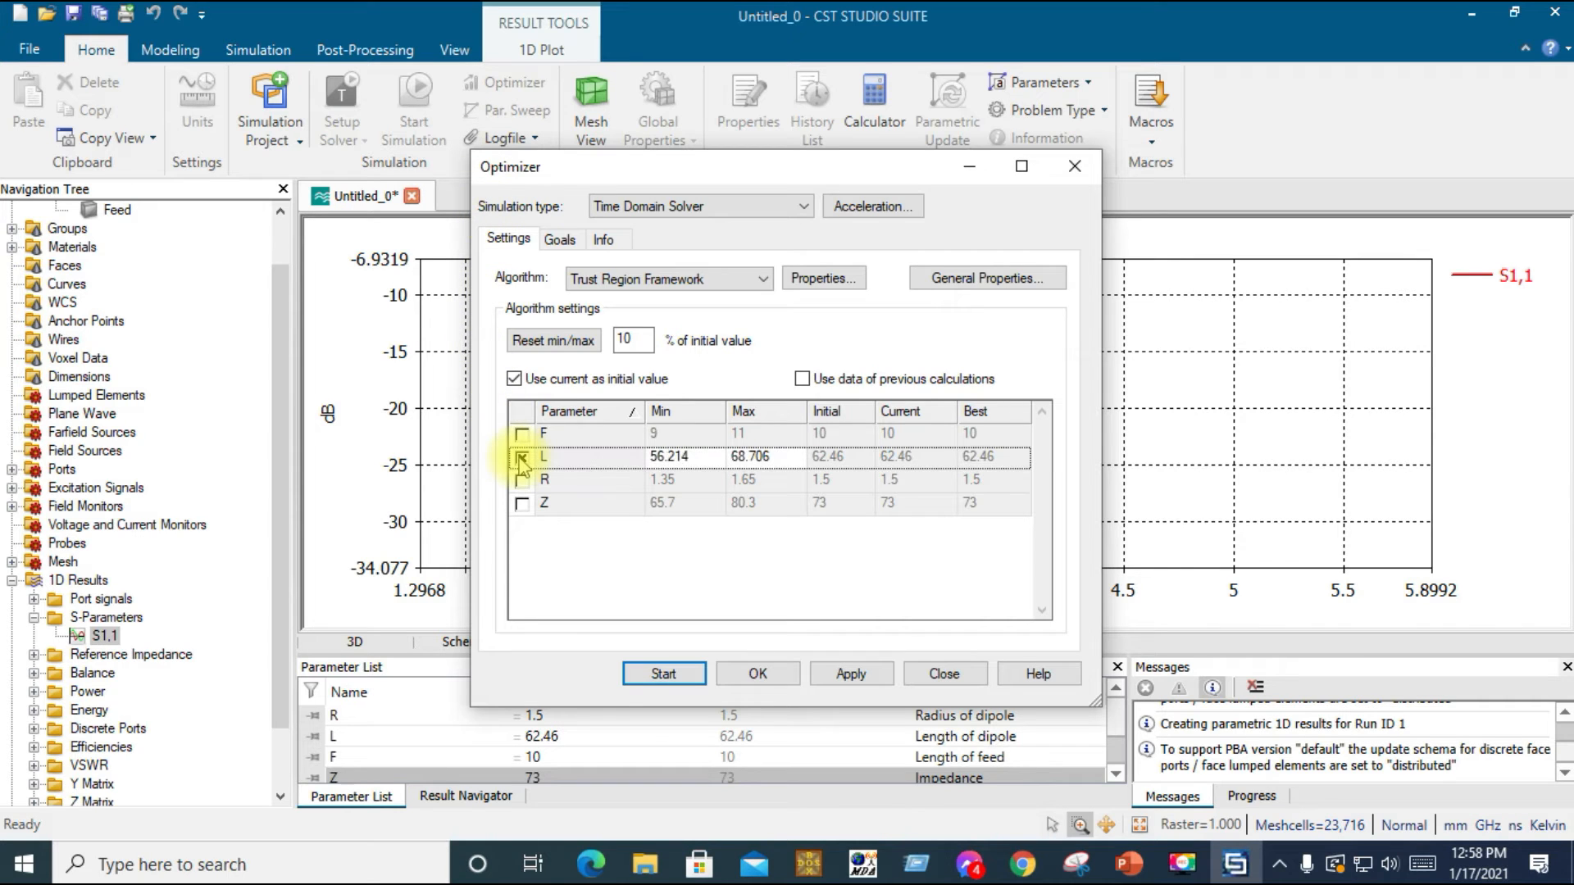
pyautogui.doubleClick(695, 467)
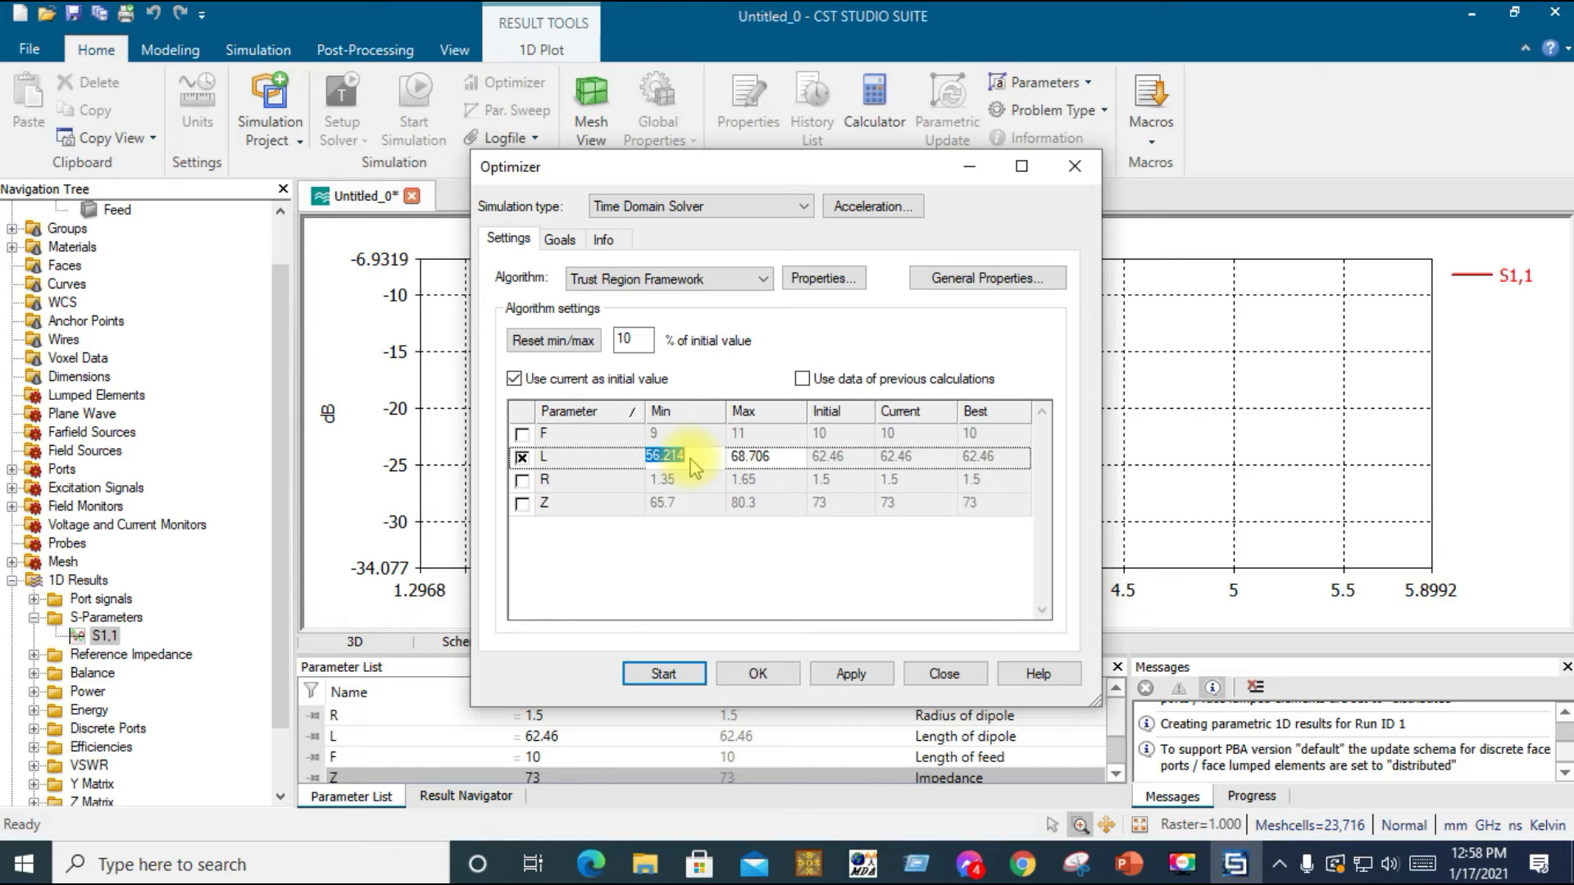
pyautogui.write('50')
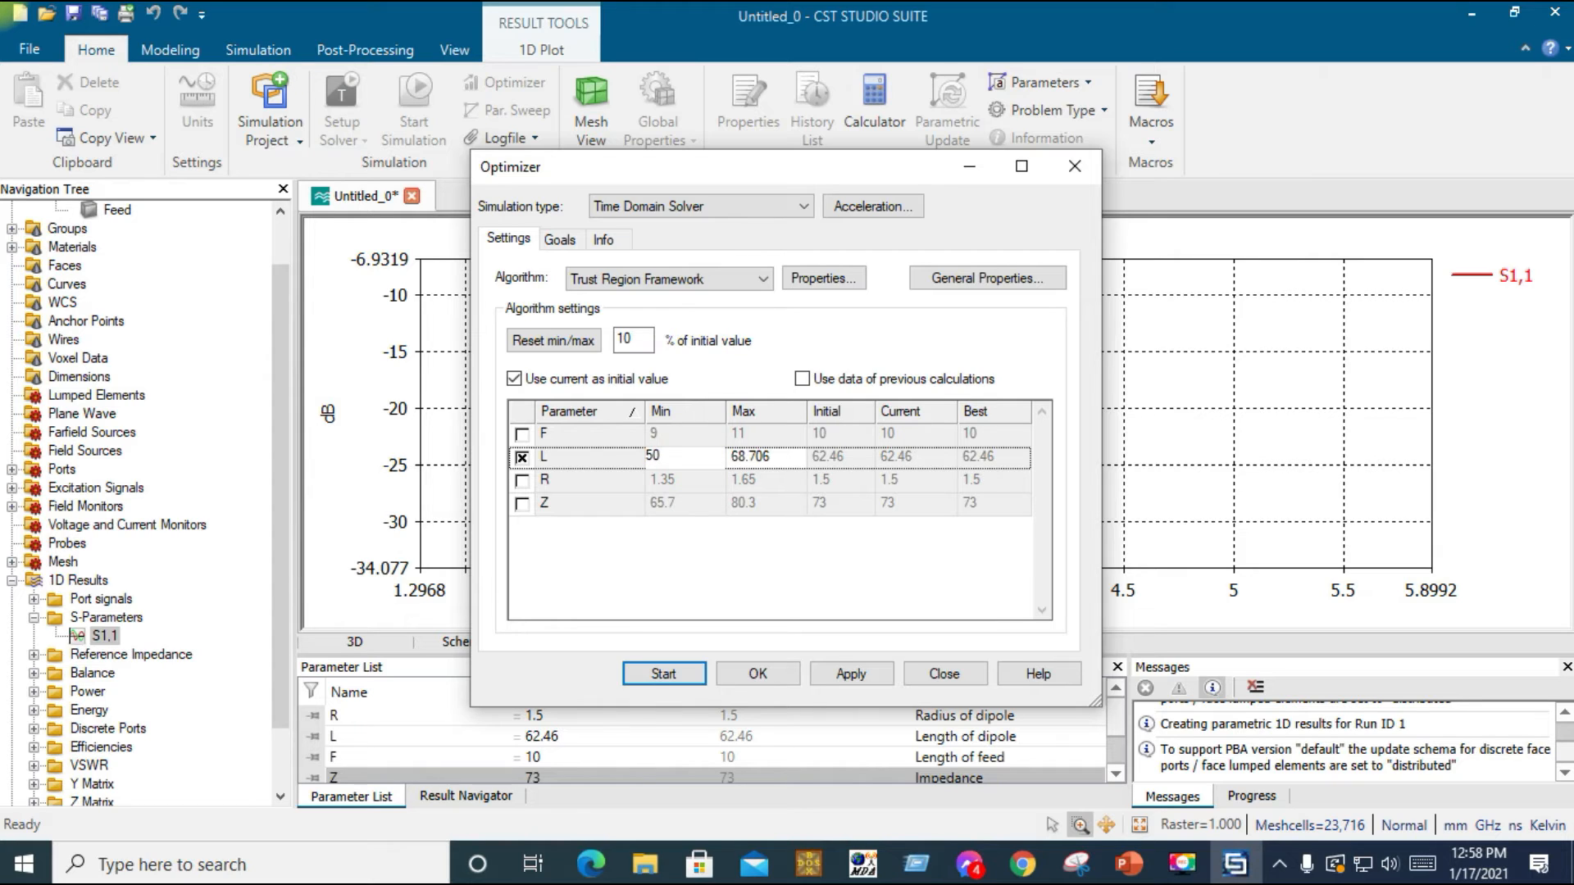
pyautogui.doubleClick(764, 464)
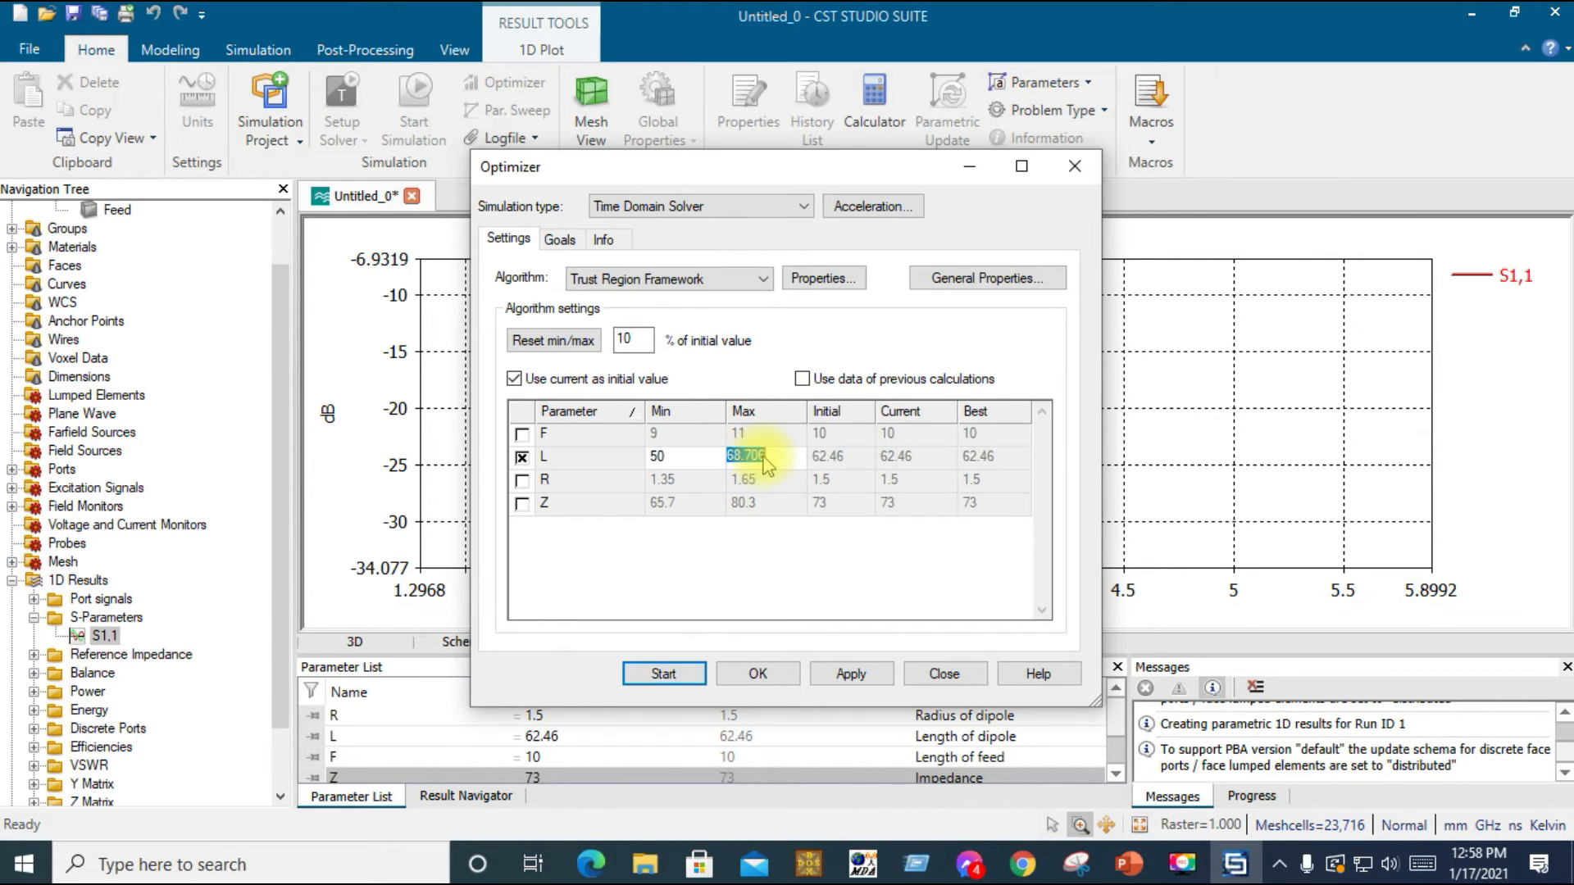
pyautogui.write('80')
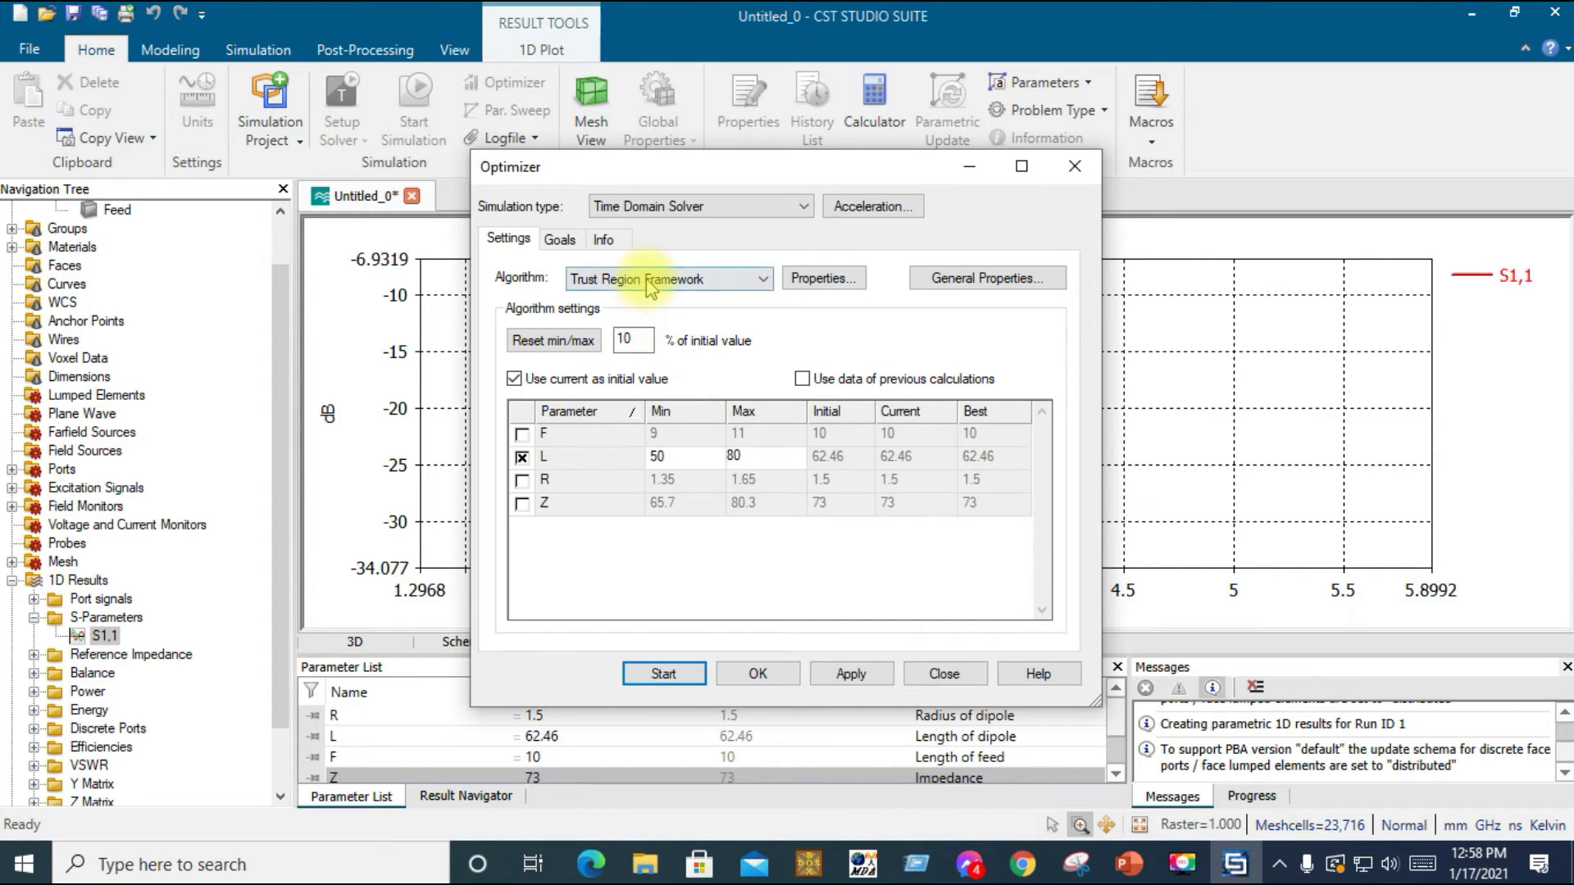
# Add a standard optimizer goal on the S1,1 magnitude in dB with operator move min, target 2.4 and the total range
pyautogui.click(560, 240)
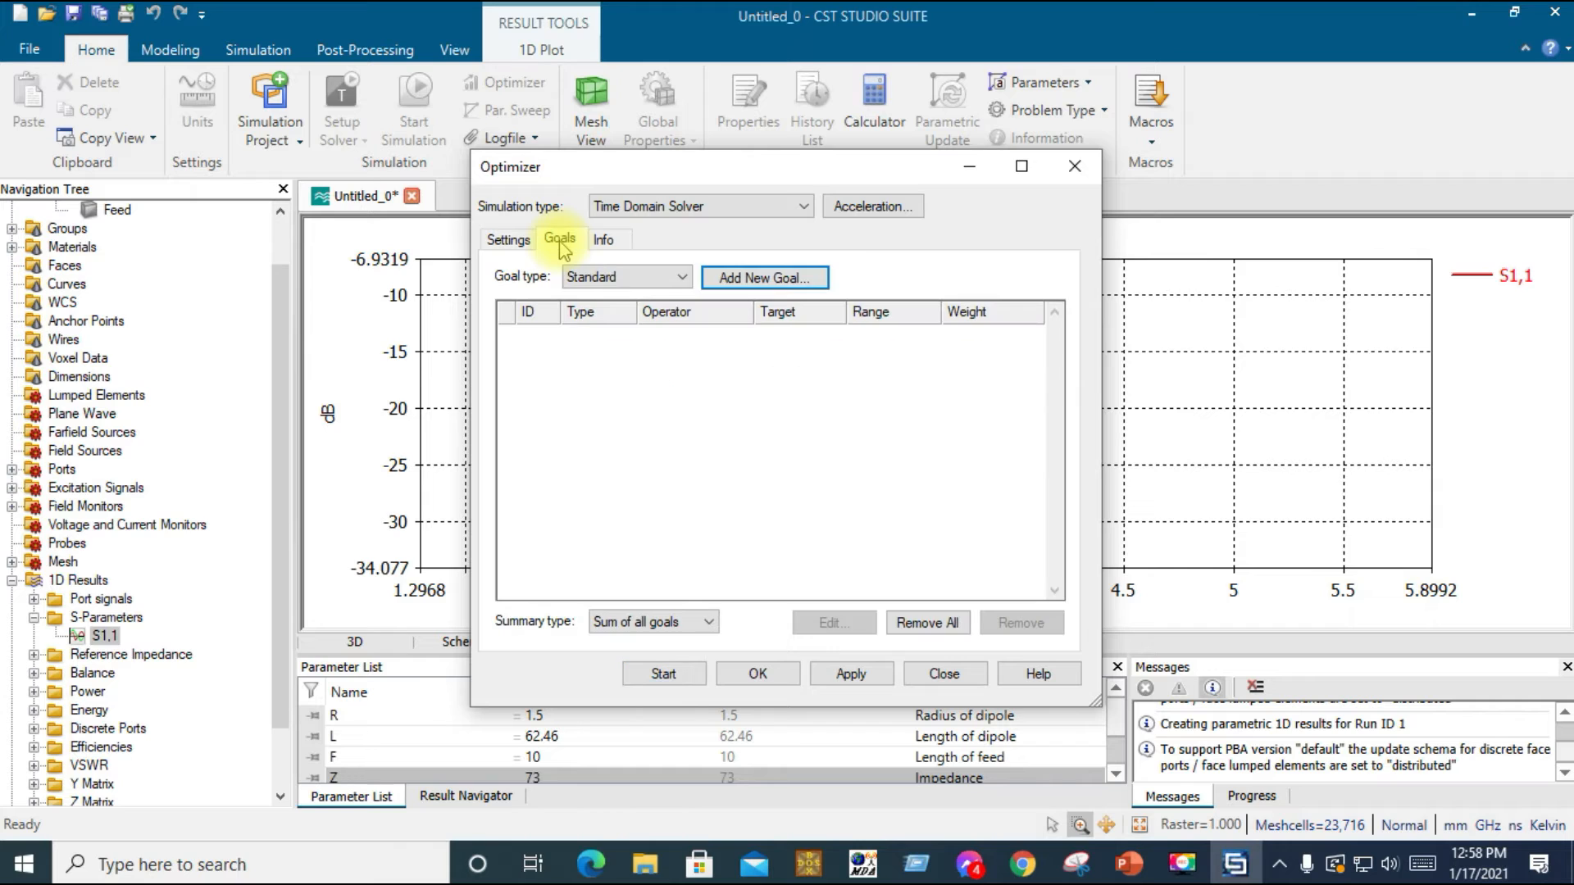
pyautogui.click(623, 277)
pyautogui.click(623, 277)
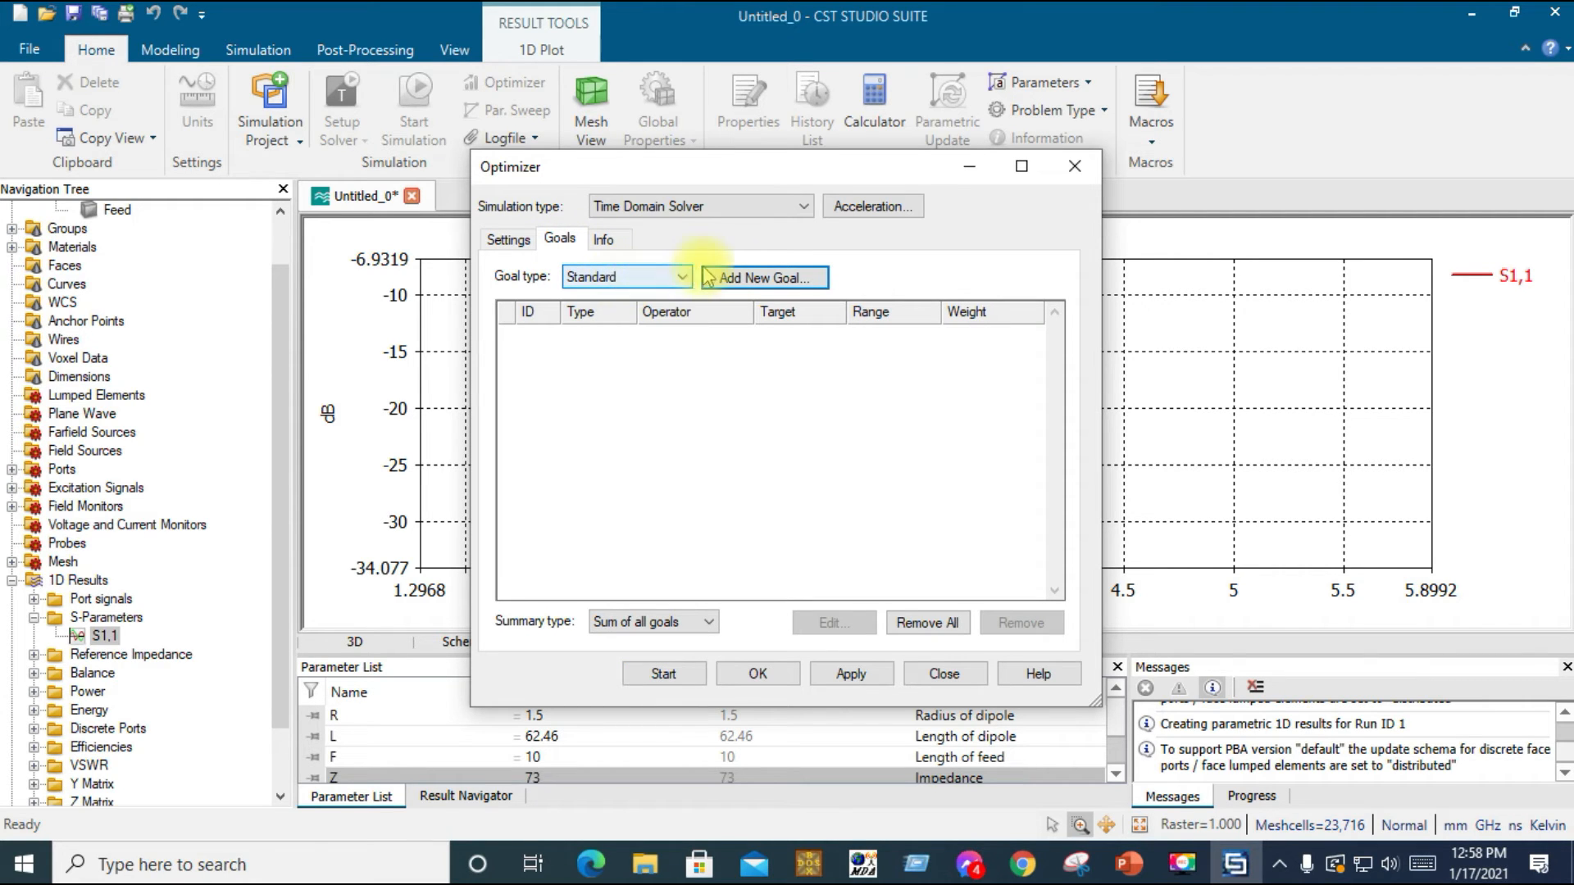
pyautogui.click(734, 277)
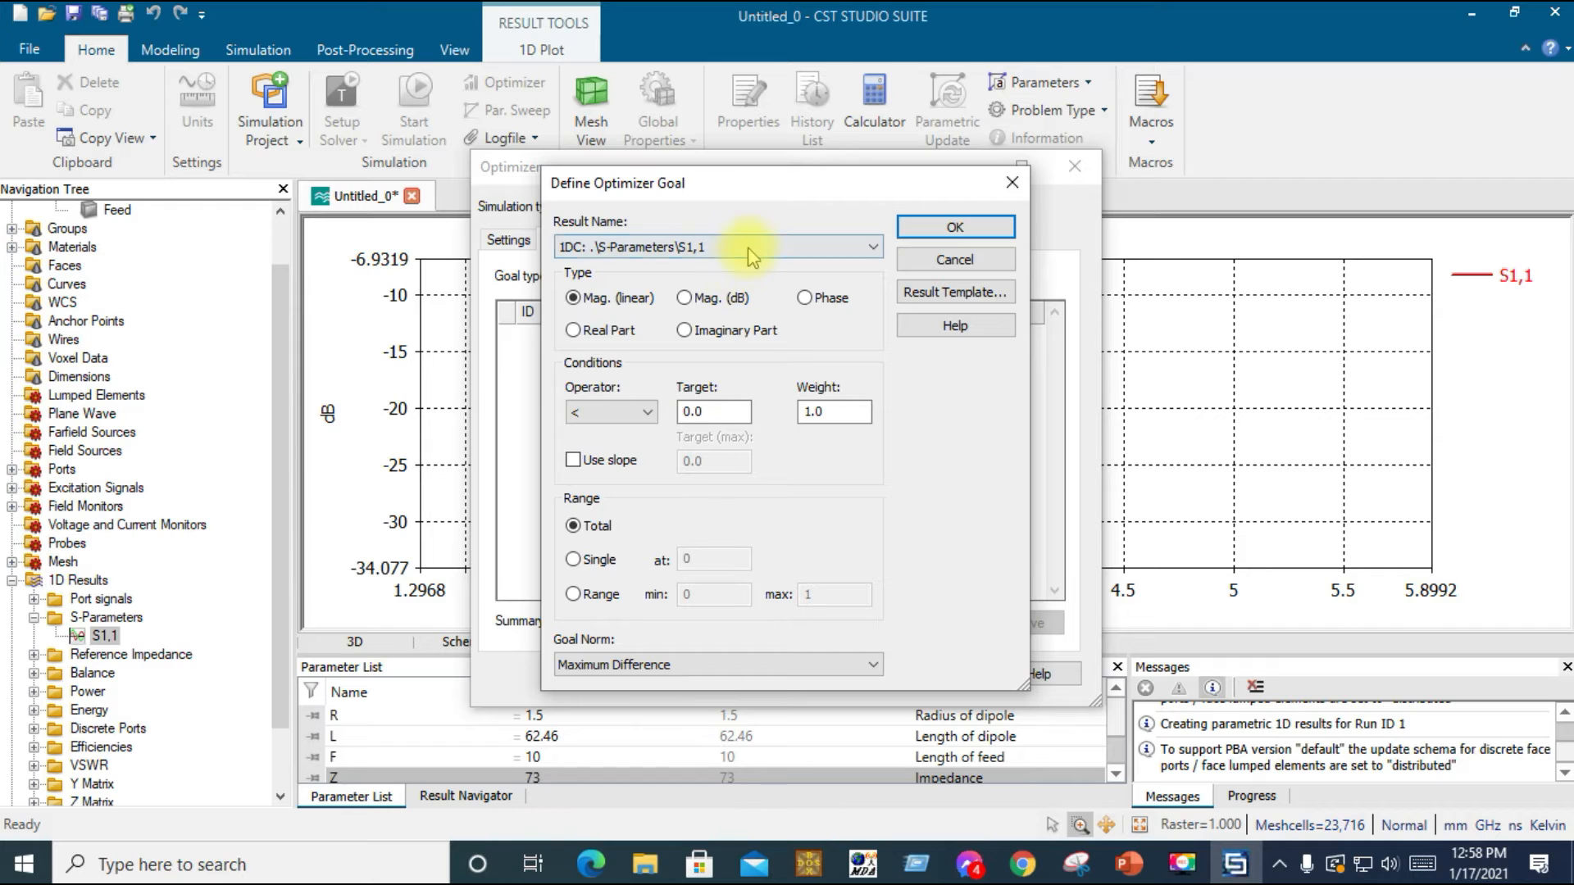
pyautogui.click(747, 246)
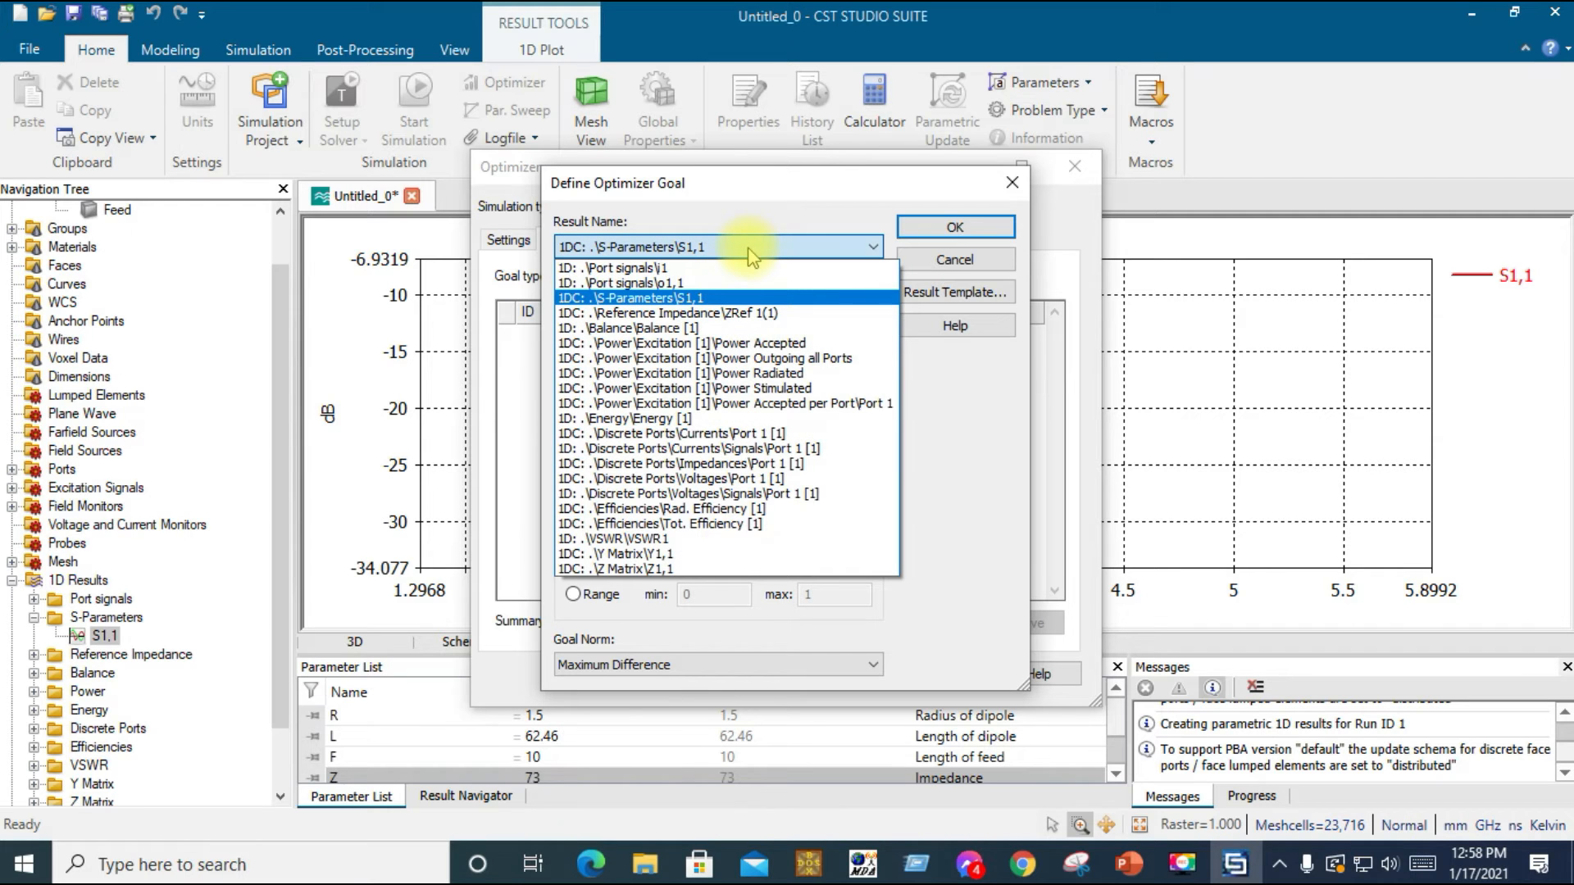
pyautogui.click(738, 299)
pyautogui.click(685, 298)
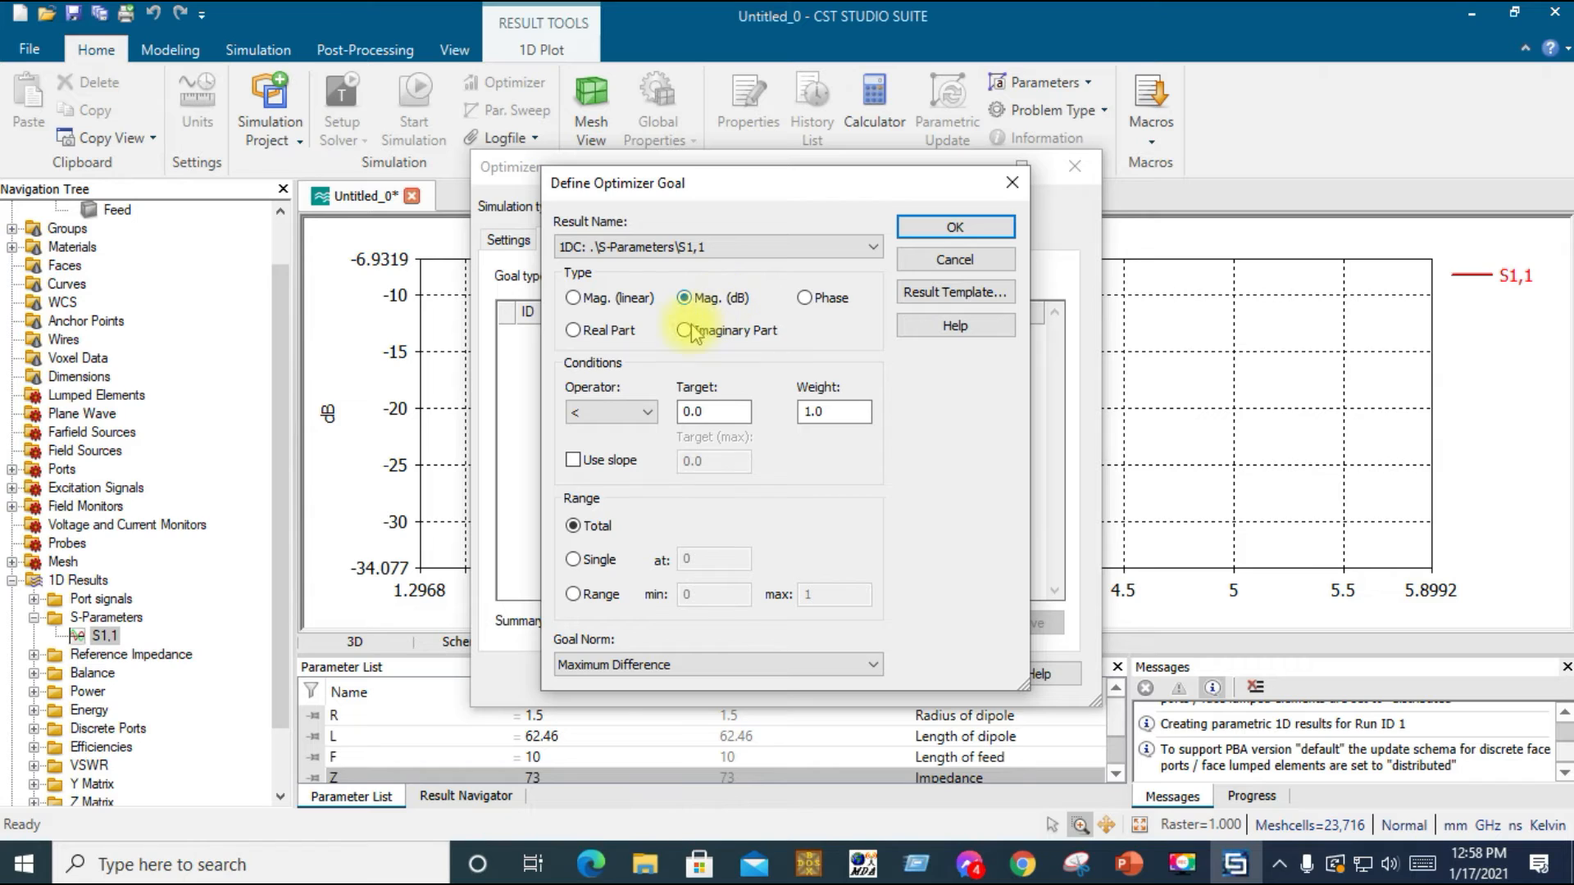
pyautogui.click(644, 412)
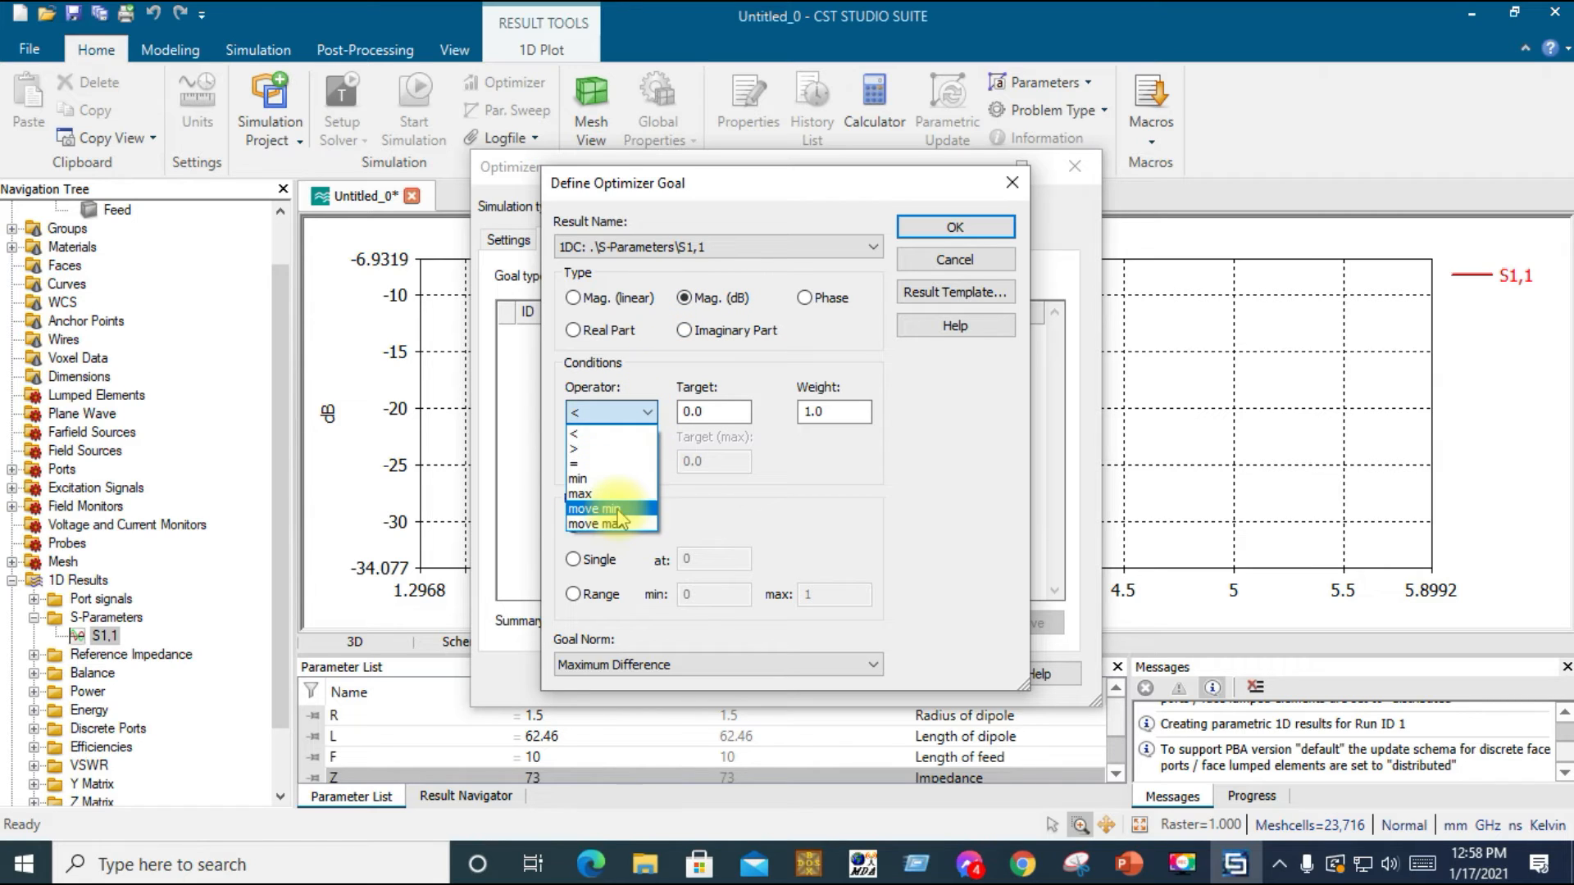
pyautogui.click(611, 508)
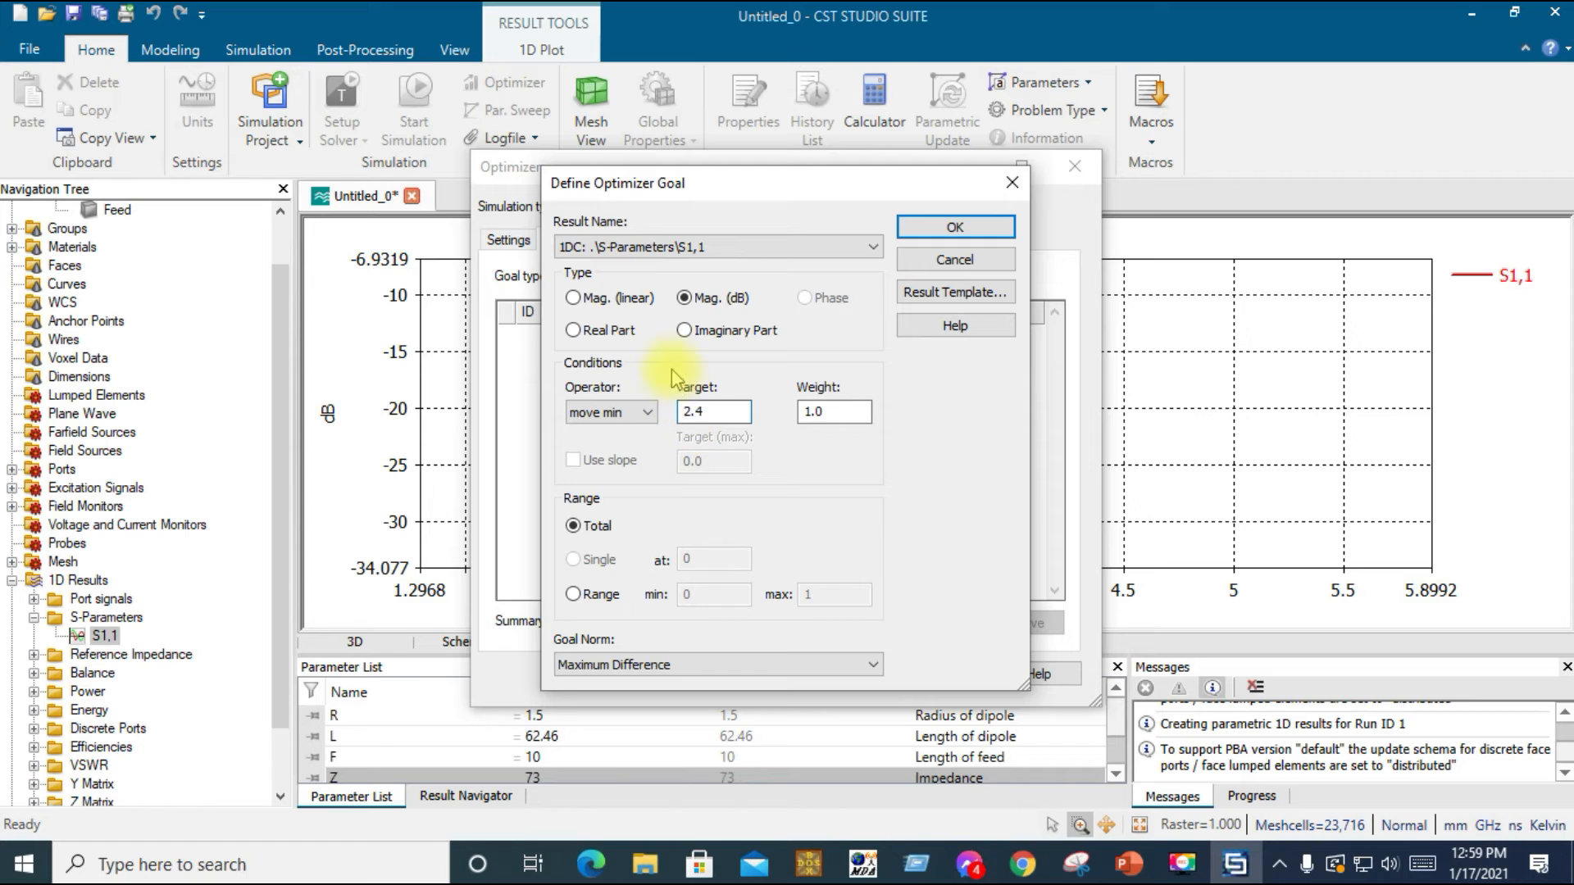
pyautogui.click(941, 227)
pyautogui.moveTo(596, 352)
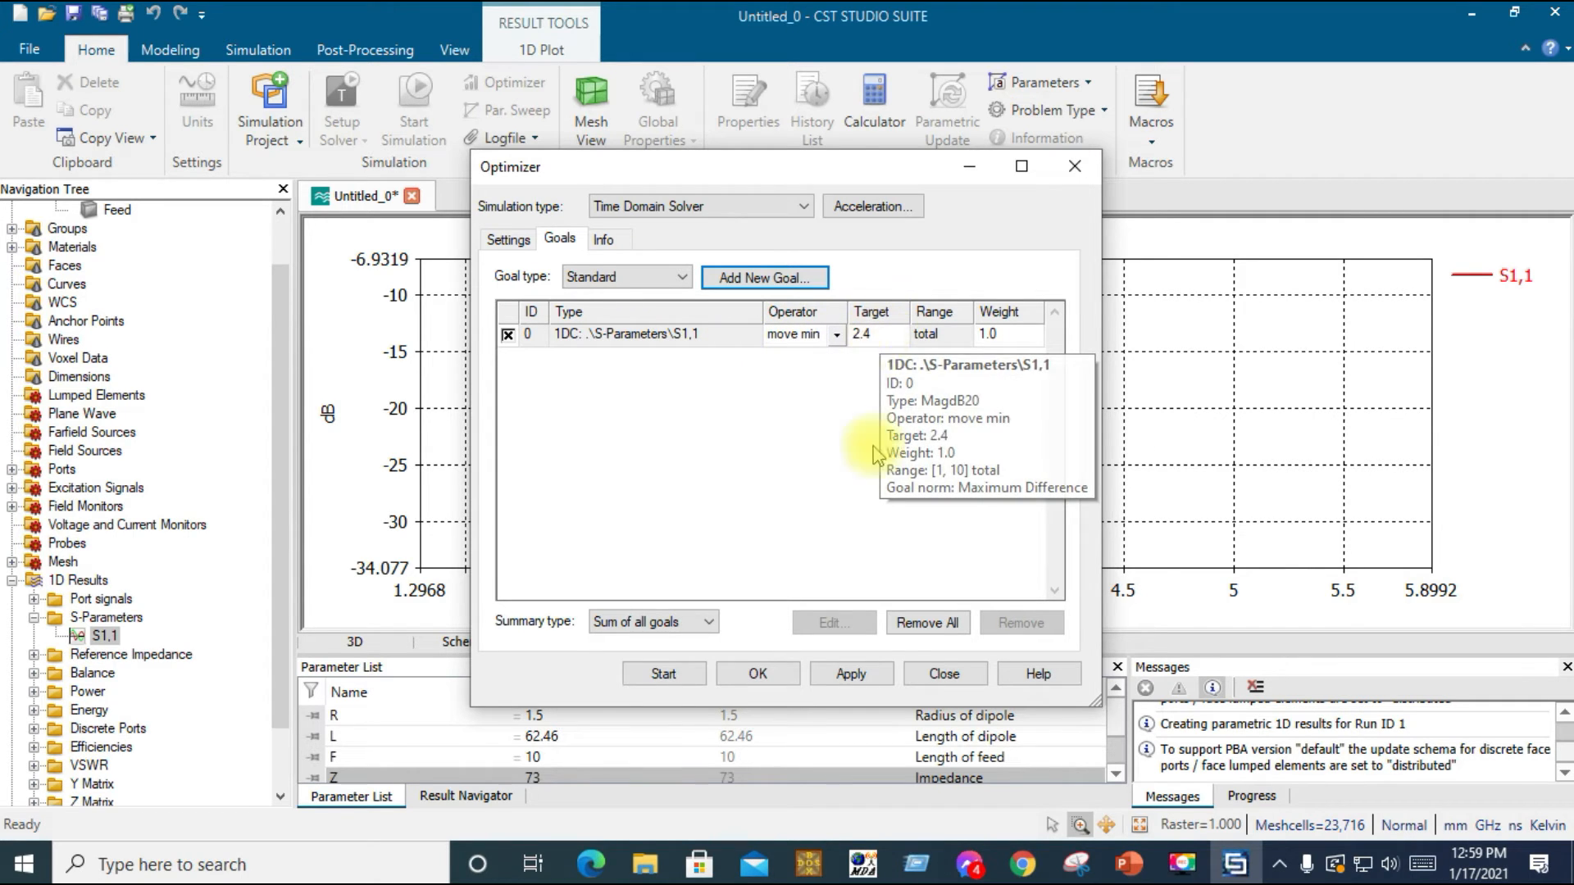
# Apply the optimizer settings and start the optimization with the Time Domain Solver
pyautogui.click(844, 678)
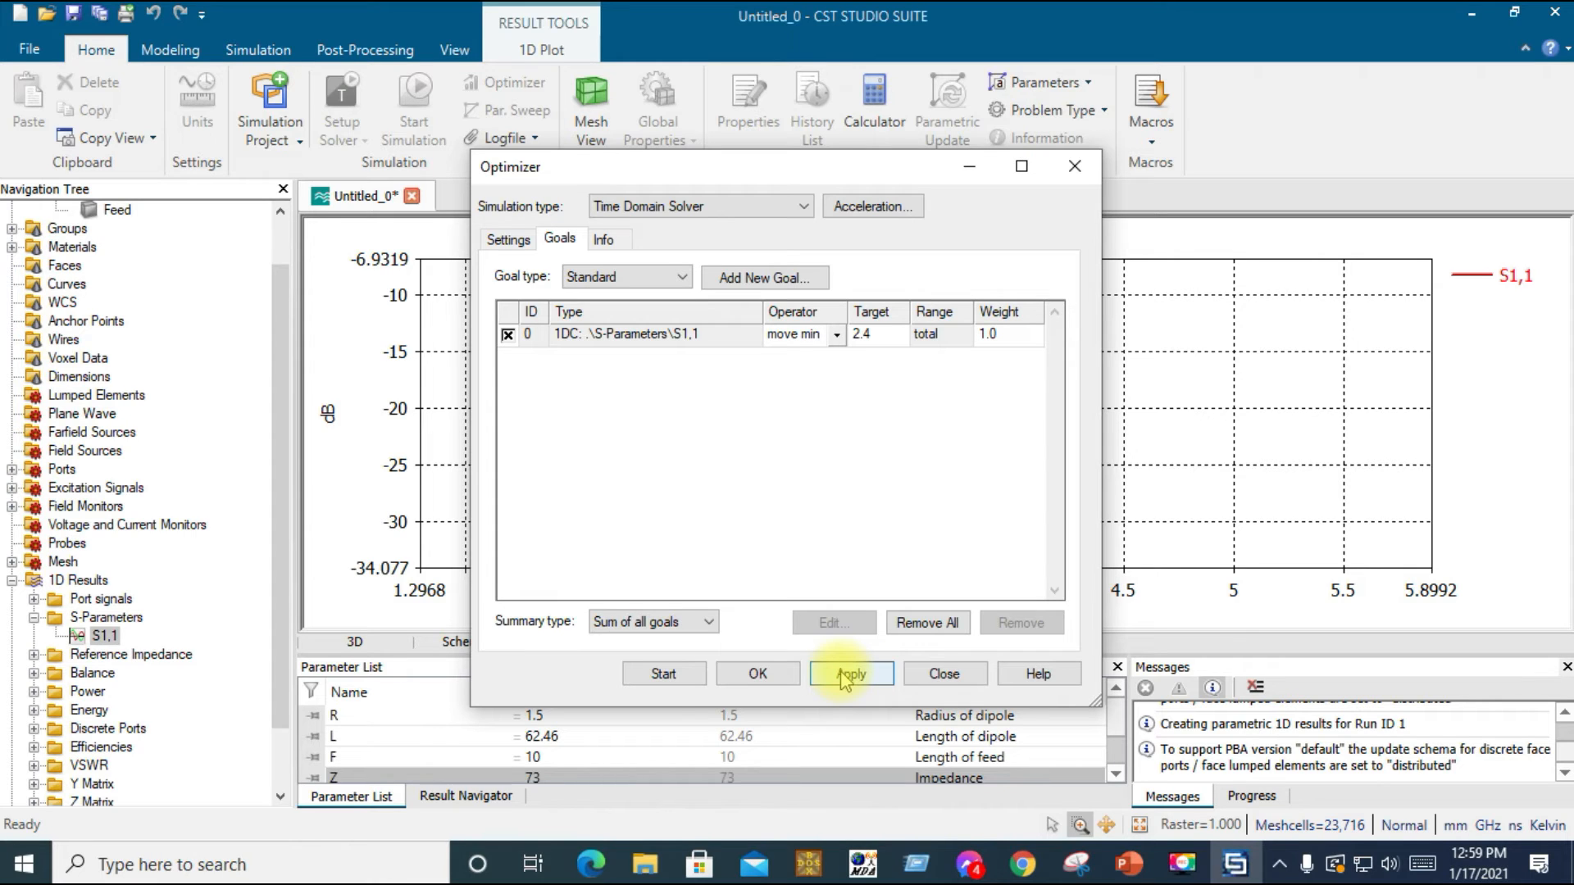
pyautogui.click(848, 676)
pyautogui.click(846, 677)
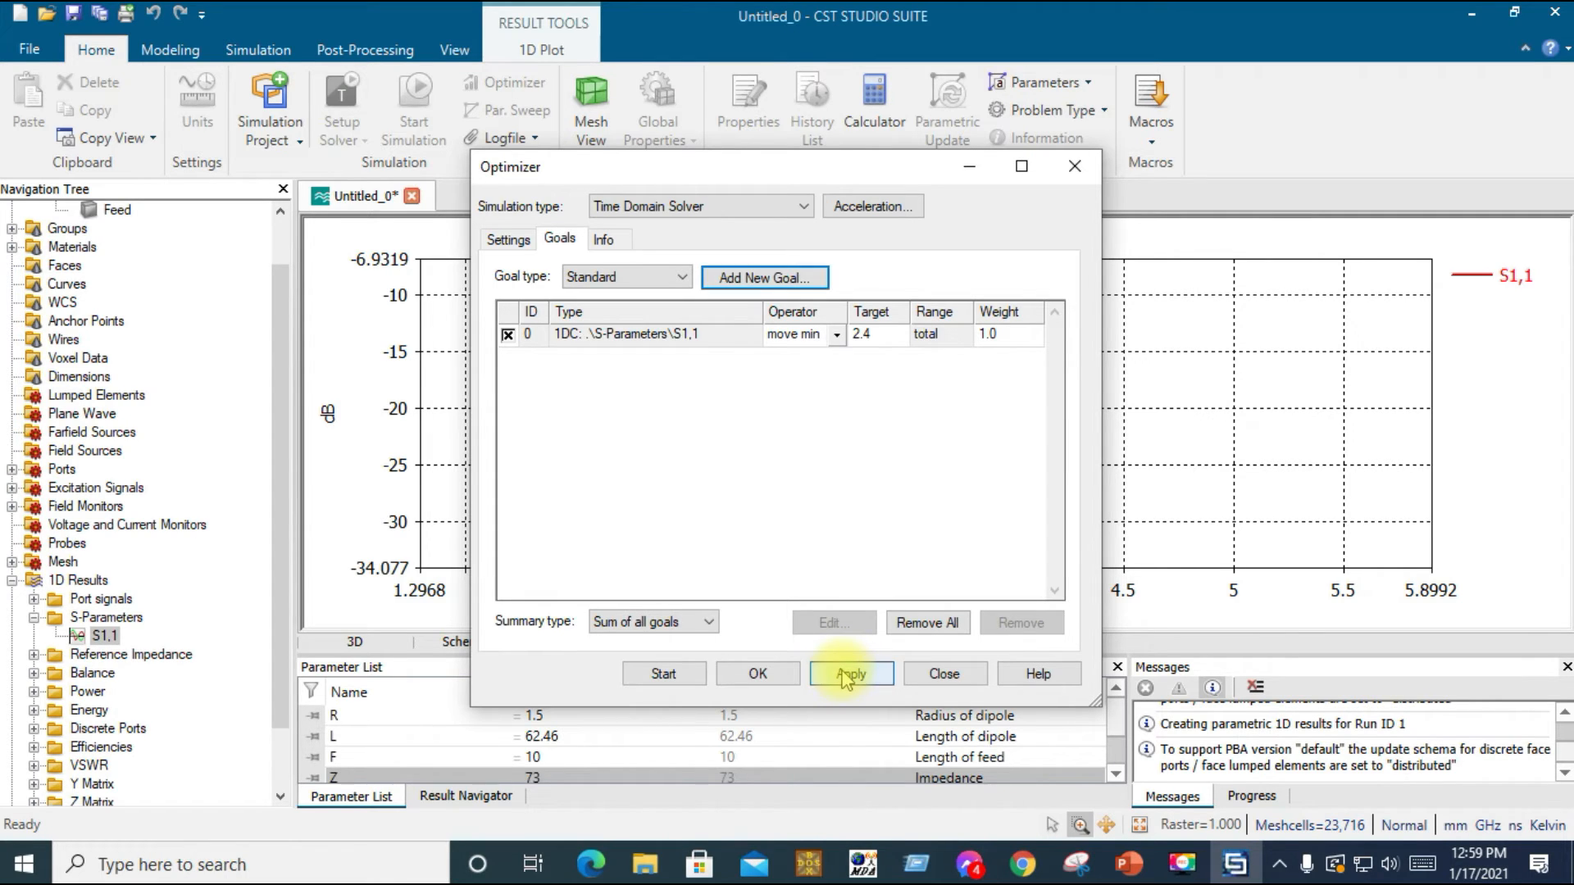
pyautogui.click(679, 673)
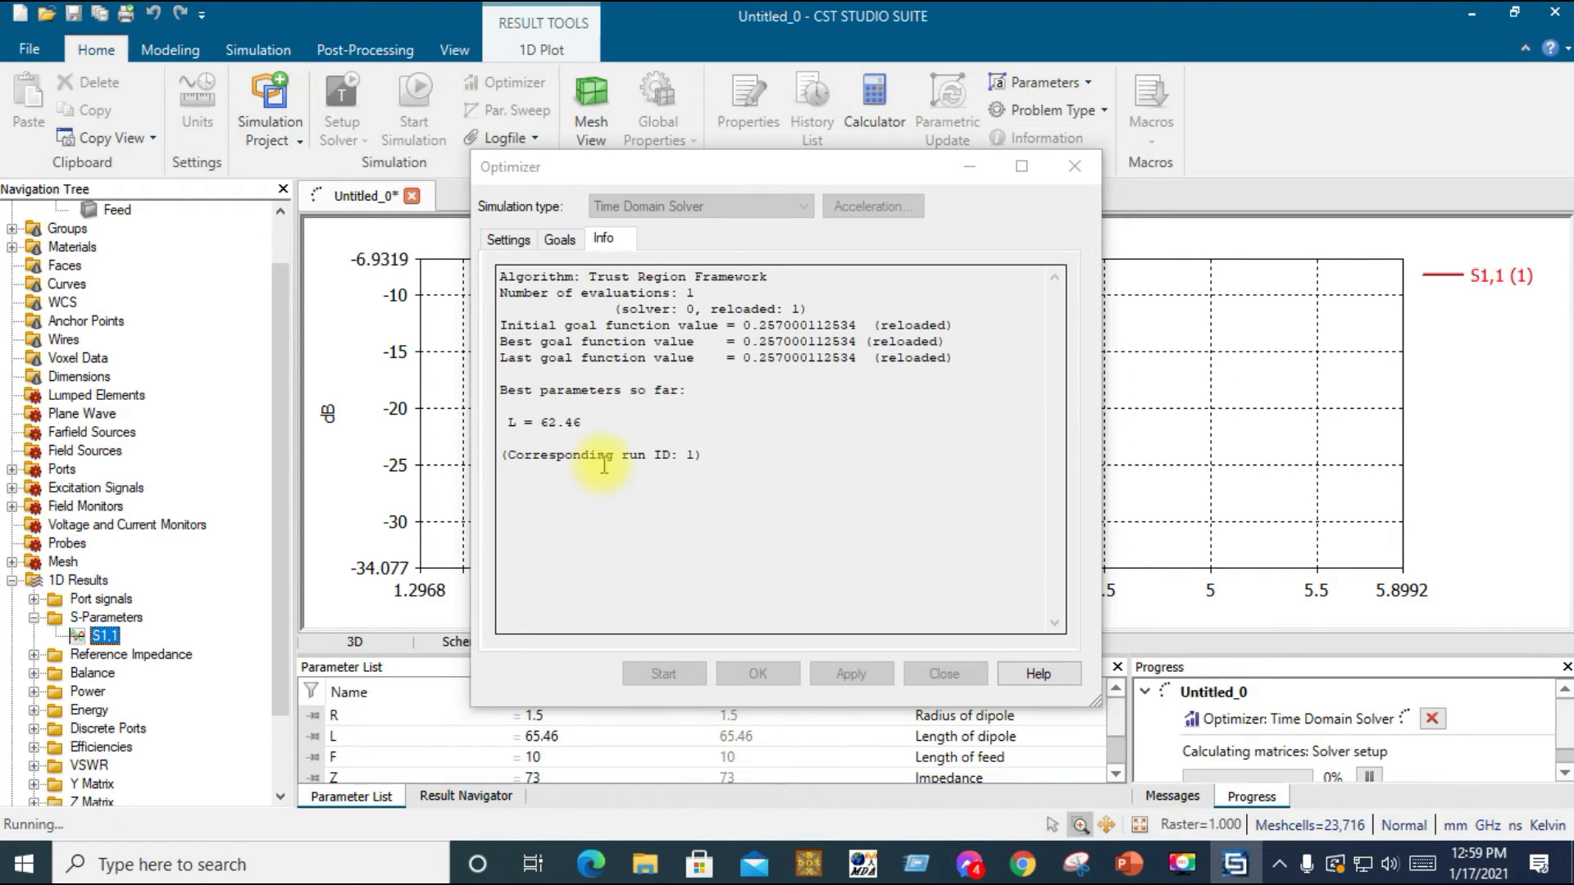
# Monitor the best L value with the optimizer window moved clear of the S1,1 plot, and accept the completed optimization
pyautogui.moveTo(759, 179); pyautogui.dragTo(264, 145)
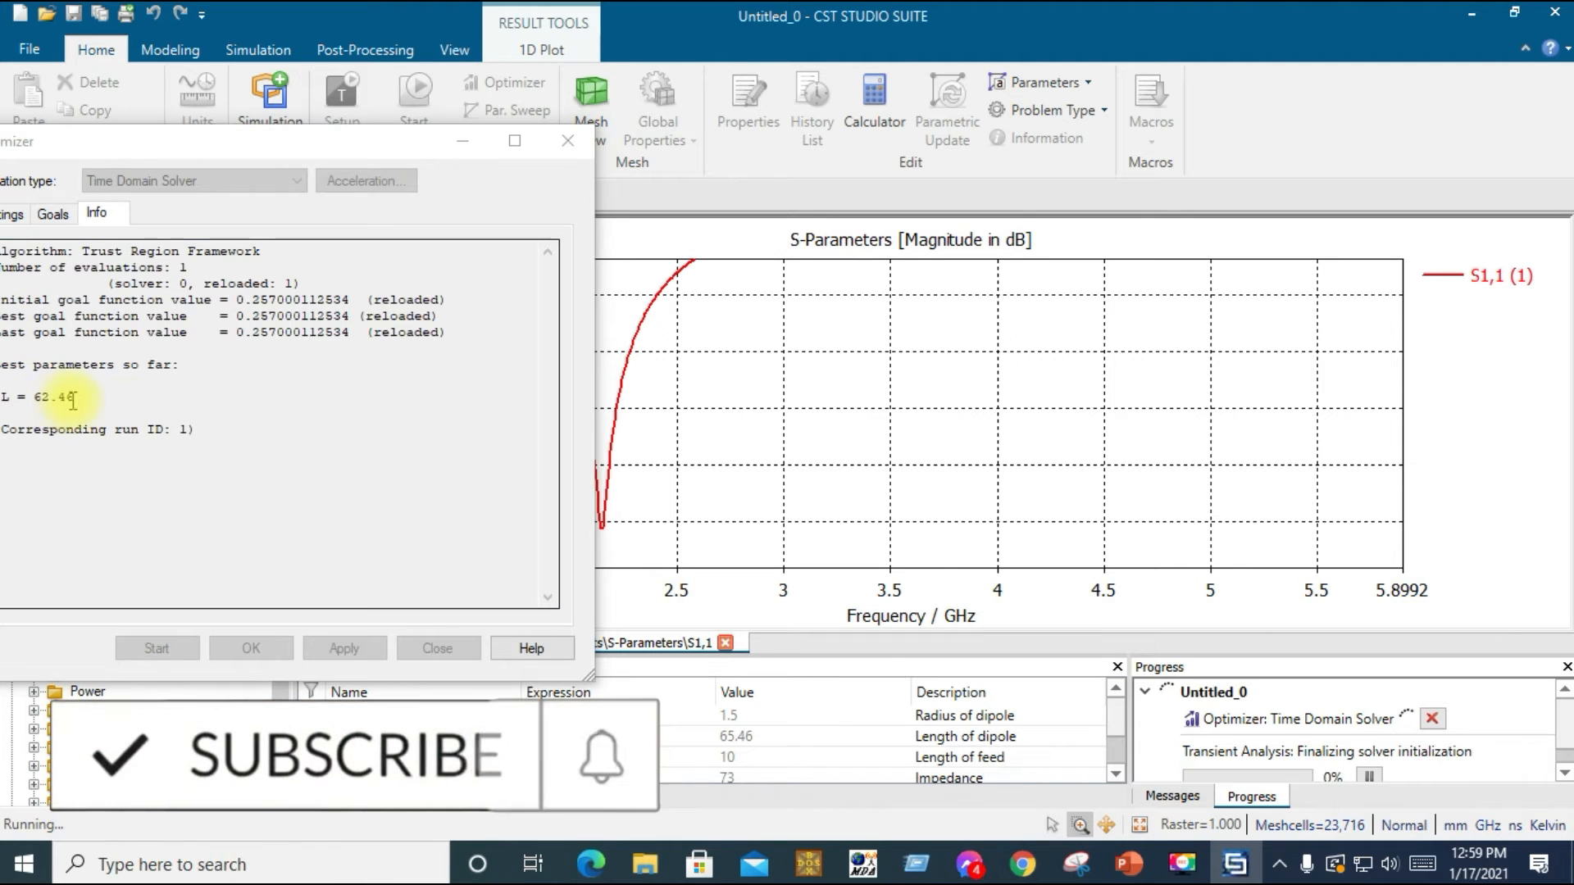
pyautogui.moveTo(323, 158); pyautogui.dragTo(1013, 149)
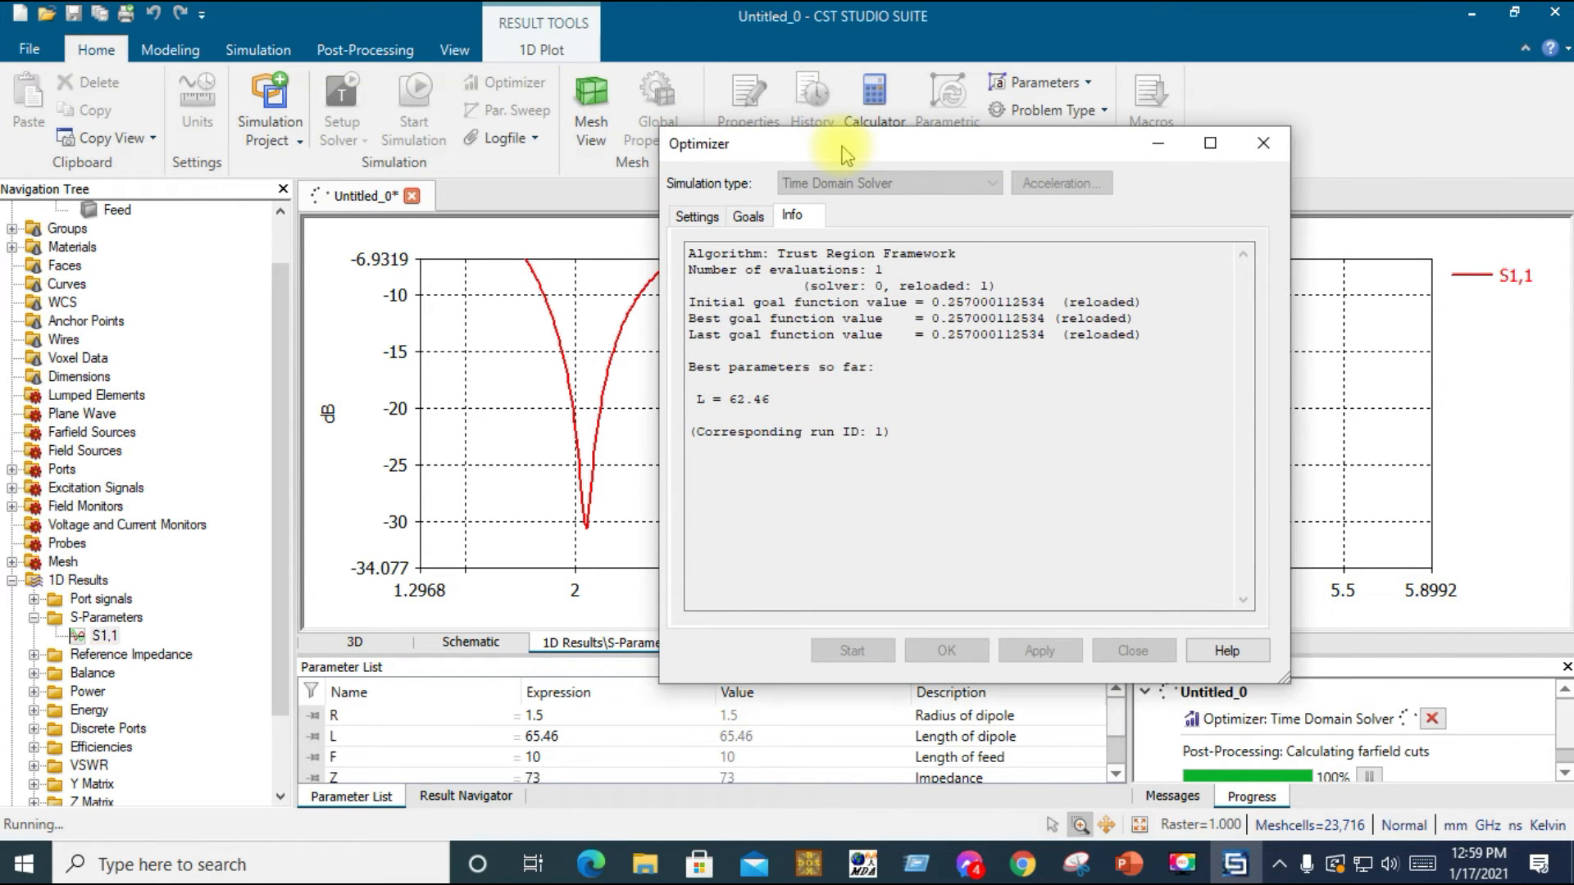
pyautogui.moveTo(866, 150); pyautogui.dragTo(1075, 146)
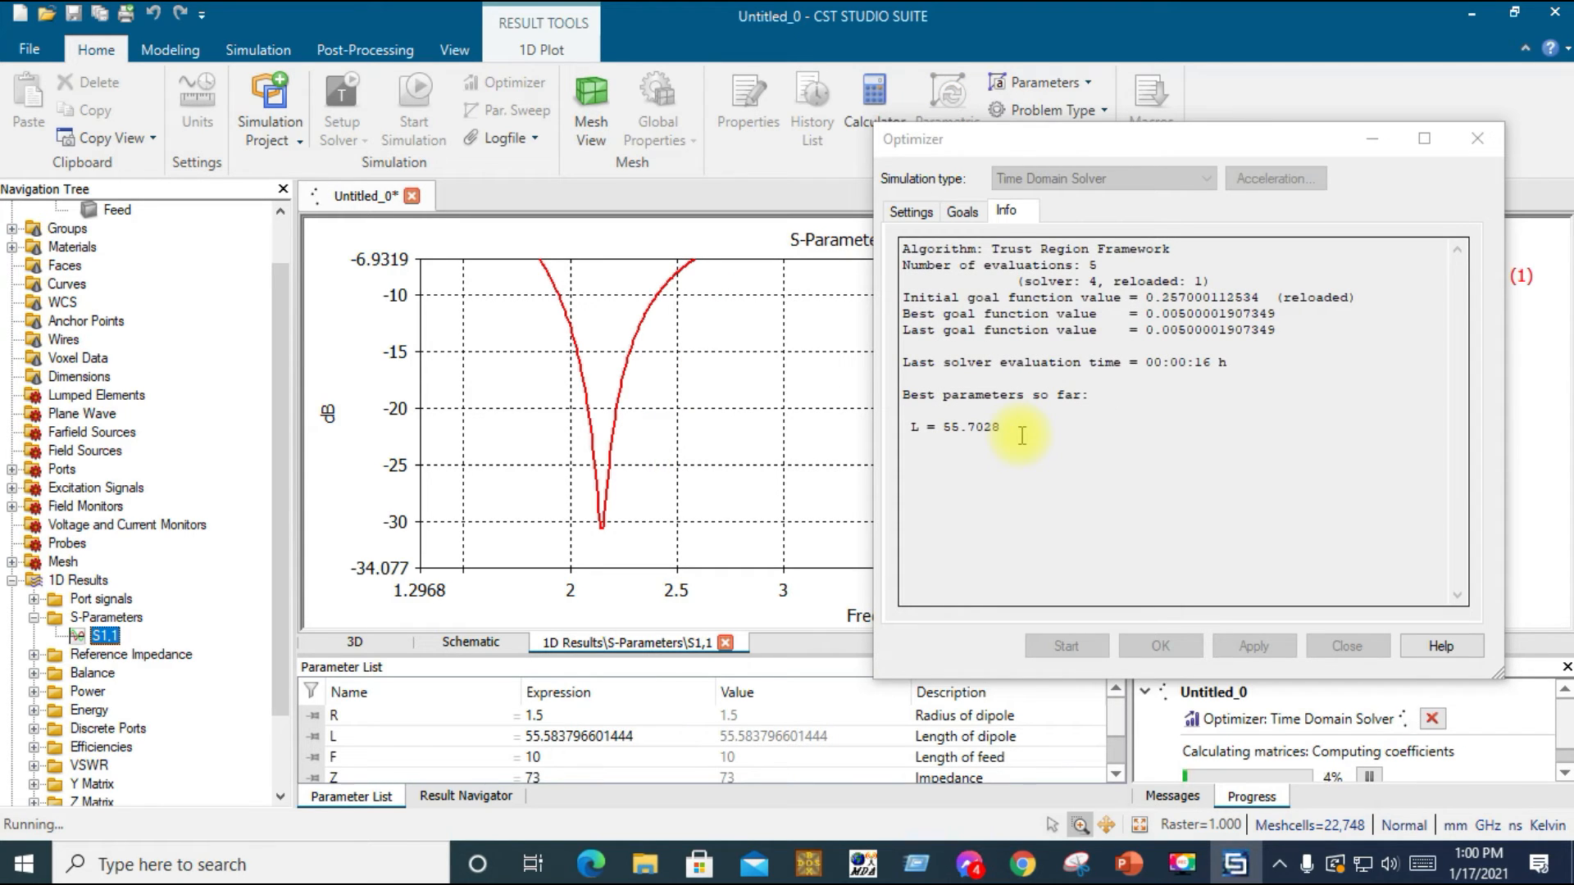
pyautogui.doubleClick(944, 426)
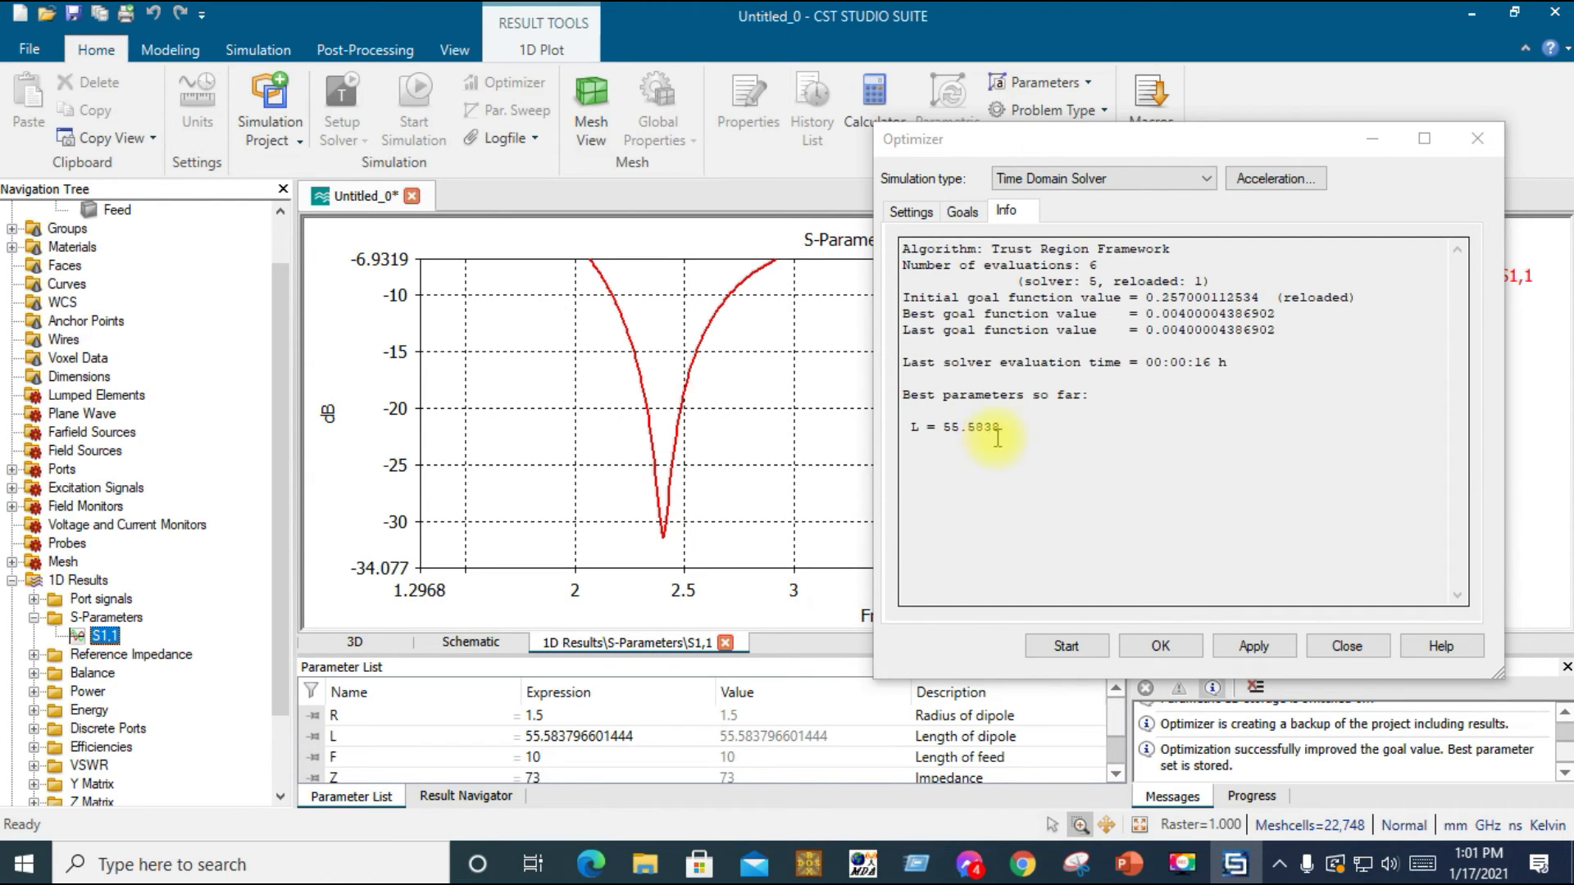
pyautogui.click(1183, 659)
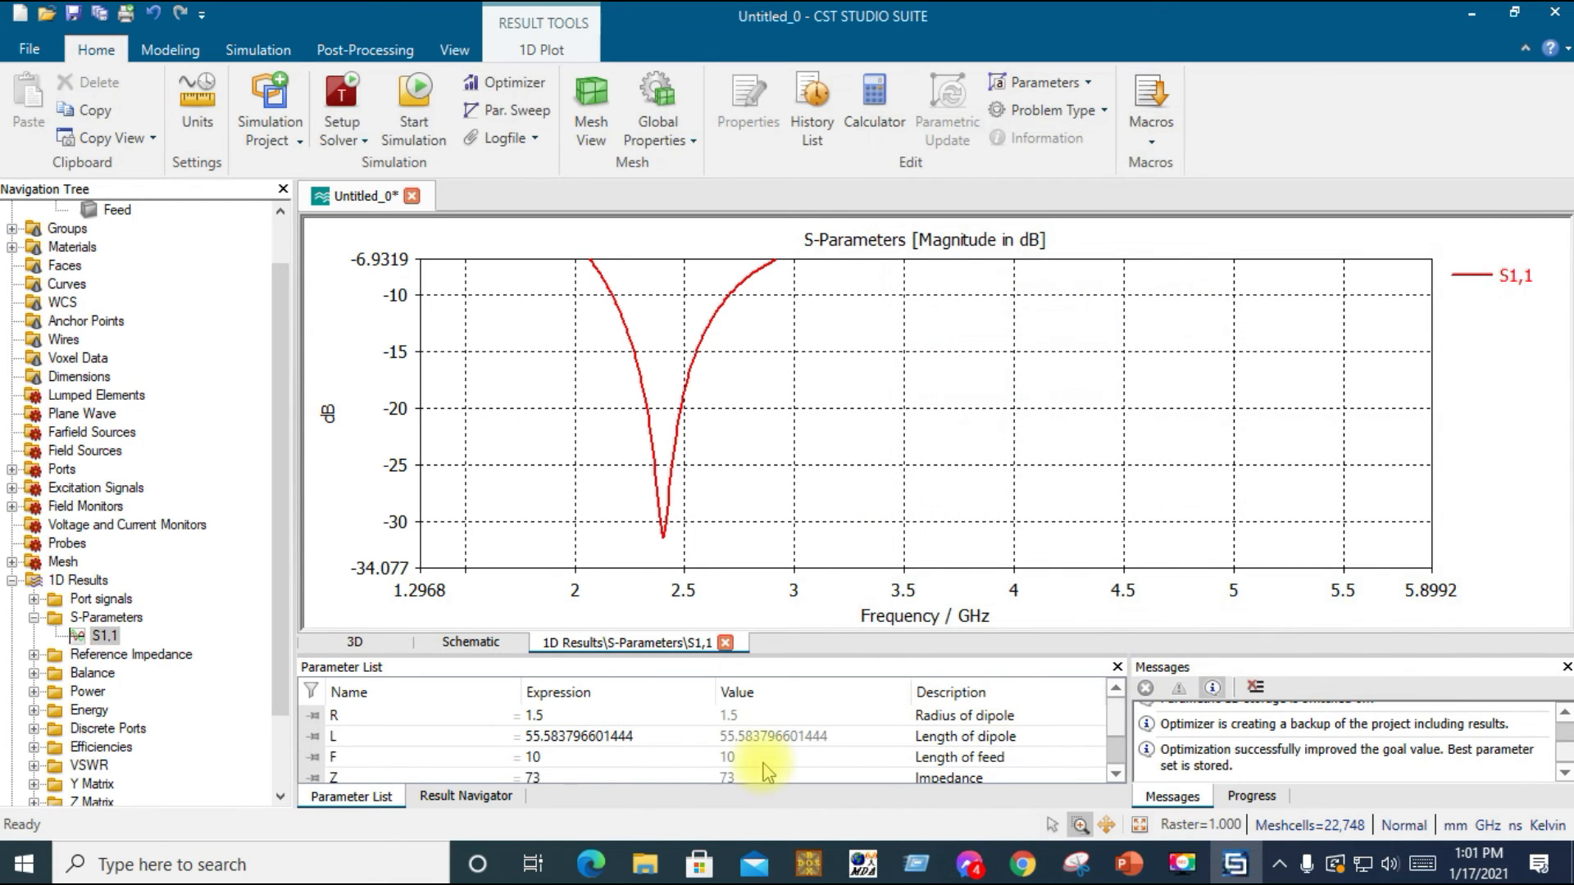
# Zoom in on the optimized S1,1 dip around 2.4 GHz to check the new resonant frequency
pyautogui.moveTo(642, 511); pyautogui.dragTo(681, 544)
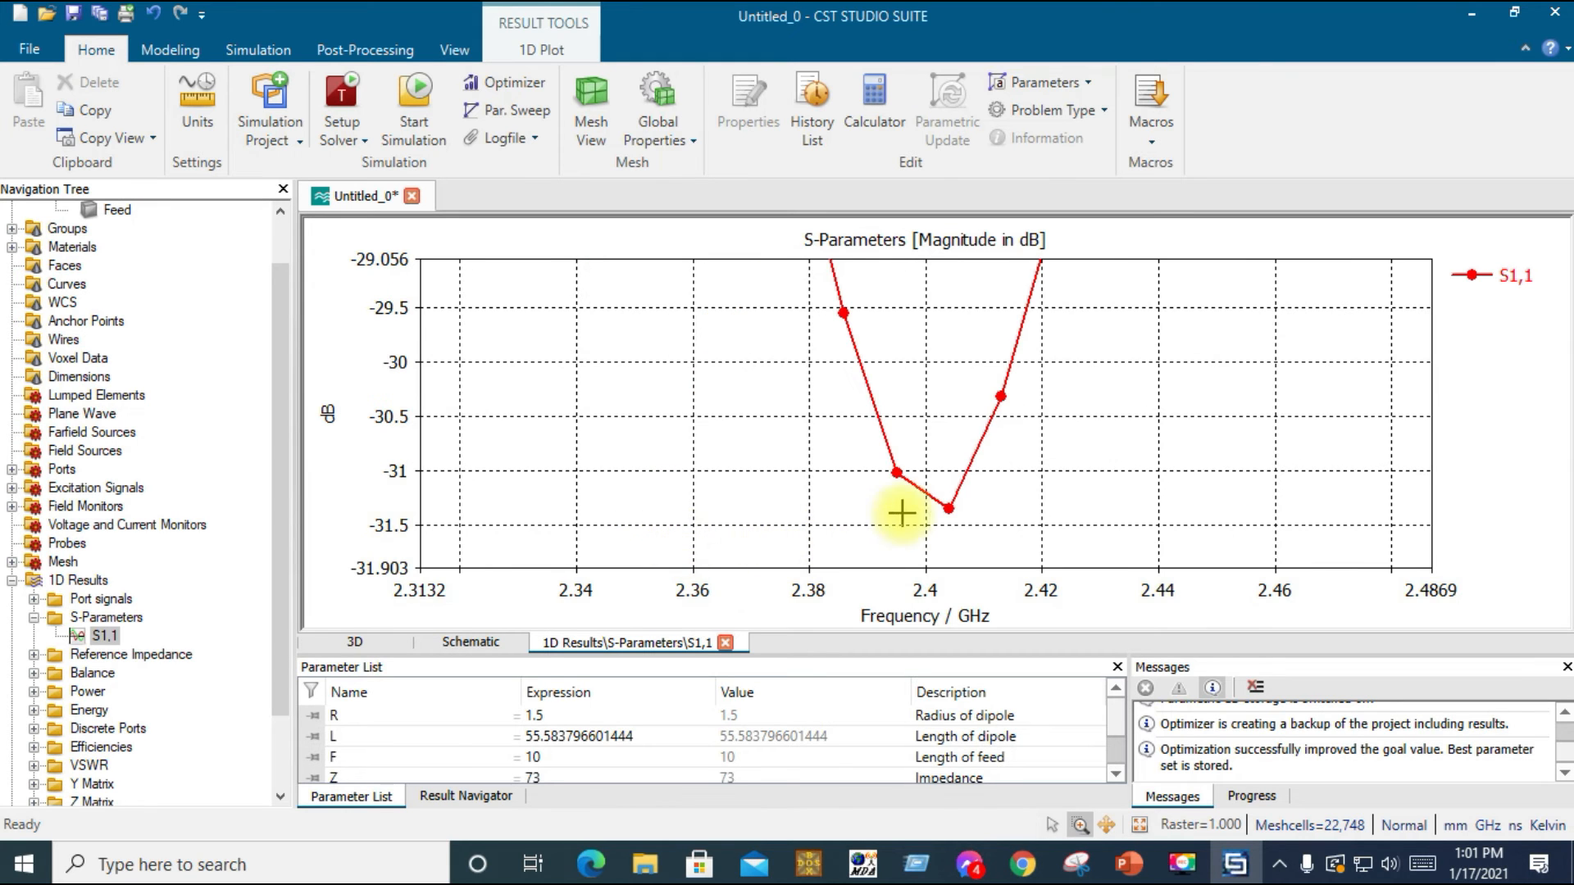
pyautogui.scroll(-3, 942, 510)
pyautogui.scroll(-3, 954, 516)
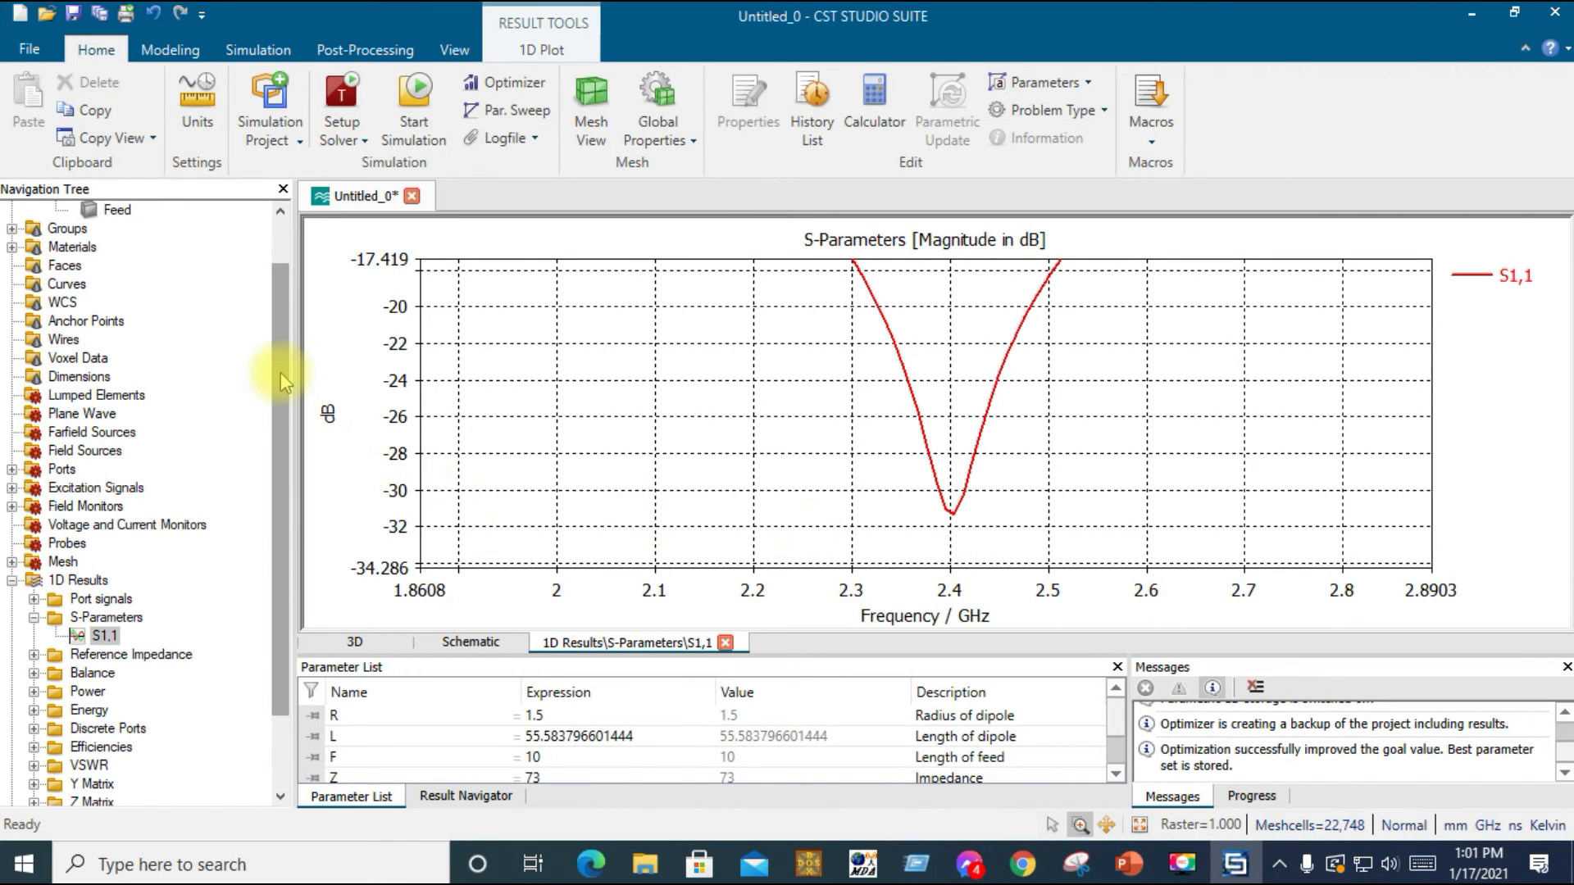
# Display the E-field result at f=2.4 from the 2D/3D results and inspect the field arrows around the dipole
pyautogui.moveTo(281, 372); pyautogui.dragTo(277, 466)
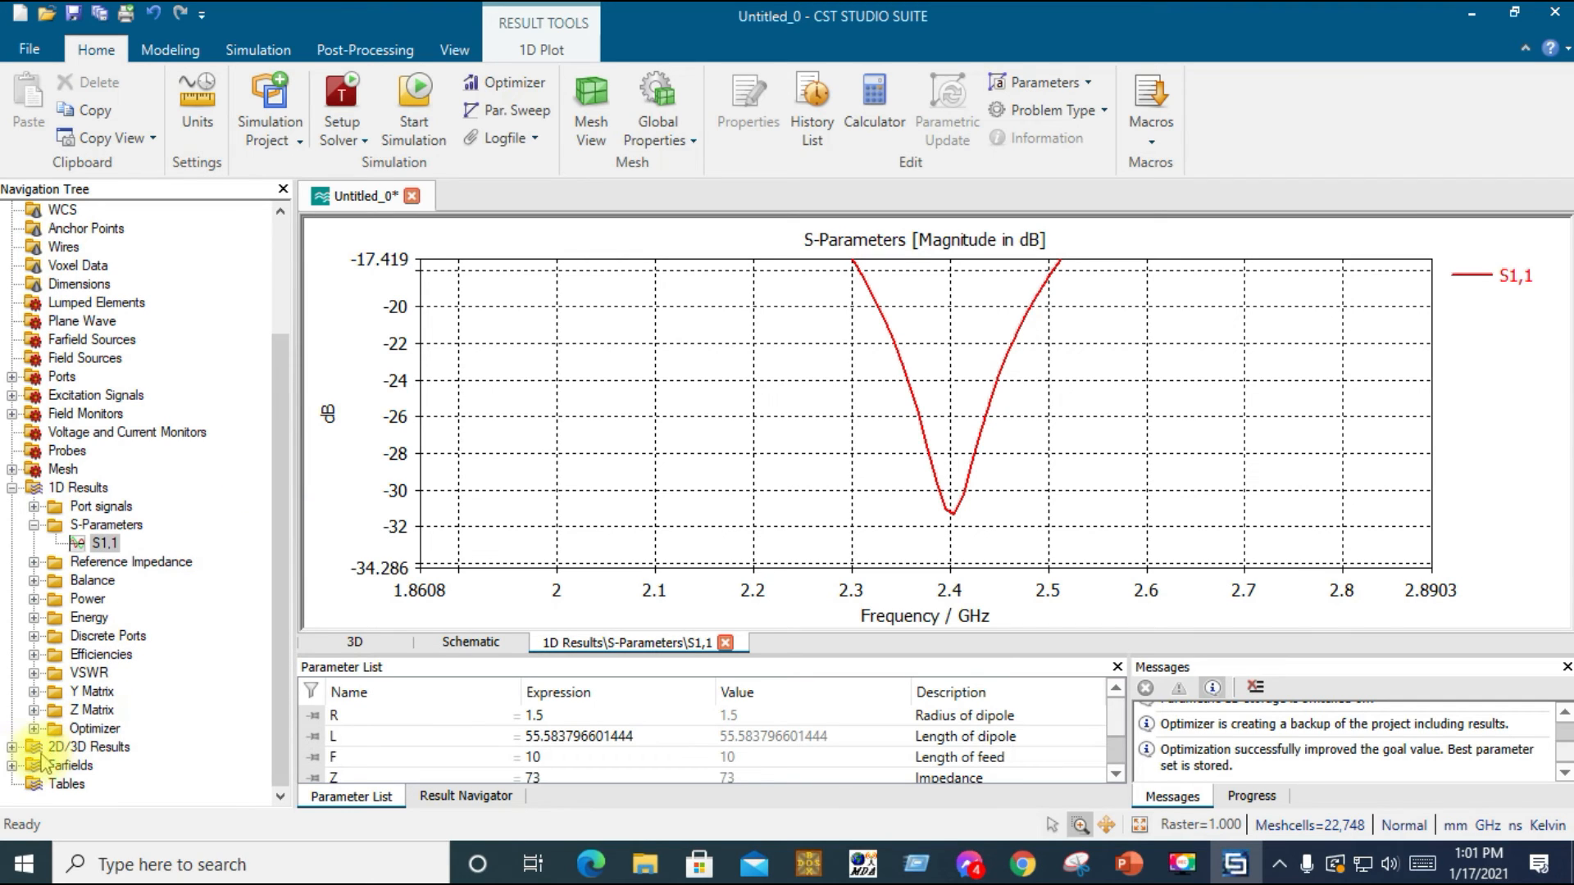
pyautogui.click(11, 489)
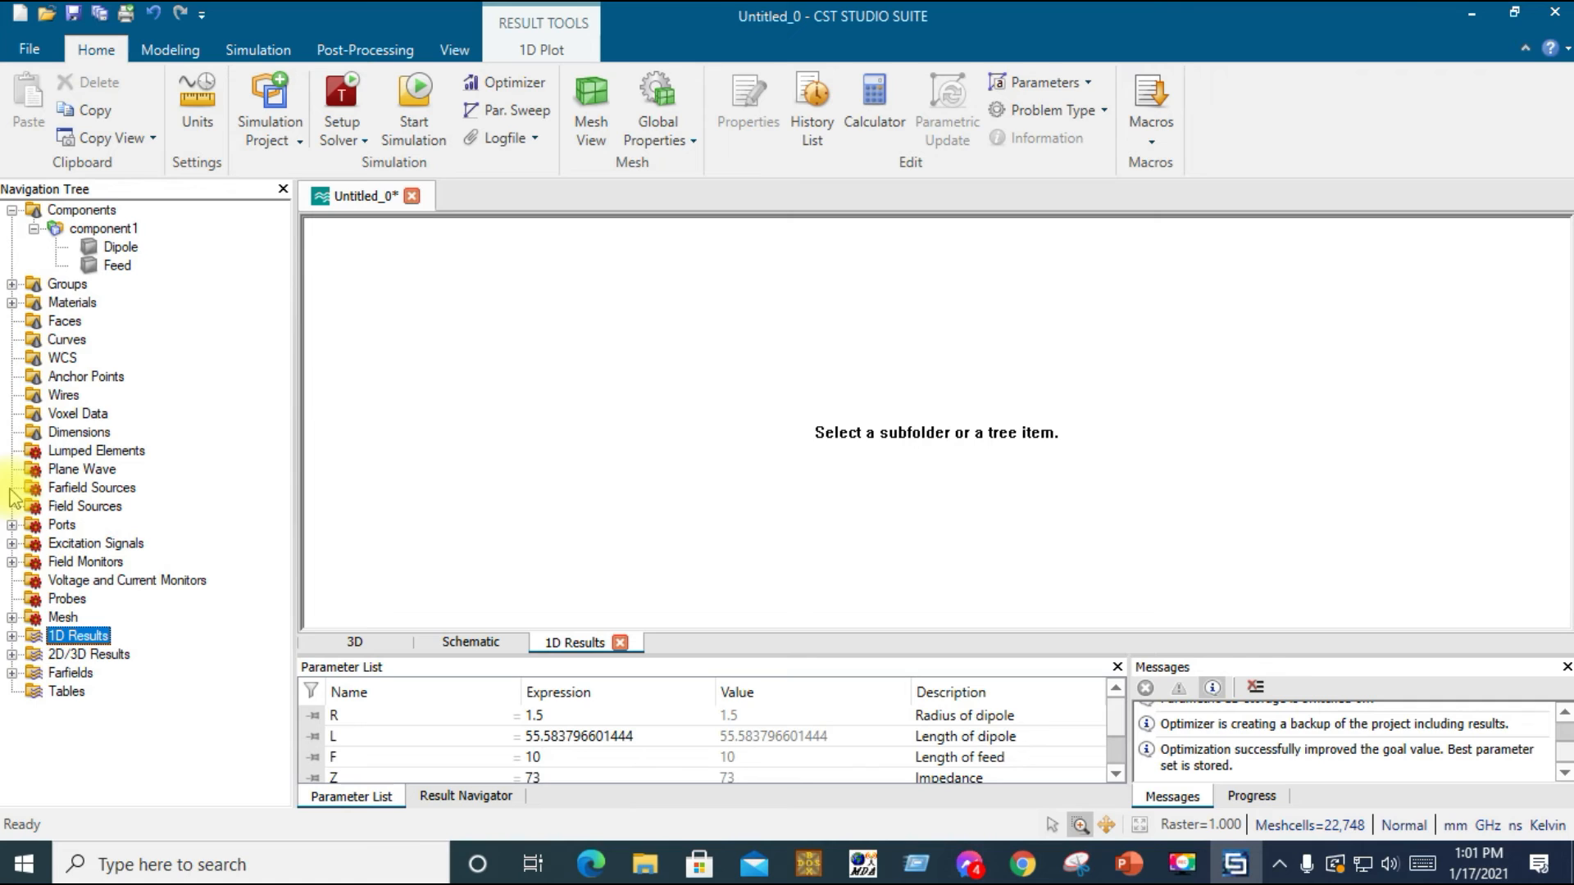
pyautogui.click(12, 655)
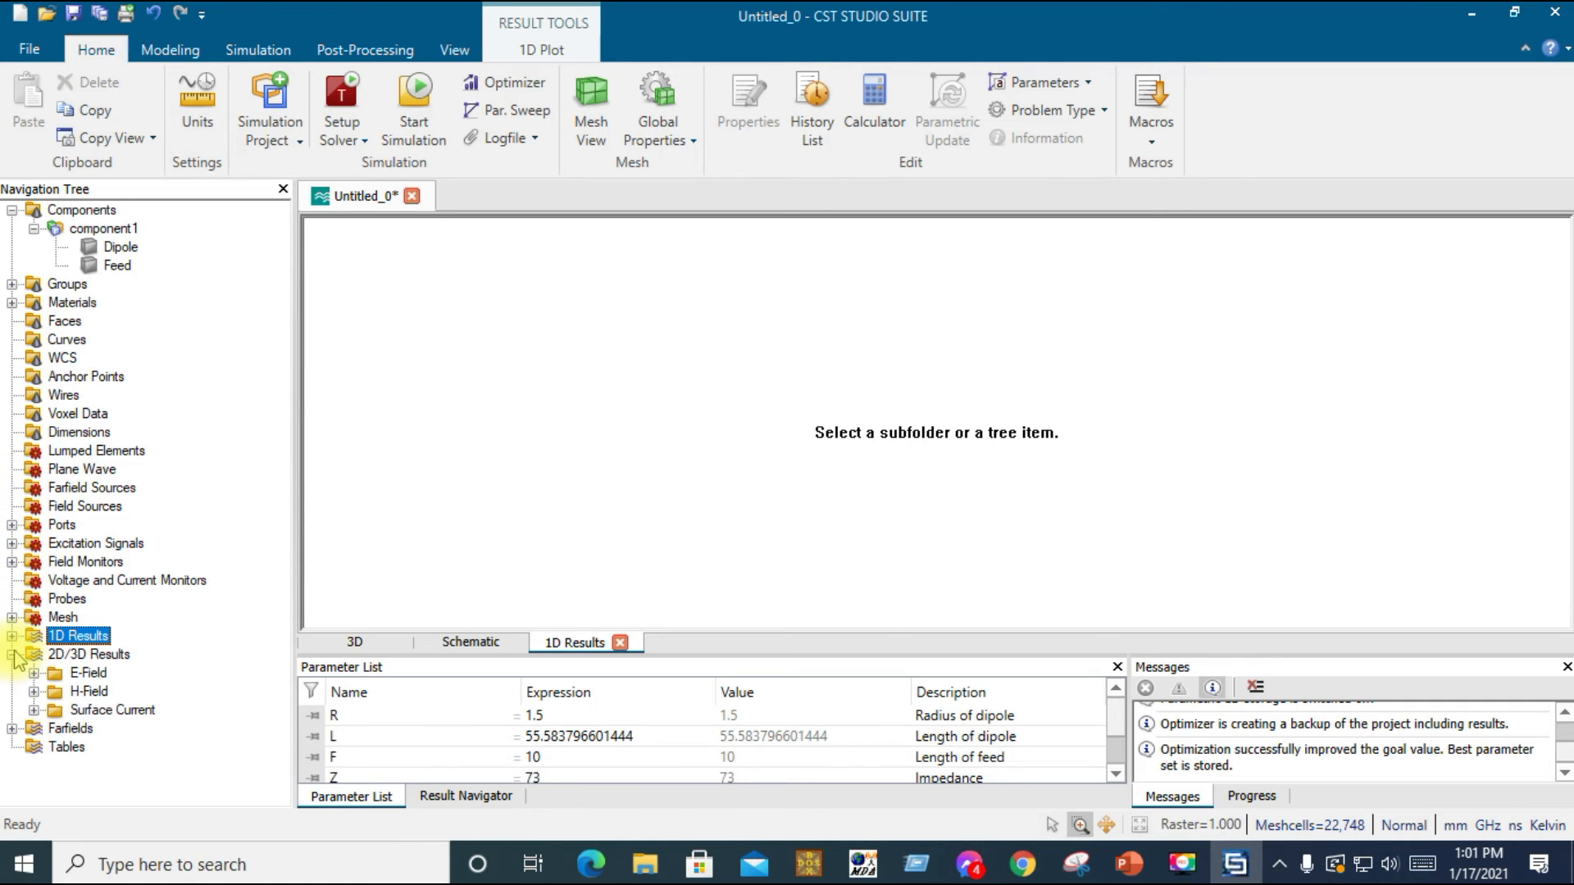
pyautogui.doubleClick(72, 673)
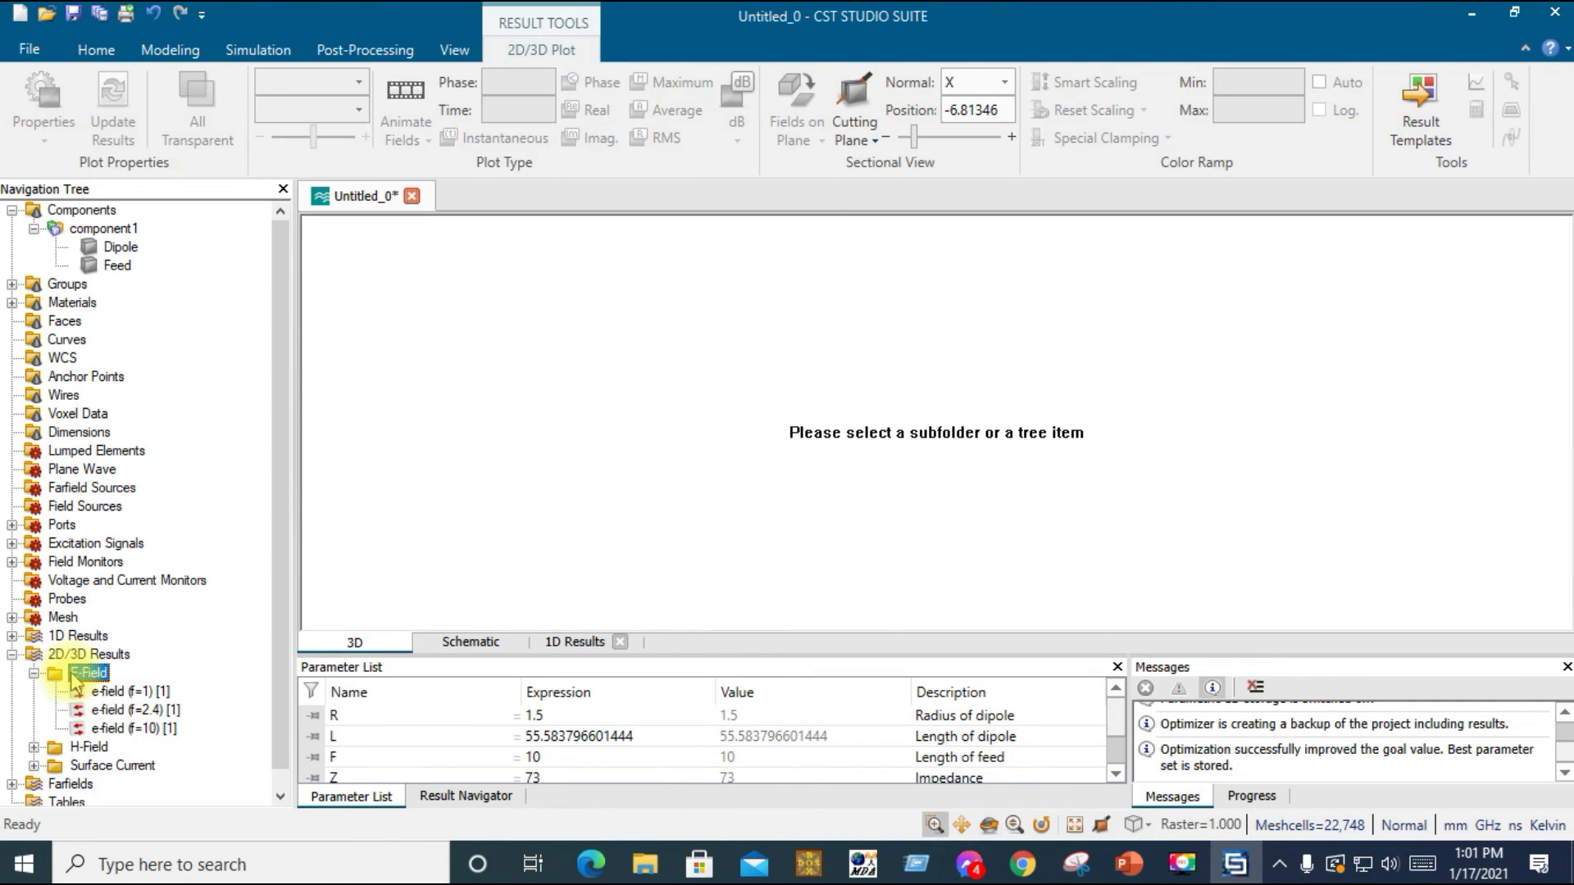
pyautogui.click(110, 710)
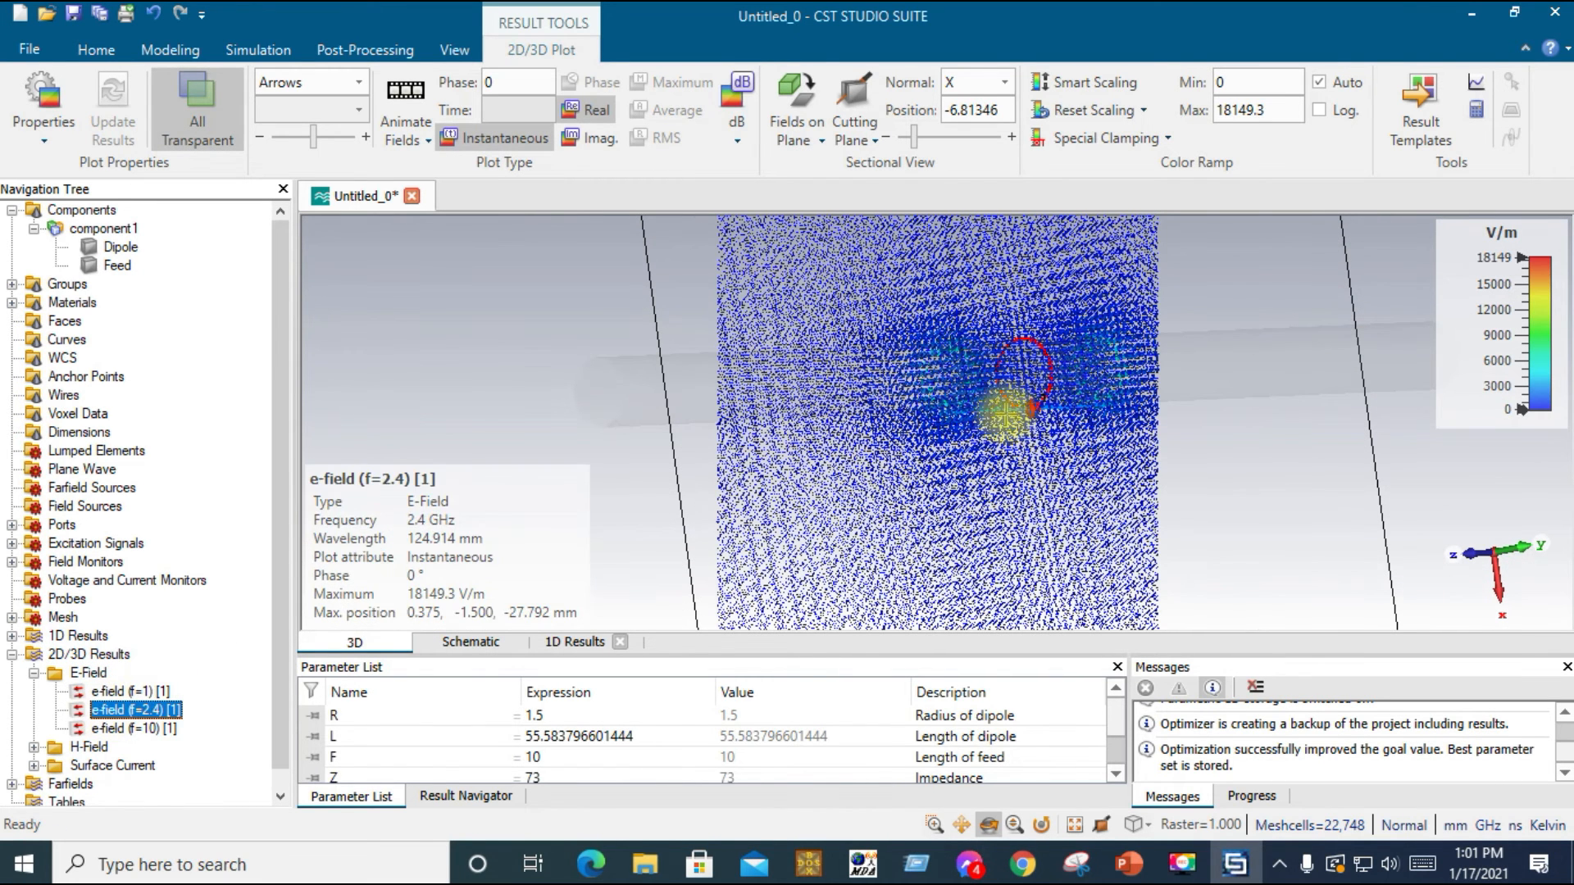
pyautogui.moveTo(973, 415); pyautogui.dragTo(941, 429)
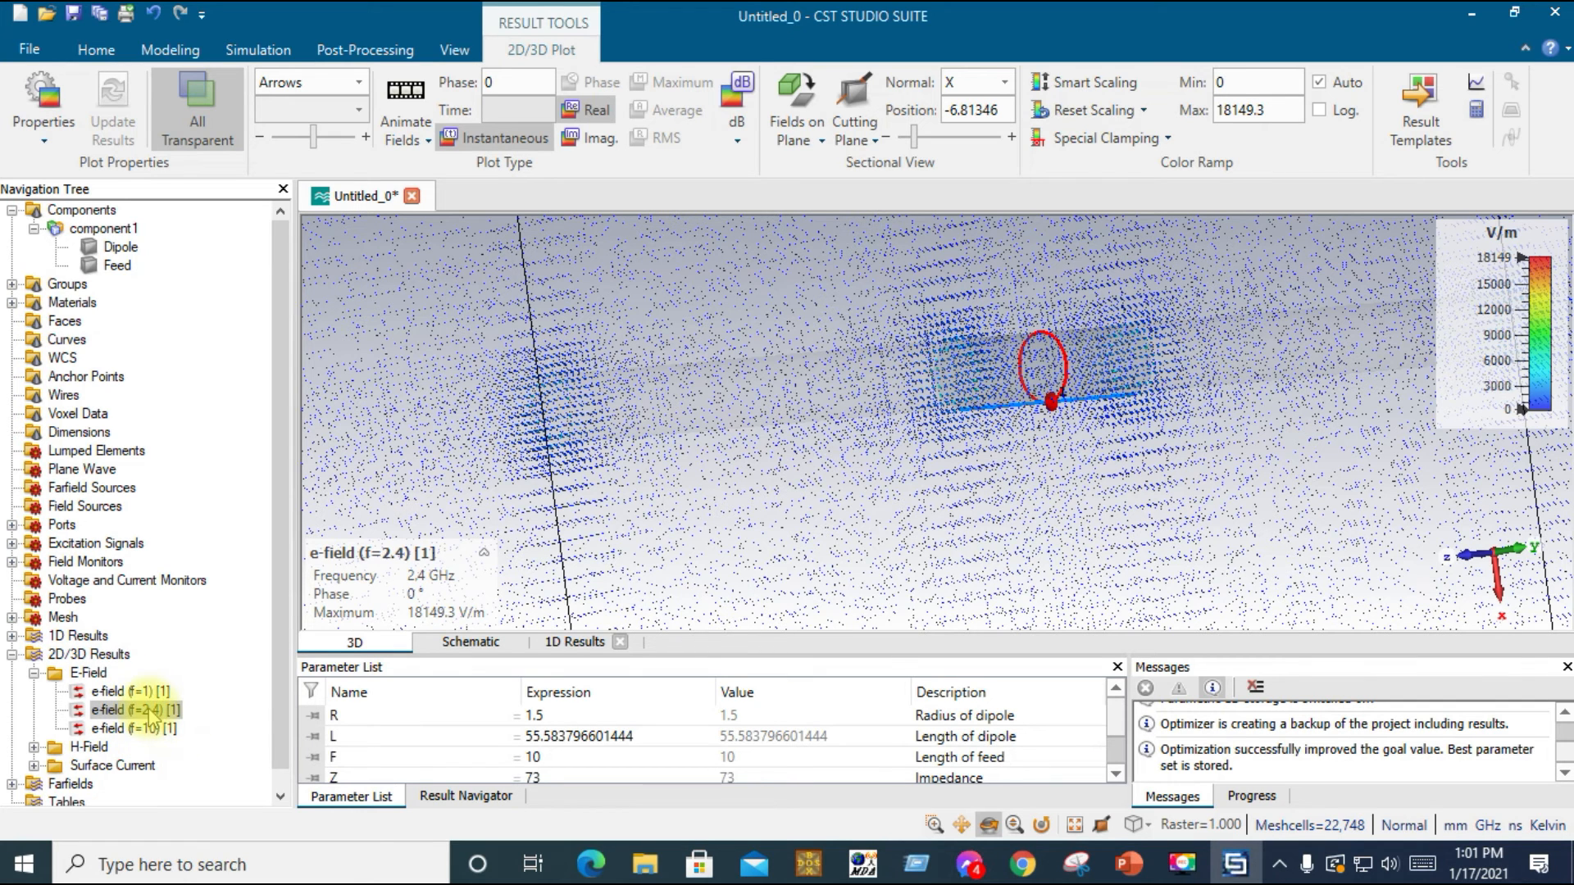
# Animate the E-field arrows at f=2.4 over the phase
pyautogui.click(413, 98)
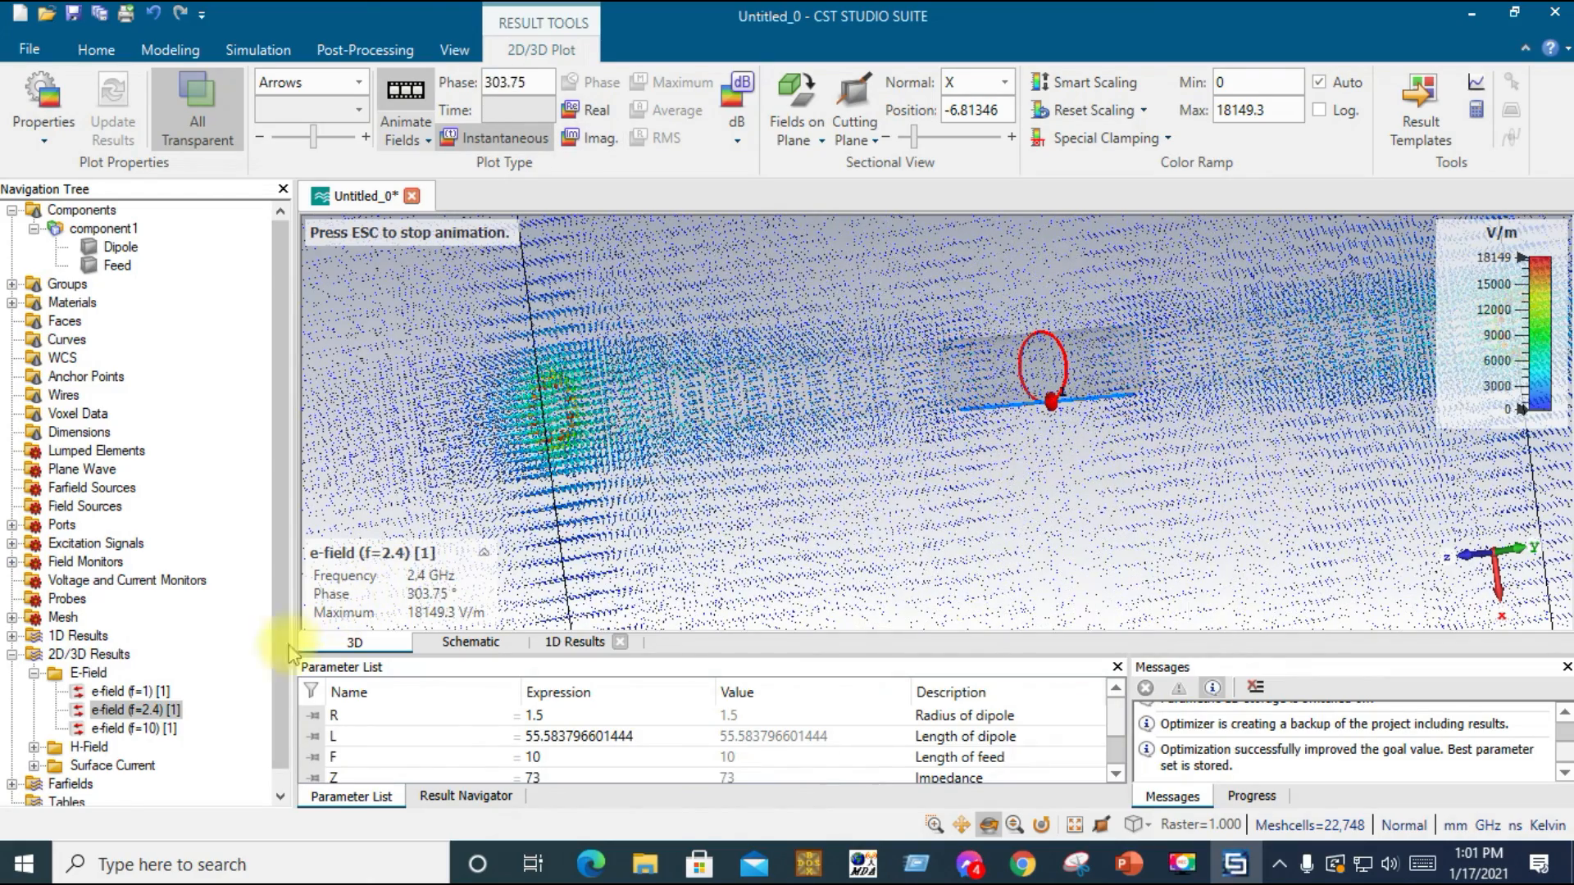
pyautogui.click(1235, 865)
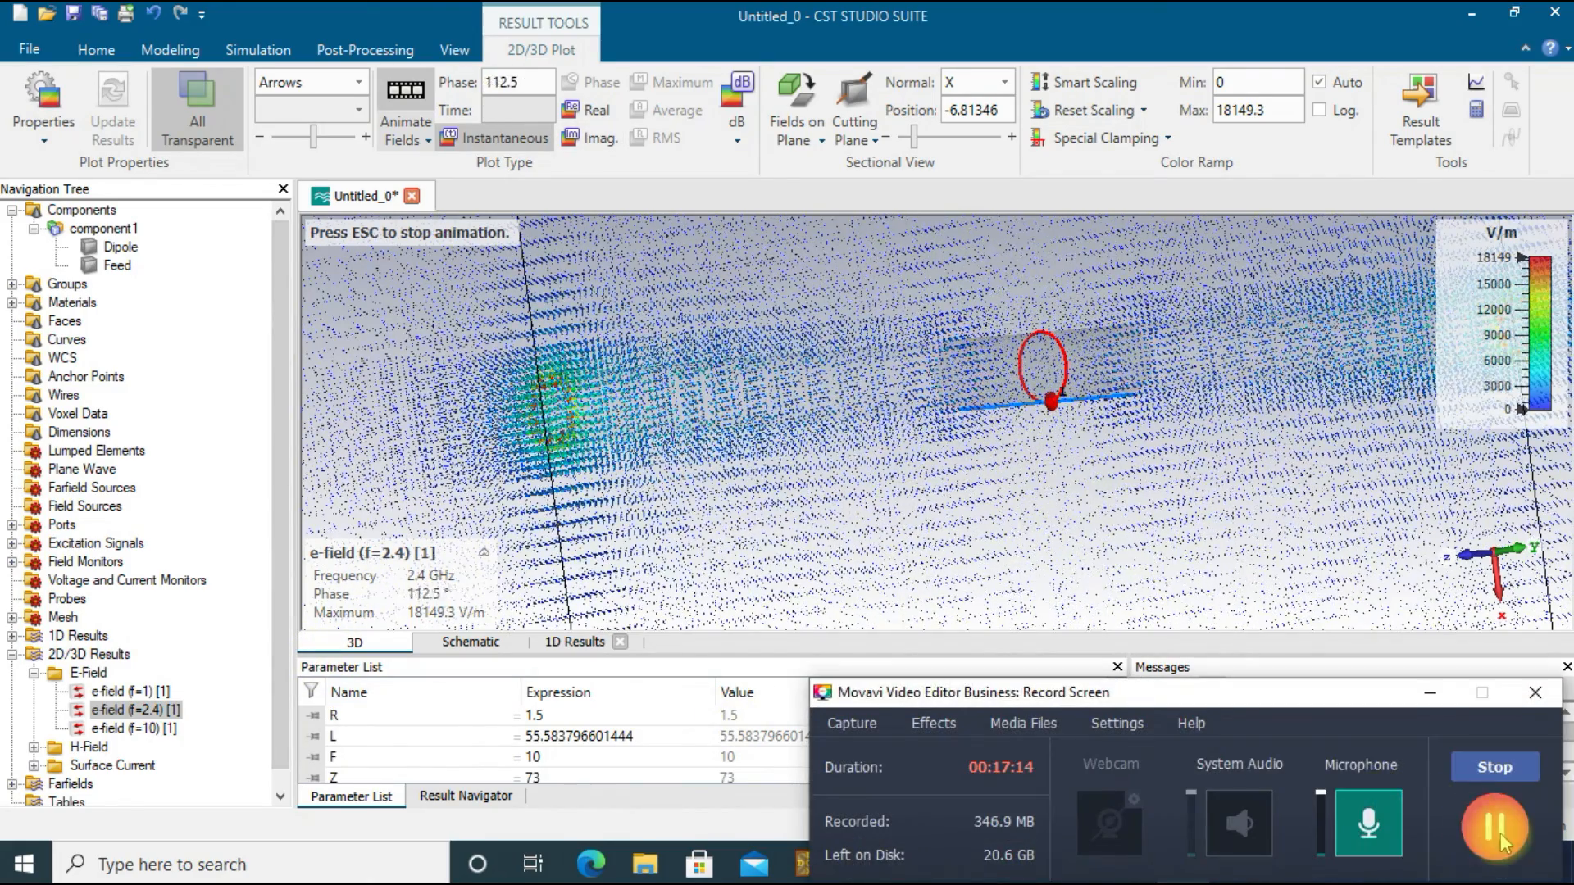
pyautogui.click(1467, 768)
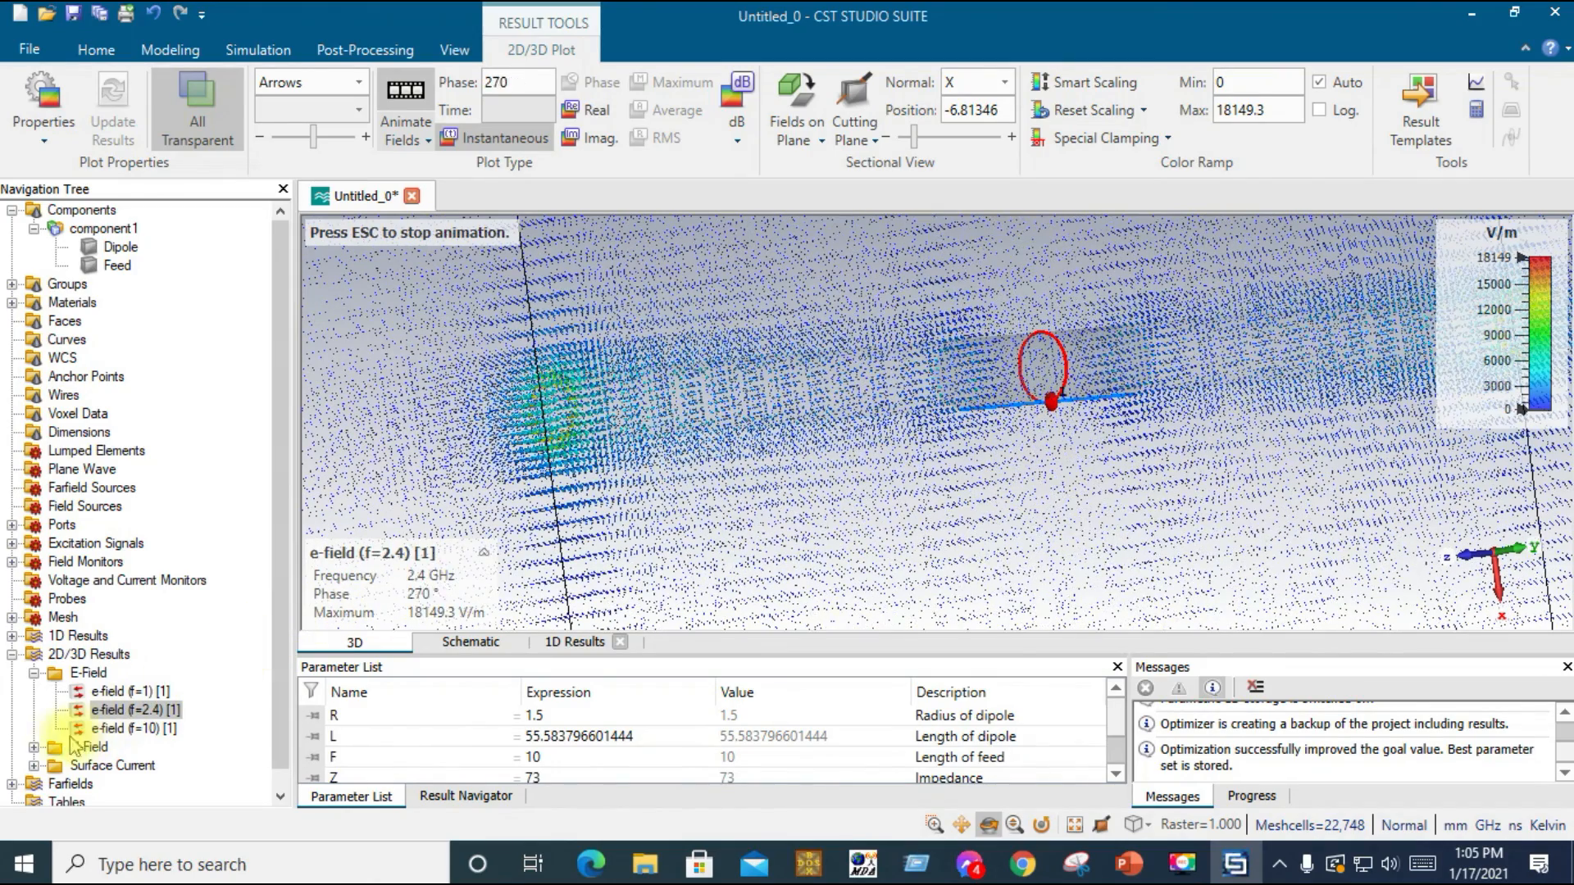
# Display the H-field result at f=2.4, stop its animation, and compare it with the H-field at f=10
pyautogui.click(34, 673)
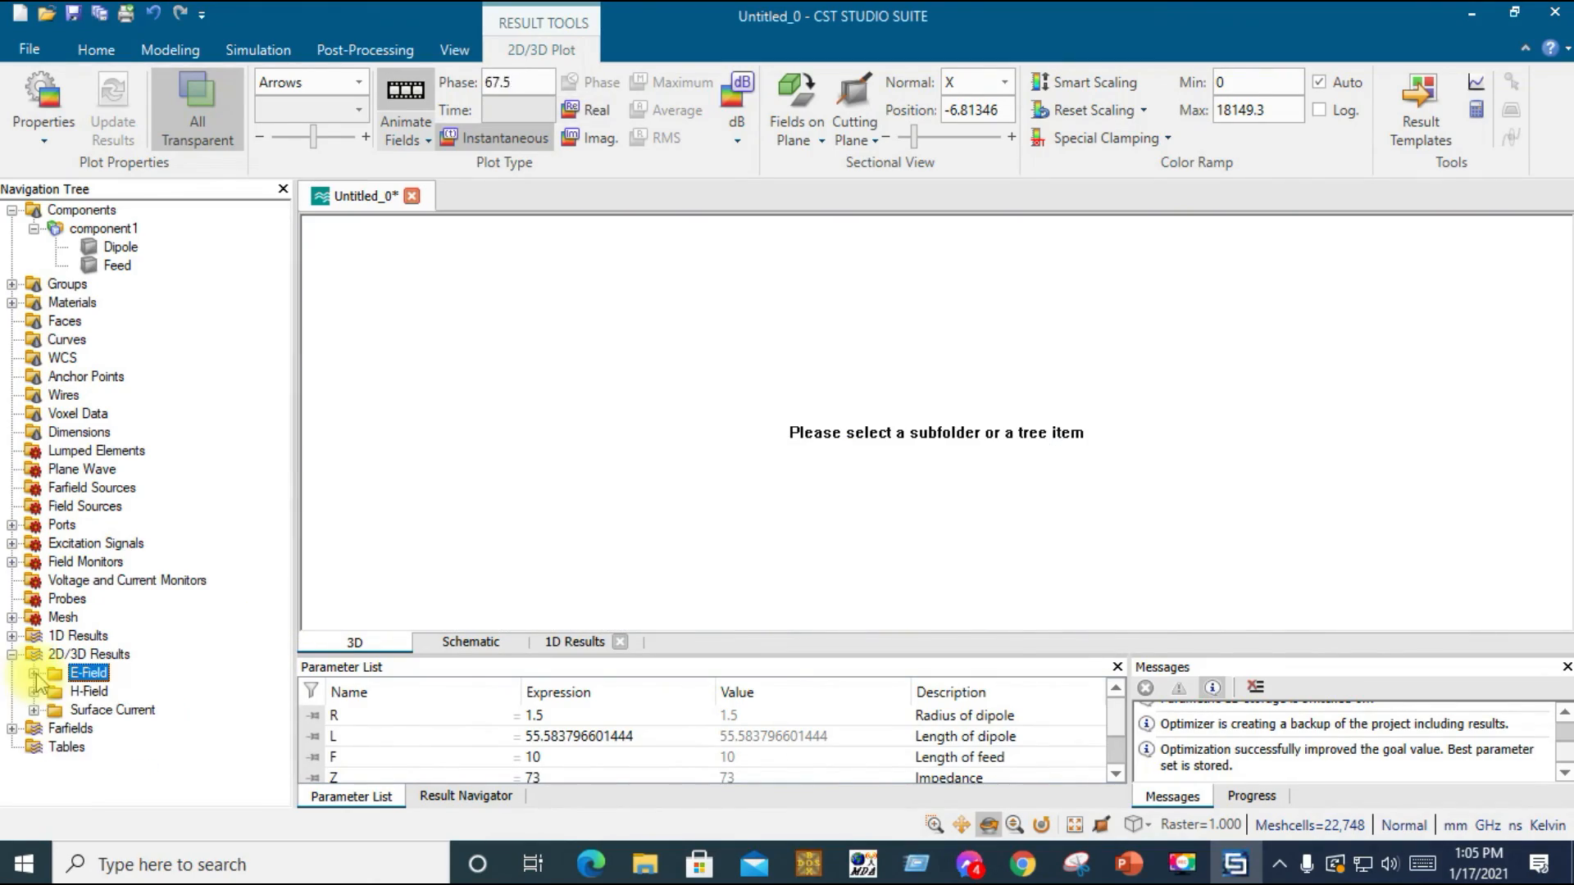
pyautogui.click(33, 691)
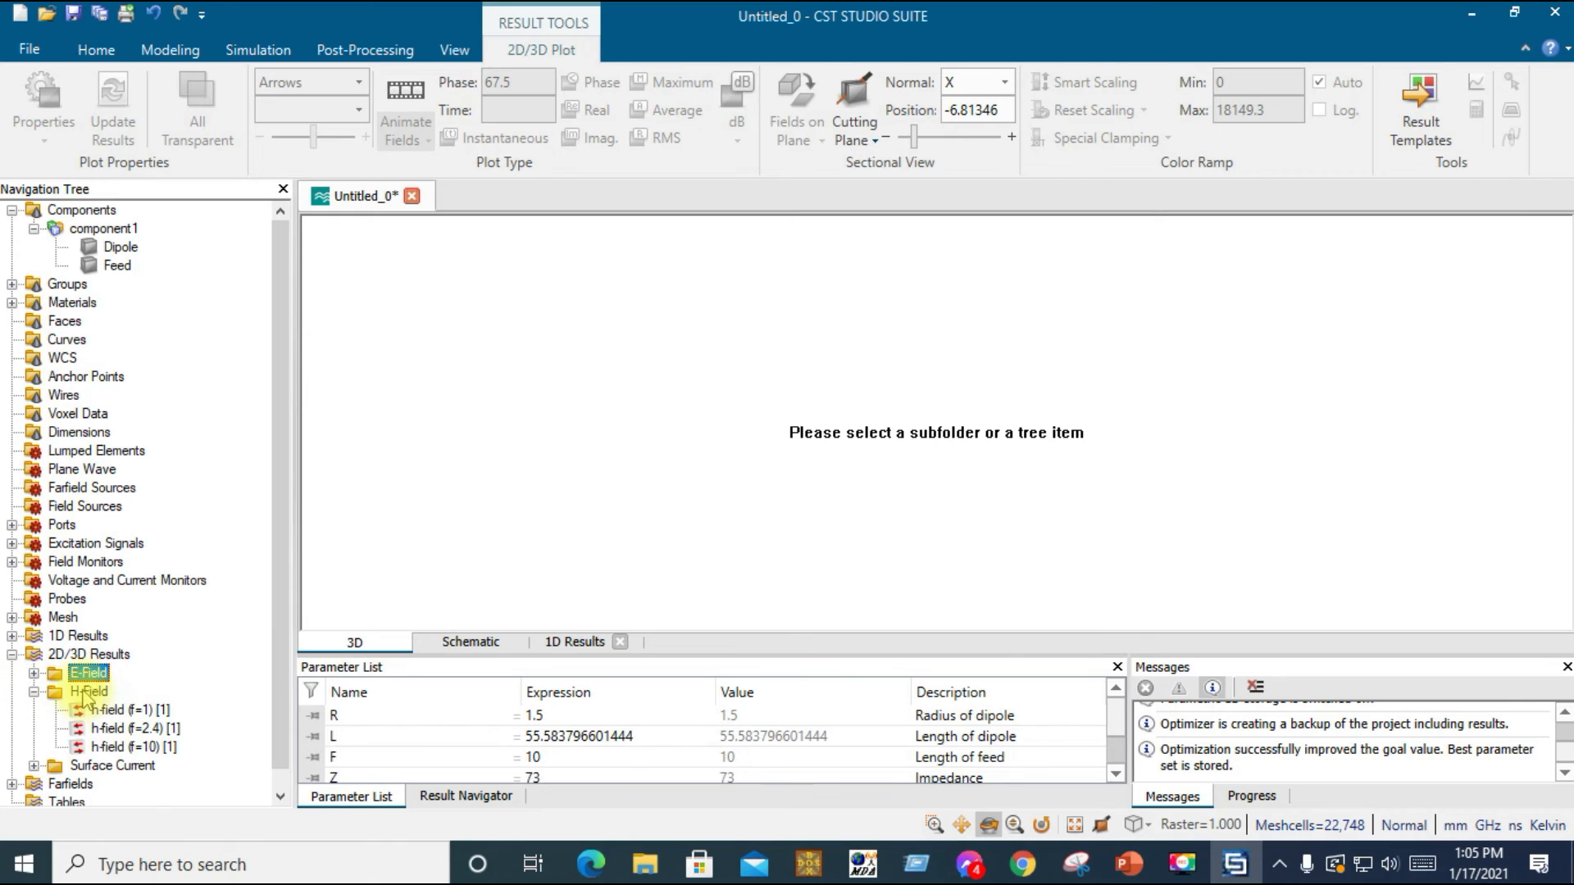
pyautogui.doubleClick(85, 693)
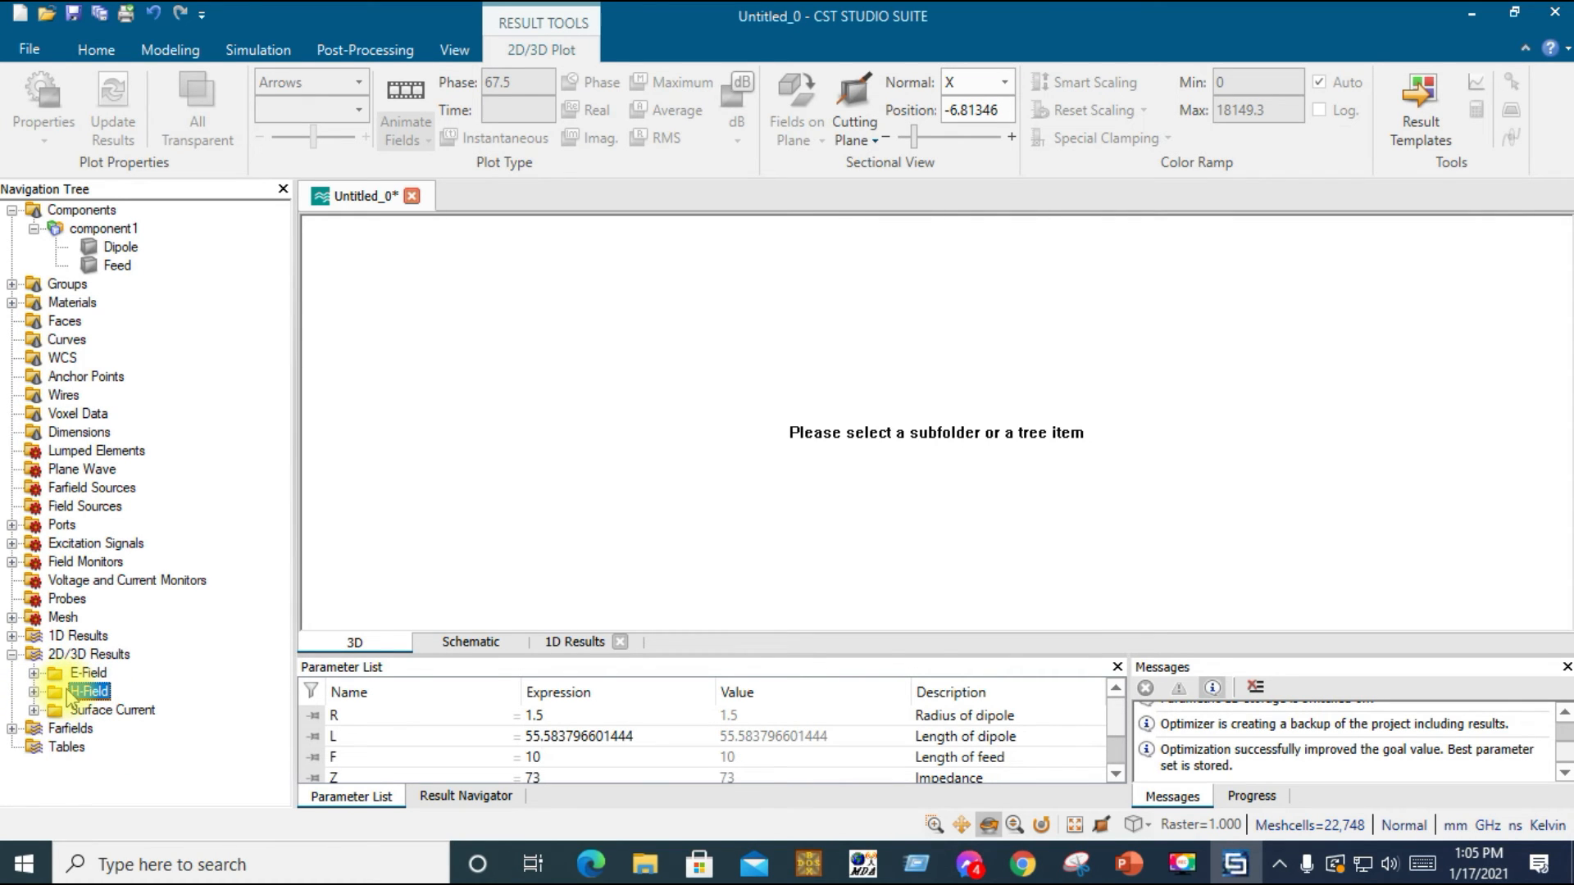
pyautogui.doubleClick(86, 695)
pyautogui.click(103, 730)
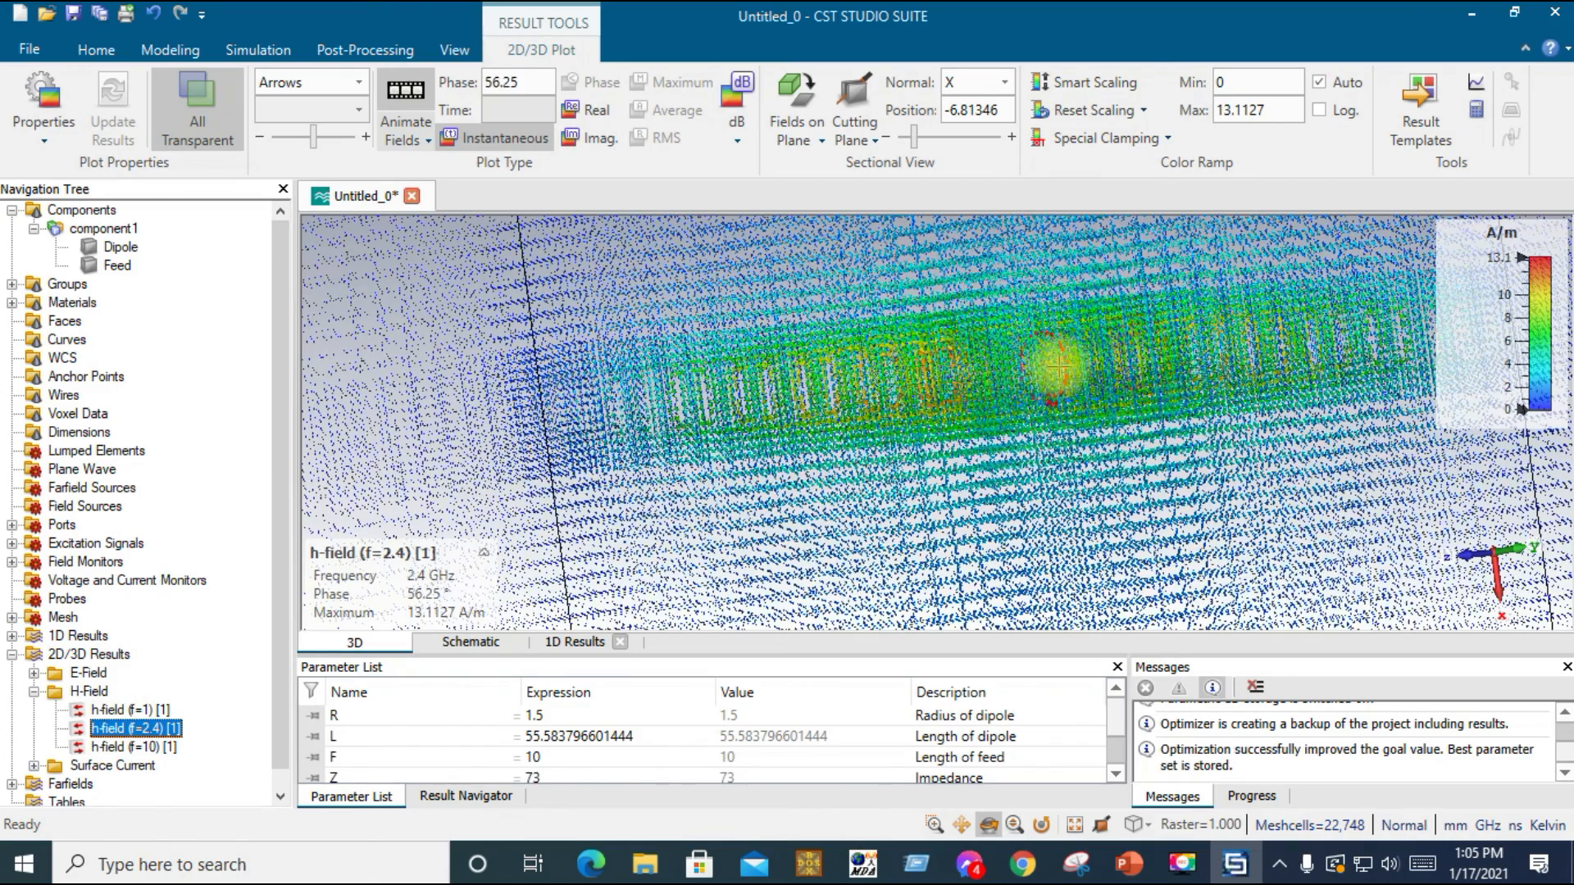
pyautogui.click(404, 93)
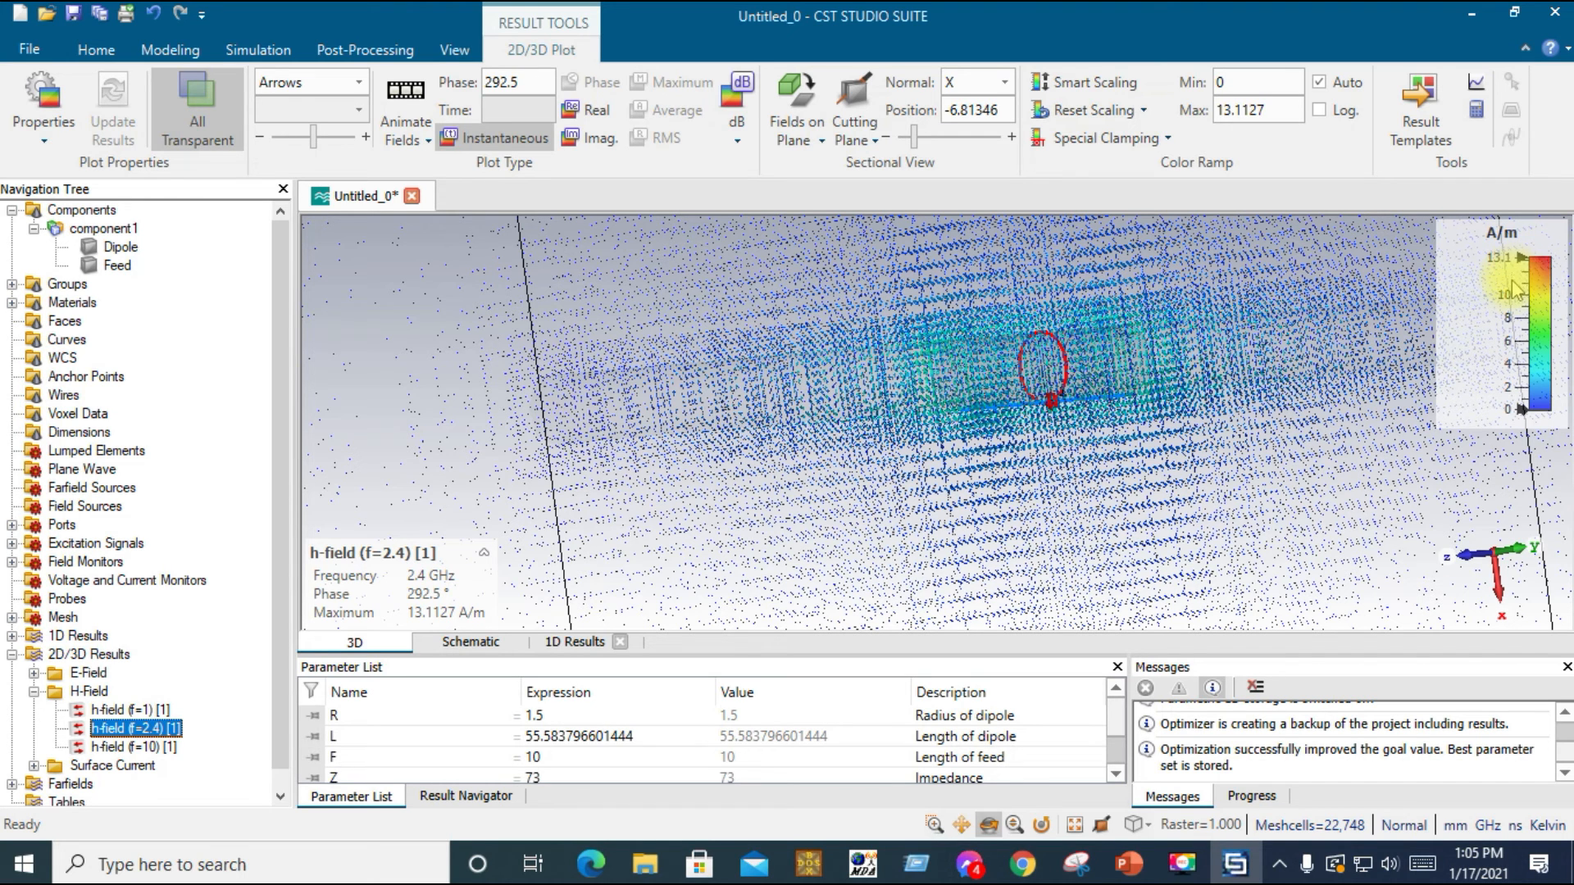
pyautogui.click(136, 747)
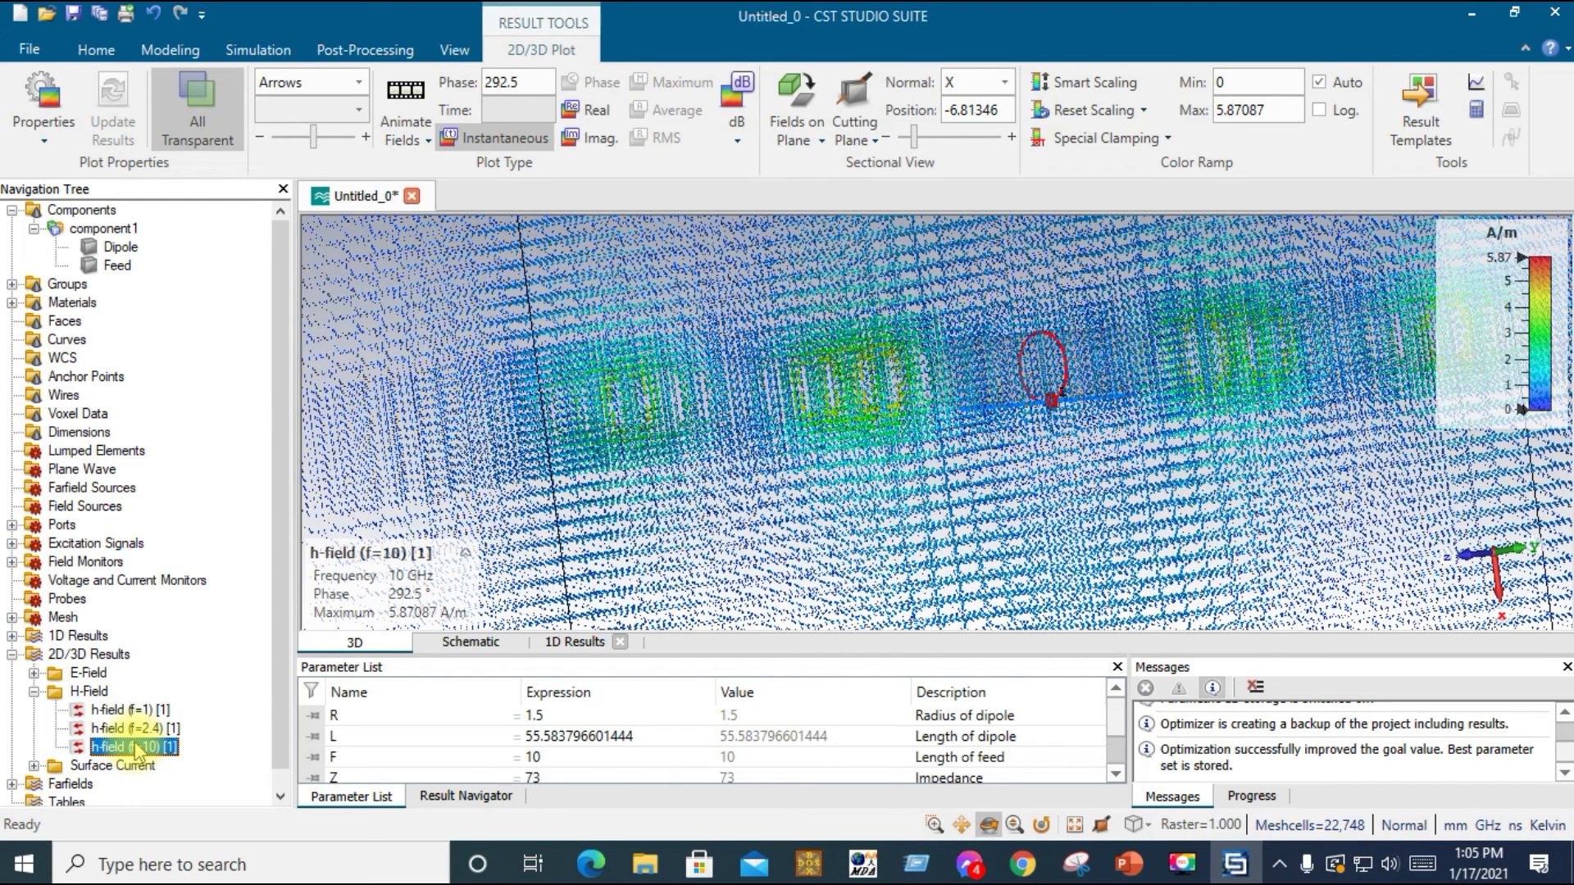
pyautogui.moveTo(364, 562)
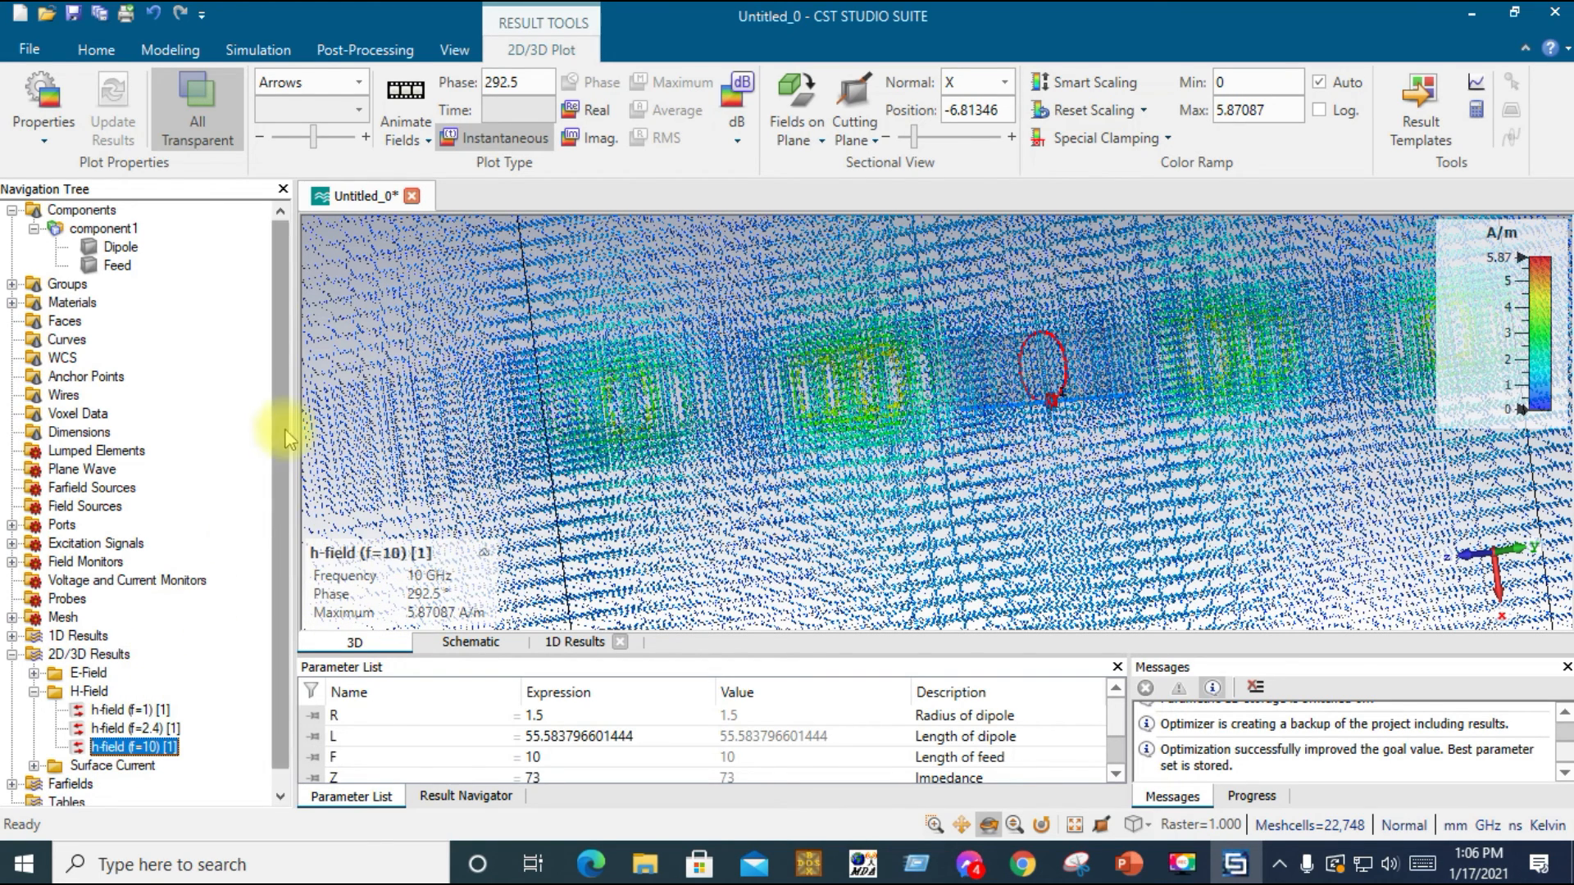
# Display the surface current at f=2.4 and inspect its animated arrows along the dipole, stopping the animation at the end
pyautogui.scroll(-1, 284, 430)
pyautogui.click(33, 671)
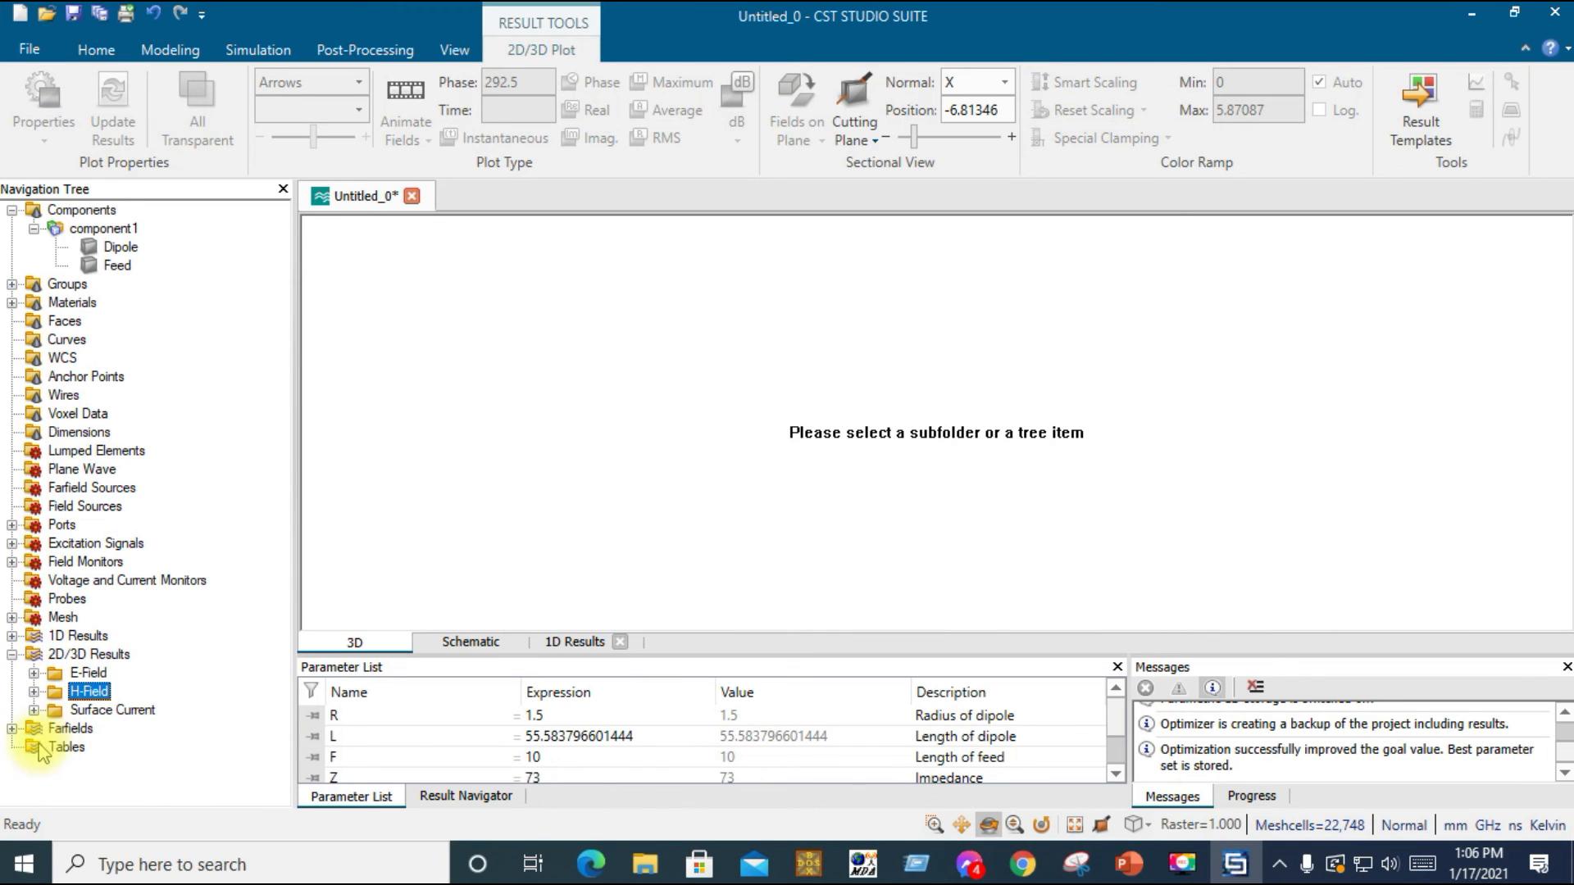
pyautogui.doubleClick(55, 713)
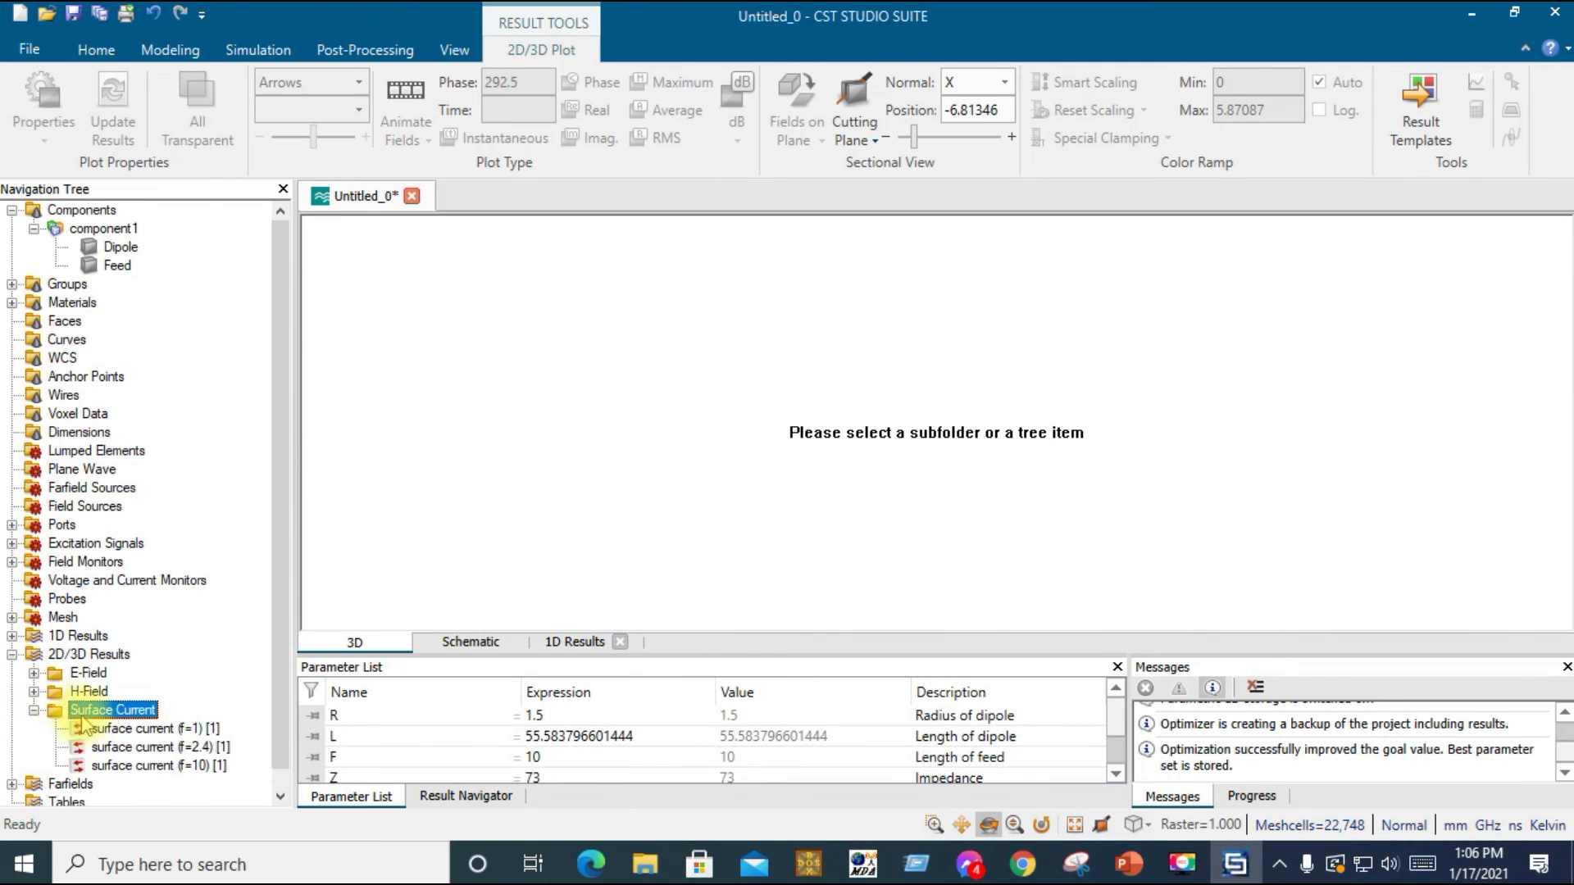
pyautogui.click(143, 747)
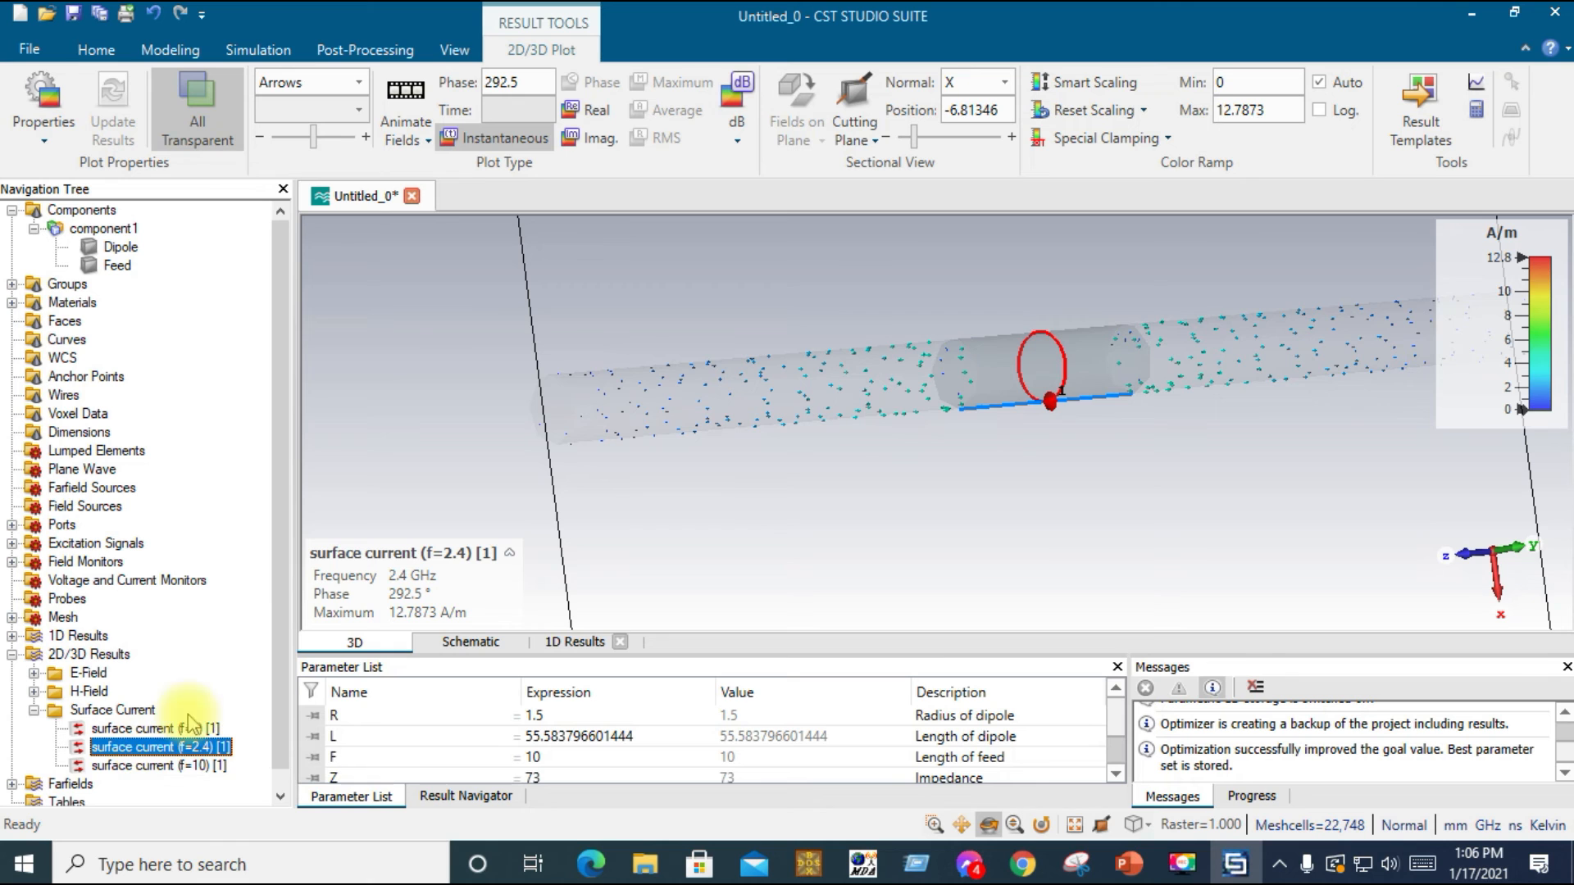
pyautogui.click(403, 93)
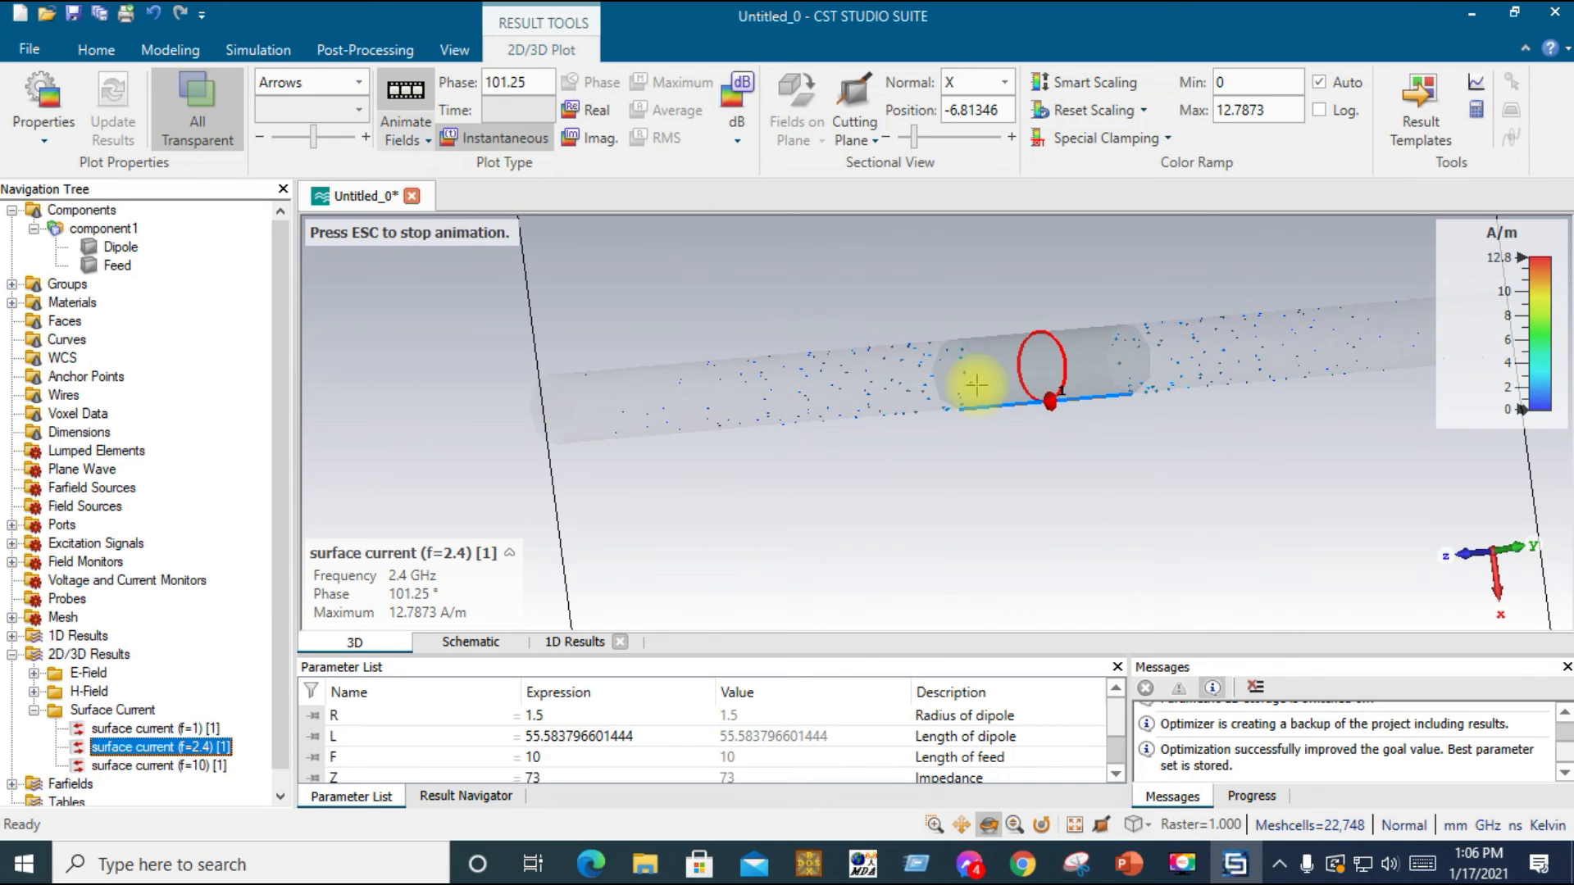
pyautogui.moveTo(758, 378); pyautogui.dragTo(636, 361)
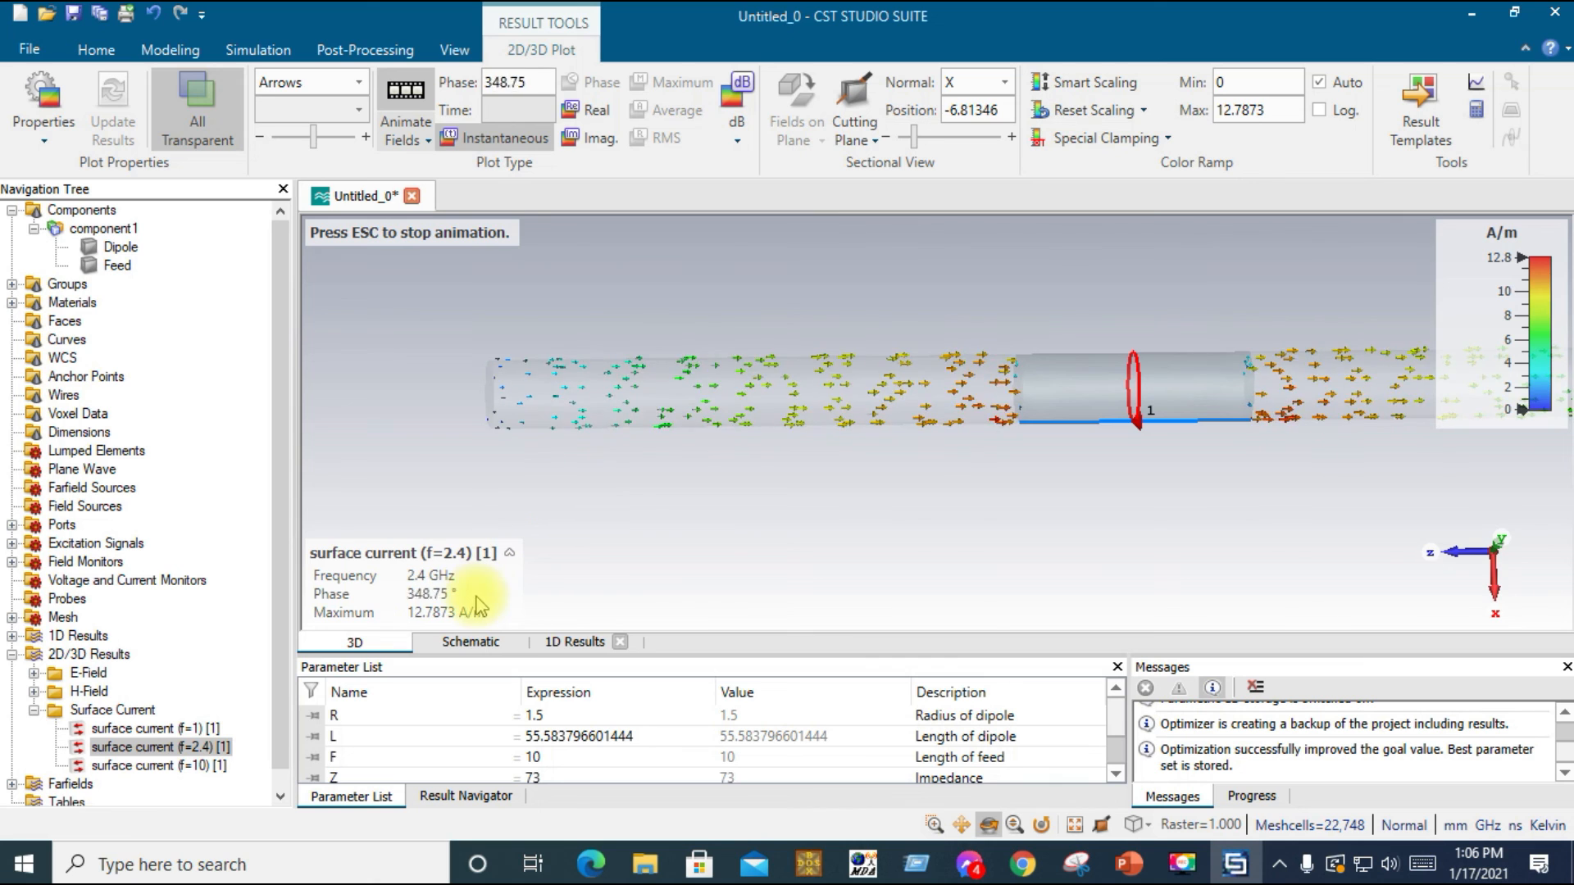
pyautogui.click(422, 106)
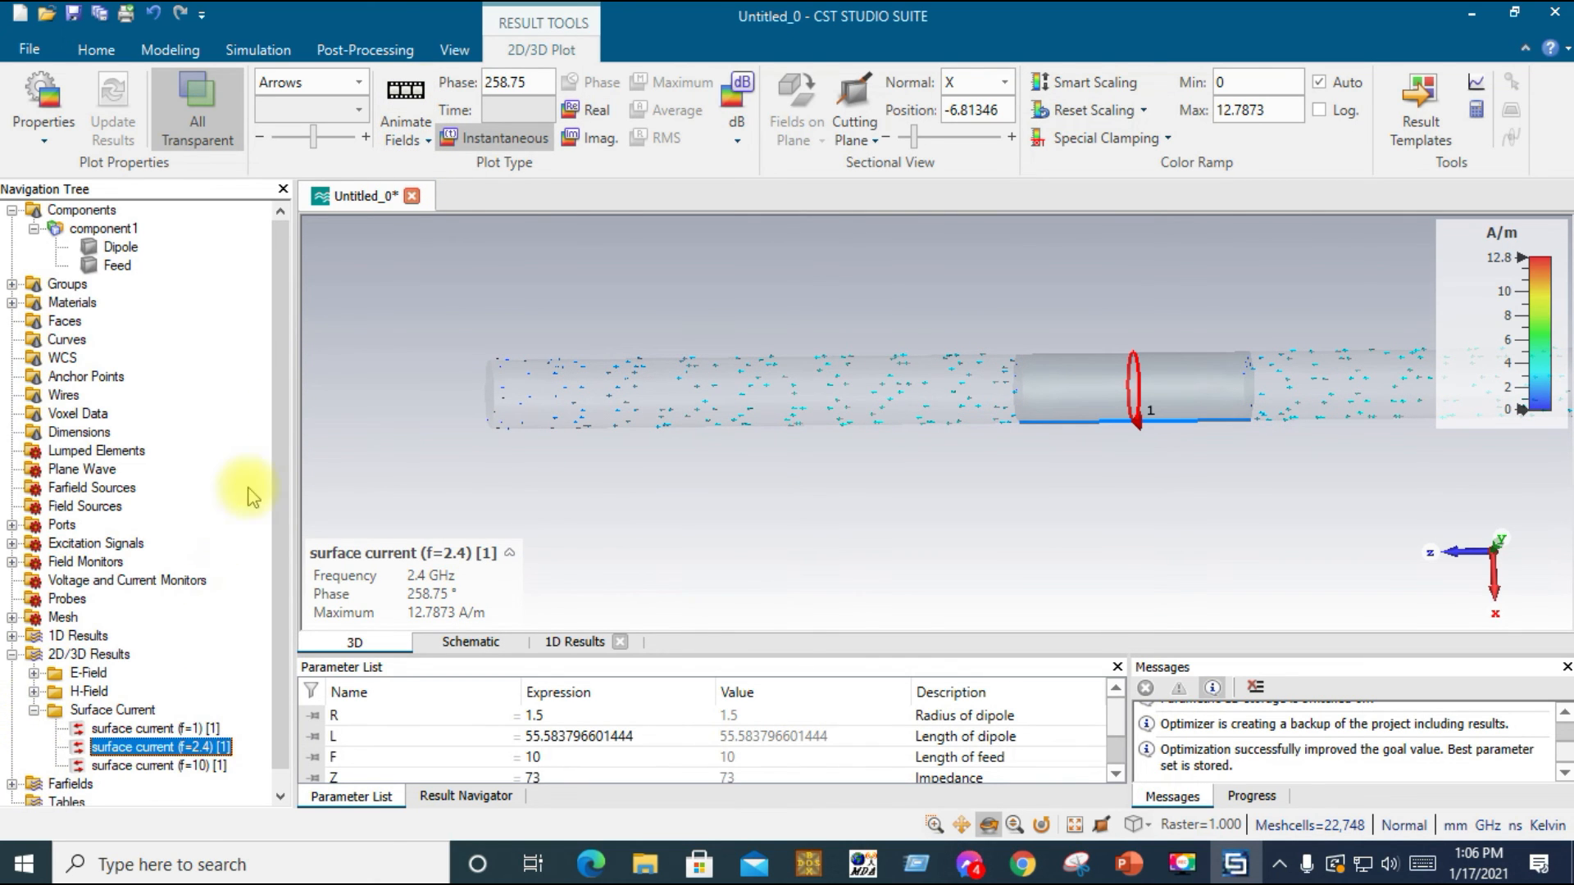
# Display the 3D farfield directivity pattern at f=2.4 and inspect the whole pattern from different angles
pyautogui.moveTo(286, 446); pyautogui.dragTo(280, 495)
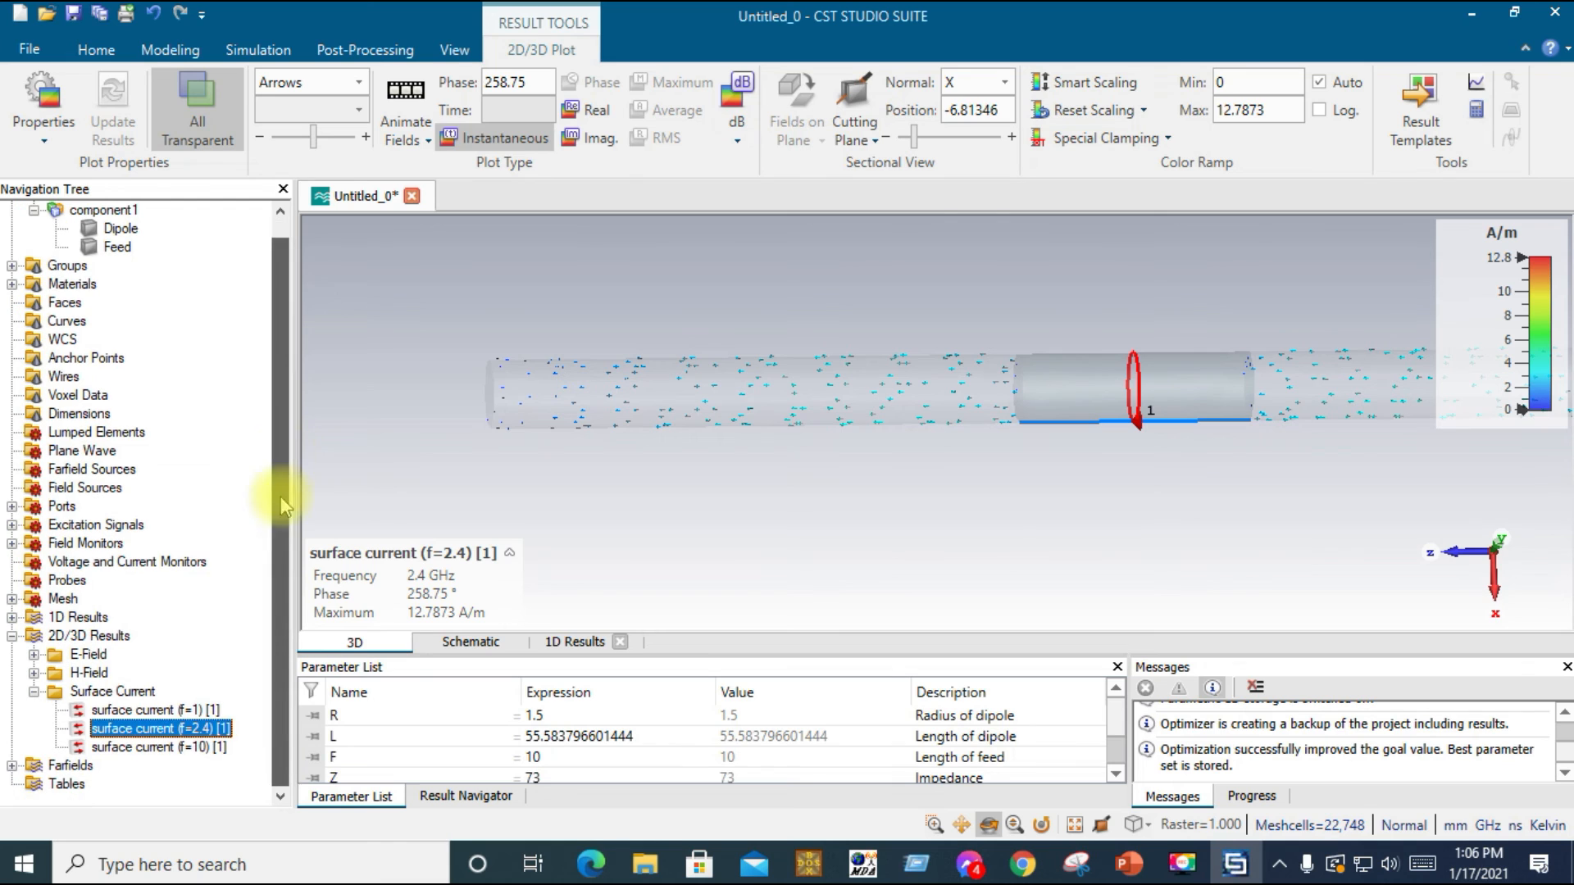
pyautogui.click(11, 765)
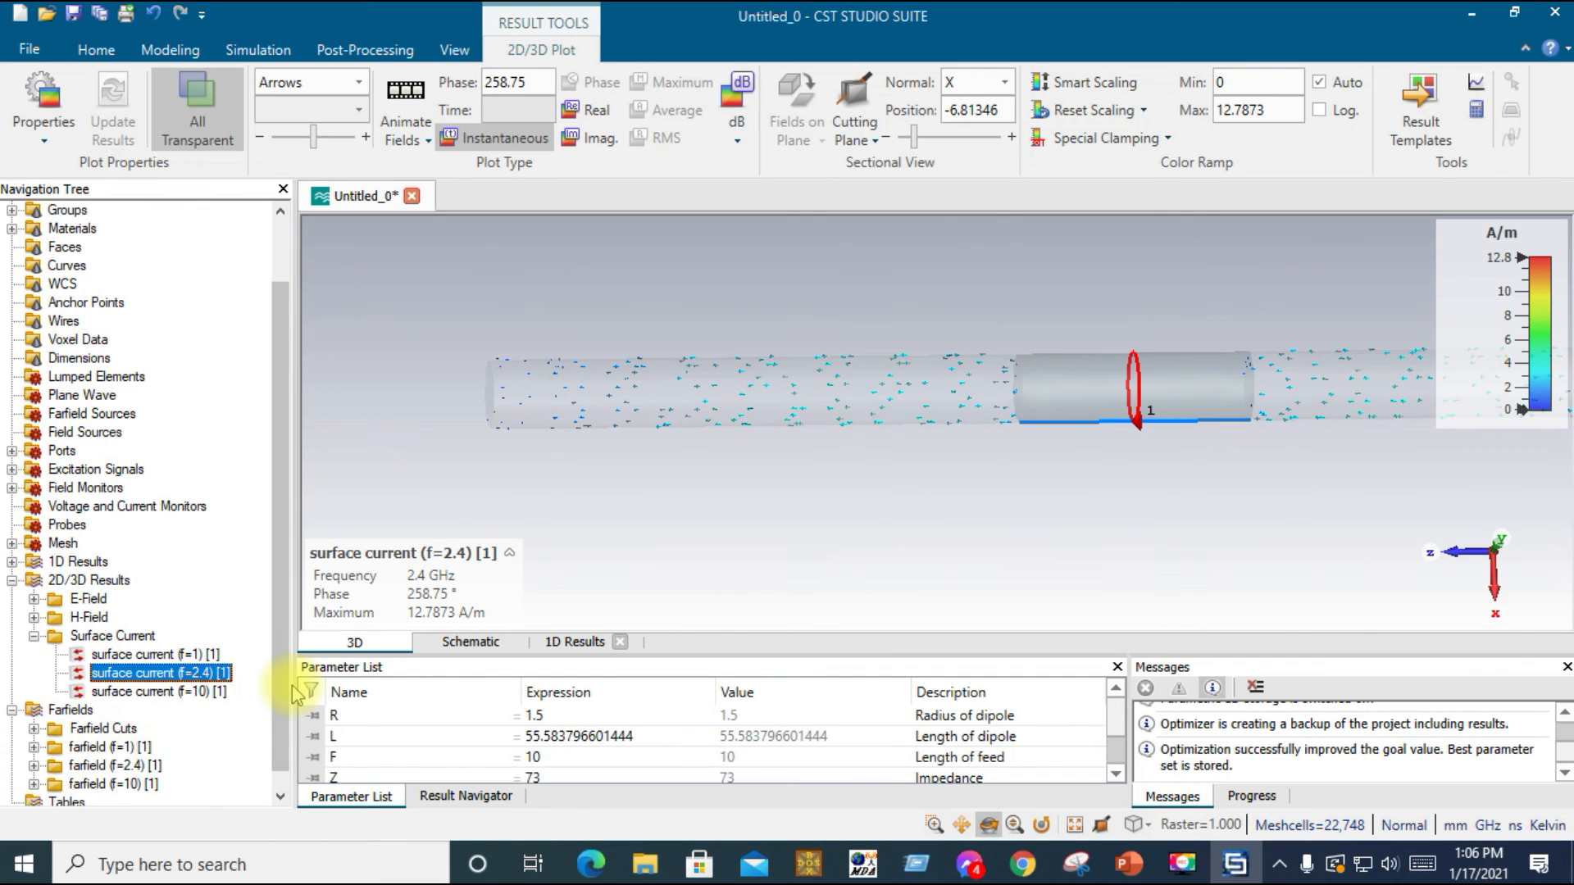
pyautogui.doubleClick(62, 766)
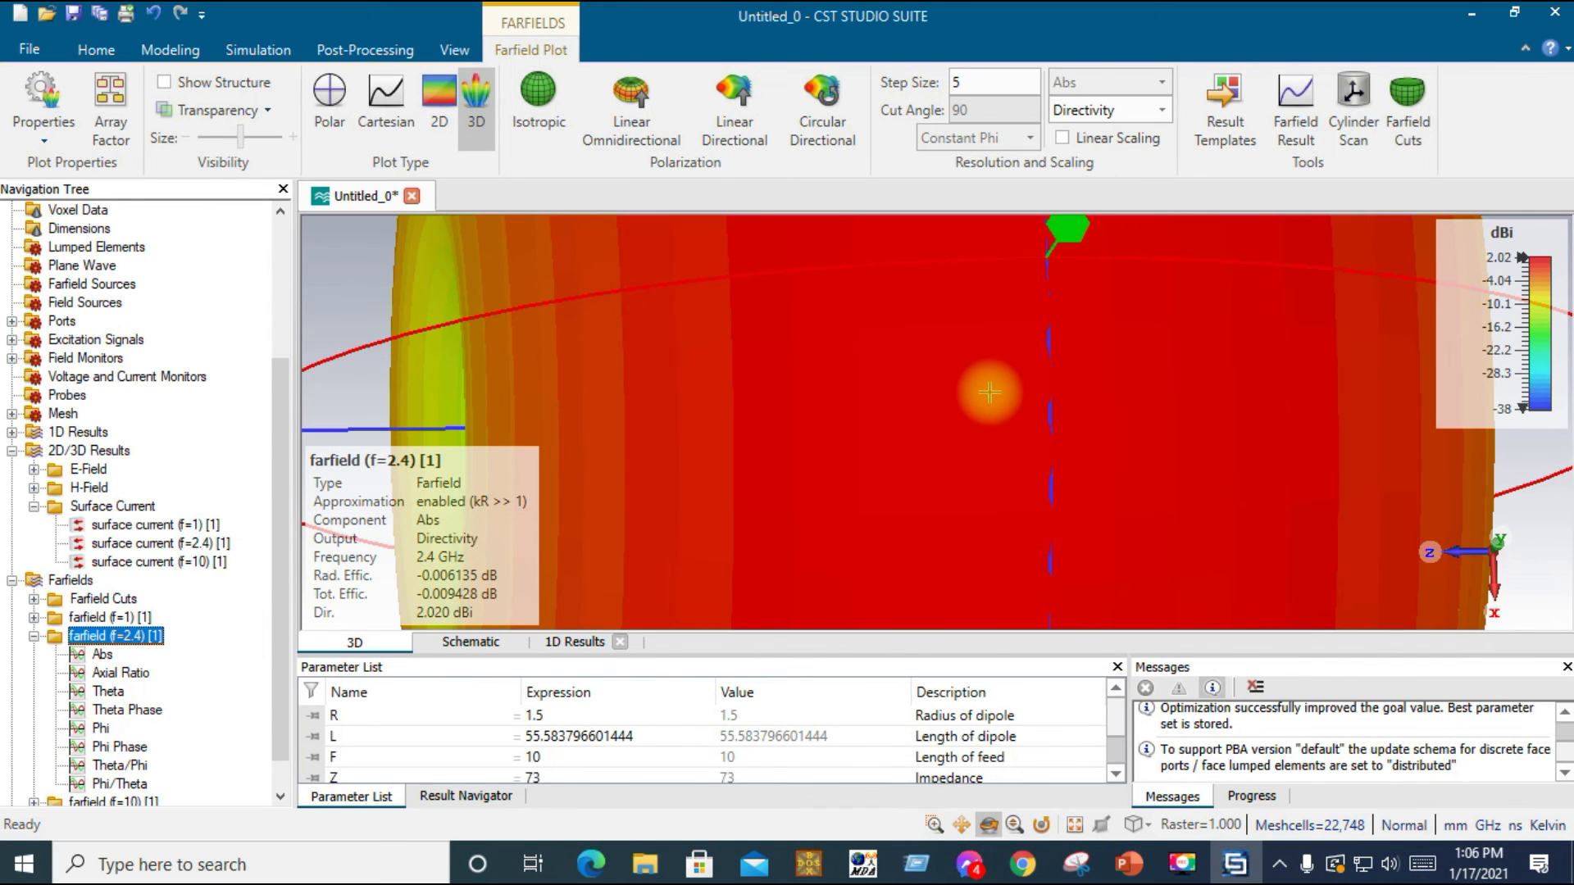
pyautogui.moveTo(910, 391); pyautogui.dragTo(1110, 405)
pyautogui.scroll(-10, 1109, 405)
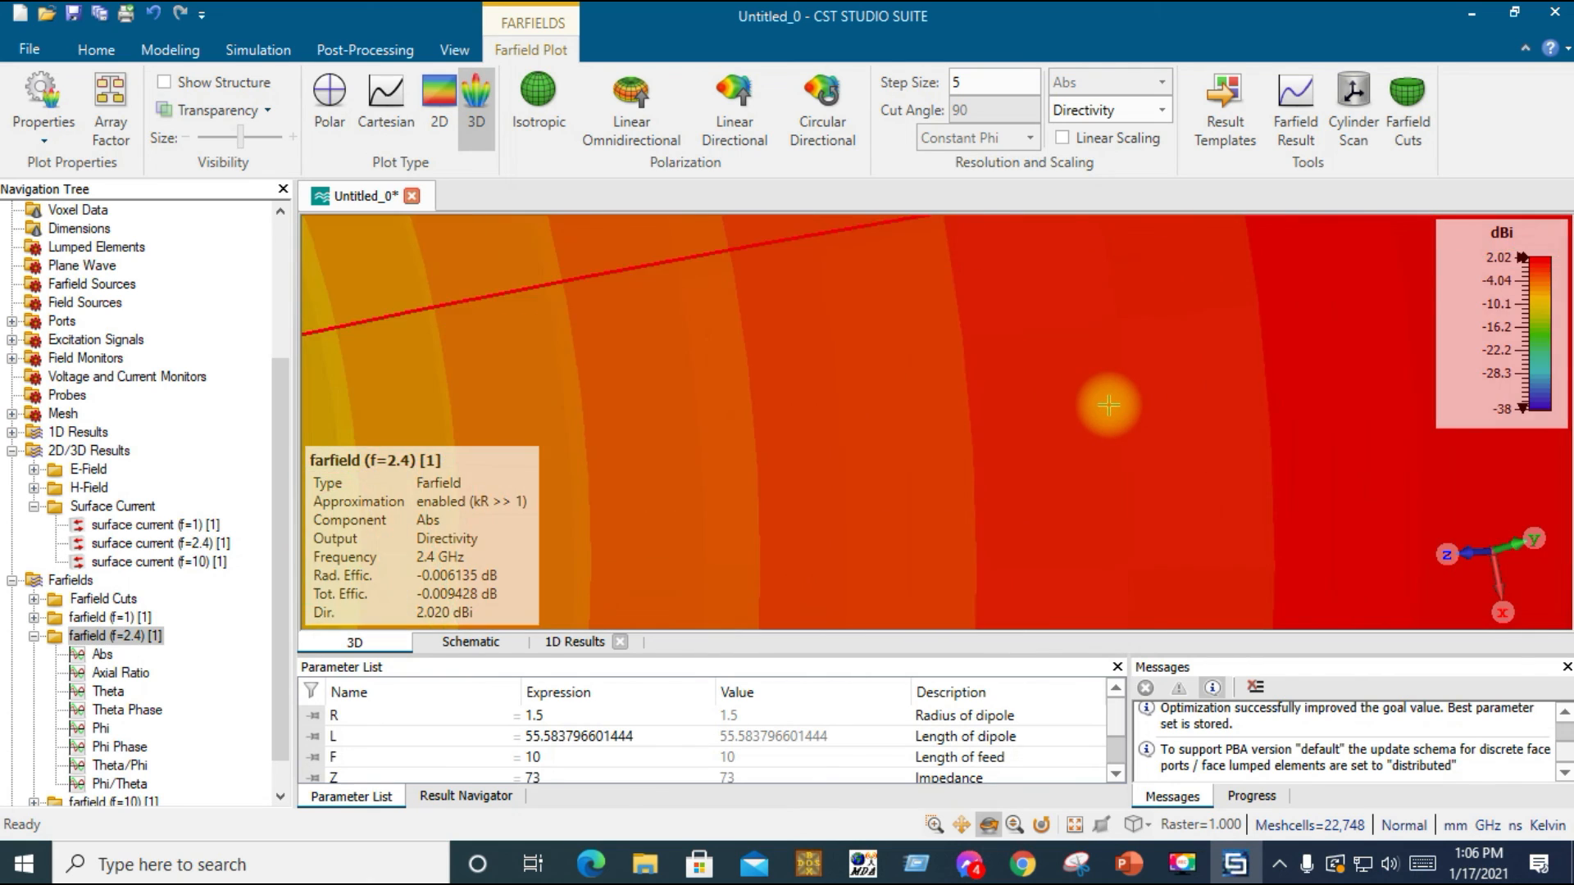
pyautogui.moveTo(1109, 405); pyautogui.dragTo(896, 429)
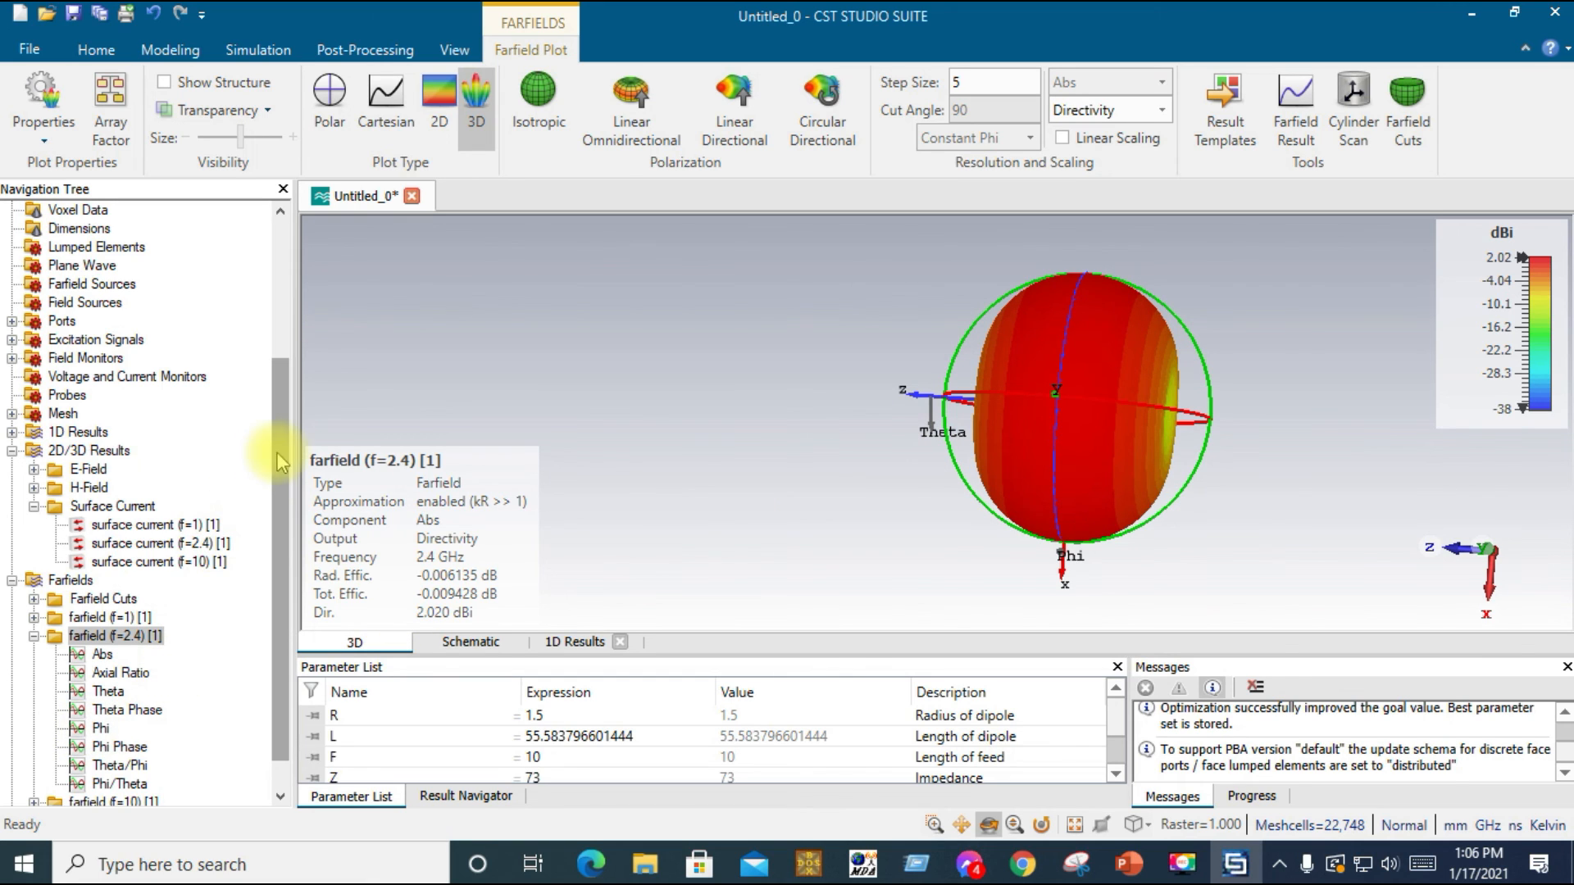
# Compare the 3D farfield patterns at f=10 and f=1
pyautogui.scroll(-1, 280, 479)
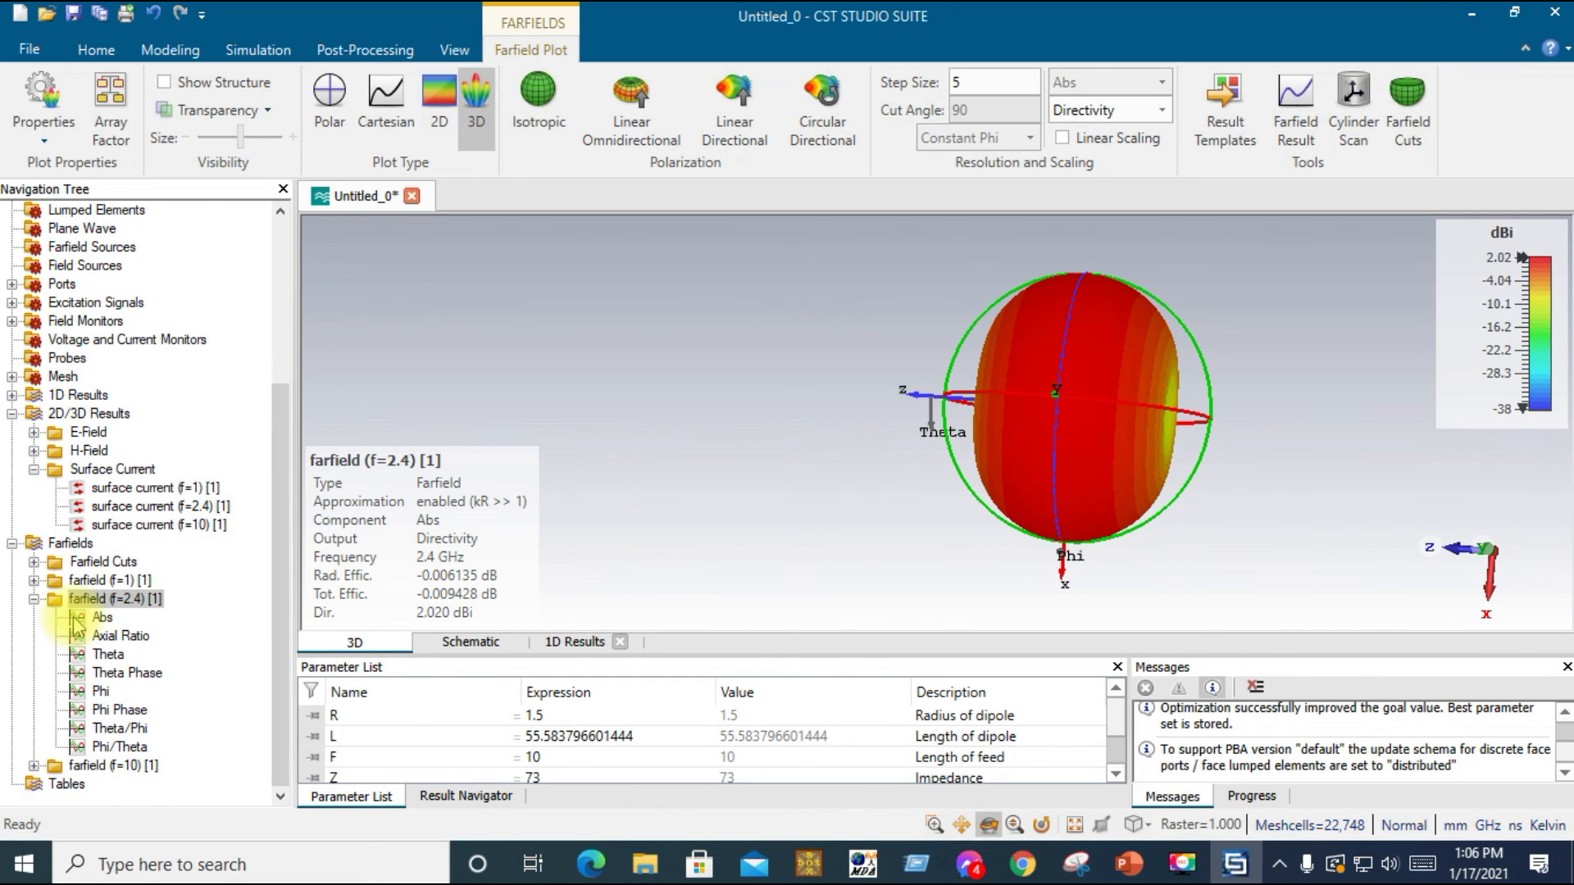
pyautogui.click(79, 767)
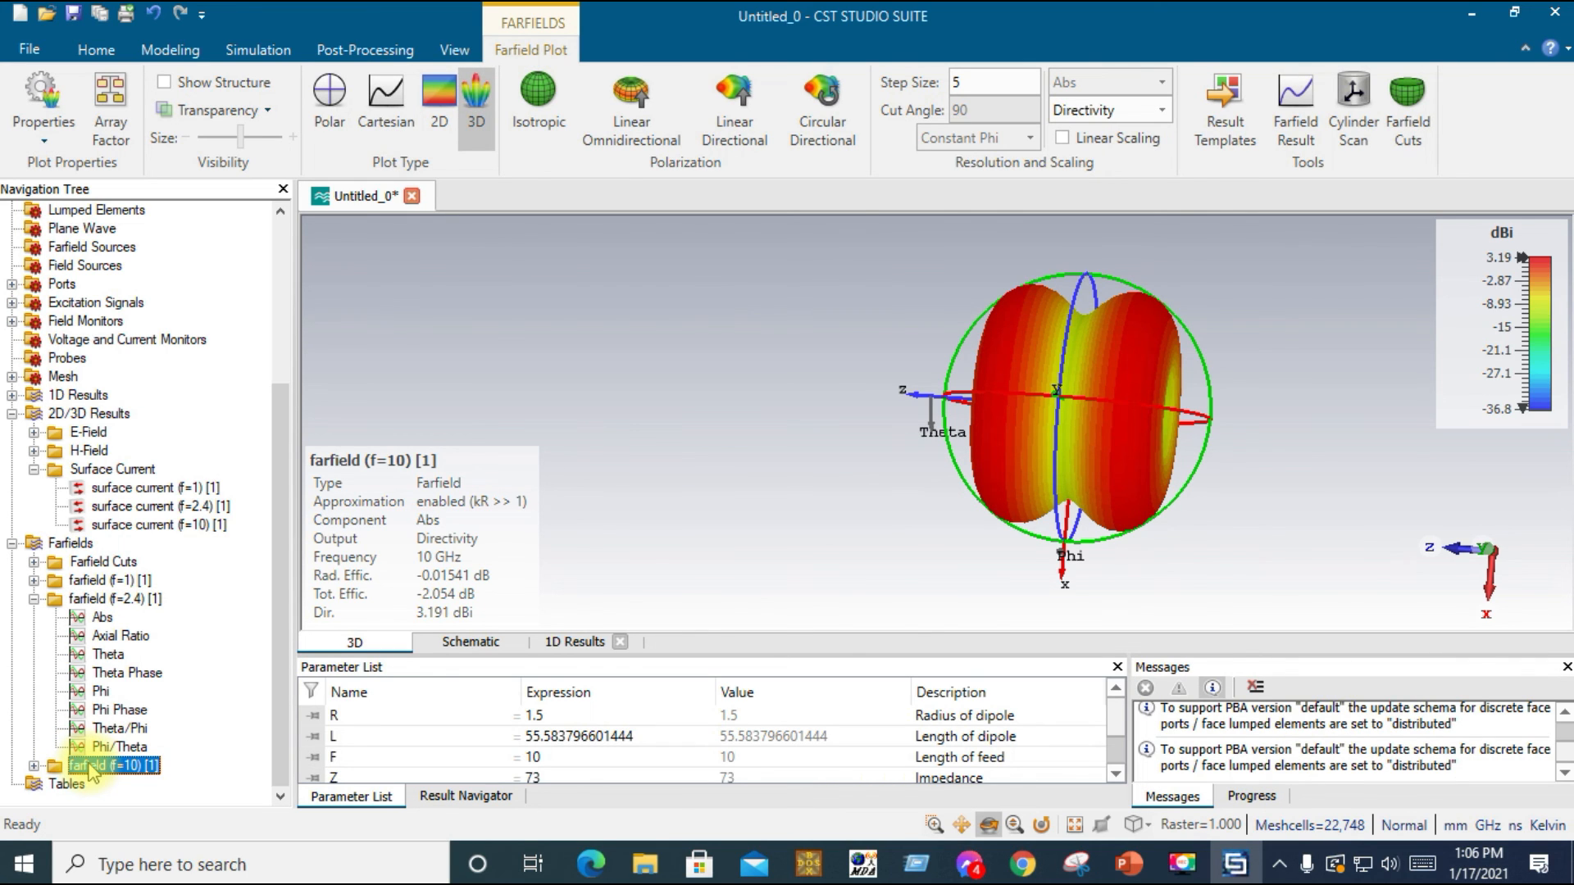
pyautogui.click(92, 580)
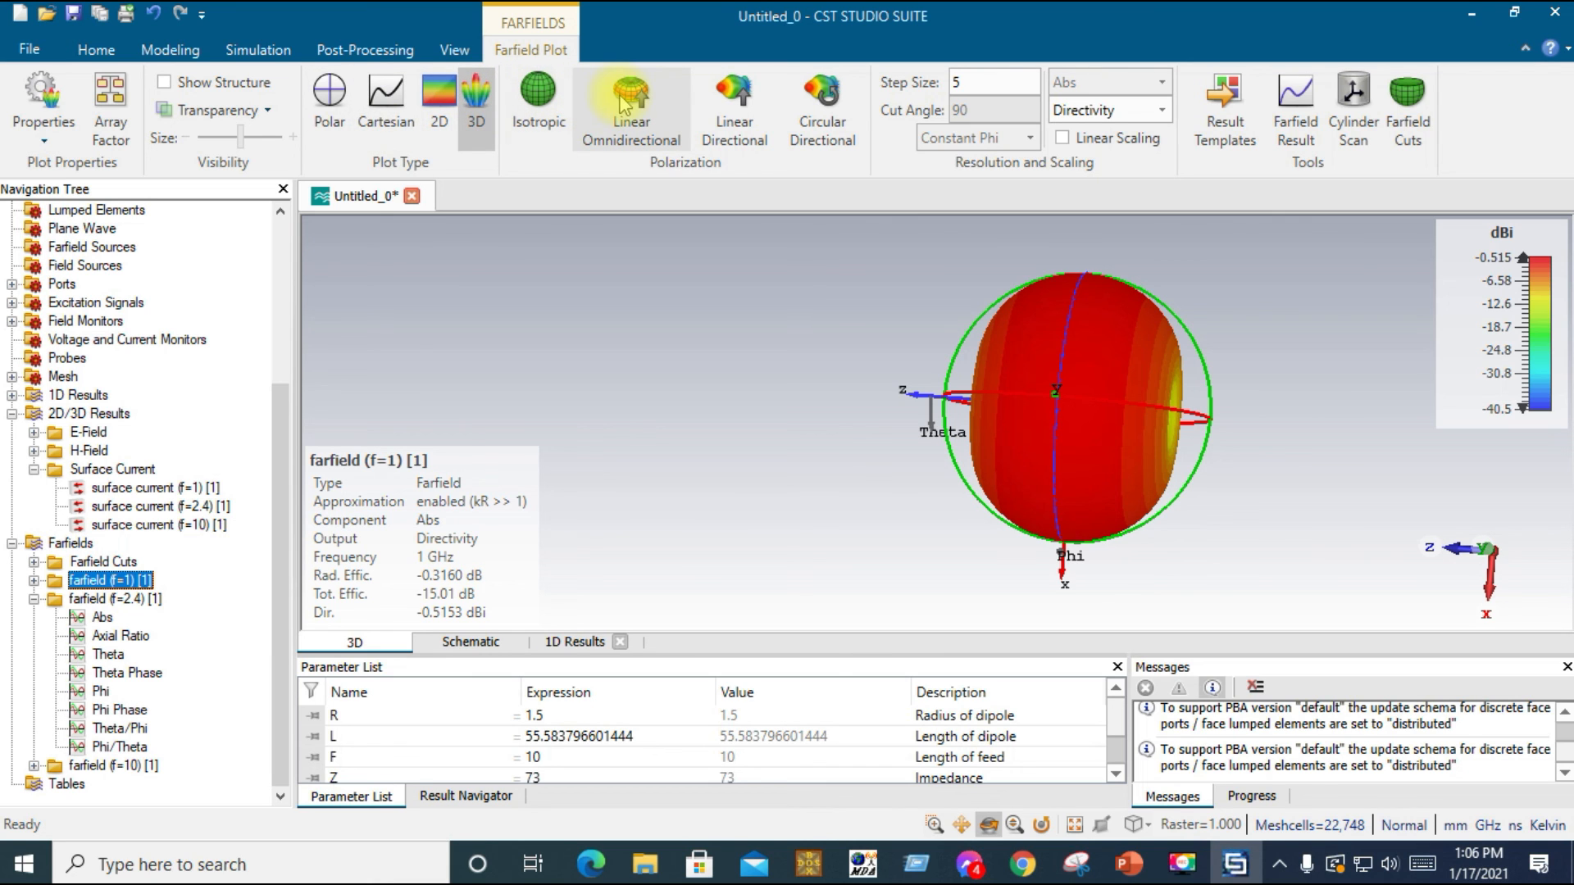
# Show the f=1 farfield as a polar plot and examine its directivity curve
pyautogui.click(332, 97)
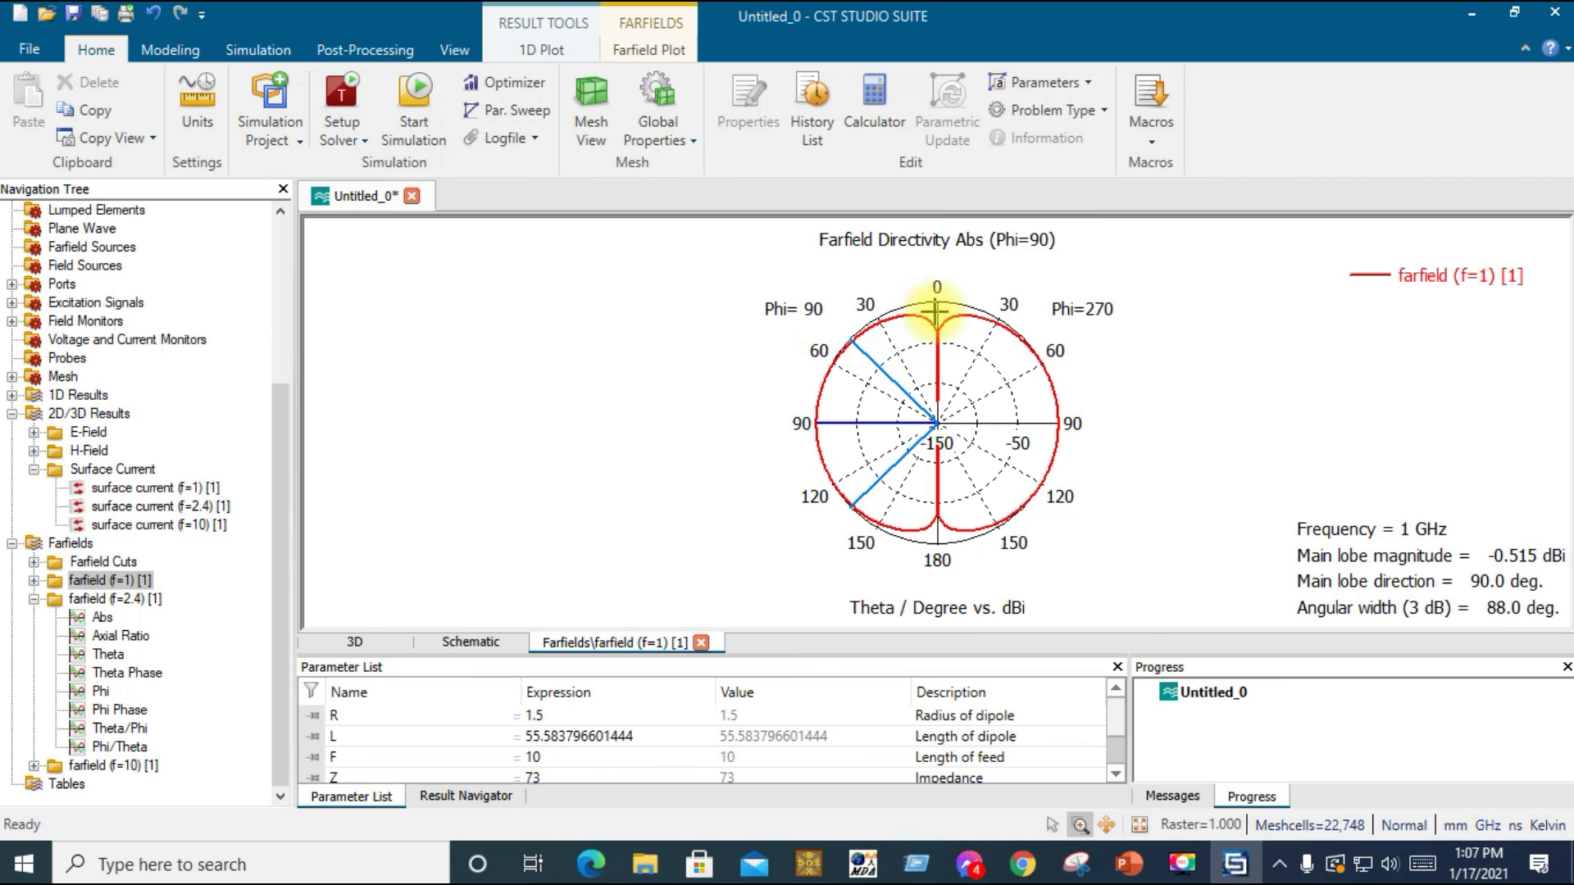
pyautogui.scroll(3, 933, 424)
pyautogui.scroll(-2, 934, 424)
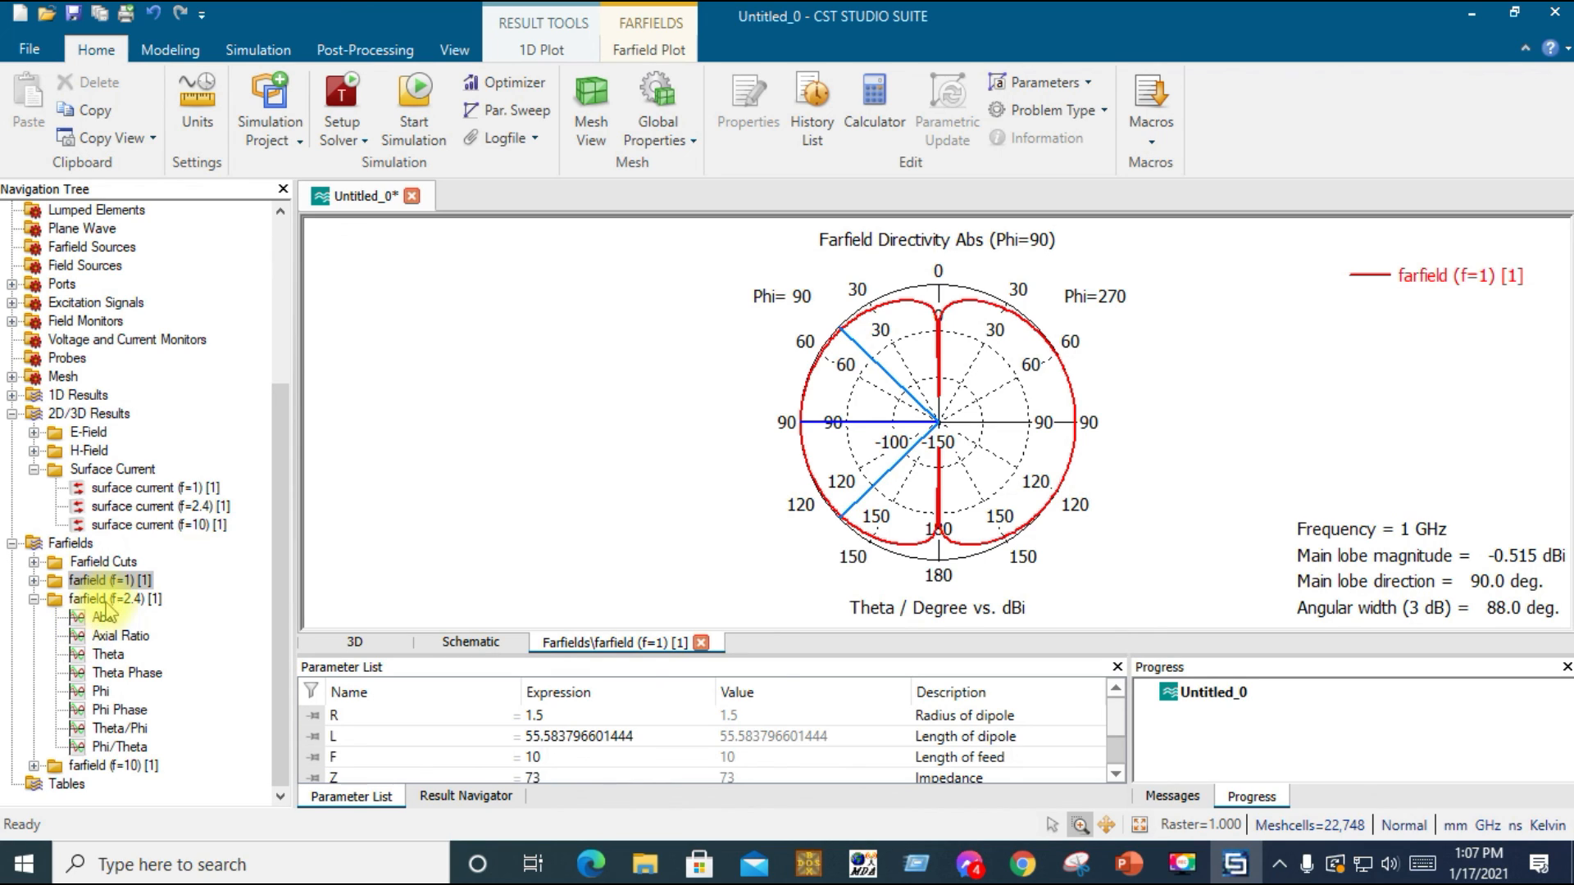
# Display the S1,1 curve from the S-Parameters in the 1D results again
pyautogui.click(11, 395)
pyautogui.doubleClick(106, 432)
pyautogui.click(104, 450)
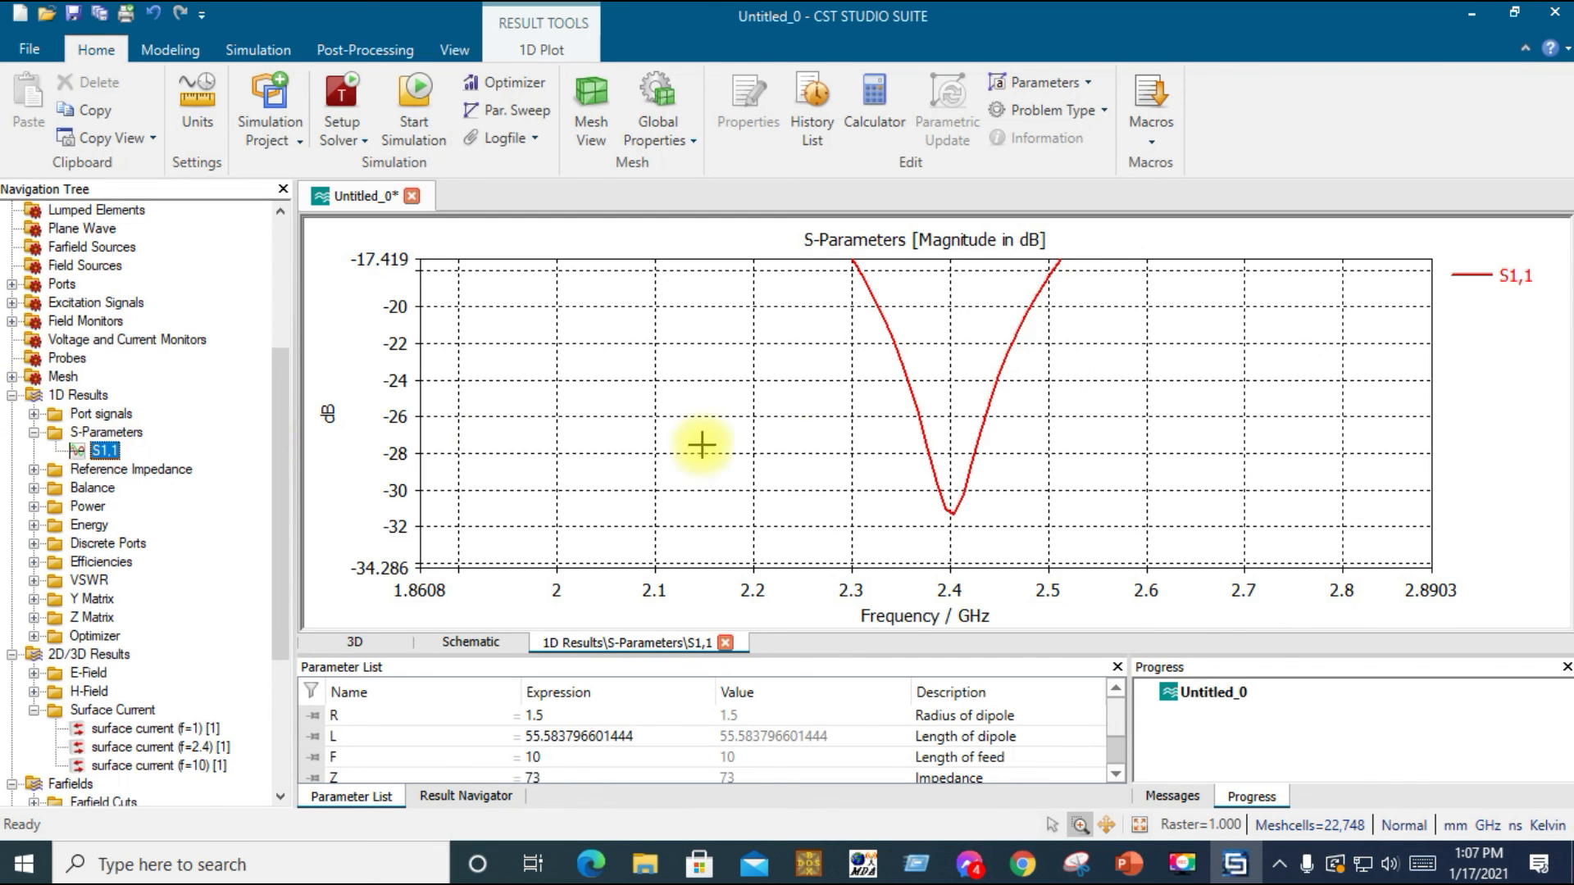